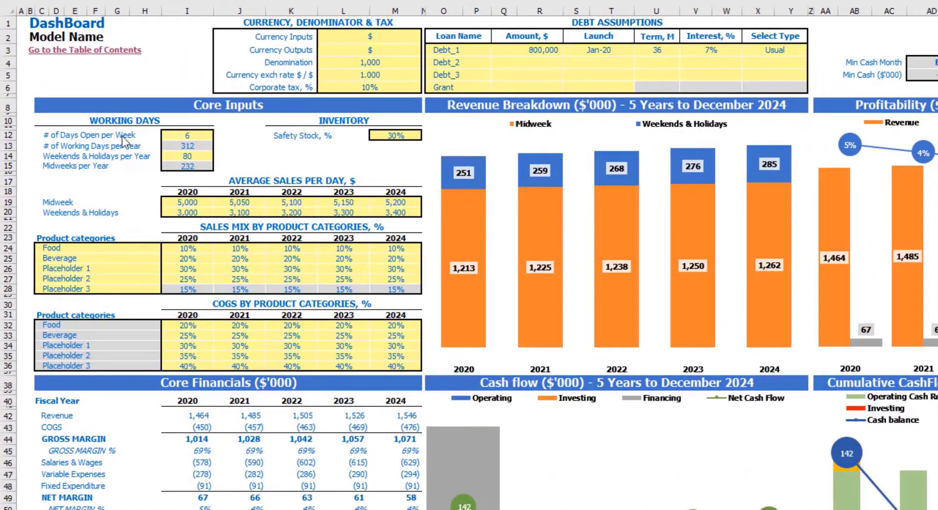
- Enter 7 days open per week in I12 and 100 weekends and holidays in I14
{"action": "left_click", "coordinate": [183, 134]}
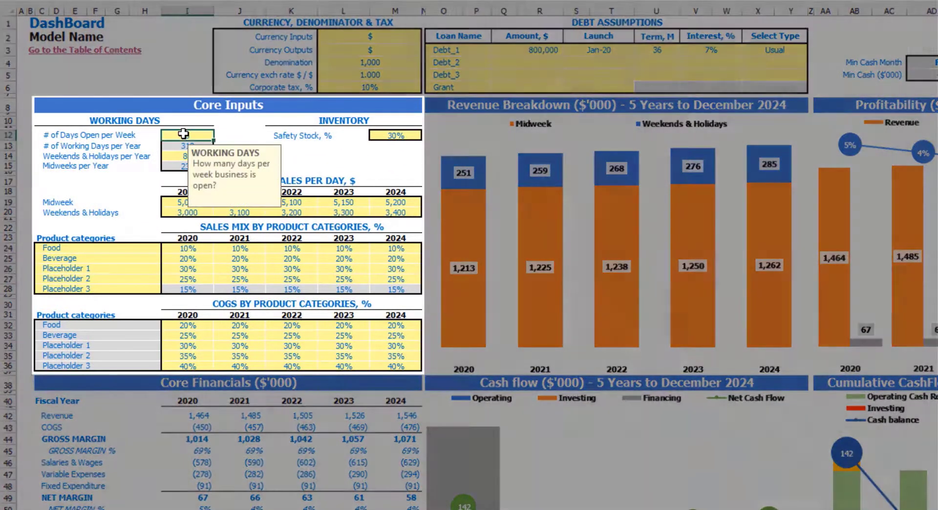
{"action": "type", "text": "7"}
{"action": "key", "text": "Return"}
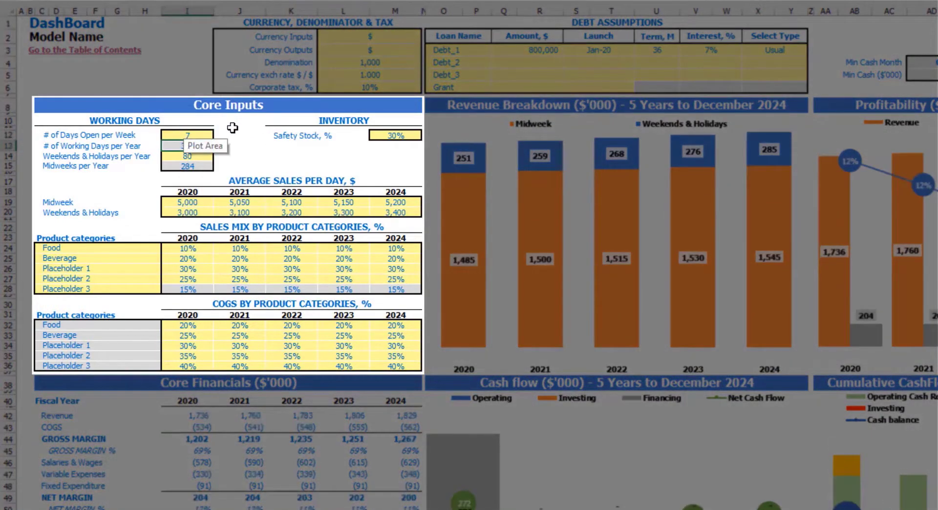
{"action": "left_click", "coordinate": [237, 132]}
{"action": "left_click", "coordinate": [204, 147]}
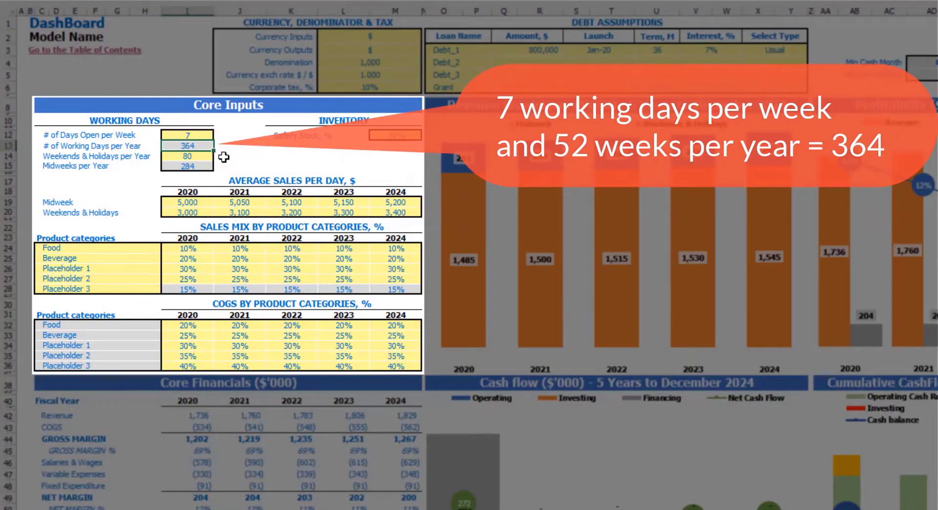
{"action": "left_click", "coordinate": [195, 155]}
{"action": "type", "text": "1"}
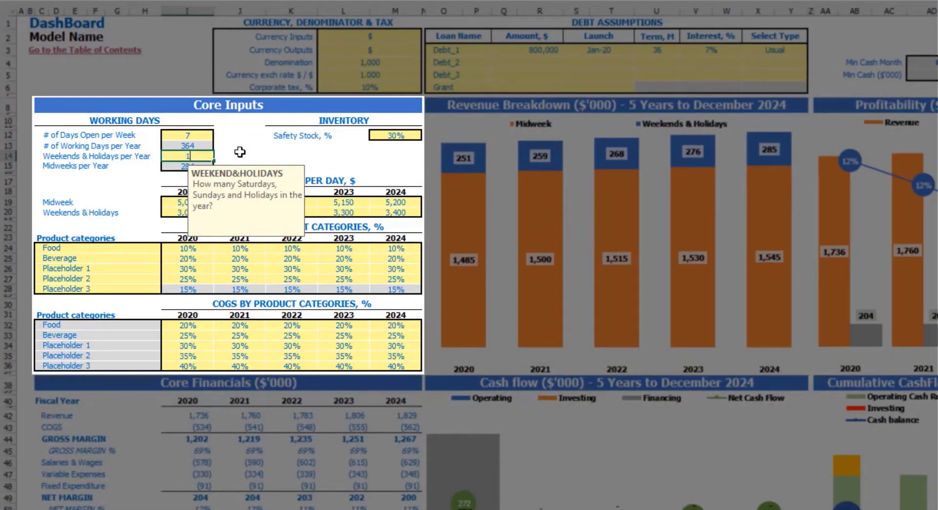
{"action": "type", "text": "0"}
{"action": "key", "text": "Return"}
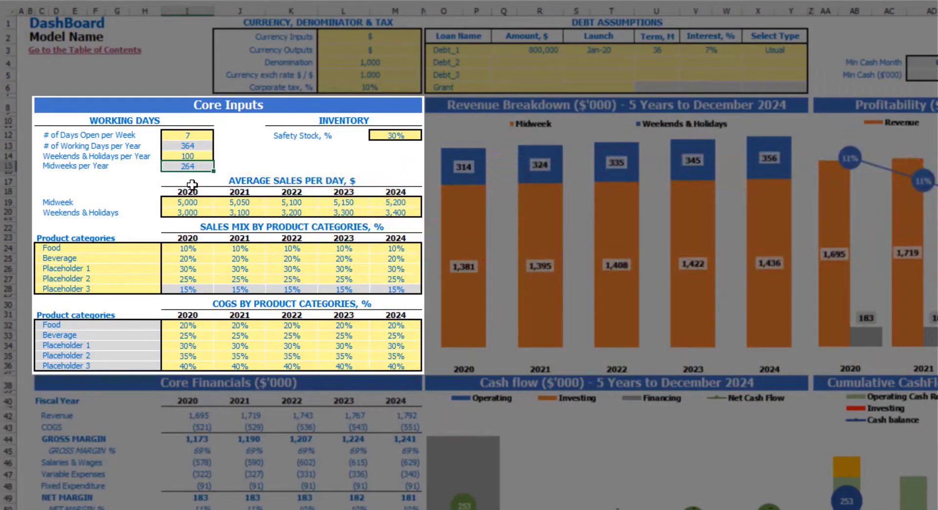
- Enter 3,000 as 2020 midweek daily sales and fill =I19+100 growth through 2024
{"action": "left_click_drag", "start_coordinate": [190, 202], "coordinate": [405, 212]}
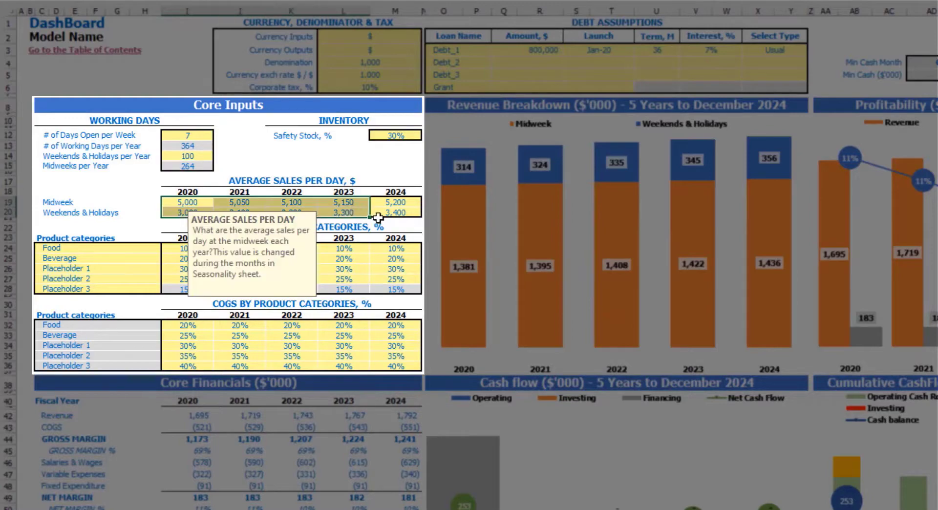
{"action": "left_click", "coordinate": [296, 154]}
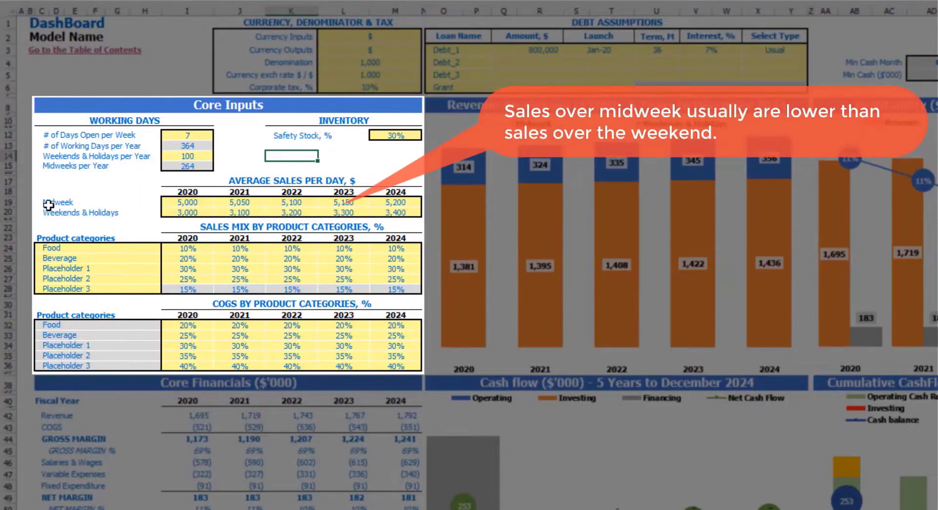
{"action": "left_click", "coordinate": [44, 211]}
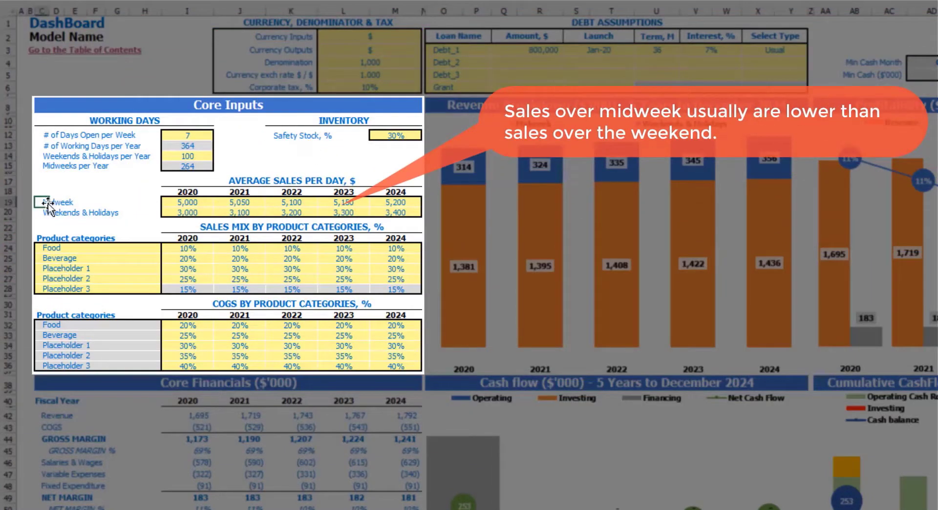
{"action": "left_click", "coordinate": [181, 205]}
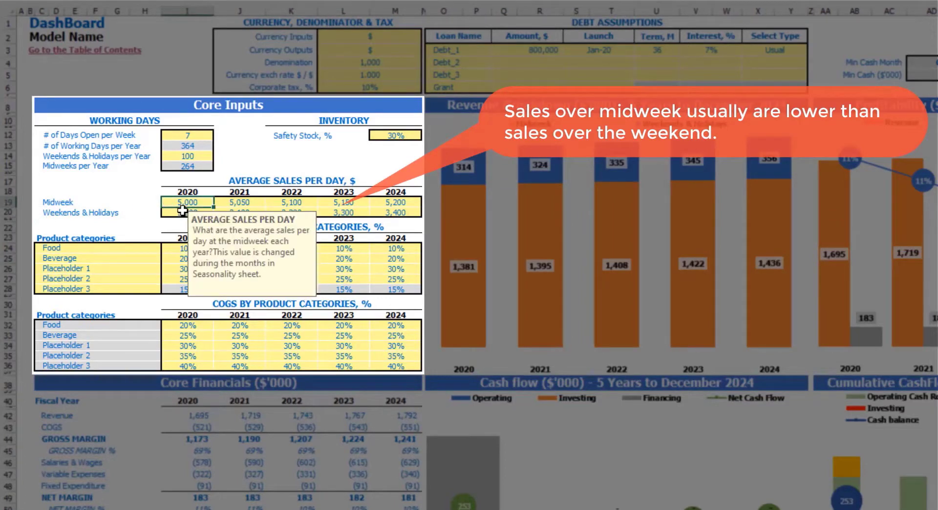
{"action": "type", "text": "3000"}
{"action": "key", "text": "Tab"}
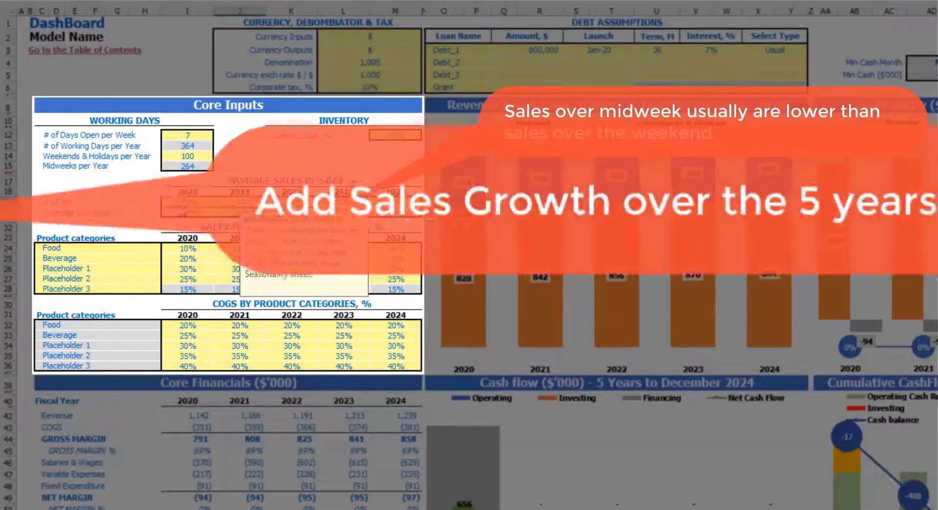
{"action": "type", "text": "=I19+100"}
{"action": "key", "text": "Return"}
{"action": "key", "text": "ctrl+c"}
{"action": "key", "text": "shift+Right"}
{"action": "key", "text": "shift+Right"}
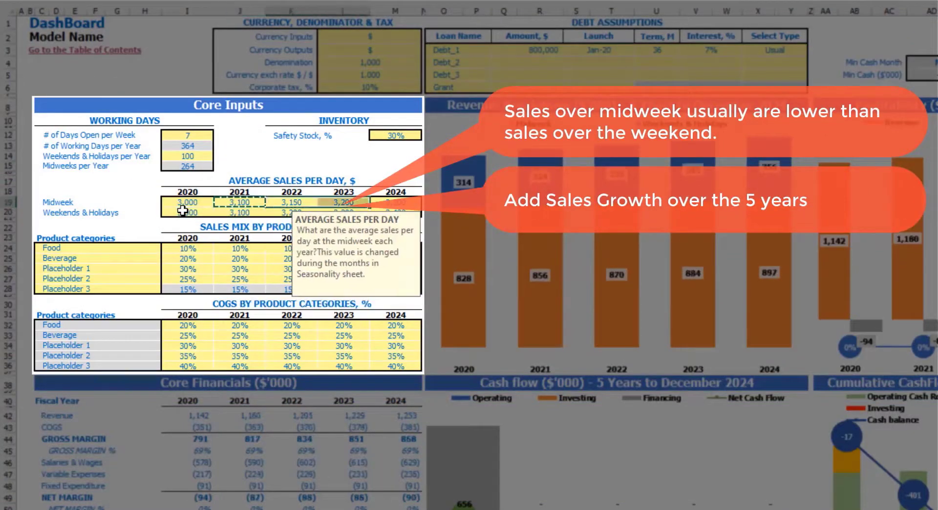
{"action": "key", "text": "shift+Right"}
{"action": "key", "text": "ctrl+v"}
- Enter the 2020 weekend daily sales in I20 and copy a +100 yearly growth formula through 2024
{"action": "key", "text": "Left"}
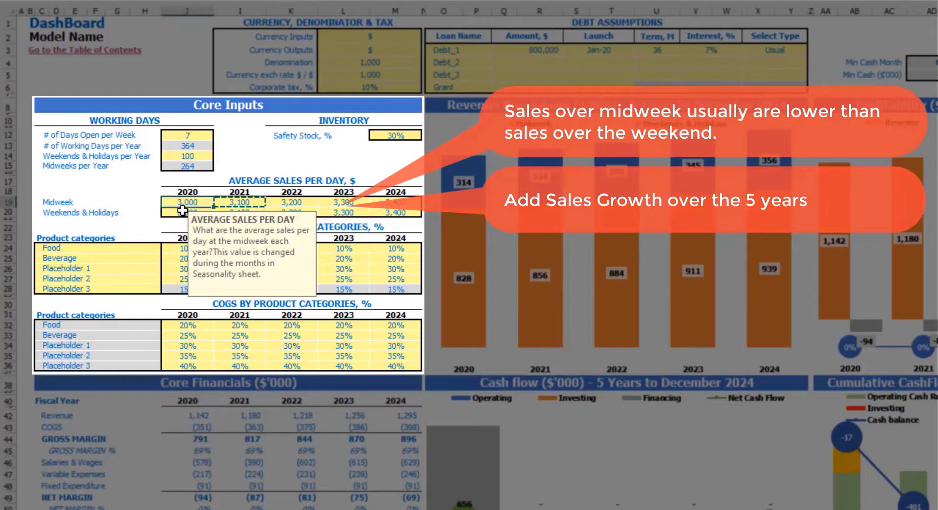
{"action": "key", "text": "Down"}
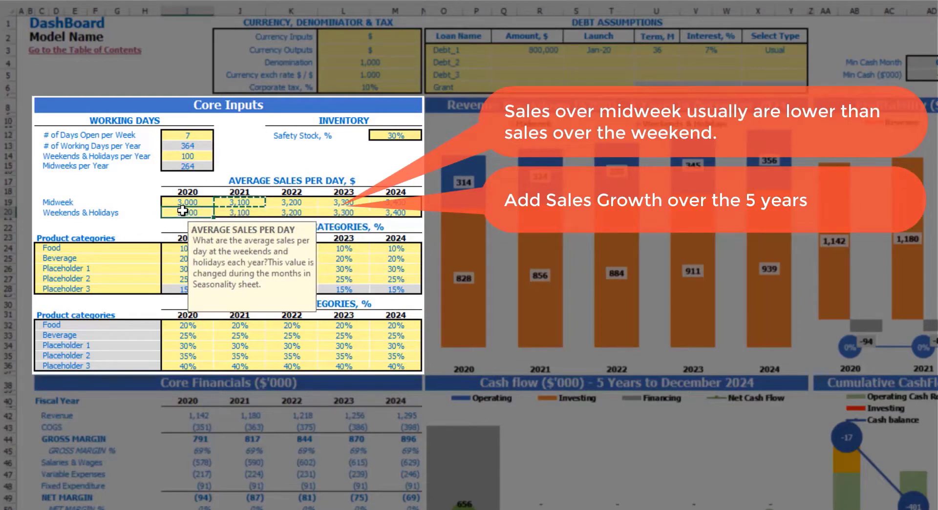
{"action": "type", "text": "4000"}
{"action": "key", "text": "Tab"}
{"action": "type", "text": "="}
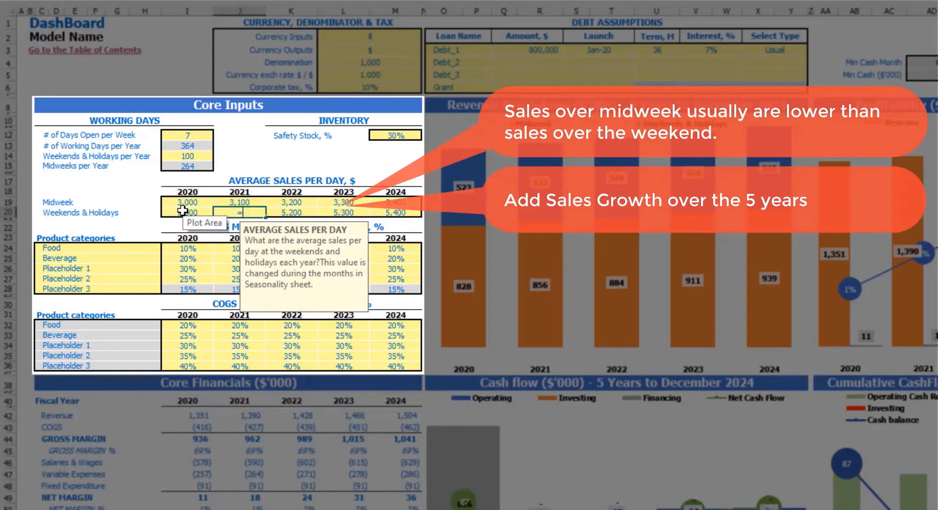
{"action": "left_click", "coordinate": [182, 210]}
{"action": "type", "text": "+100"}
{"action": "key", "text": "ctrl+Return"}
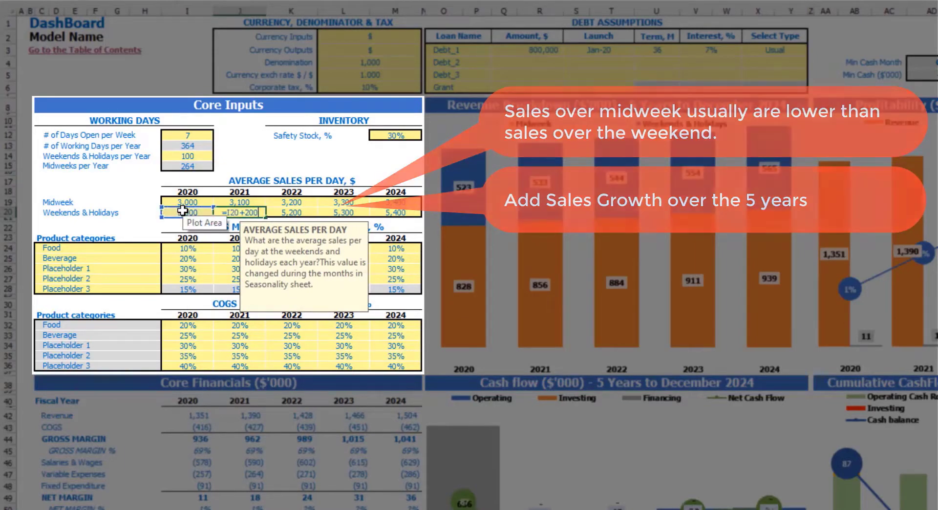
{"action": "key", "text": "ctrl+c"}
{"action": "key", "text": "Right"}
{"action": "key", "text": "shift+Right"}
{"action": "key", "text": "shift+Right"}
{"action": "key", "text": "ctrl+v"}
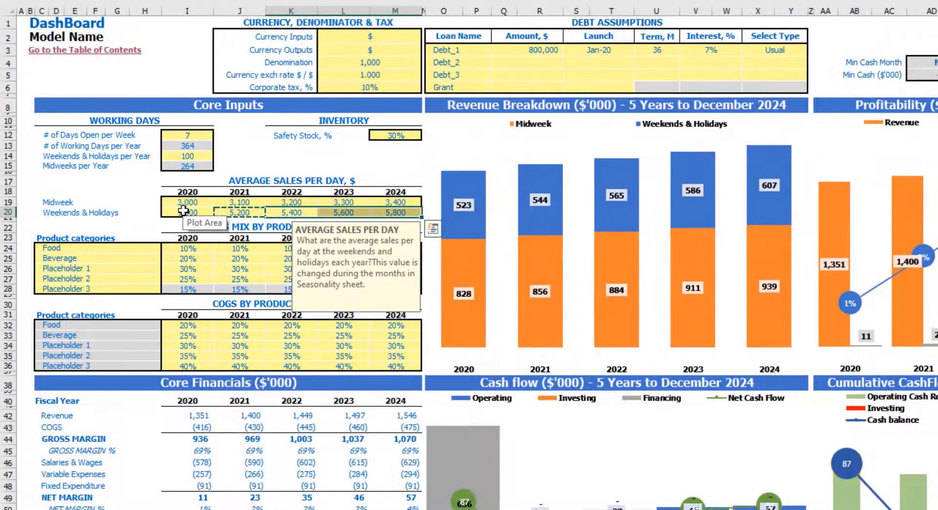
{"action": "left_click", "coordinate": [148, 202]}
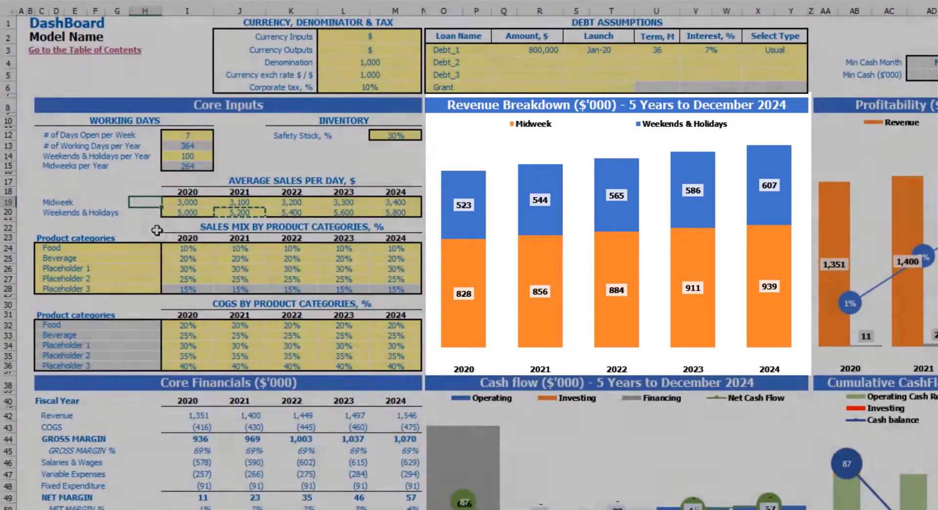
{"action": "left_click", "coordinate": [136, 223]}
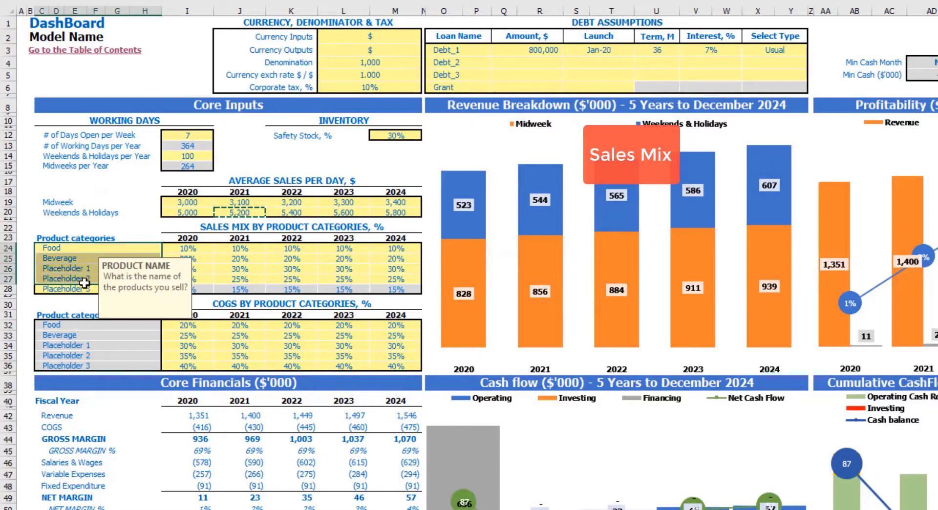
{"action": "left_click", "coordinate": [83, 225]}
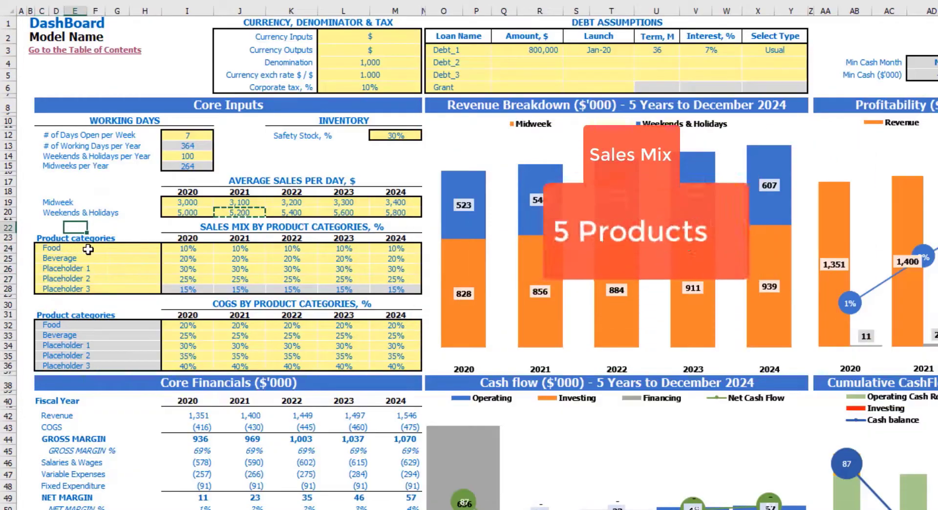
{"action": "left_click", "coordinate": [88, 249]}
{"action": "left_click_drag", "start_coordinate": [81, 268], "coordinate": [71, 287]}
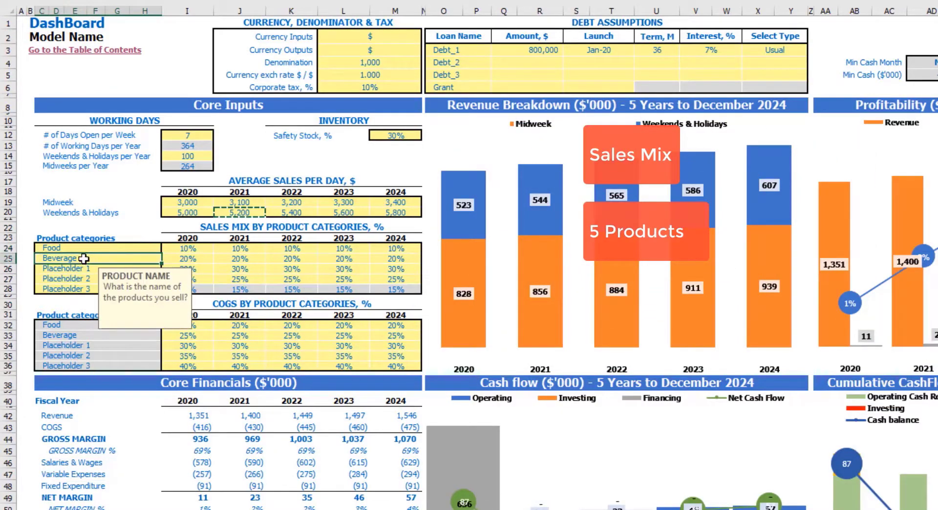
{"action": "left_click", "coordinate": [144, 219]}
{"action": "left_click_drag", "start_coordinate": [186, 248], "coordinate": [183, 288]}
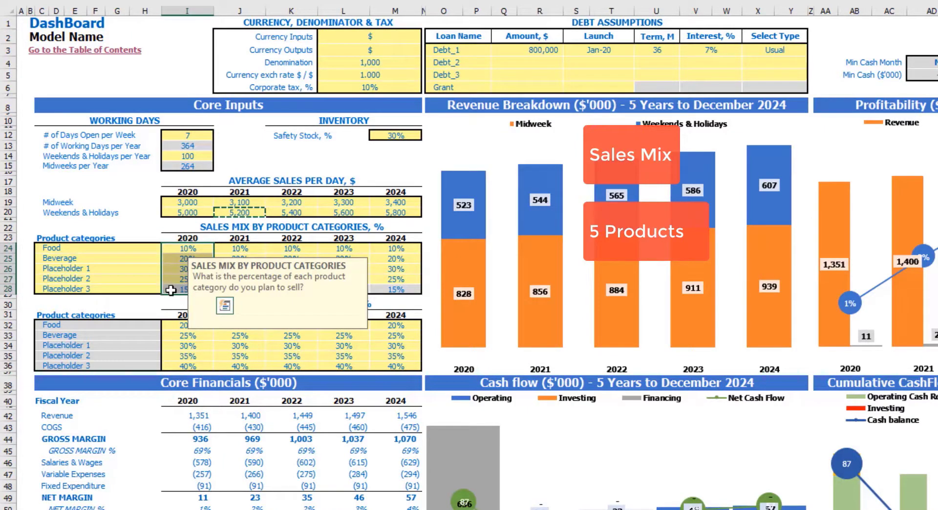
{"action": "left_click", "coordinate": [179, 249]}
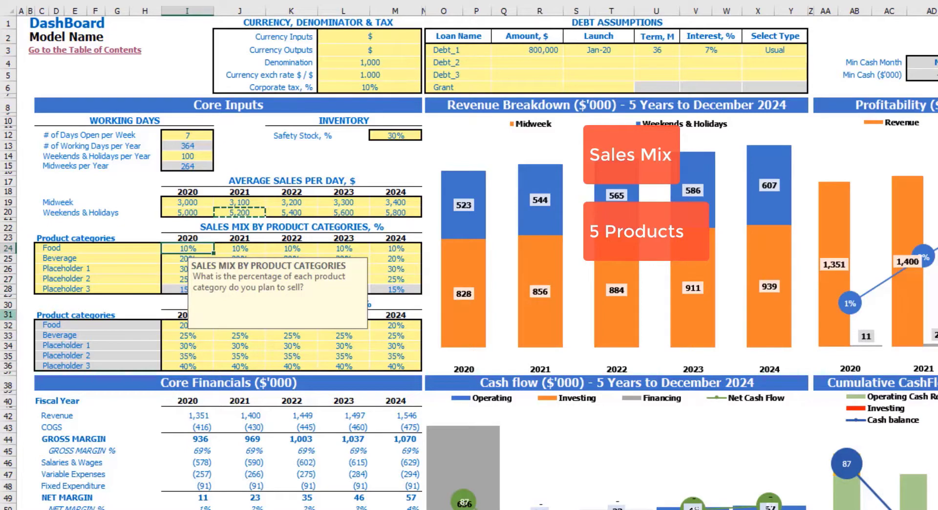
{"action": "type", "text": "80"}
{"action": "key", "text": "Return"}
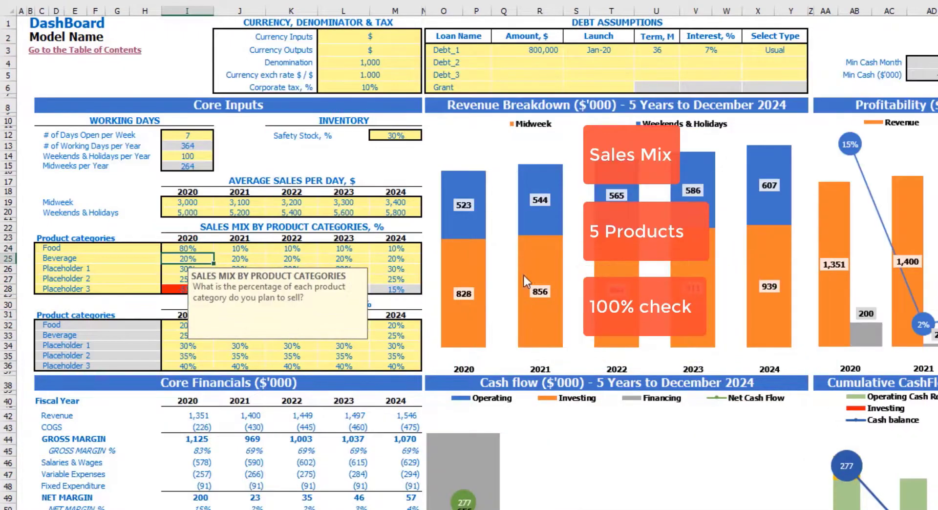
{"action": "left_click", "coordinate": [137, 227]}
{"action": "left_click", "coordinate": [192, 287]}
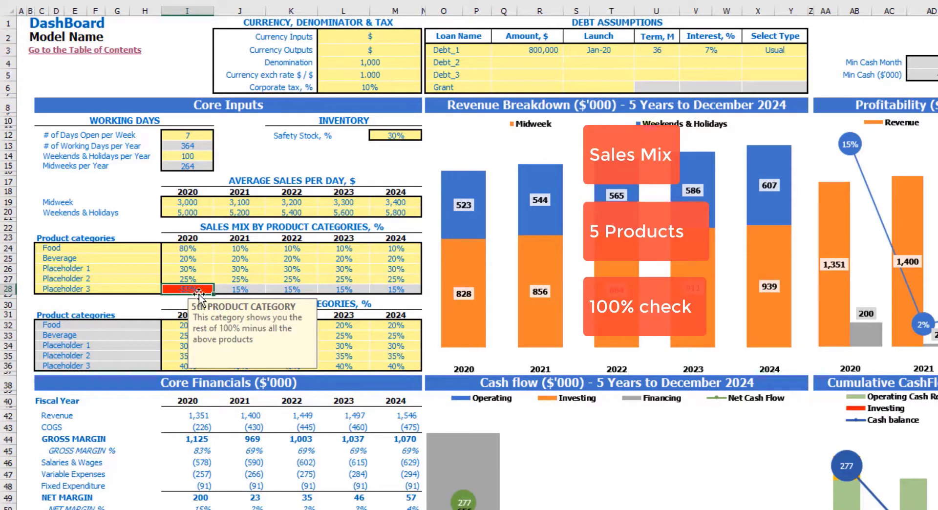
{"action": "key", "text": "ctrl+z"}
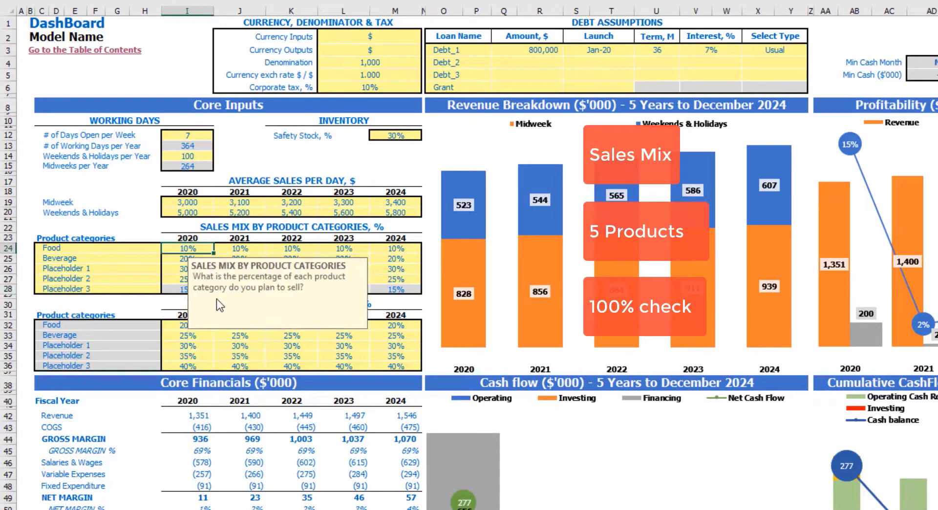
{"action": "left_click", "coordinate": [145, 201]}
{"action": "left_click_drag", "start_coordinate": [197, 286], "coordinate": [396, 289]}
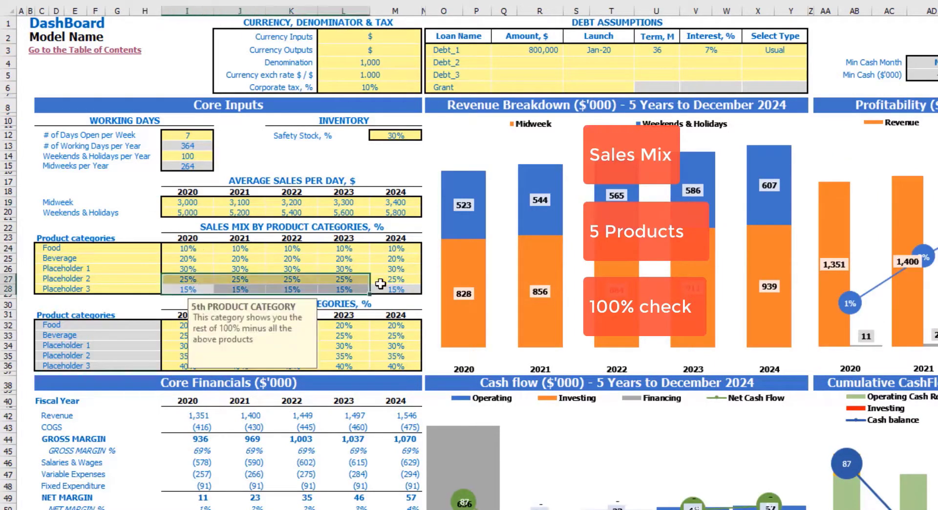
{"action": "left_click", "coordinate": [189, 292]}
{"action": "key", "text": "Right"}
{"action": "key", "text": "Right"}
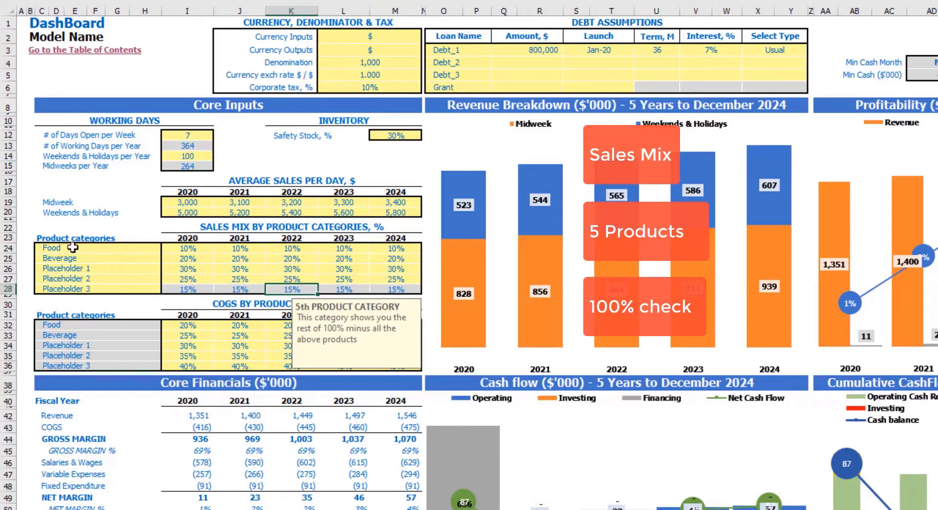
{"action": "left_click", "coordinate": [43, 305]}
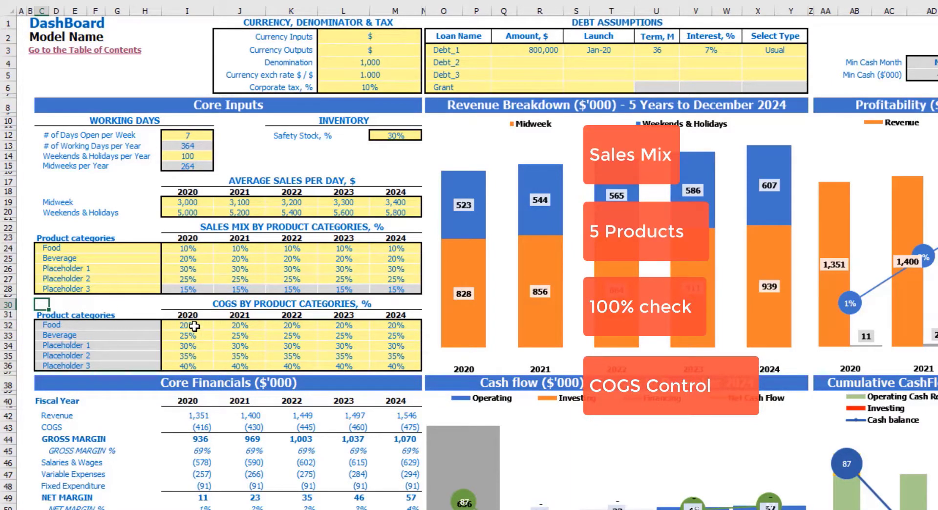
{"action": "left_click_drag", "start_coordinate": [194, 326], "coordinate": [196, 365]}
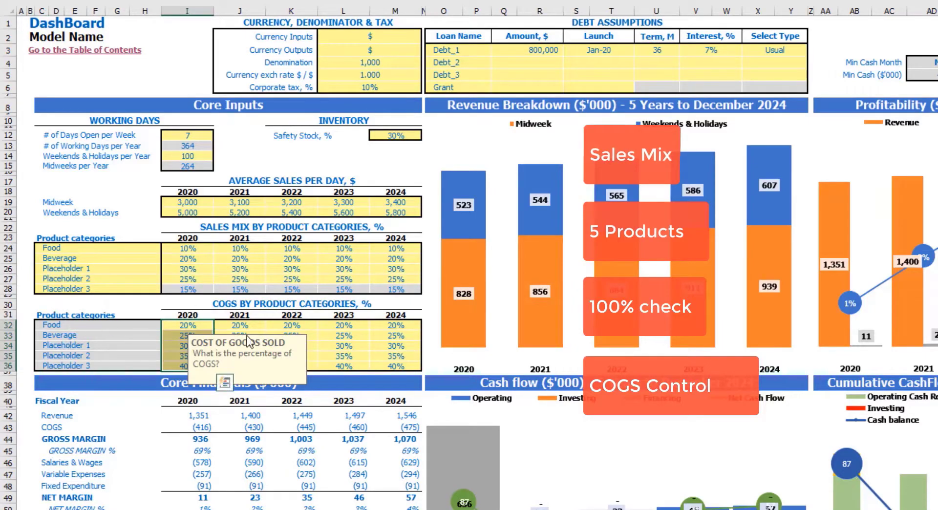
{"action": "left_click_drag", "start_coordinate": [239, 325], "coordinate": [396, 365]}
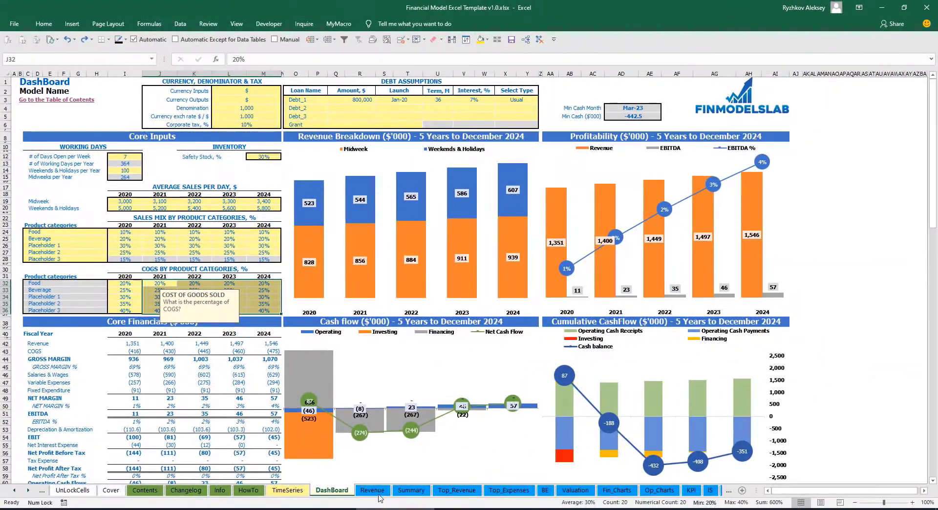
{"action": "left_click", "coordinate": [379, 490]}
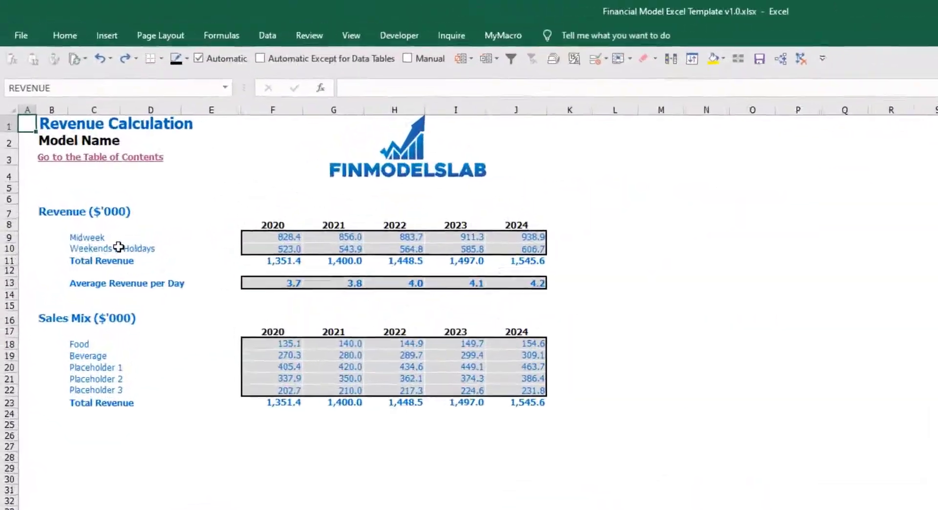
{"action": "left_click", "coordinate": [81, 250]}
{"action": "left_click", "coordinate": [81, 260]}
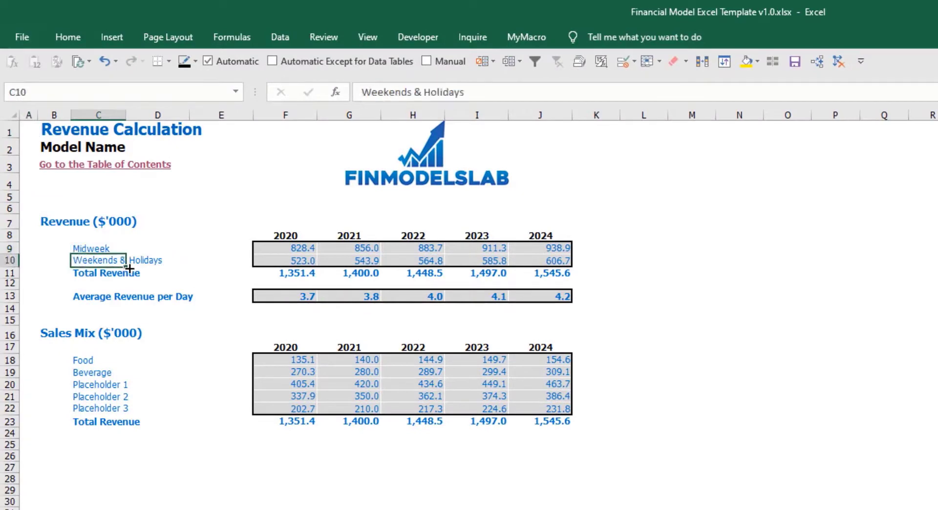
{"action": "left_click_drag", "start_coordinate": [273, 273], "coordinate": [548, 273]}
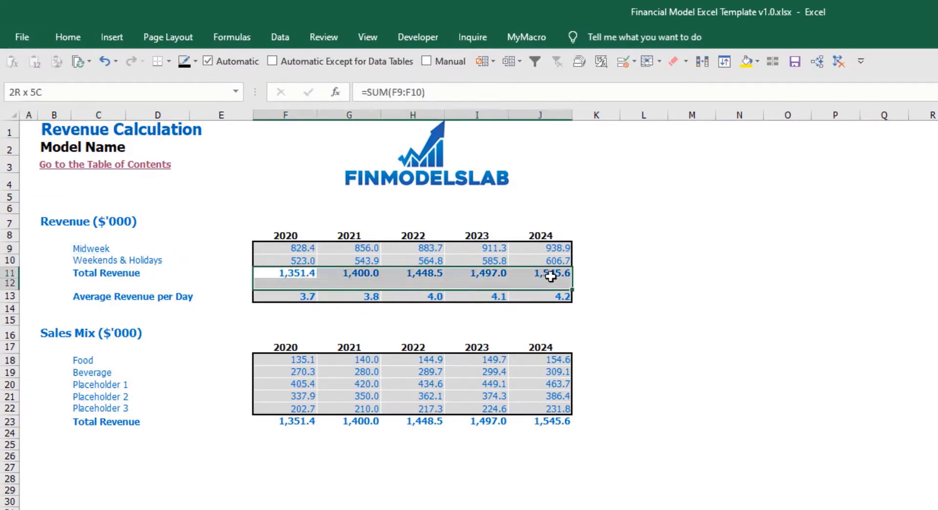
{"action": "left_click_drag", "start_coordinate": [273, 296], "coordinate": [537, 296]}
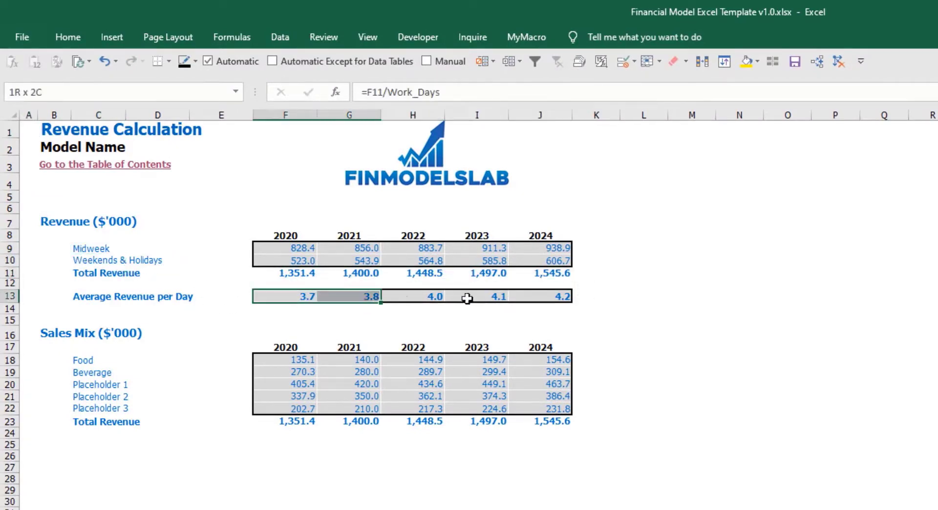
{"action": "left_click_drag", "start_coordinate": [274, 359], "coordinate": [518, 409]}
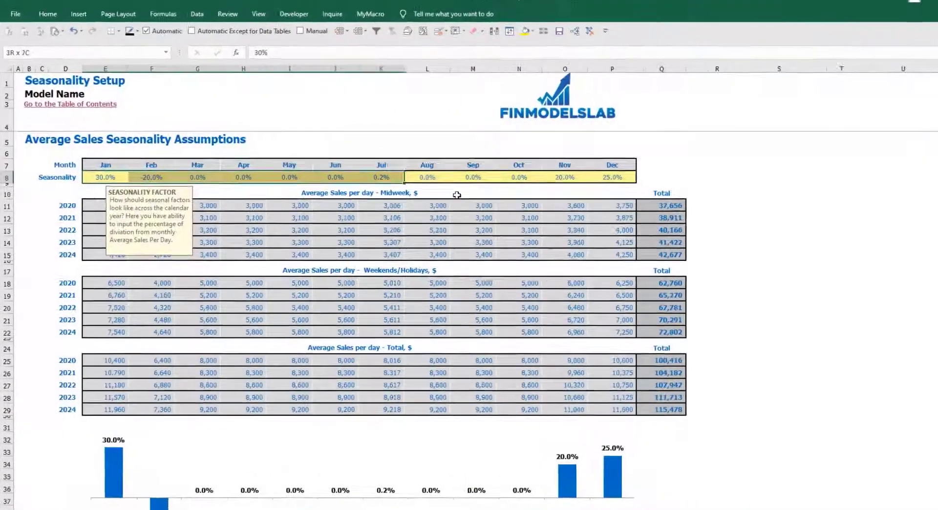
- Inspect the January, February and March seasonality factors on the Seasonality sheet
{"action": "left_click", "coordinate": [814, 157]}
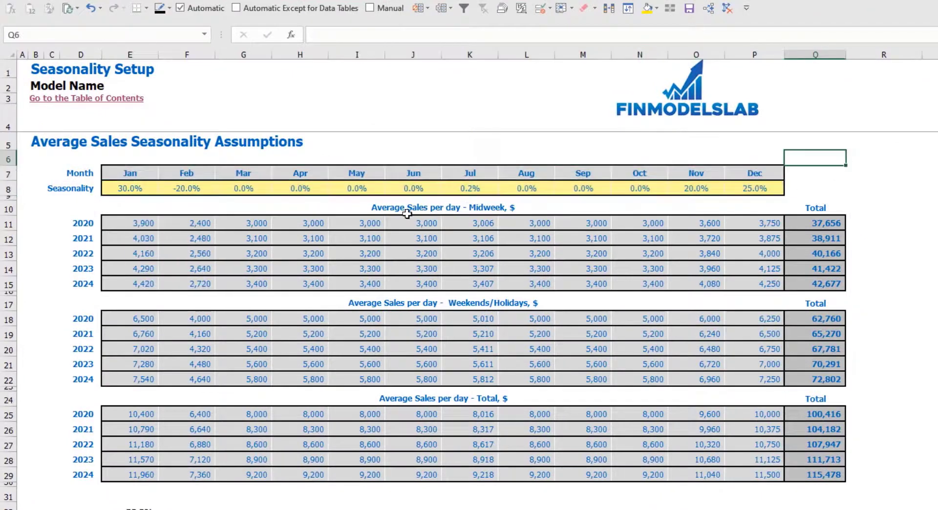
{"action": "left_click", "coordinate": [113, 185]}
{"action": "left_click", "coordinate": [357, 149]}
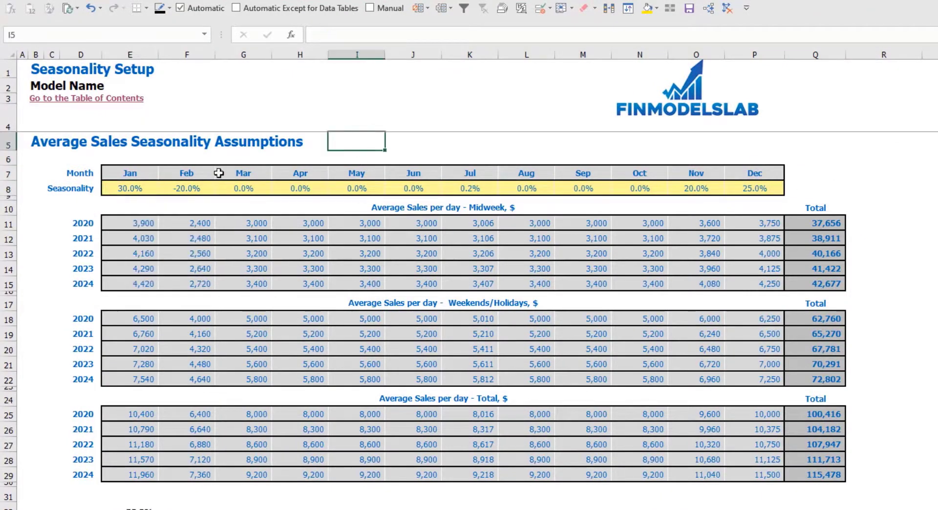
{"action": "left_click", "coordinate": [151, 186]}
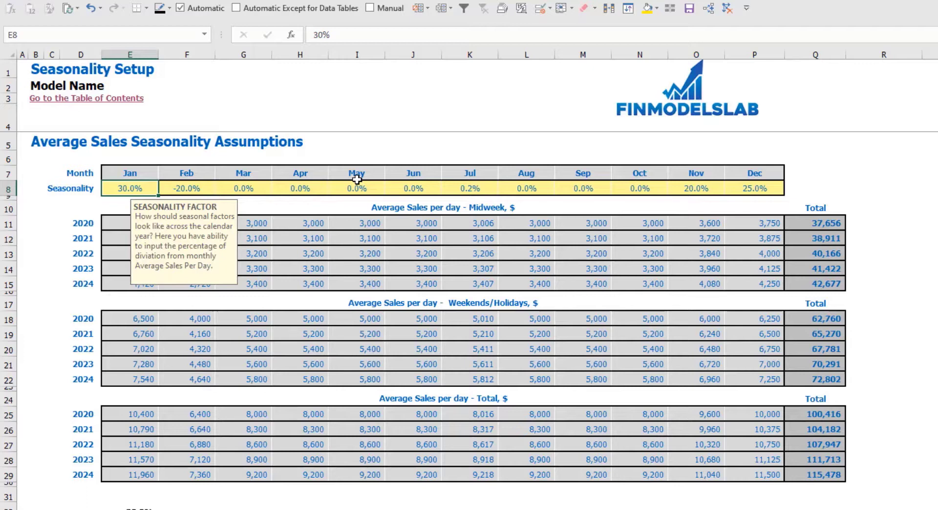
{"action": "left_click", "coordinate": [190, 185]}
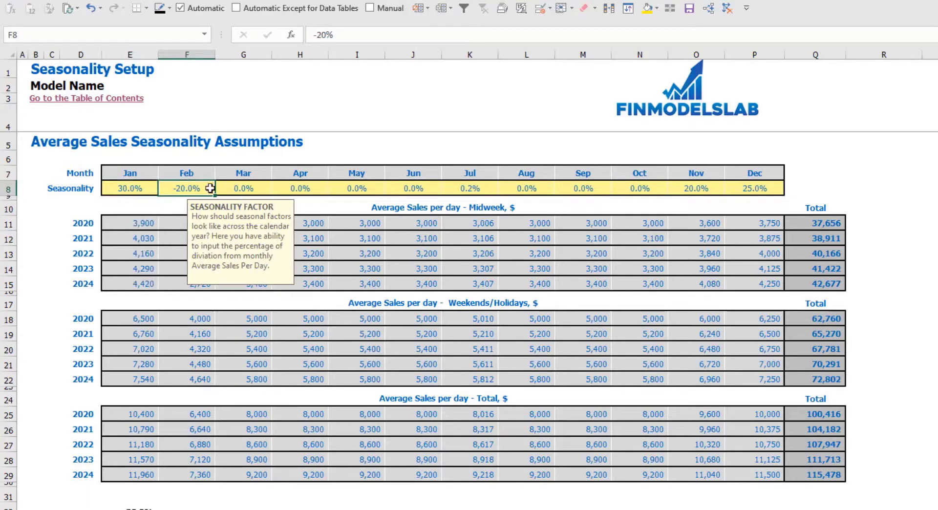
{"action": "left_click", "coordinate": [256, 188]}
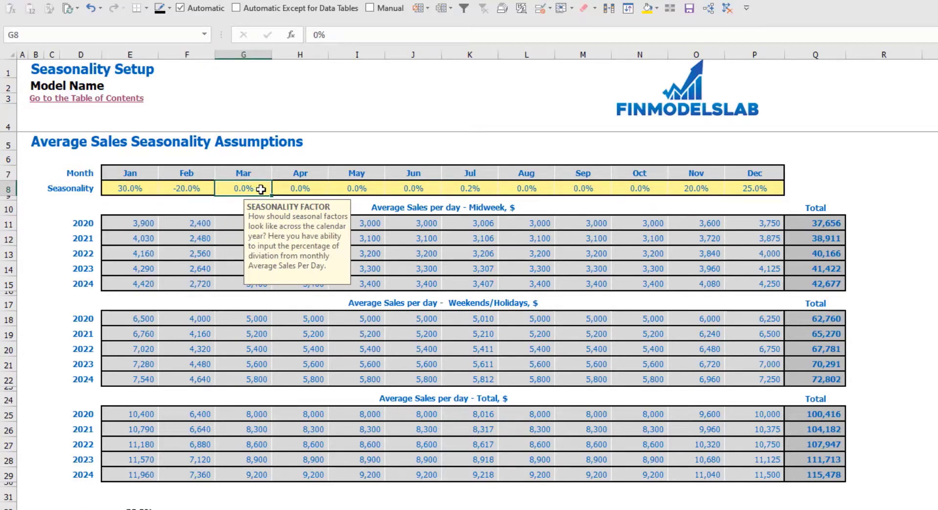
{"action": "left_click", "coordinate": [925, 223]}
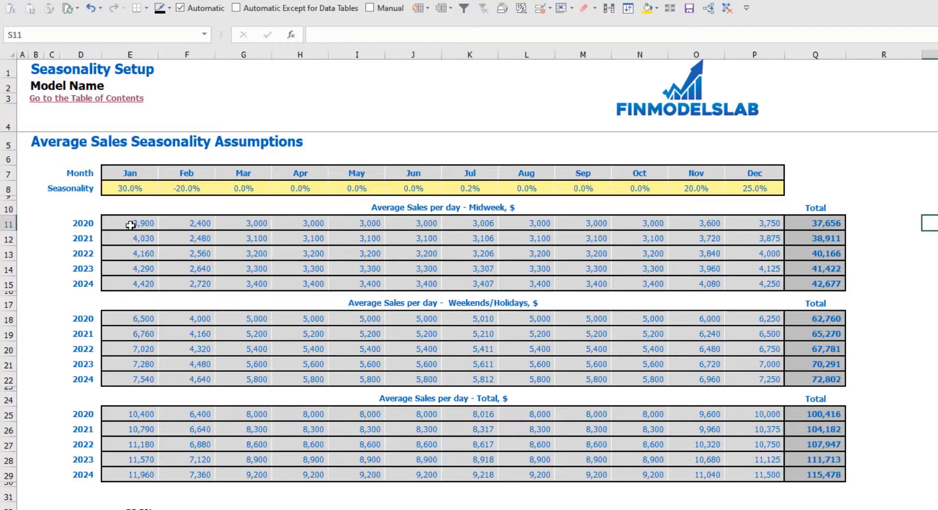
- Review the midweek and total average daily sales blocks, then return to the DashBoard sheet
{"action": "left_click_drag", "start_coordinate": [128, 216], "coordinate": [473, 263]}
{"action": "left_click_drag", "start_coordinate": [704, 282], "coordinate": [737, 284]}
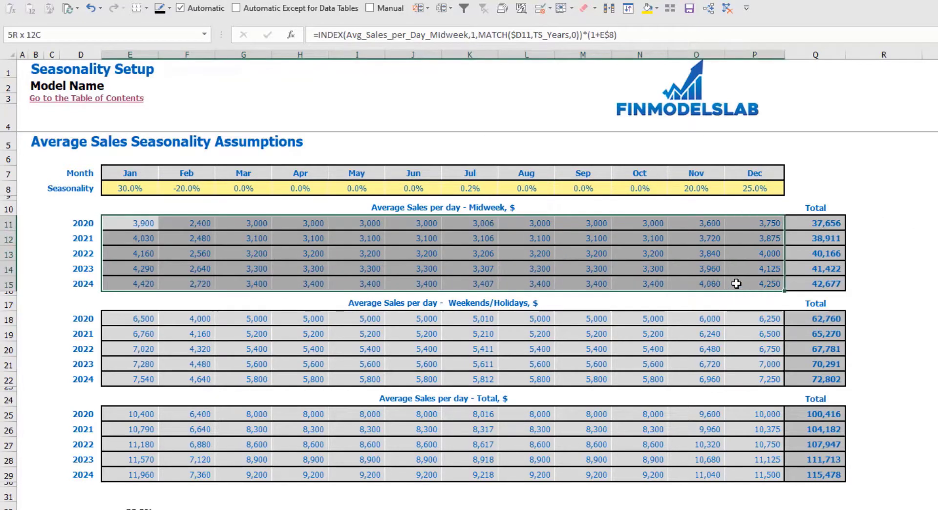
{"action": "left_click", "coordinate": [138, 188]}
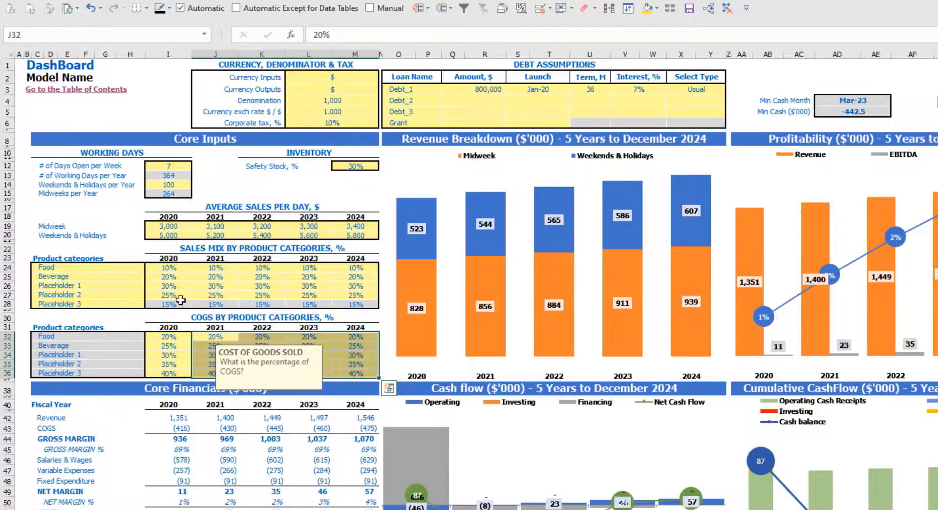
{"action": "left_click_drag", "start_coordinate": [161, 226], "coordinate": [359, 235]}
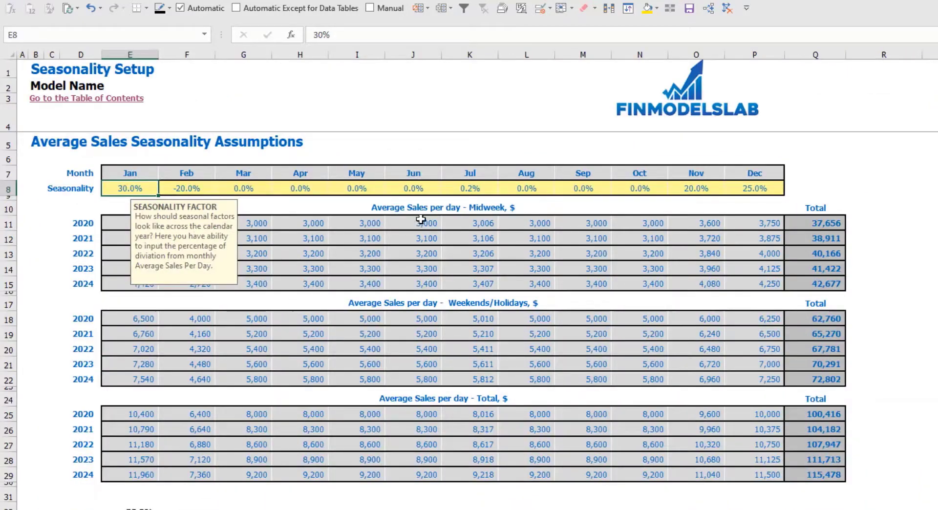
{"action": "left_click_drag", "start_coordinate": [429, 218], "coordinate": [465, 283]}
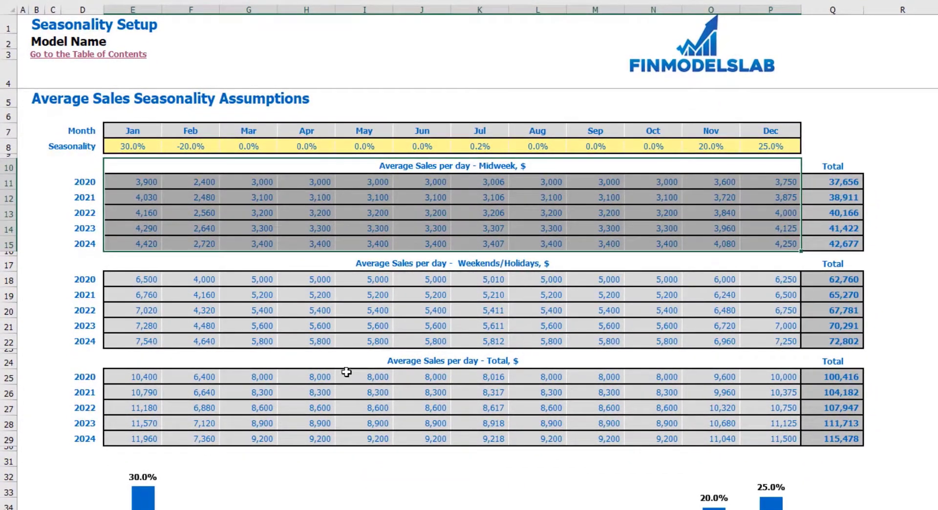
{"action": "left_click_drag", "start_coordinate": [333, 359], "coordinate": [501, 443]}
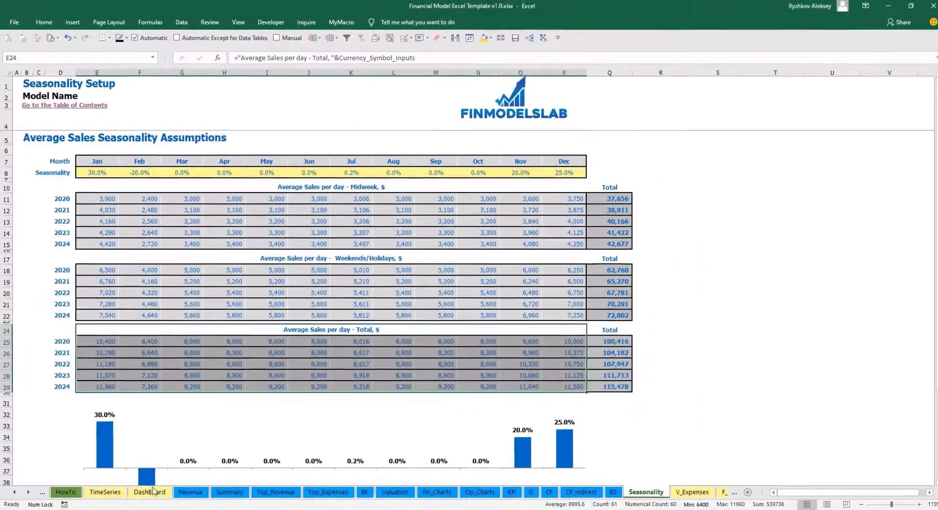
{"action": "left_click", "coordinate": [149, 490]}
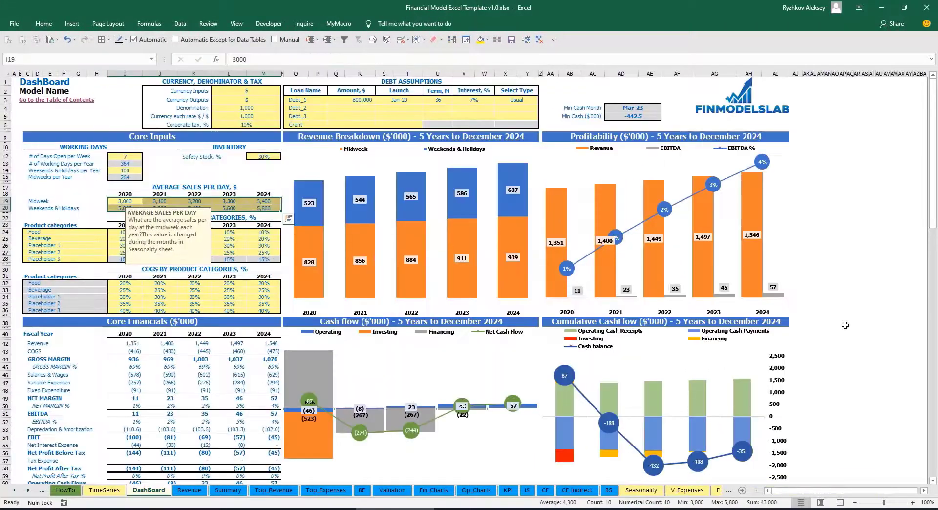
- Select the Core Financials line items on the DashBoard
{"action": "left_click", "coordinate": [886, 284]}
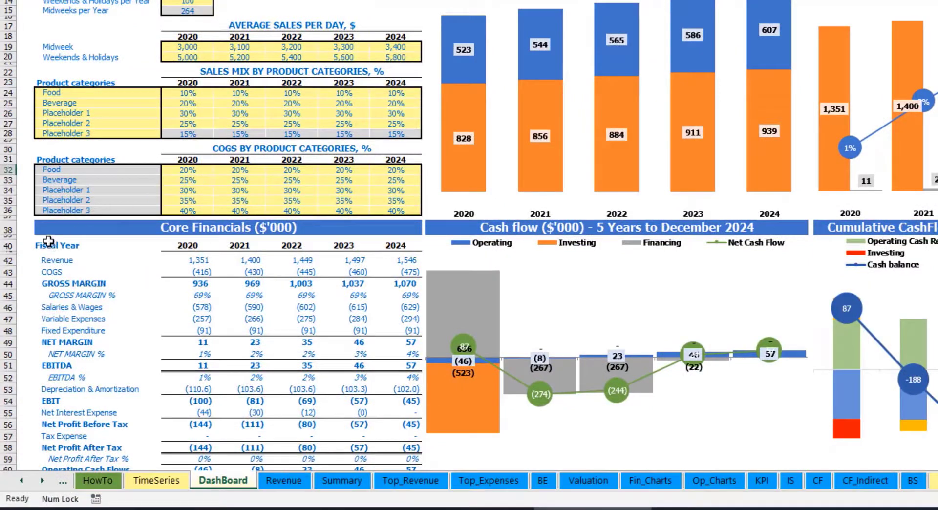
{"action": "left_click_drag", "start_coordinate": [58, 245], "coordinate": [419, 464]}
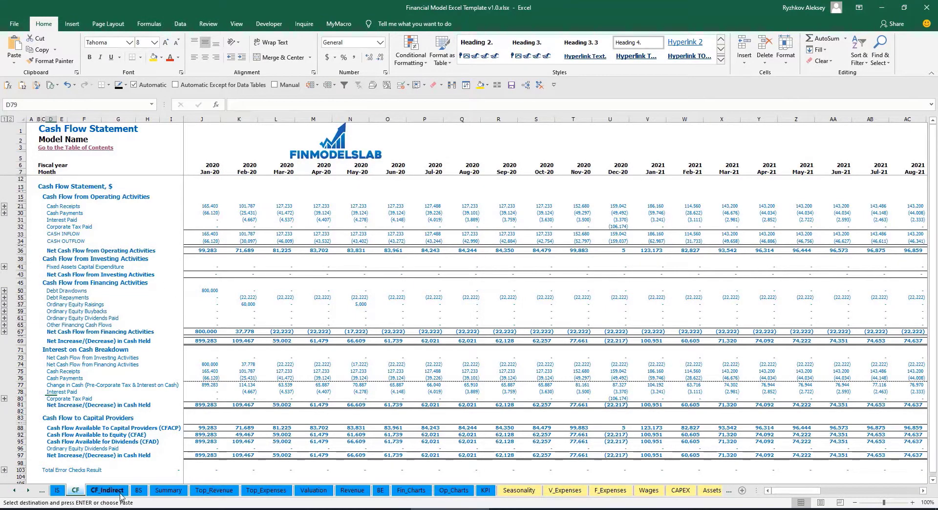
- Switch to the CF_Indirect sheet with the indirect-method cash flow statement
{"action": "left_click", "coordinate": [120, 491]}
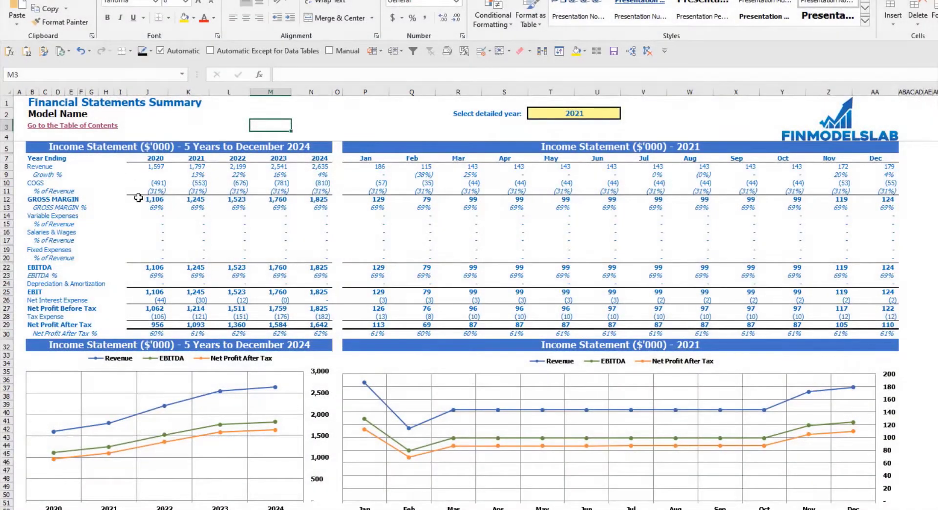
- Pick 2022 as the summary's detailed year and review its monthly income statement figures
{"action": "scroll", "coordinate": [163, 318], "scroll_direction": "down", "scroll_amount": 8}
{"action": "scroll", "coordinate": [164, 318], "scroll_direction": "down", "scroll_amount": 8}
{"action": "scroll", "coordinate": [164, 317], "scroll_direction": "down", "scroll_amount": 5}
{"action": "left_click", "coordinate": [74, 355]}
{"action": "left_click", "coordinate": [356, 118]}
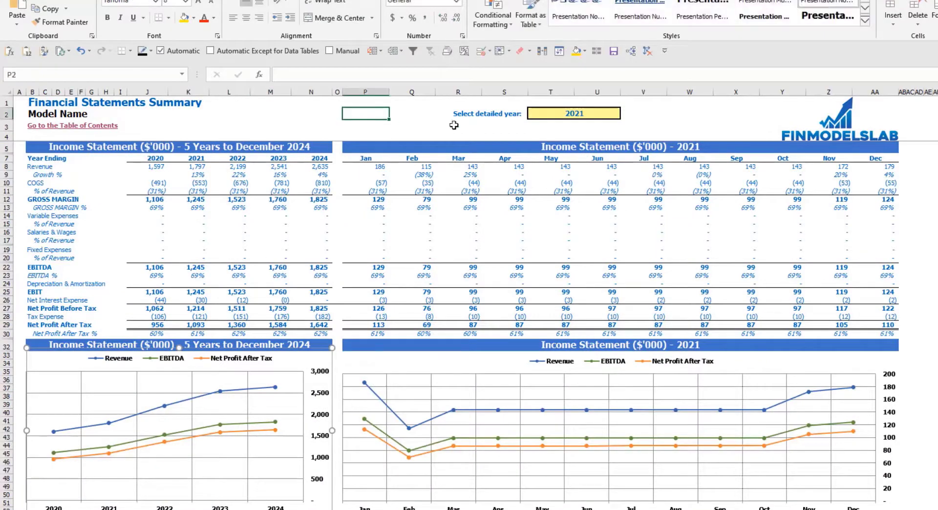
{"action": "left_click", "coordinate": [583, 113]}
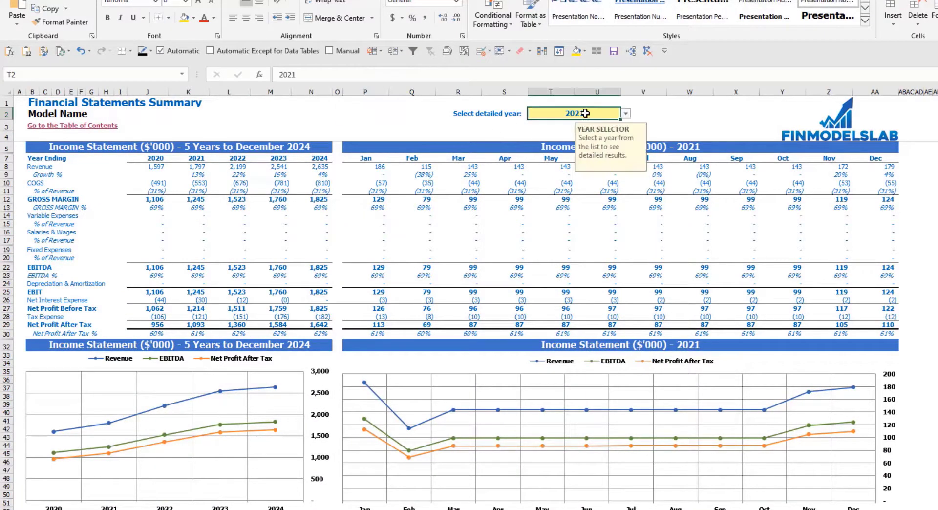
{"action": "left_click", "coordinate": [625, 113]}
{"action": "left_click", "coordinate": [586, 138]}
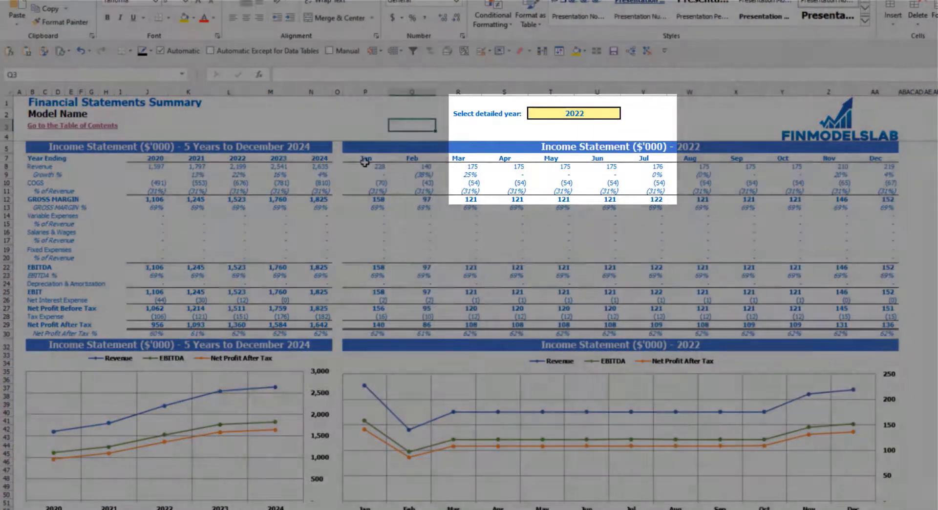
{"action": "mouse_move", "coordinate": [371, 166]}
{"action": "left_mouse_down"}
{"action": "mouse_move", "coordinate": [858, 302]}
{"action": "mouse_move", "coordinate": [882, 332]}
{"action": "left_mouse_up"}
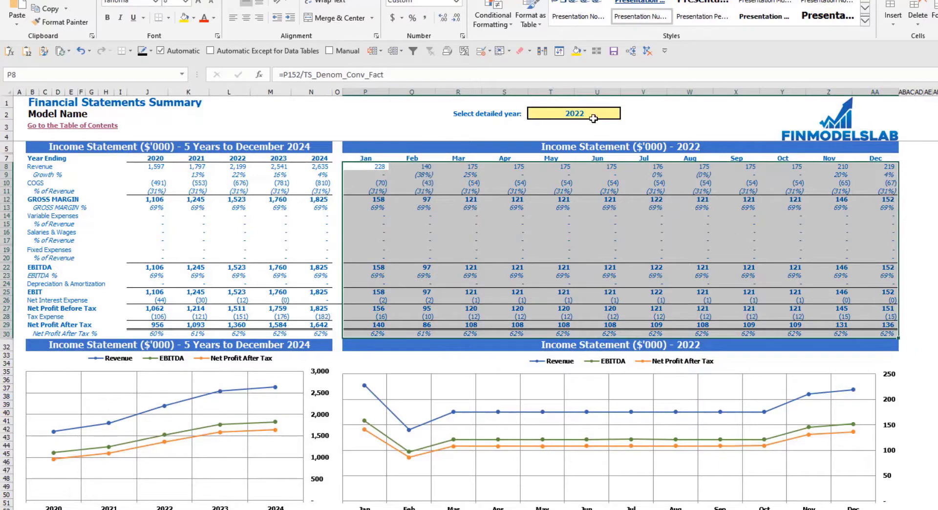
{"action": "left_click", "coordinate": [935, 300]}
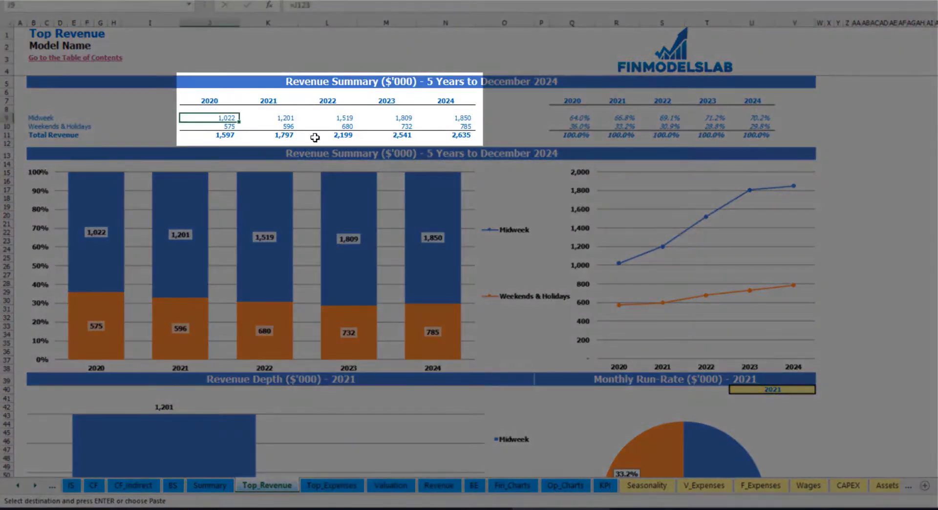
- Set the revenue depth and monthly run-rate charts to 2022
{"action": "left_click_drag", "start_coordinate": [216, 116], "coordinate": [459, 135]}
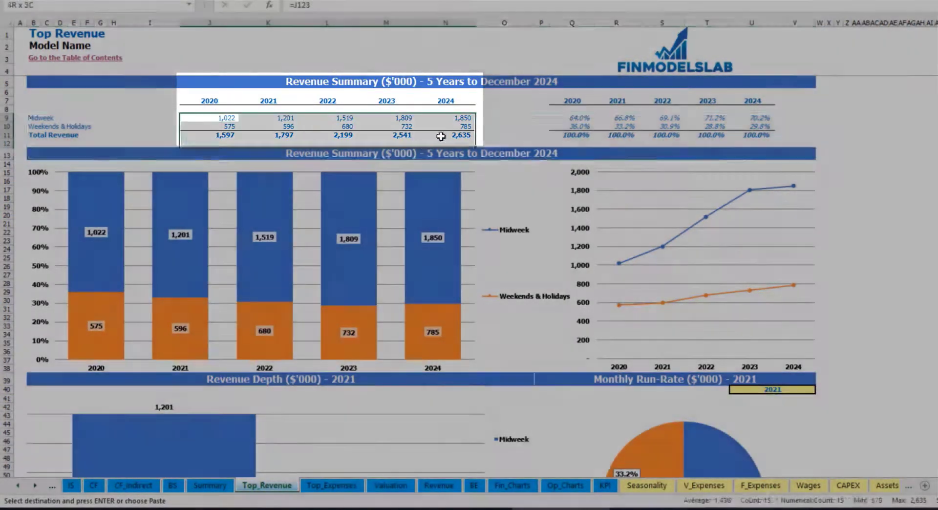
{"action": "key", "text": "ctrl+v"}
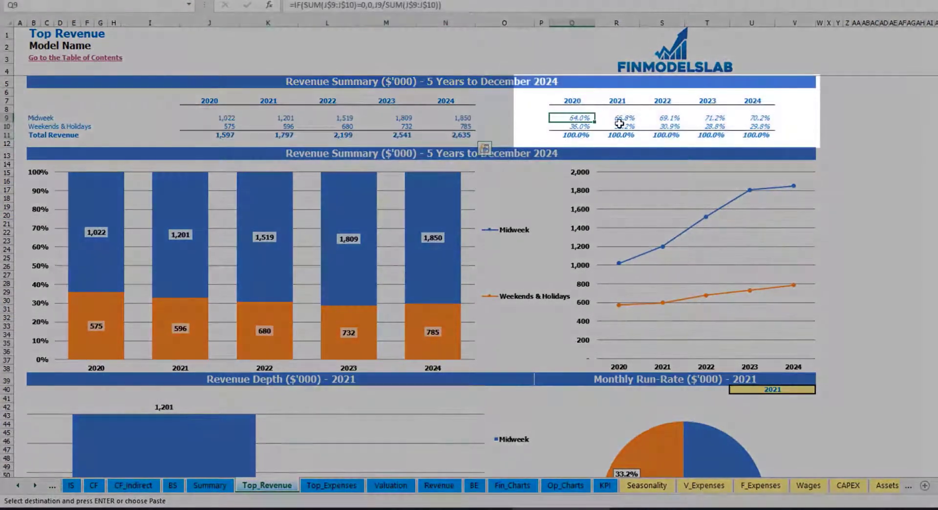
{"action": "left_click_drag", "start_coordinate": [576, 121], "coordinate": [759, 134]}
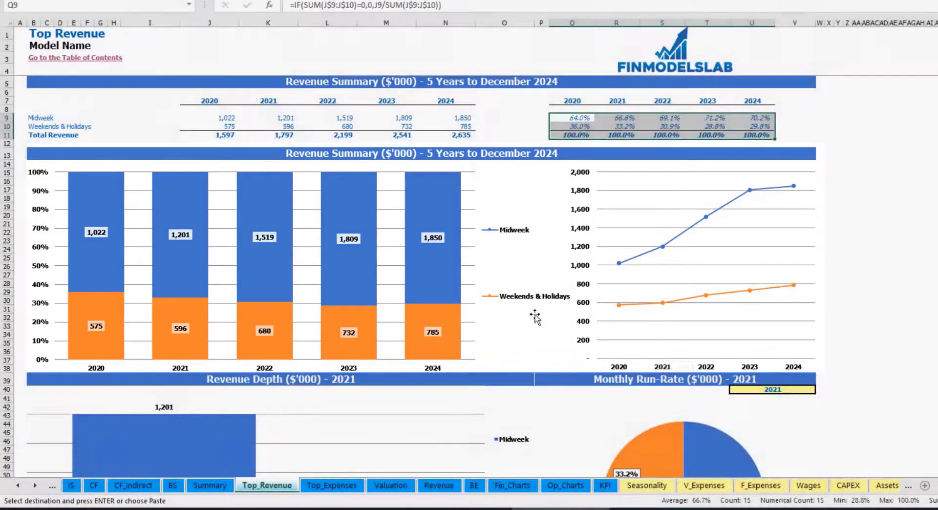
{"action": "scroll", "coordinate": [537, 322], "scroll_direction": "down", "scroll_amount": 7}
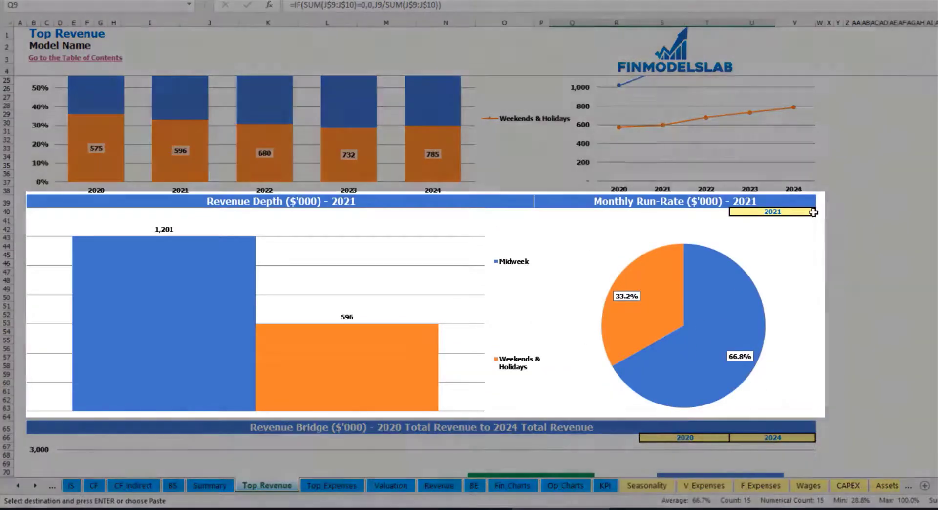
{"action": "left_click", "coordinate": [812, 212]}
{"action": "left_click", "coordinate": [820, 213]}
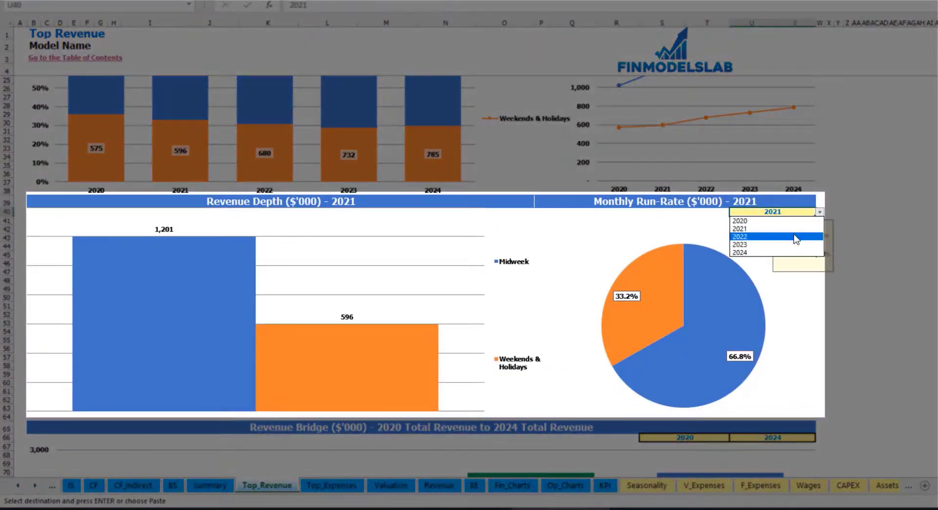
{"action": "left_click", "coordinate": [801, 235]}
{"action": "left_click", "coordinate": [613, 205]}
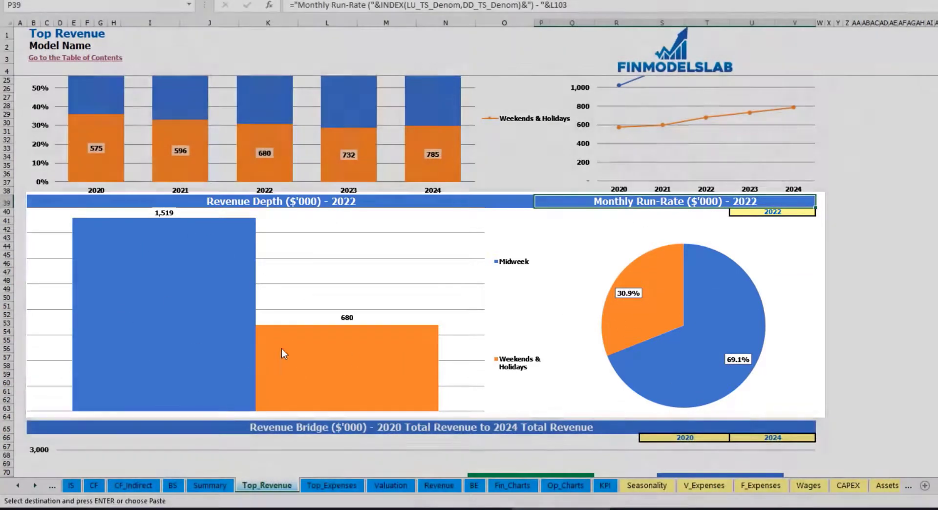
- Set the revenue bridge chart to run from 2021 to 2023
{"action": "scroll", "coordinate": [286, 352], "scroll_direction": "down", "scroll_amount": 6}
{"action": "scroll", "coordinate": [286, 352], "scroll_direction": "down", "scroll_amount": 4}
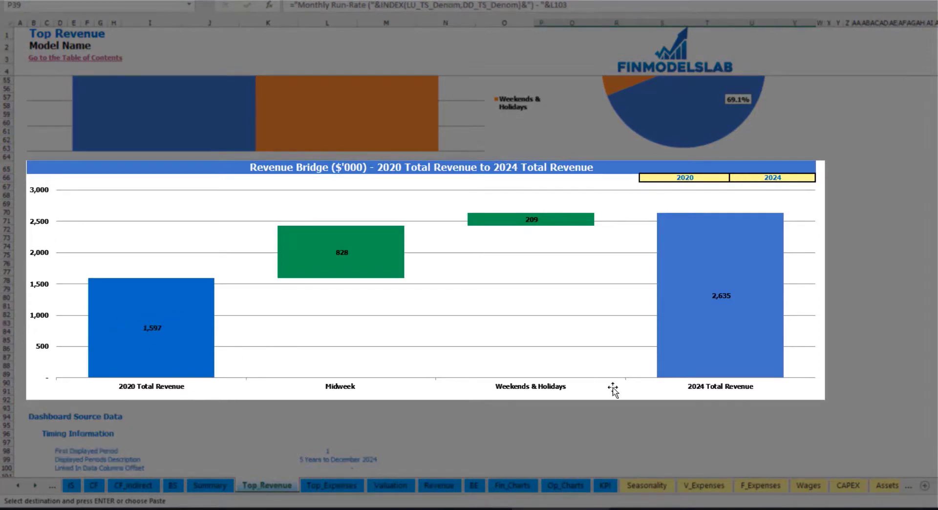
{"action": "left_click", "coordinate": [729, 177]}
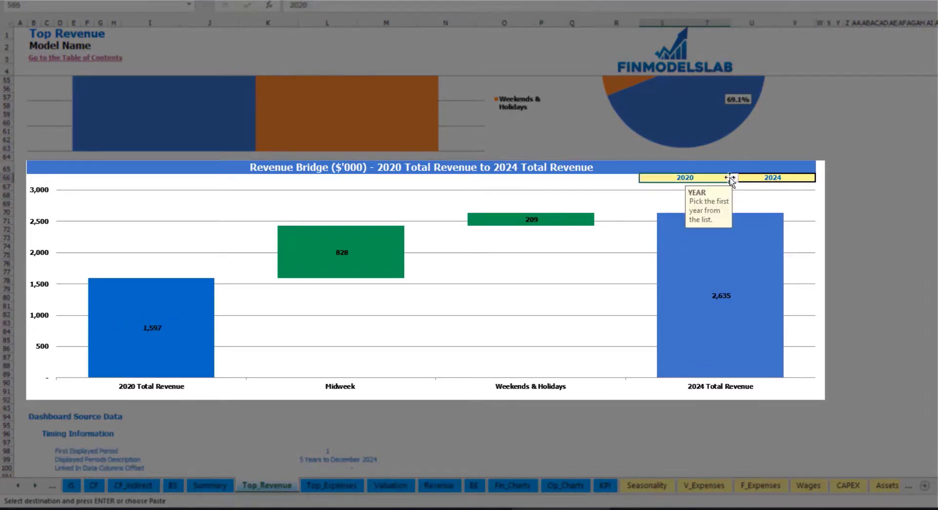
{"action": "left_click", "coordinate": [734, 178]}
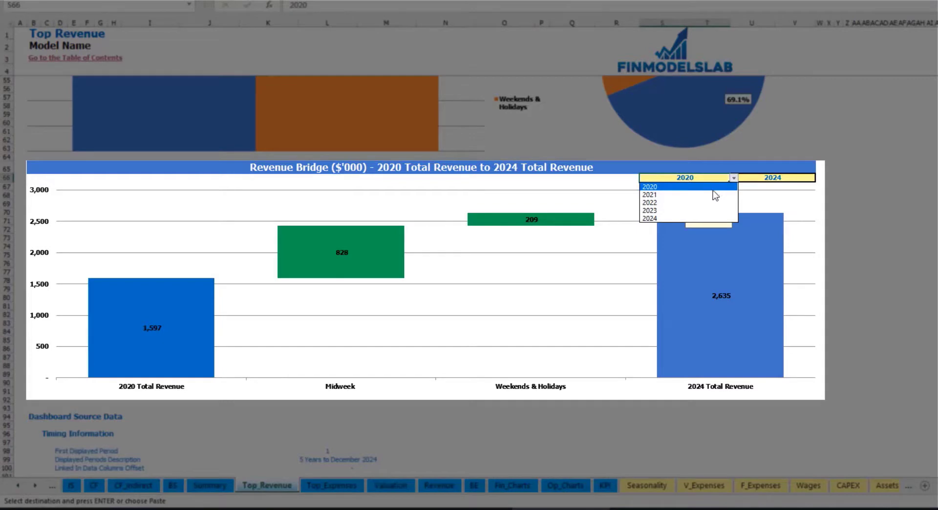
{"action": "left_click", "coordinate": [714, 195]}
{"action": "left_click", "coordinate": [818, 177]}
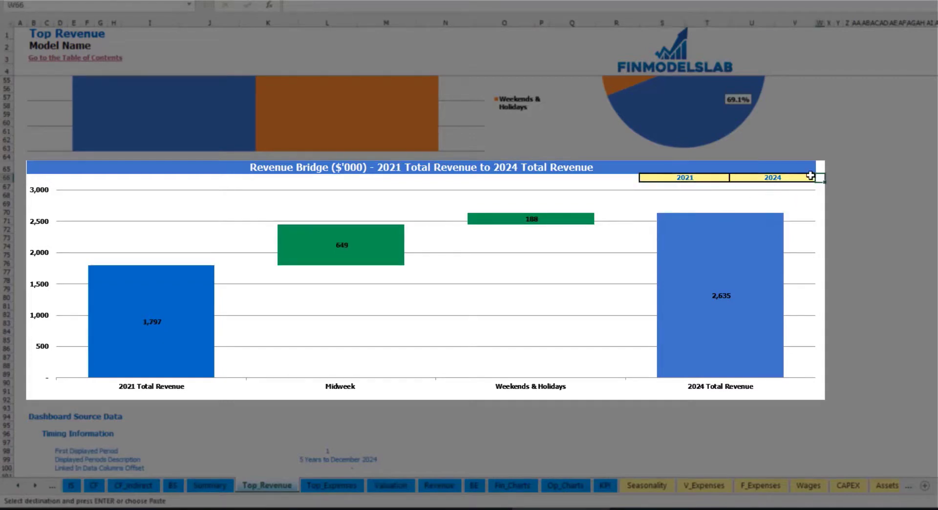
{"action": "left_click", "coordinate": [811, 176]}
{"action": "left_click", "coordinate": [819, 177]}
{"action": "left_click", "coordinate": [791, 210]}
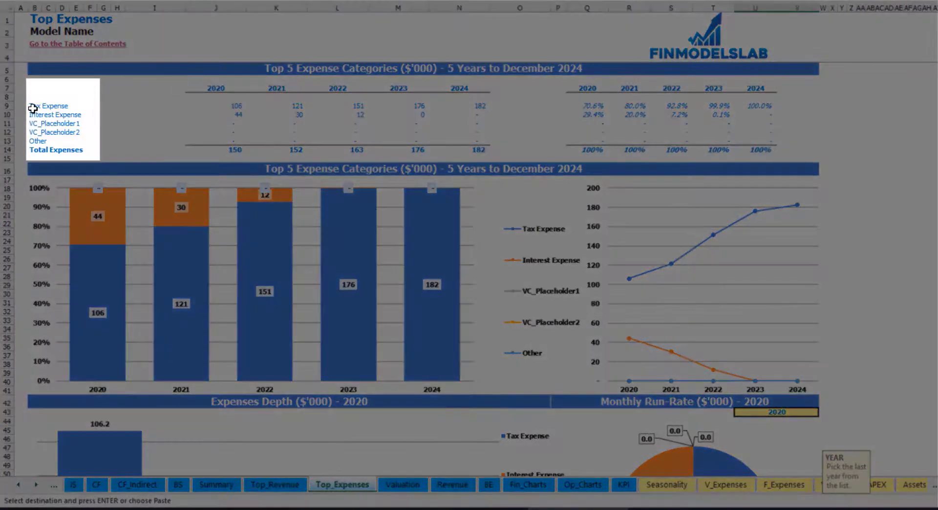
- Choose 2022 in the run-rate year dropdown to show the expense charts for that year
{"action": "left_click_drag", "start_coordinate": [32, 108], "coordinate": [33, 133]}
{"action": "key", "text": "ctrl+v"}
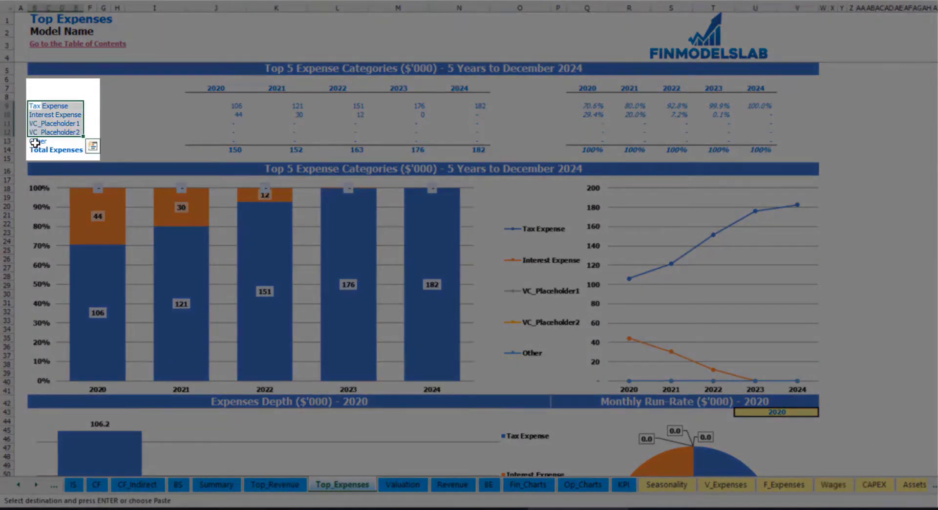
{"action": "left_click", "coordinate": [32, 141]}
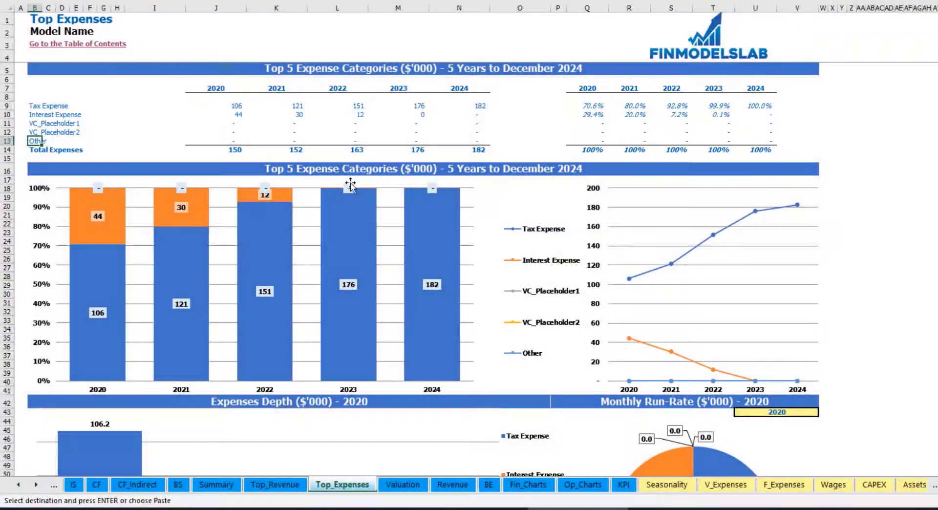
{"action": "scroll", "coordinate": [350, 169], "scroll_direction": "down", "scroll_amount": 3}
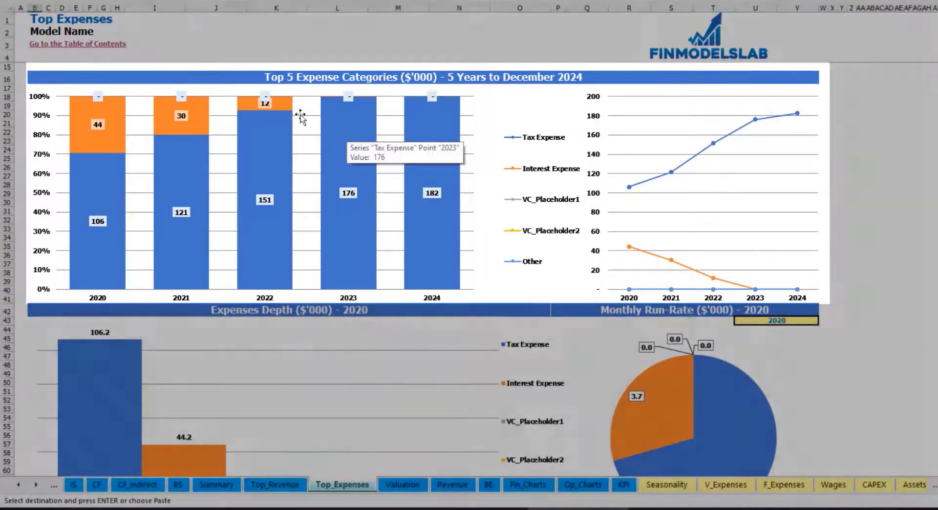
{"action": "scroll", "coordinate": [312, 215], "scroll_direction": "down", "scroll_amount": 7}
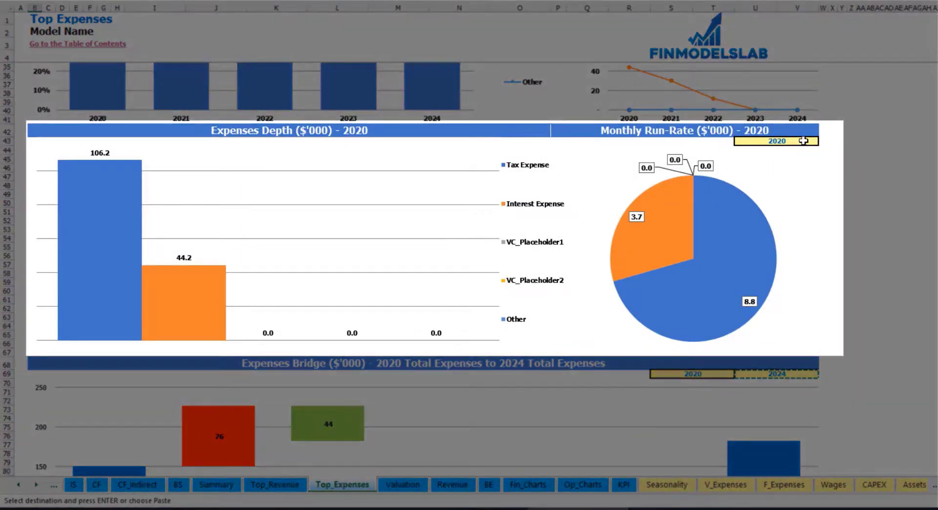
{"action": "left_click", "coordinate": [803, 141]}
{"action": "left_click", "coordinate": [823, 141]}
{"action": "left_click", "coordinate": [802, 167]}
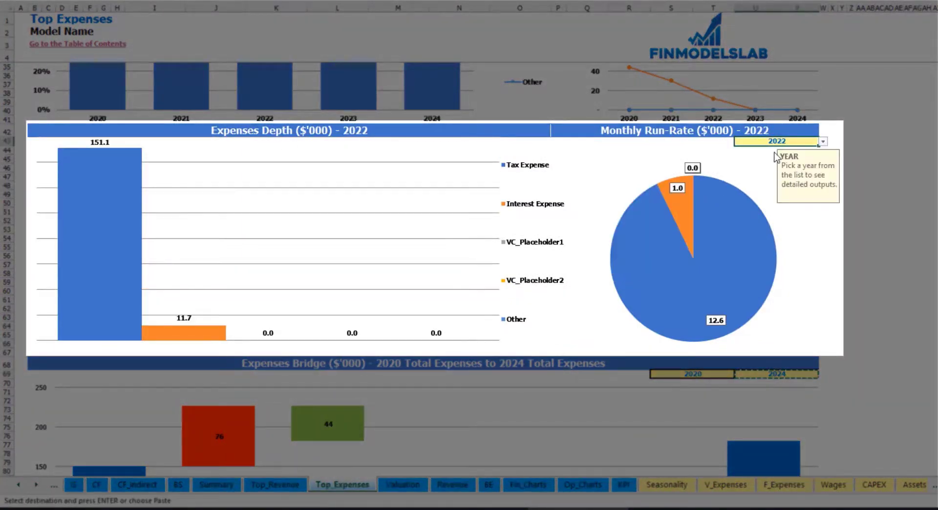
{"action": "scroll", "coordinate": [483, 288], "scroll_direction": "down", "scroll_amount": 3}
{"action": "scroll", "coordinate": [483, 287], "scroll_direction": "down", "scroll_amount": 3}
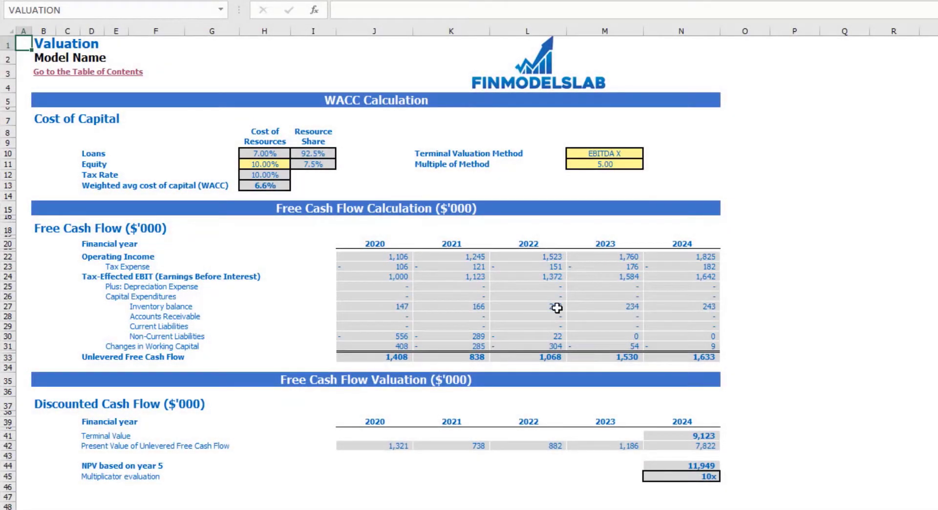
- Switch the terminal valuation method to Revenue X with a multiple of 50 and check the NPV
{"action": "left_click", "coordinate": [251, 166]}
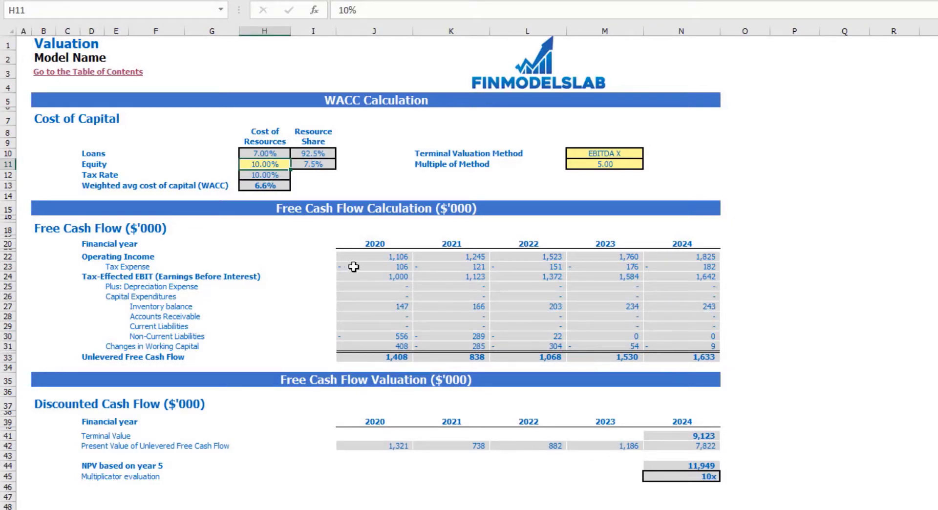
{"action": "left_click_drag", "start_coordinate": [87, 356], "coordinate": [665, 357]}
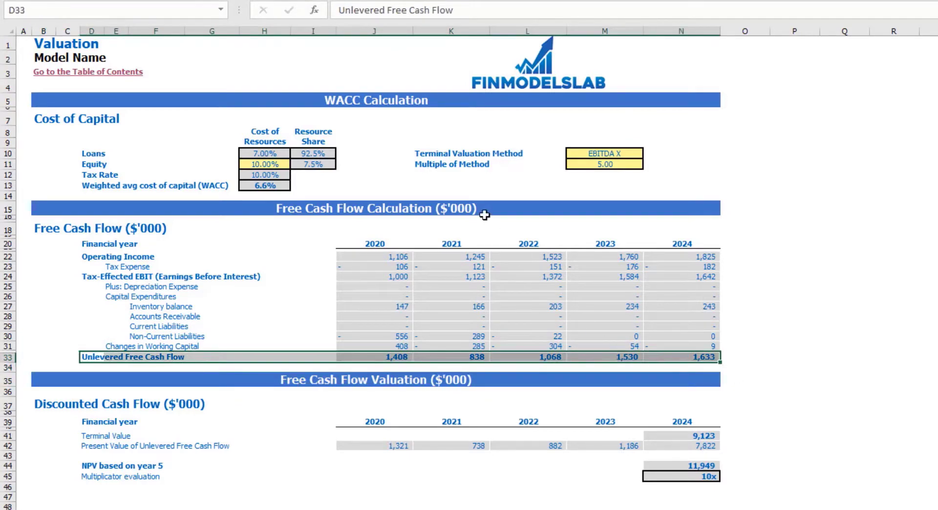
{"action": "left_click", "coordinate": [642, 152]}
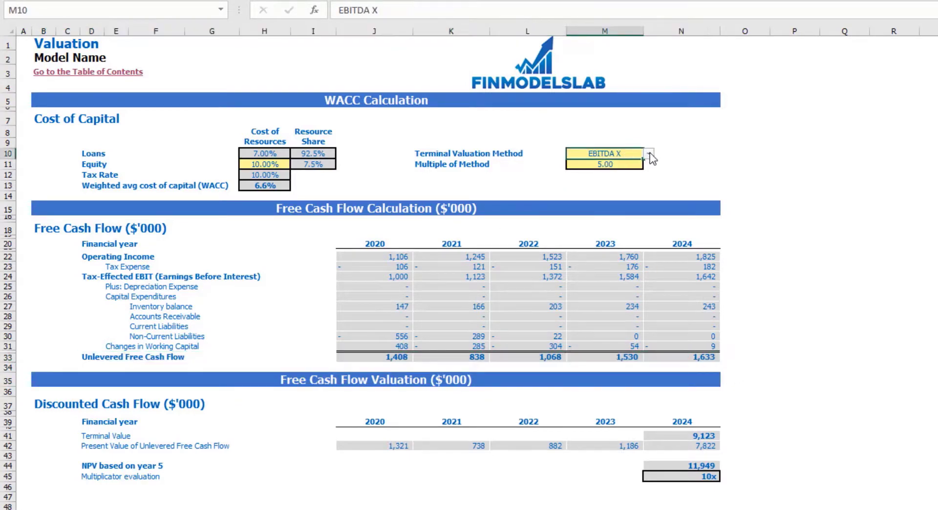
{"action": "left_click", "coordinate": [648, 153]}
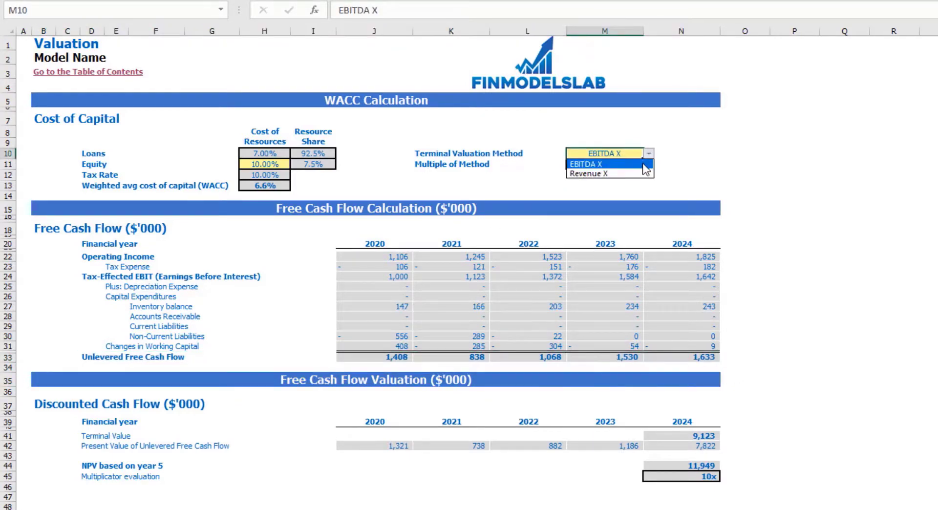
{"action": "left_click", "coordinate": [581, 174]}
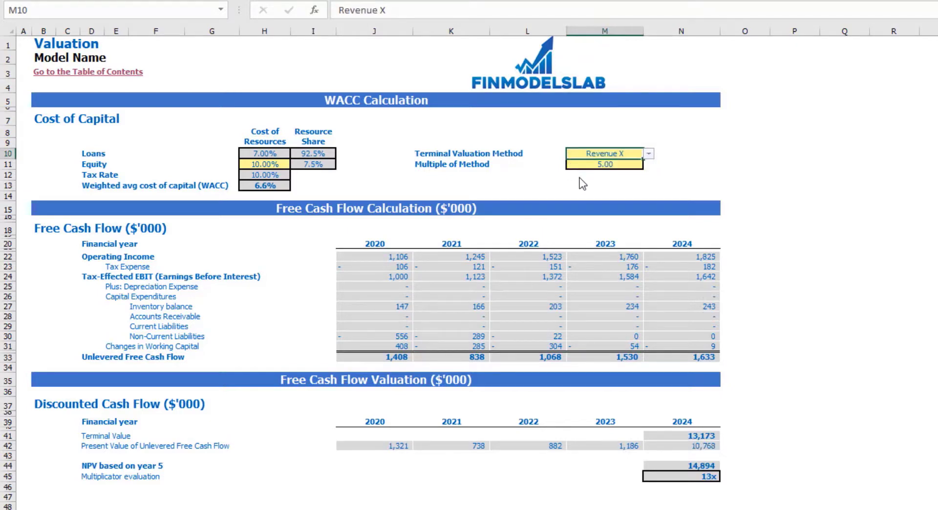
{"action": "left_click", "coordinate": [614, 166]}
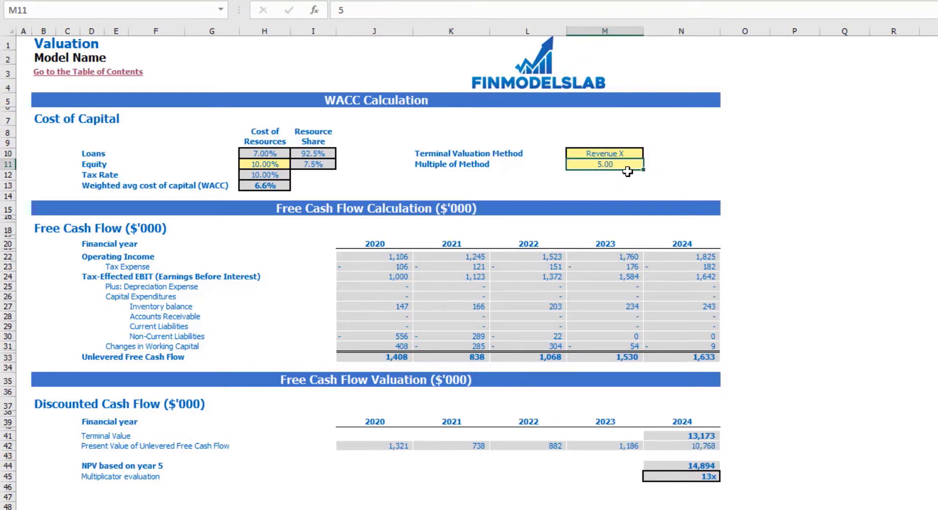
{"action": "type", "text": "50"}
{"action": "key", "text": "Return"}
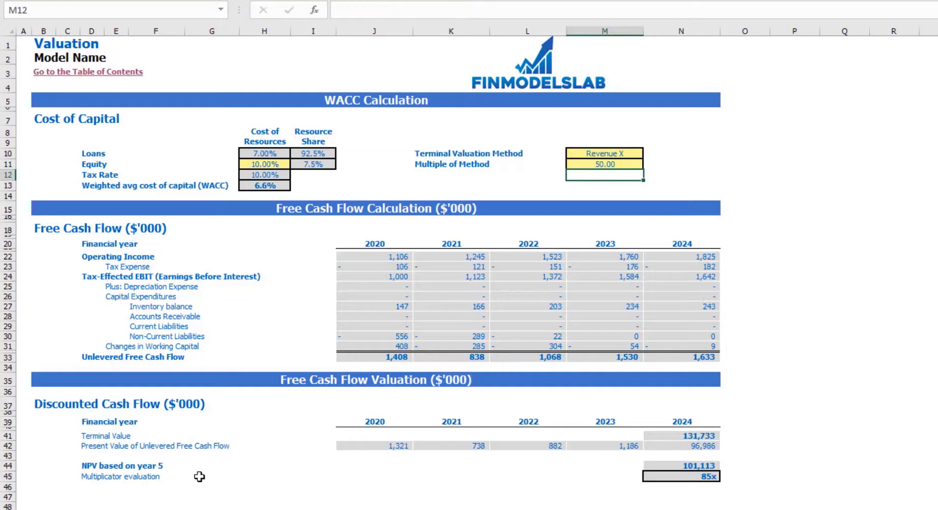
{"action": "mouse_move", "coordinate": [83, 462]}
{"action": "left_mouse_down"}
{"action": "mouse_move", "coordinate": [607, 483]}
{"action": "mouse_move", "coordinate": [703, 476]}
{"action": "left_mouse_up"}
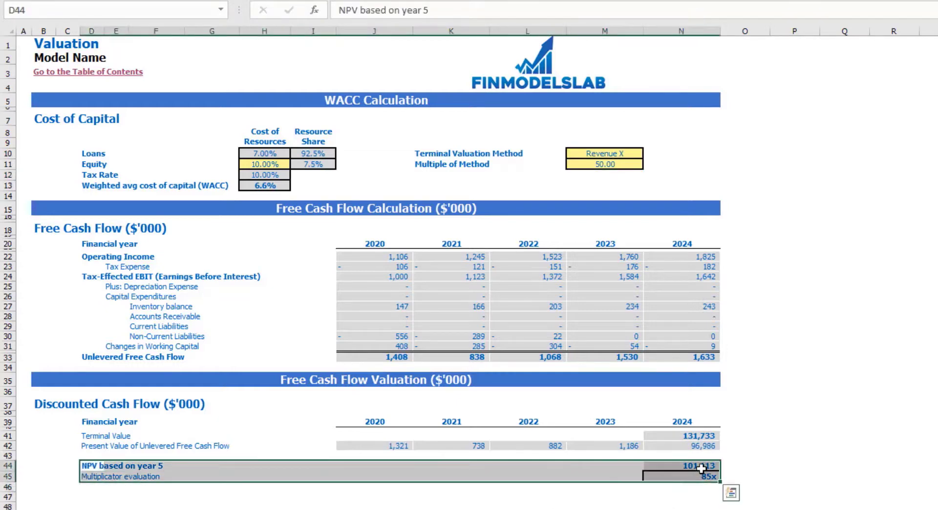
{"action": "left_click", "coordinate": [93, 476]}
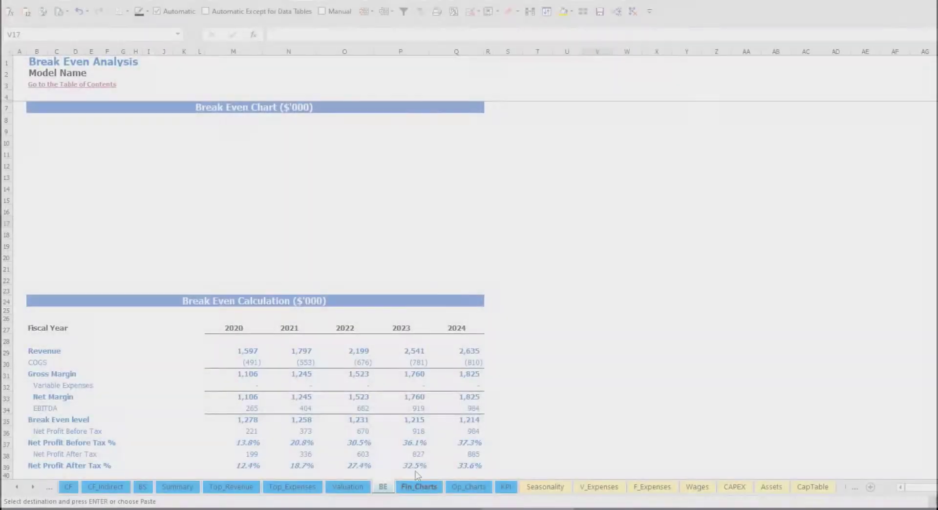
- Switch to the Fin_Charts sheet to view the revenue breakdown charts
{"action": "left_click", "coordinate": [419, 486]}
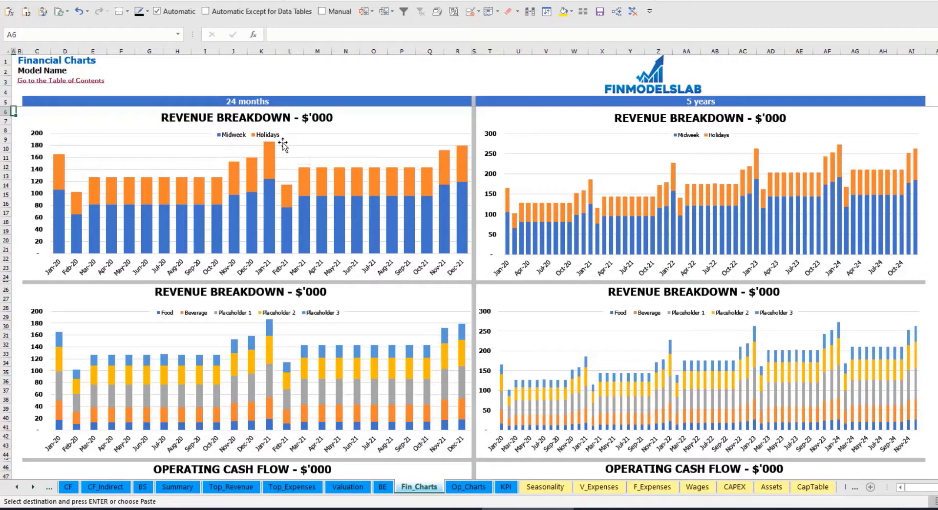
- Scroll down through the Fin_Charts financial charts to review them down to EBIT
{"action": "scroll", "coordinate": [268, 180], "scroll_direction": "down", "scroll_amount": 3}
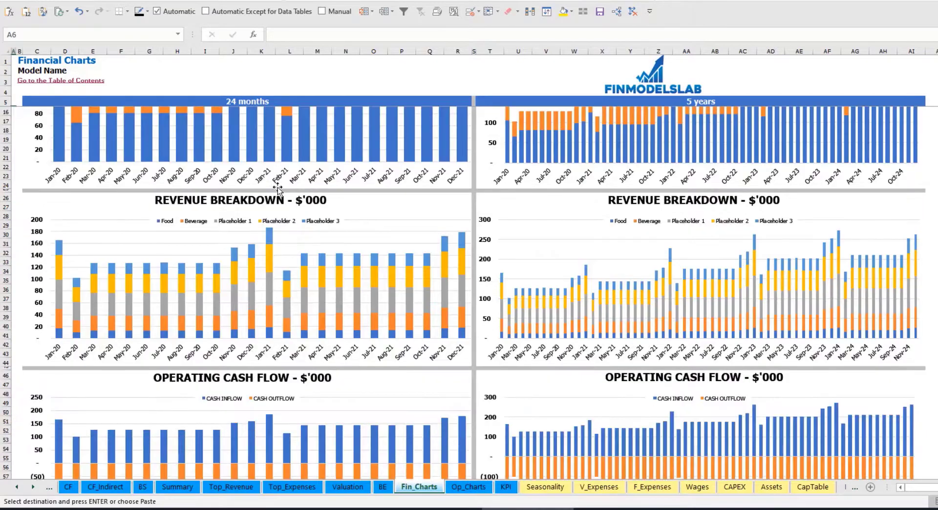
{"action": "scroll", "coordinate": [277, 188], "scroll_direction": "down", "scroll_amount": 3}
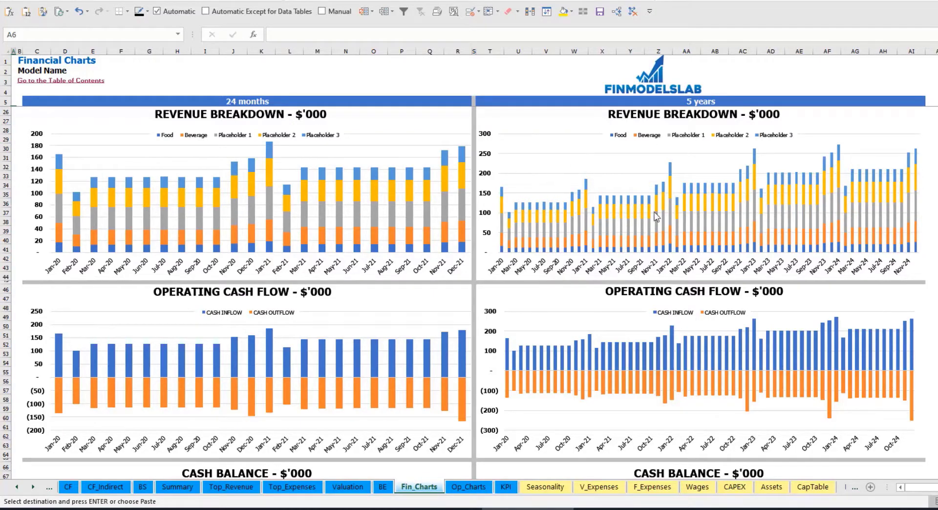
{"action": "scroll", "coordinate": [324, 239], "scroll_direction": "down", "scroll_amount": 3}
{"action": "scroll", "coordinate": [309, 244], "scroll_direction": "down", "scroll_amount": 3}
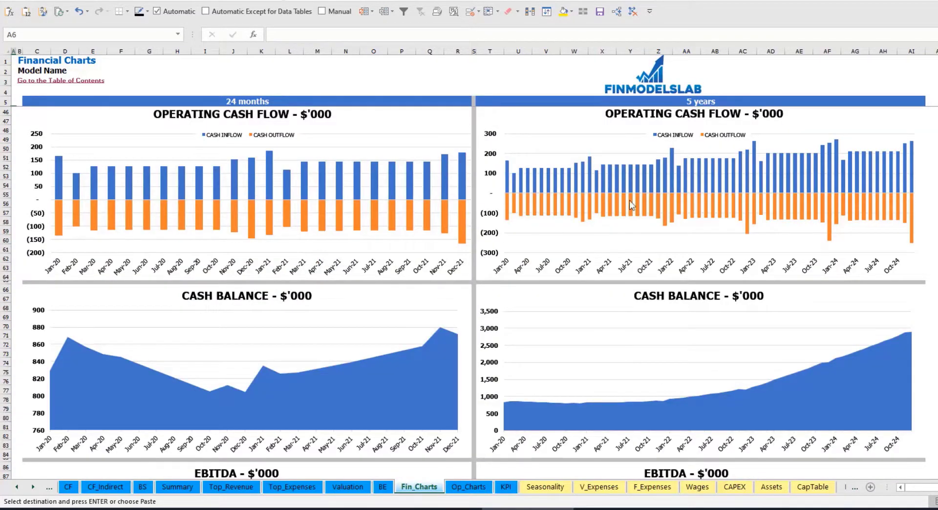
{"action": "scroll", "coordinate": [276, 255], "scroll_direction": "down", "scroll_amount": 3}
{"action": "scroll", "coordinate": [277, 253], "scroll_direction": "down", "scroll_amount": 3}
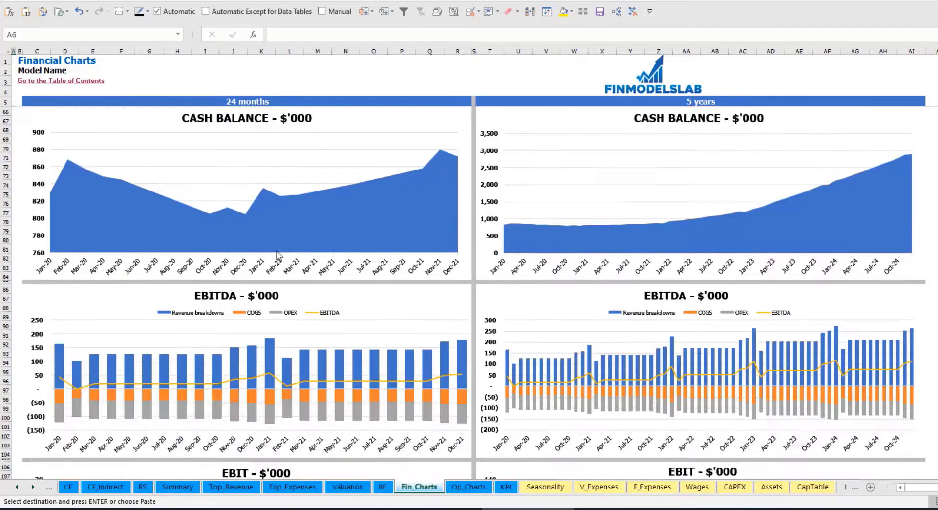
{"action": "scroll", "coordinate": [303, 294], "scroll_direction": "down", "scroll_amount": 3}
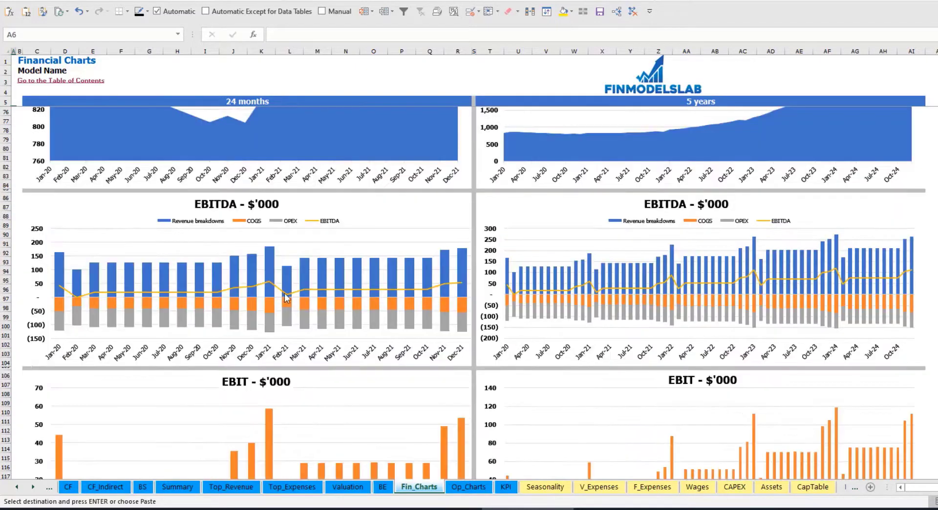
{"action": "scroll", "coordinate": [288, 295], "scroll_direction": "down", "scroll_amount": 3}
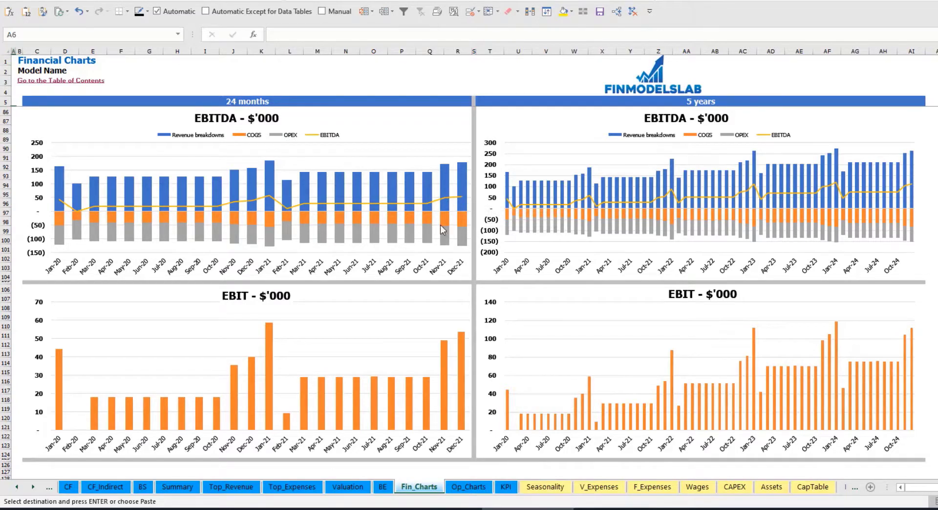
{"action": "scroll", "coordinate": [387, 281], "scroll_direction": "down", "scroll_amount": 4}
{"action": "scroll", "coordinate": [386, 281], "scroll_direction": "down", "scroll_amount": 3}
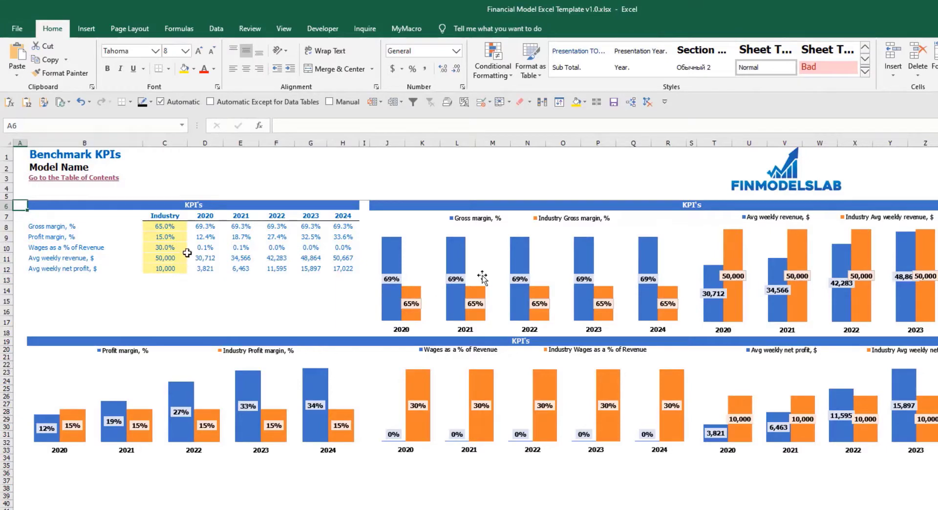
- Inspect the profit margin, wages % of revenue, and average weekly revenue and net profit KPIs
{"action": "left_click", "coordinate": [34, 226]}
{"action": "left_click", "coordinate": [42, 236]}
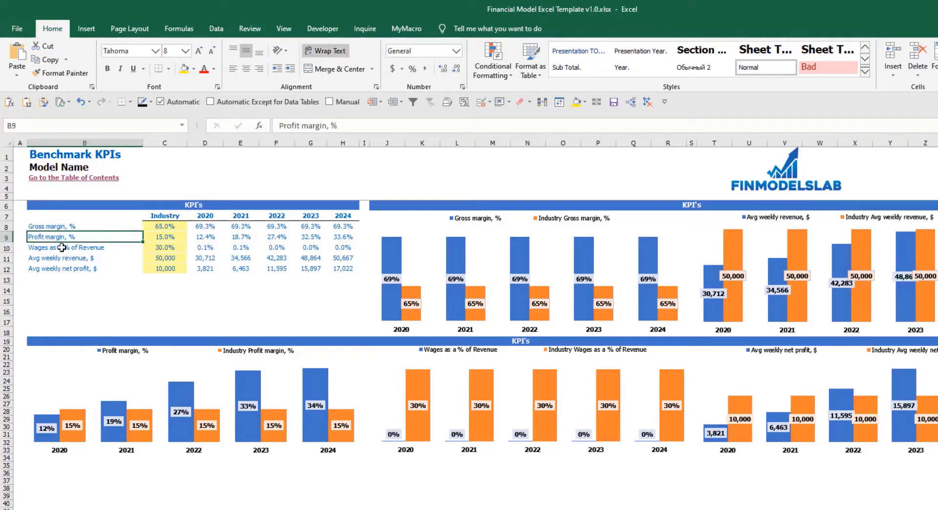
{"action": "left_click", "coordinate": [77, 252]}
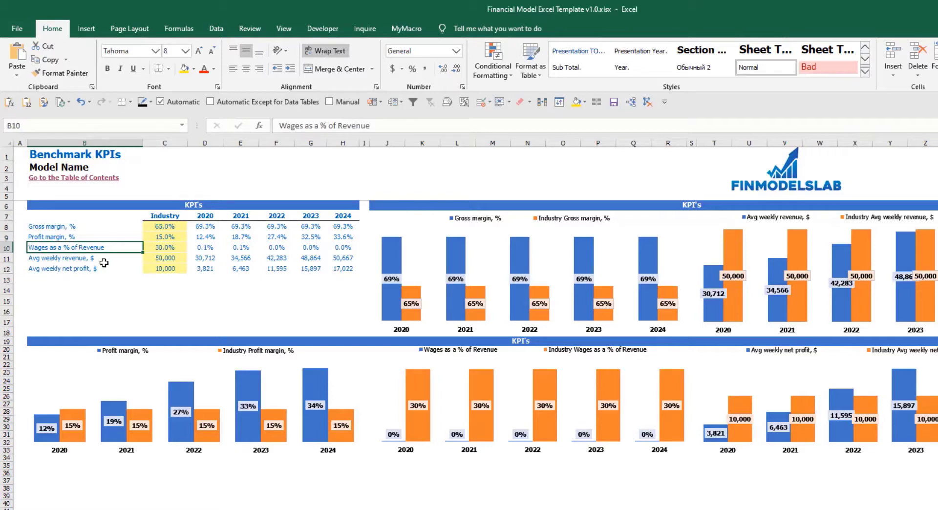
{"action": "left_click", "coordinate": [101, 259]}
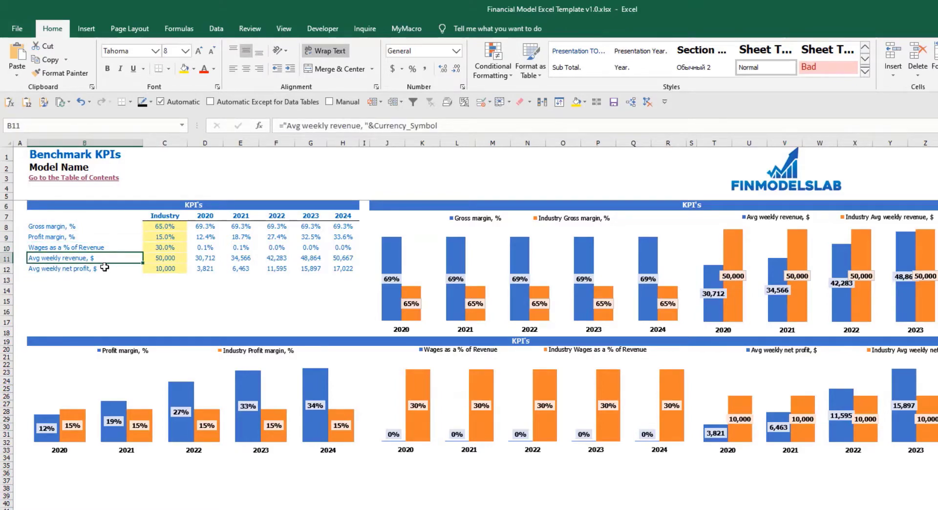
{"action": "left_click", "coordinate": [103, 269]}
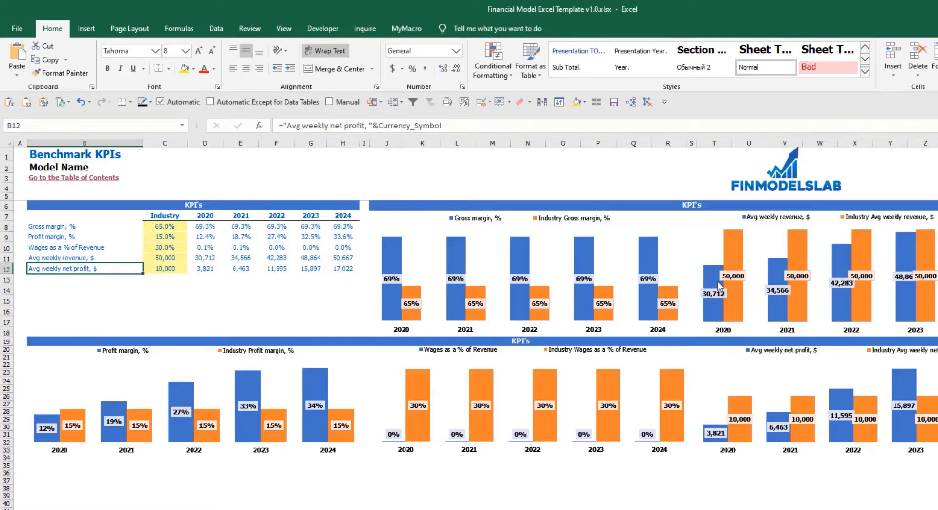
- Change the industry gross margin benchmark from 65% to 50%
{"action": "left_click", "coordinate": [167, 228]}
{"action": "left_click", "coordinate": [159, 291]}
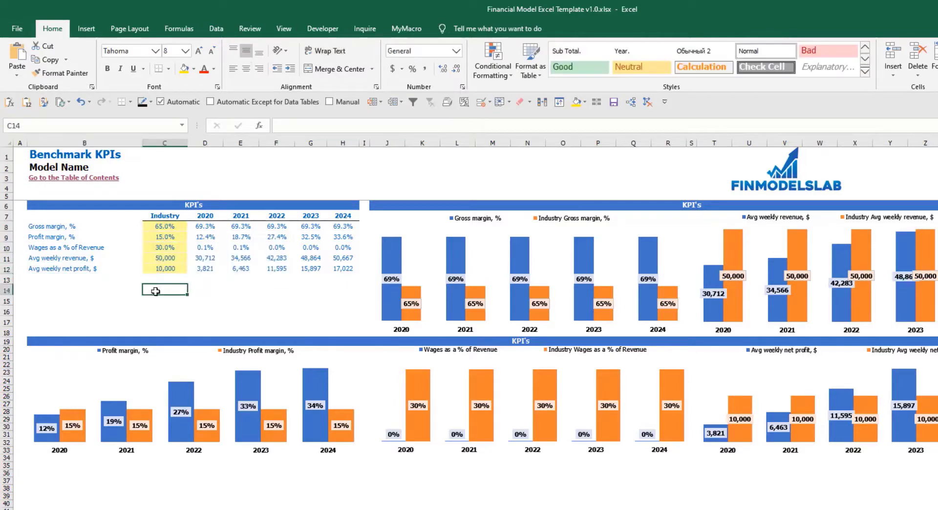
{"action": "left_click", "coordinate": [167, 227]}
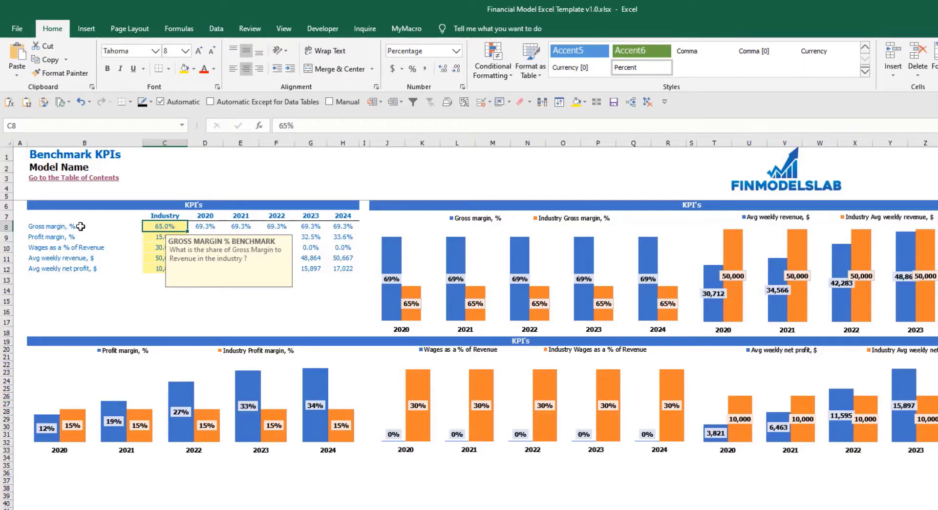
{"action": "left_click", "coordinate": [31, 224]}
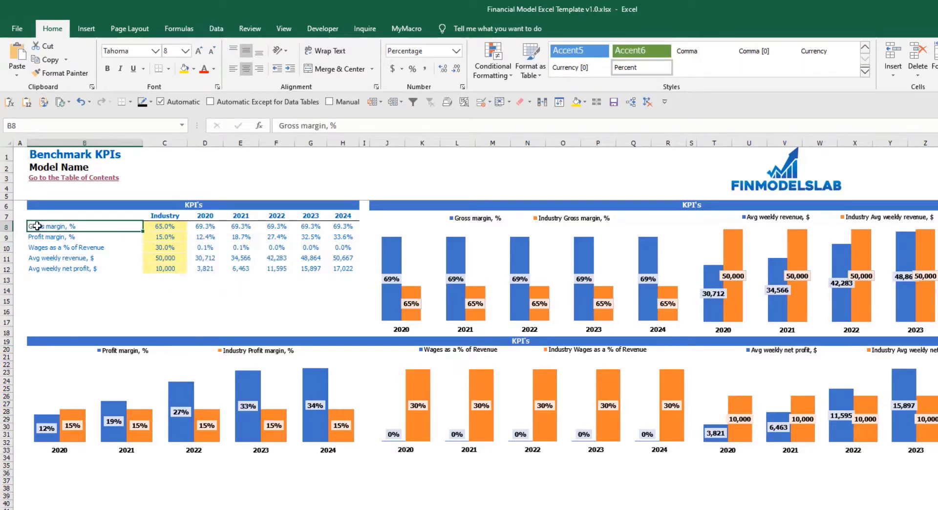
{"action": "left_click", "coordinate": [151, 225]}
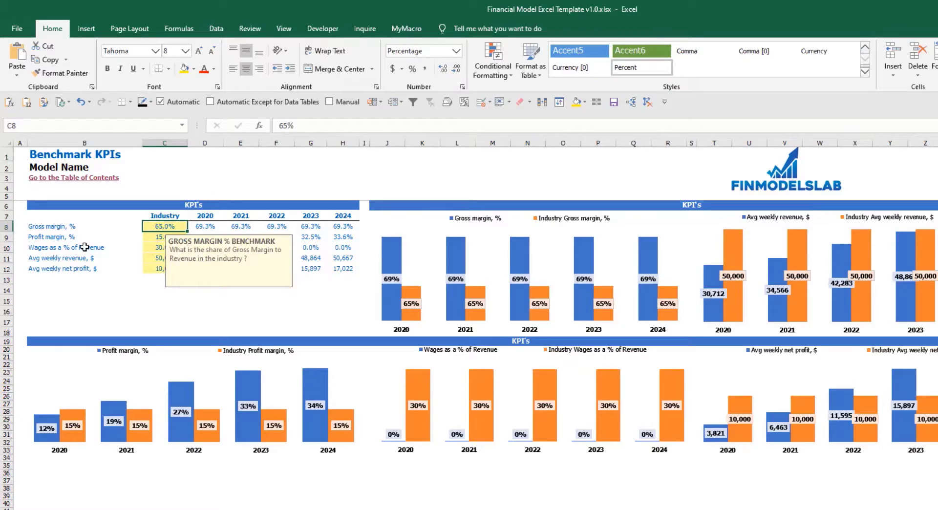
{"action": "type", "text": "50%"}
{"action": "key", "text": "Return"}
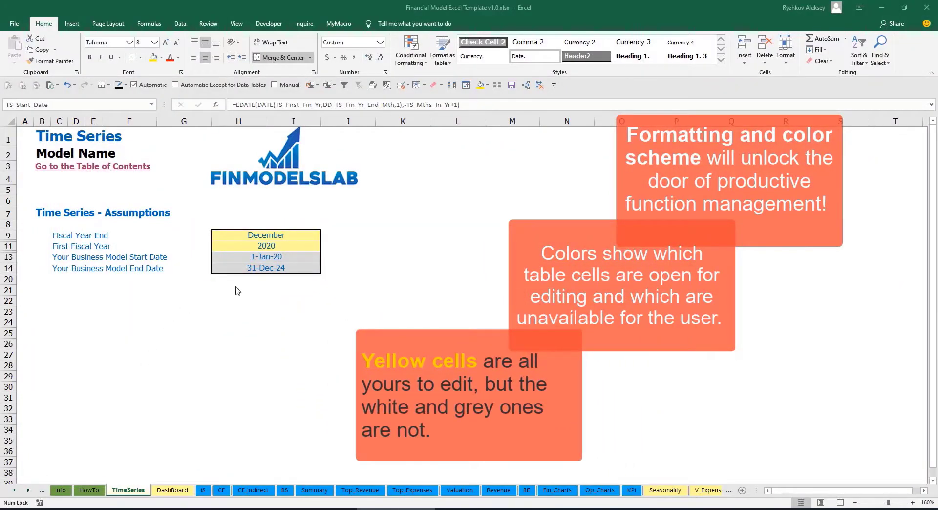
- Scroll the sheet tabs back to the first sheets and switch to the Contents sheet
{"action": "left_click", "coordinate": [28, 490]}
{"action": "left_click", "coordinate": [28, 489]}
{"action": "left_click", "coordinate": [28, 490]}
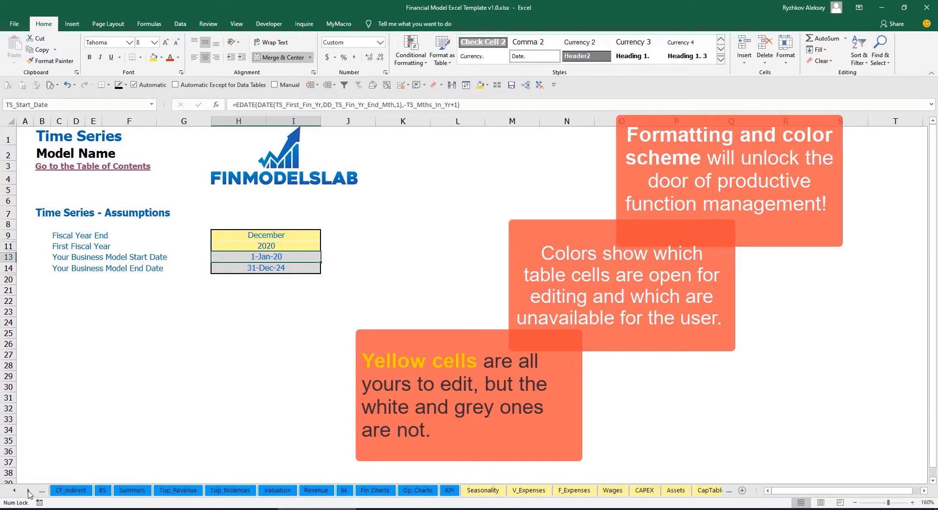
{"action": "left_click", "coordinate": [28, 490]}
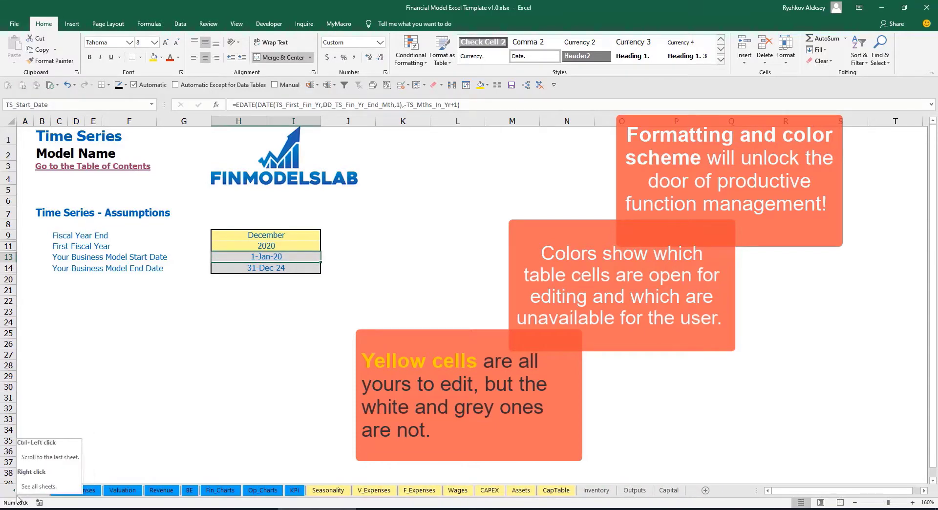
{"action": "left_click", "coordinate": [14, 491]}
{"action": "left_click", "coordinate": [15, 490]}
{"action": "left_click", "coordinate": [15, 491]}
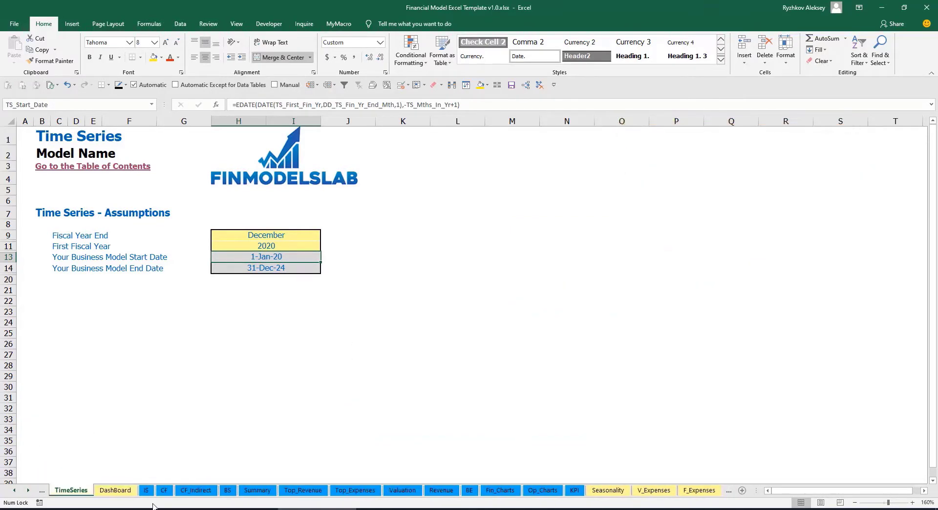
{"action": "left_click", "coordinate": [28, 490]}
{"action": "left_click", "coordinate": [28, 490]}
{"action": "left_click", "coordinate": [28, 490]}
{"action": "left_click", "coordinate": [29, 490]}
{"action": "left_click", "coordinate": [28, 490]}
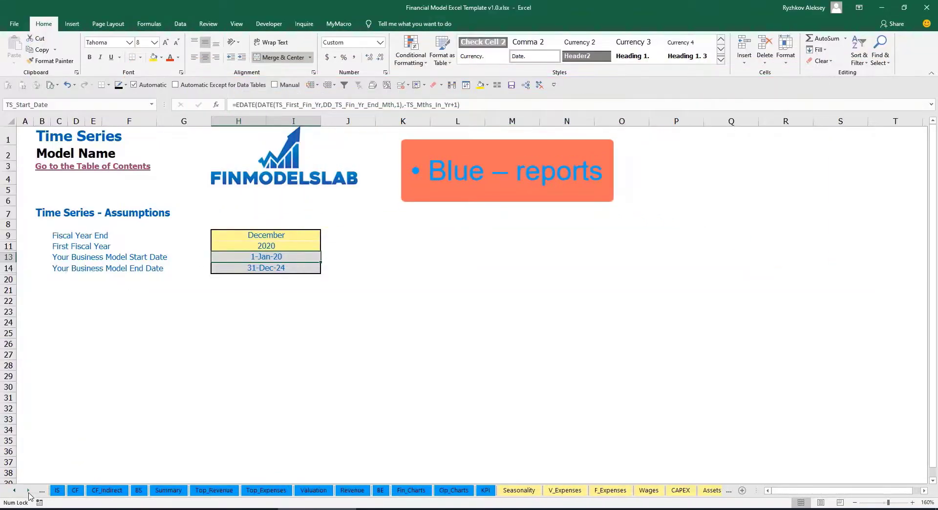
{"action": "left_click", "coordinate": [28, 491]}
{"action": "left_click", "coordinate": [28, 491]}
{"action": "left_click", "coordinate": [28, 491]}
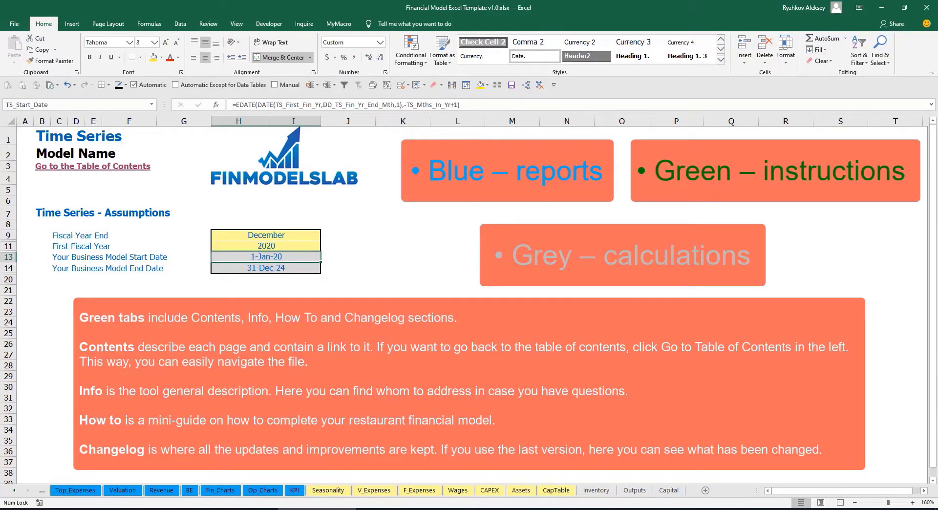
{"action": "left_click", "coordinate": [14, 492]}
{"action": "left_click", "coordinate": [14, 492]}
{"action": "left_click", "coordinate": [14, 492]}
{"action": "left_click", "coordinate": [14, 492]}
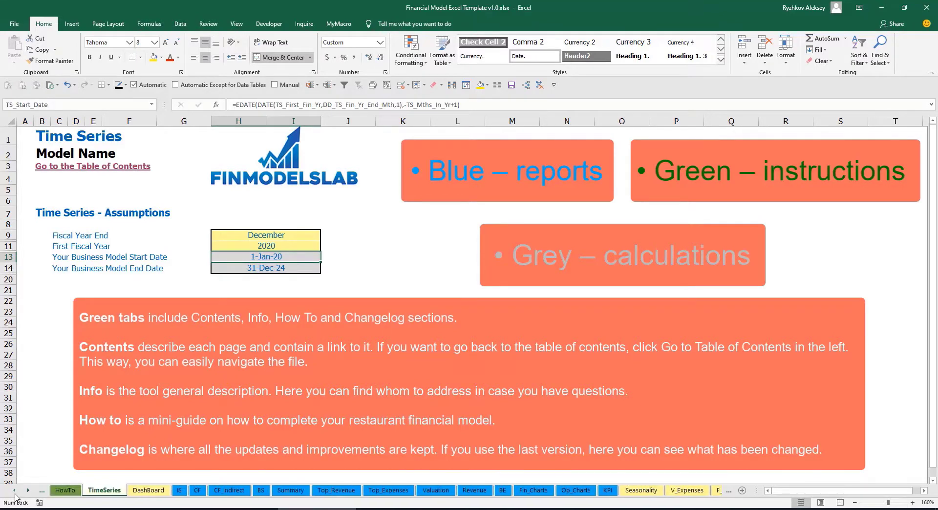
{"action": "left_click", "coordinate": [15, 492]}
{"action": "left_click", "coordinate": [14, 492]}
{"action": "left_click", "coordinate": [14, 492]}
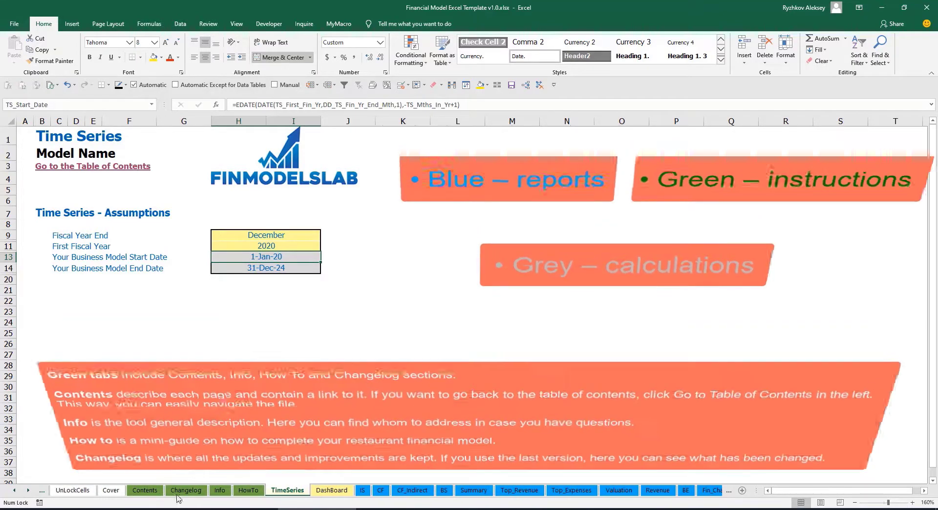
{"action": "left_click", "coordinate": [145, 490]}
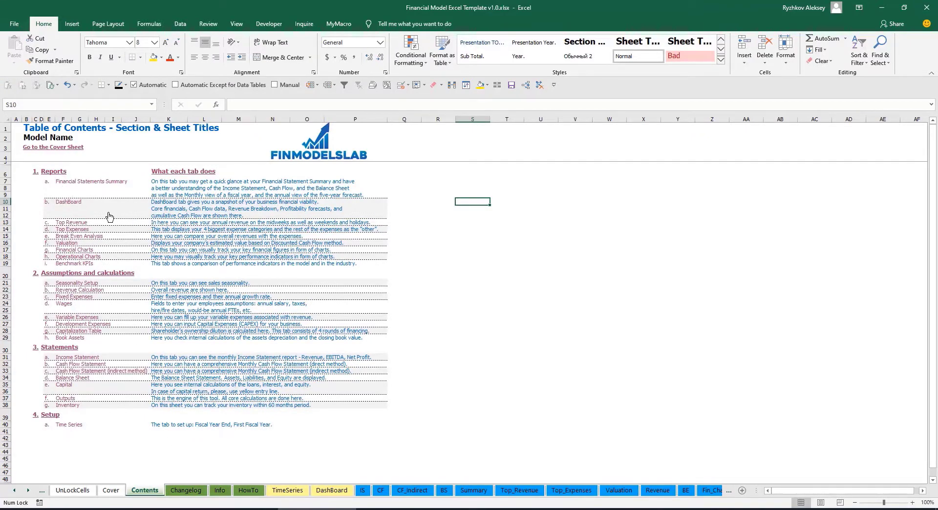
- Visit the Financial Statements Summary, return to the Table of Contents, then go to the HowTo sheet
{"action": "left_click", "coordinate": [84, 186]}
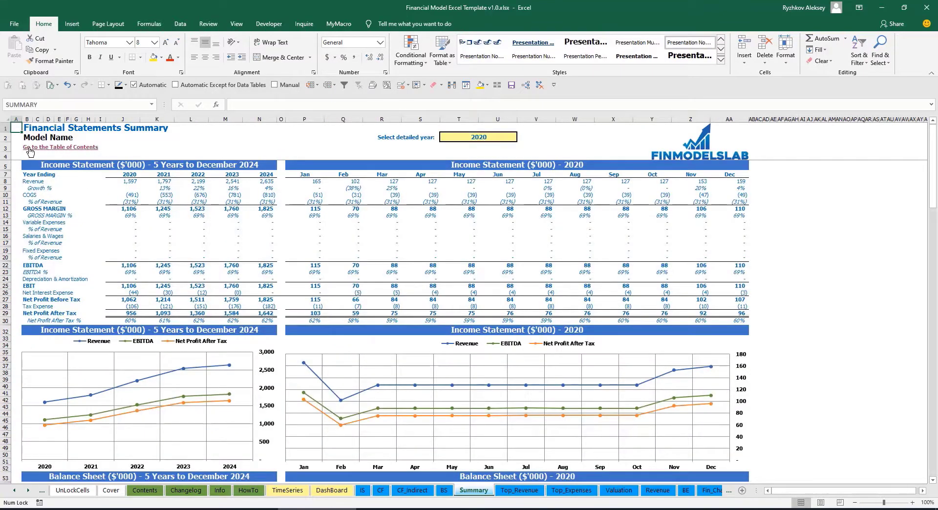
{"action": "left_click", "coordinate": [30, 149]}
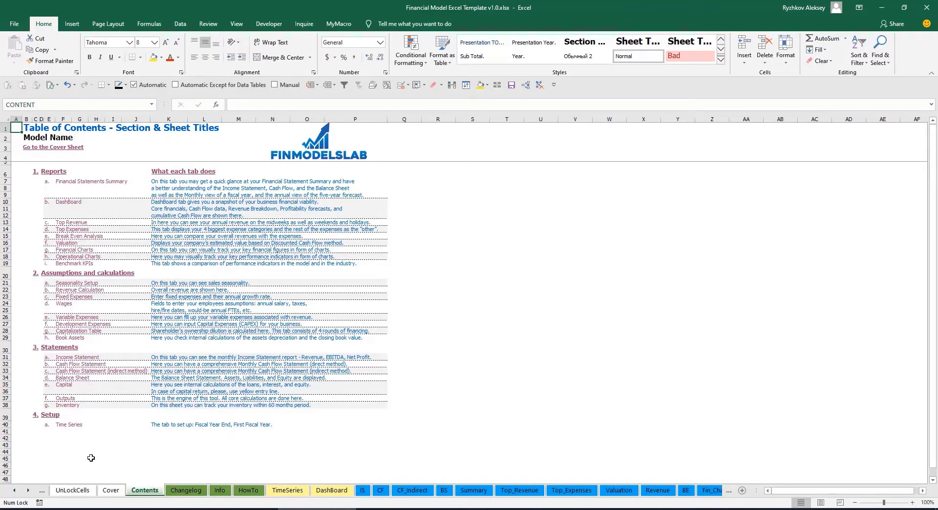
{"action": "left_click", "coordinate": [248, 490]}
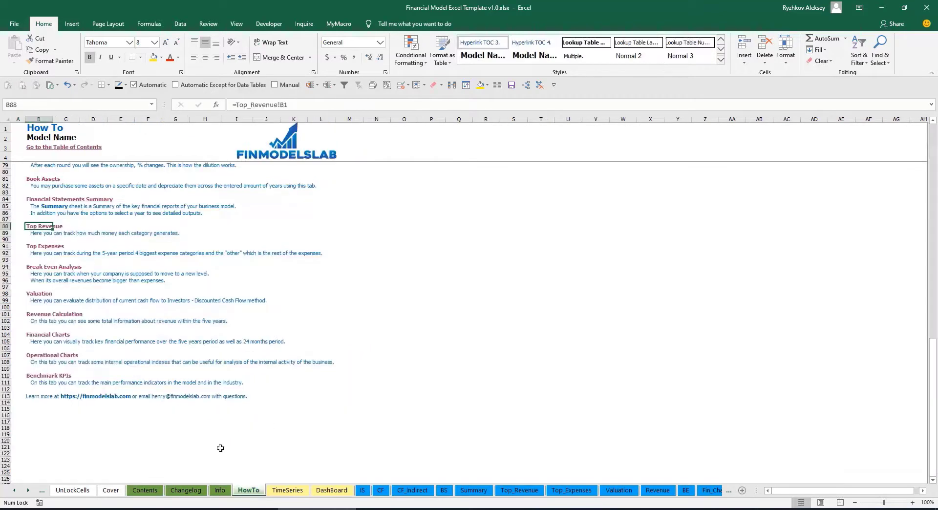
- Read through the HowTo guide and follow its Book Assets hyperlink
{"action": "scroll", "coordinate": [96, 270], "scroll_direction": "up", "scroll_amount": 20}
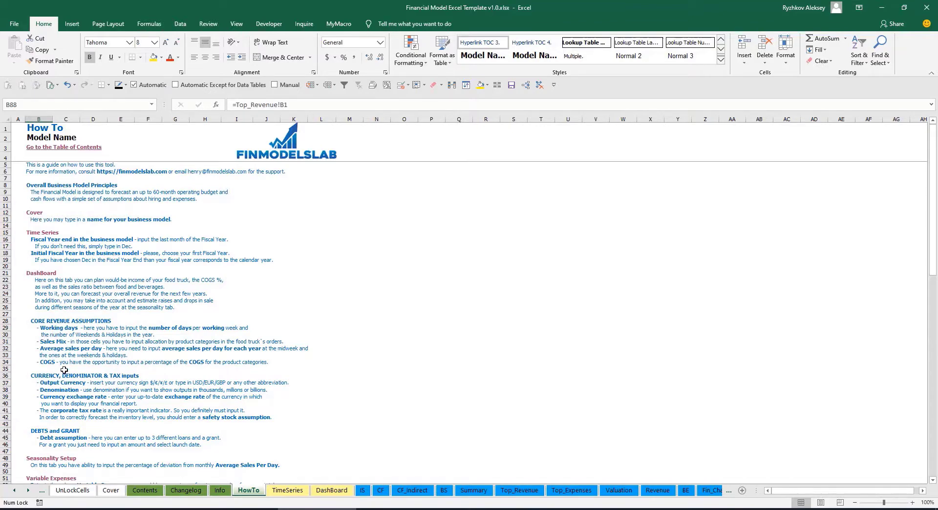
{"action": "scroll", "coordinate": [49, 327], "scroll_direction": "down", "scroll_amount": 3}
{"action": "scroll", "coordinate": [56, 353], "scroll_direction": "down", "scroll_amount": 3}
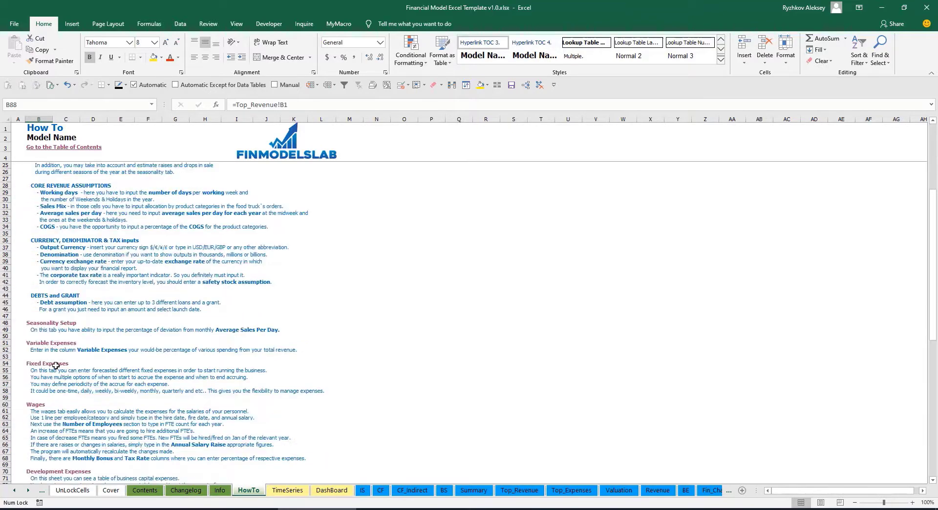
{"action": "scroll", "coordinate": [50, 380], "scroll_direction": "down", "scroll_amount": 3}
{"action": "scroll", "coordinate": [45, 387], "scroll_direction": "down", "scroll_amount": 3}
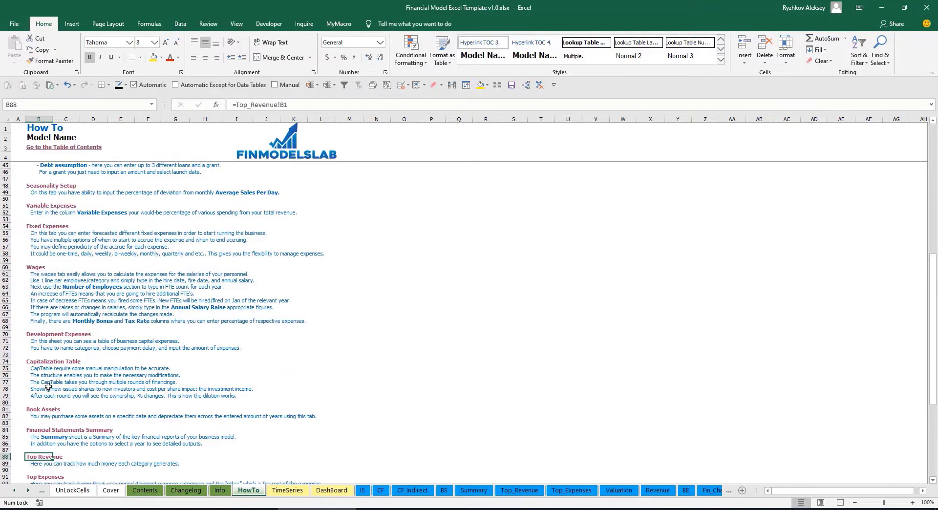
{"action": "scroll", "coordinate": [50, 323], "scroll_direction": "up", "scroll_amount": 5}
{"action": "scroll", "coordinate": [50, 353], "scroll_direction": "up", "scroll_amount": 7}
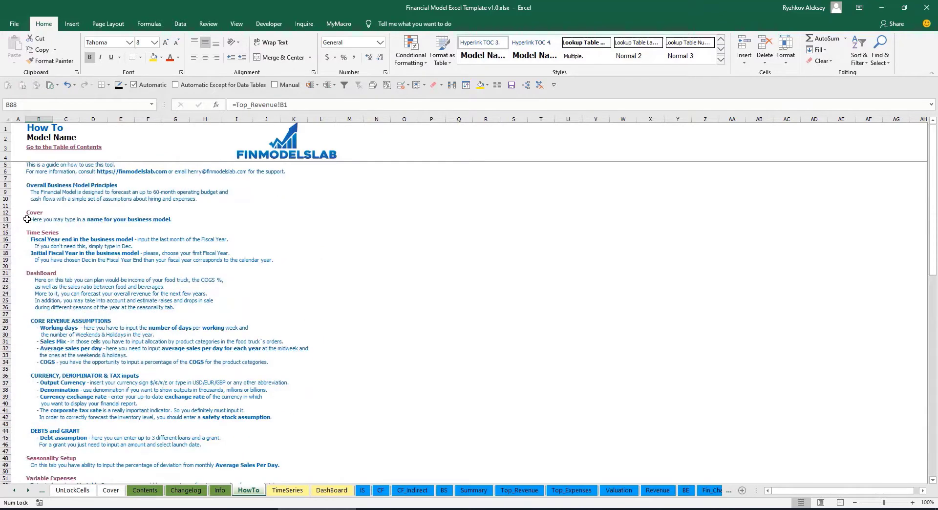
{"action": "scroll", "coordinate": [38, 296], "scroll_direction": "down", "scroll_amount": 3}
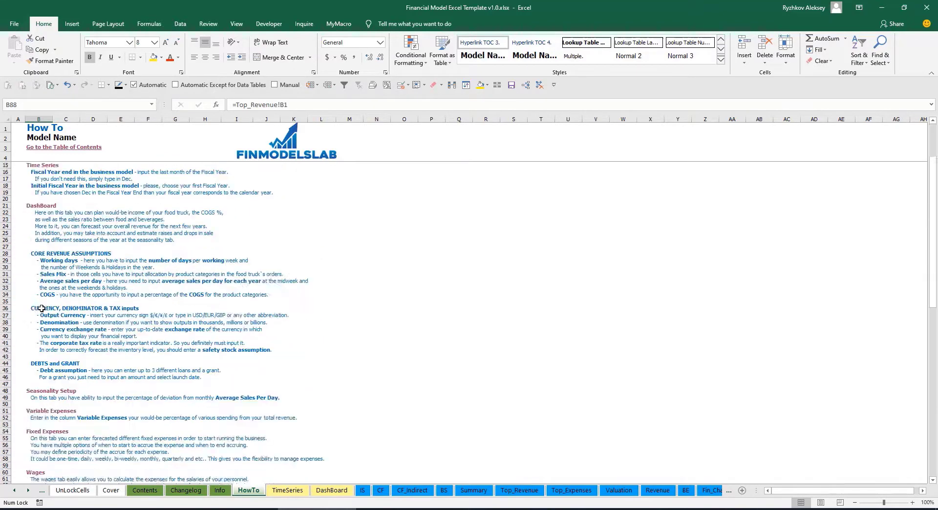
{"action": "scroll", "coordinate": [46, 310], "scroll_direction": "down", "scroll_amount": 3}
{"action": "scroll", "coordinate": [54, 321], "scroll_direction": "down", "scroll_amount": 3}
{"action": "scroll", "coordinate": [45, 277], "scroll_direction": "down", "scroll_amount": 3}
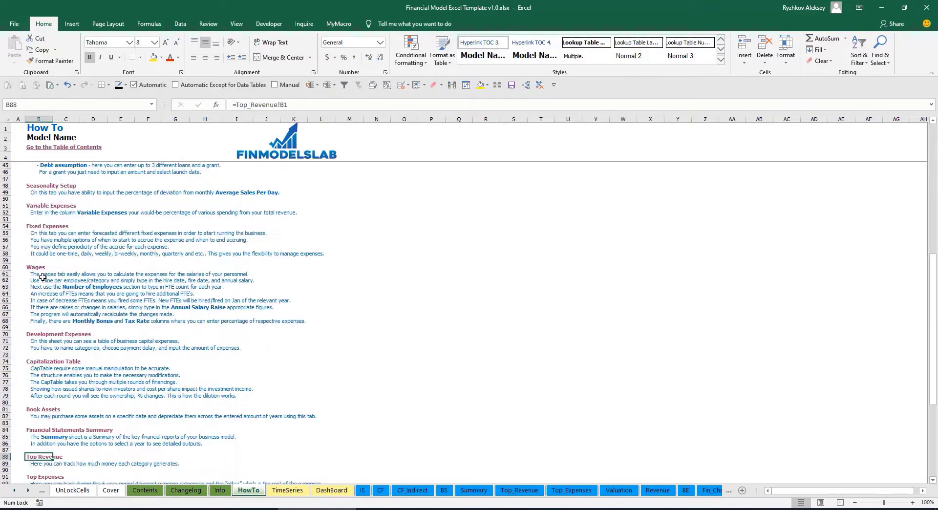
{"action": "left_click", "coordinate": [35, 413]}
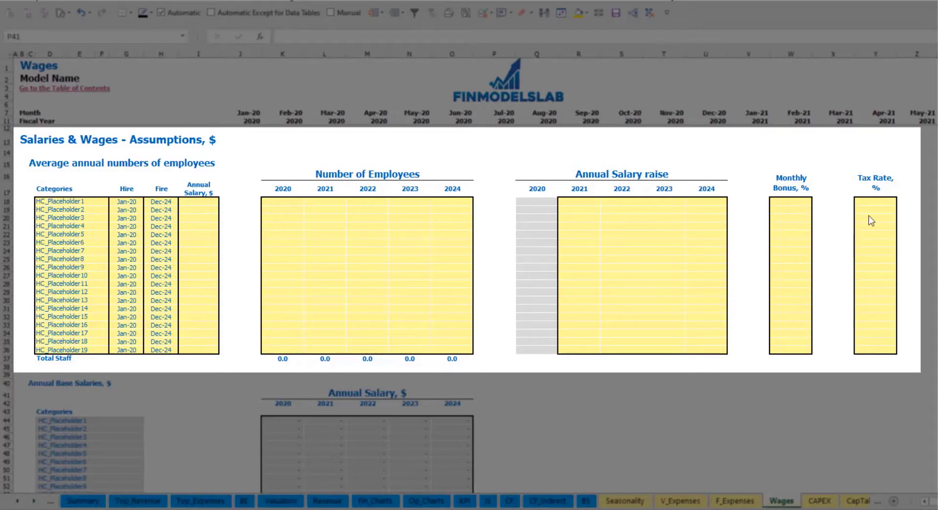
- Enter CFO as the first staff category with a Mar-20 hire date
{"action": "left_click", "coordinate": [95, 201]}
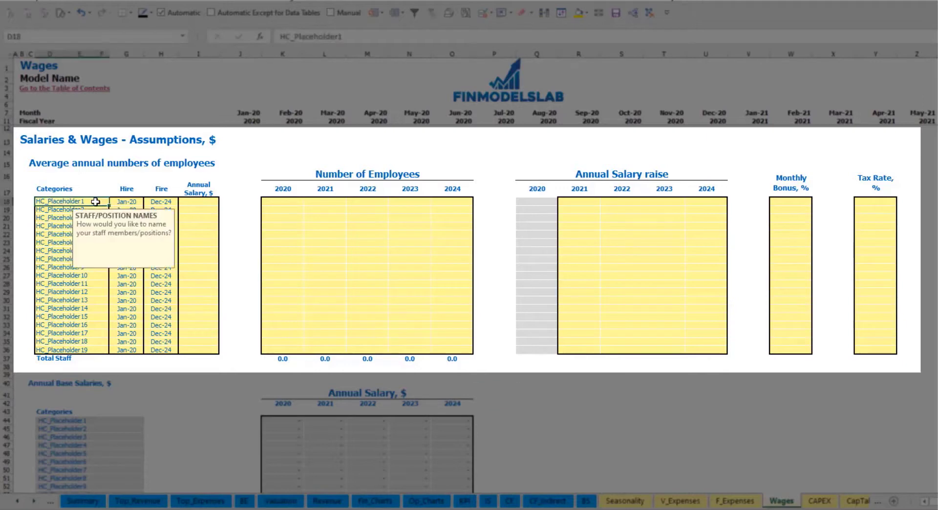
{"action": "type", "text": "CFO"}
{"action": "key", "text": "Return"}
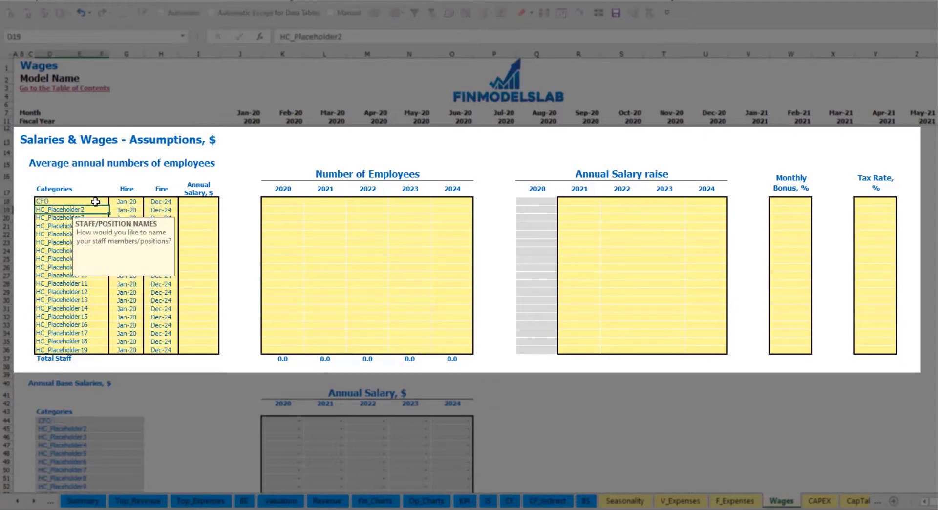
{"action": "left_click", "coordinate": [129, 202]}
{"action": "left_click", "coordinate": [146, 202]}
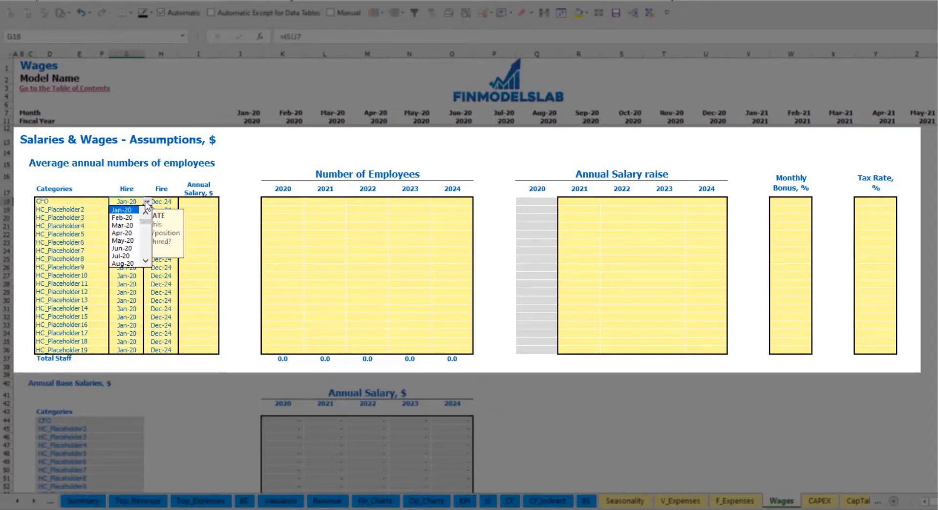
{"action": "left_click", "coordinate": [128, 225]}
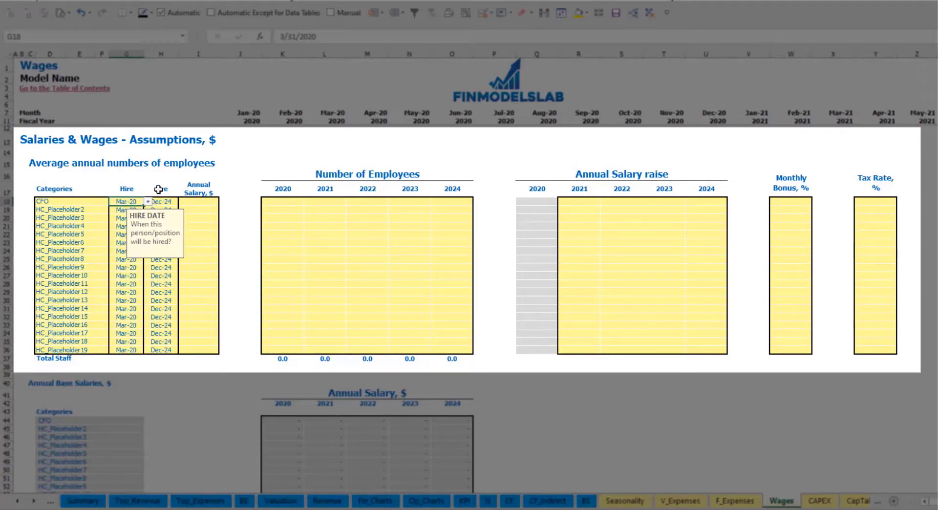
{"action": "left_click", "coordinate": [164, 201]}
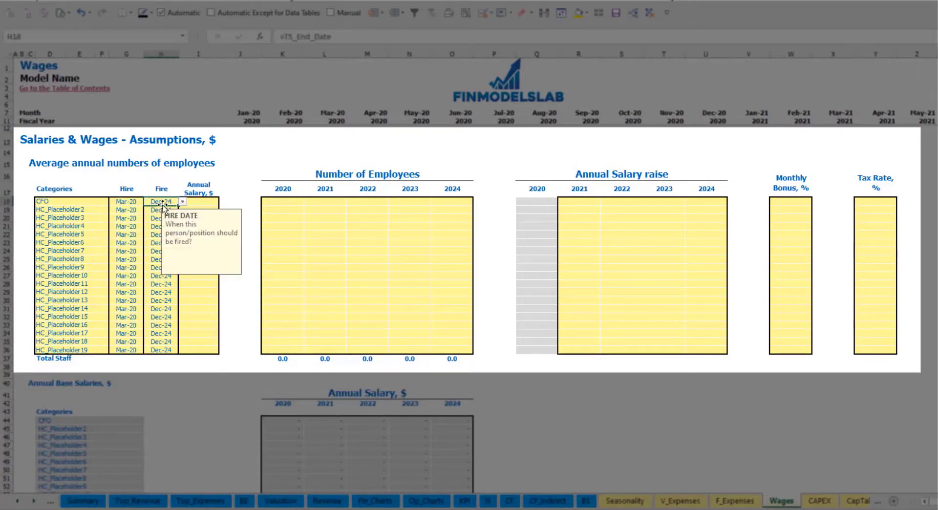
- Give the CFO a 50,000 annual salary and 1 employee in each year 2020–2024
{"action": "left_click", "coordinate": [202, 202]}
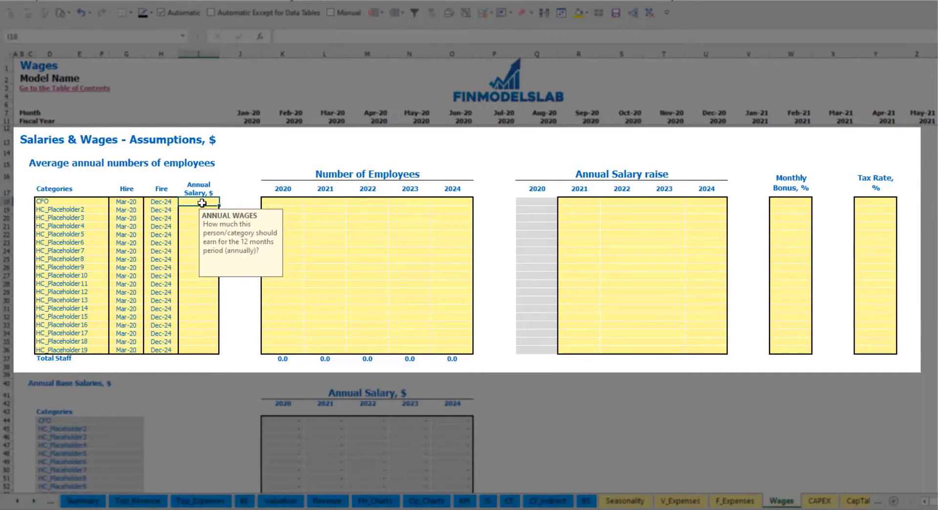
{"action": "type", "text": "50000"}
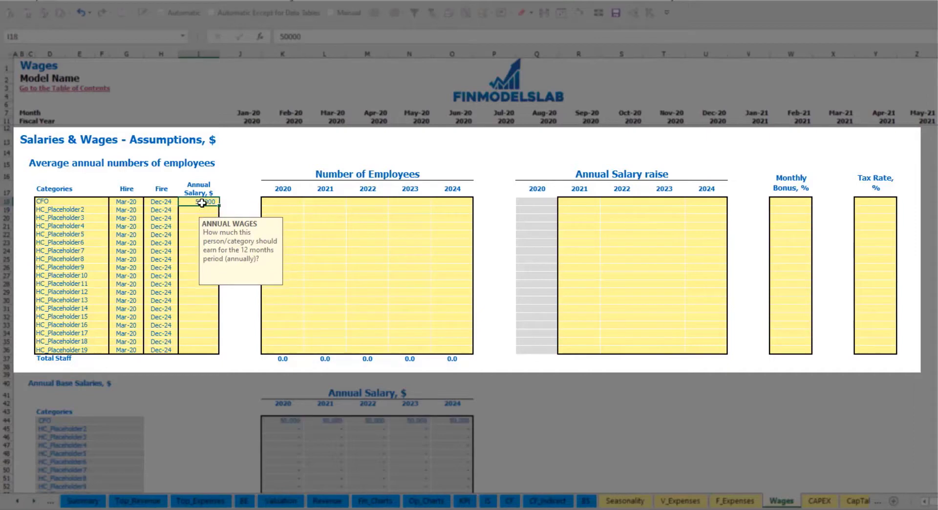
{"action": "key", "text": "Return"}
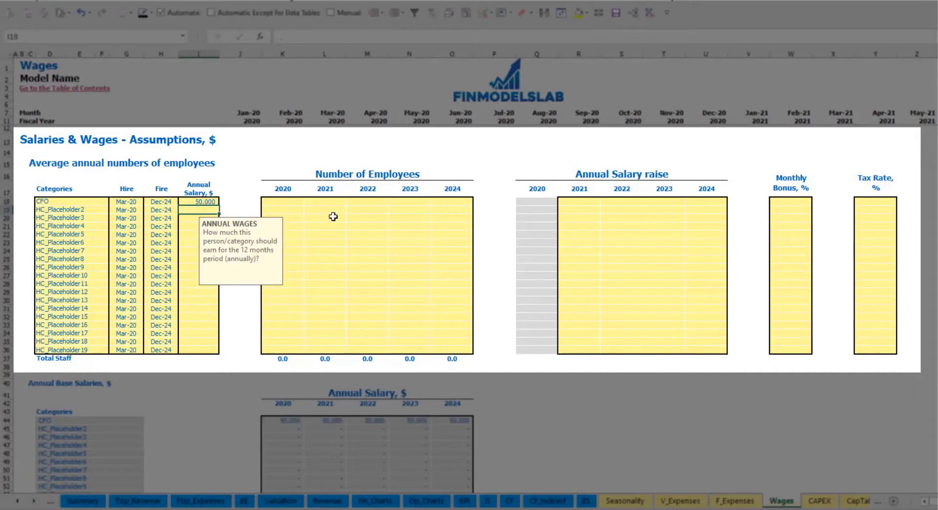
{"action": "left_click", "coordinate": [294, 204]}
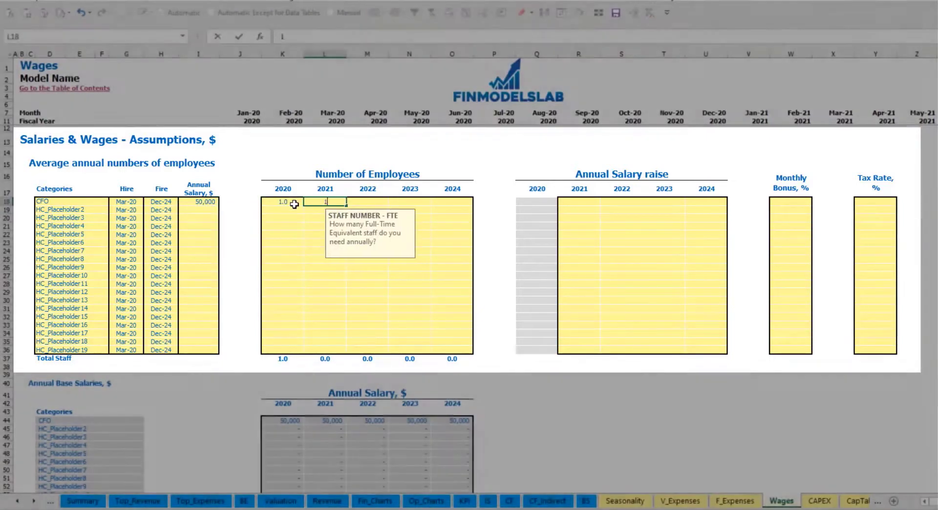
{"action": "type", "text": "1\t1\t1\t1"}
{"action": "key", "text": "ctrl+Return"}
{"action": "key", "text": "Tab"}
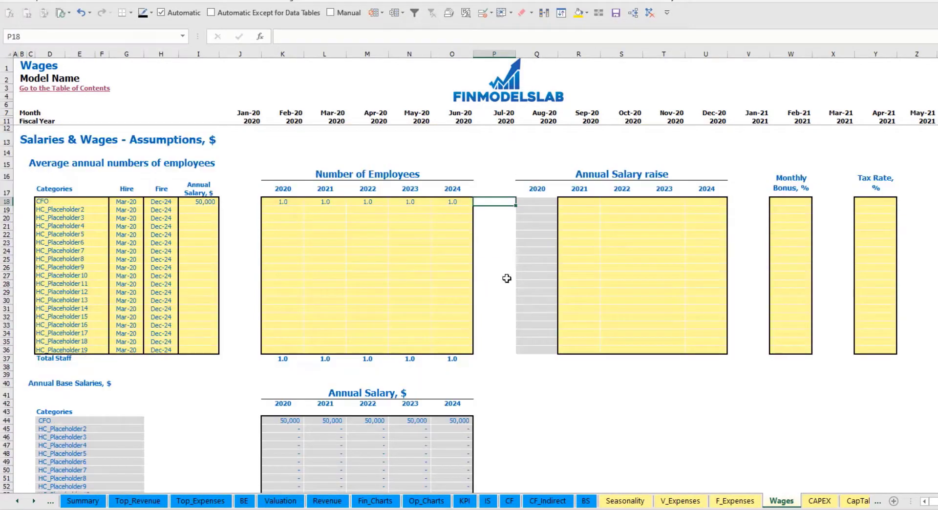
- Review the CFO Total Staff Numbers formulas across the monthly row
{"action": "scroll", "coordinate": [386, 338], "scroll_direction": "down", "scroll_amount": 13}
{"action": "left_click", "coordinate": [337, 262]}
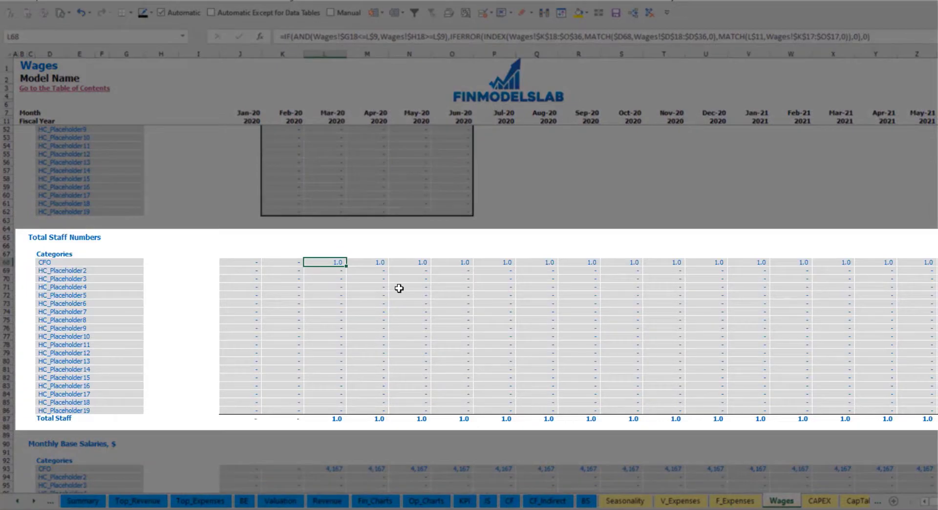
{"action": "key", "text": "ctrl+Right"}
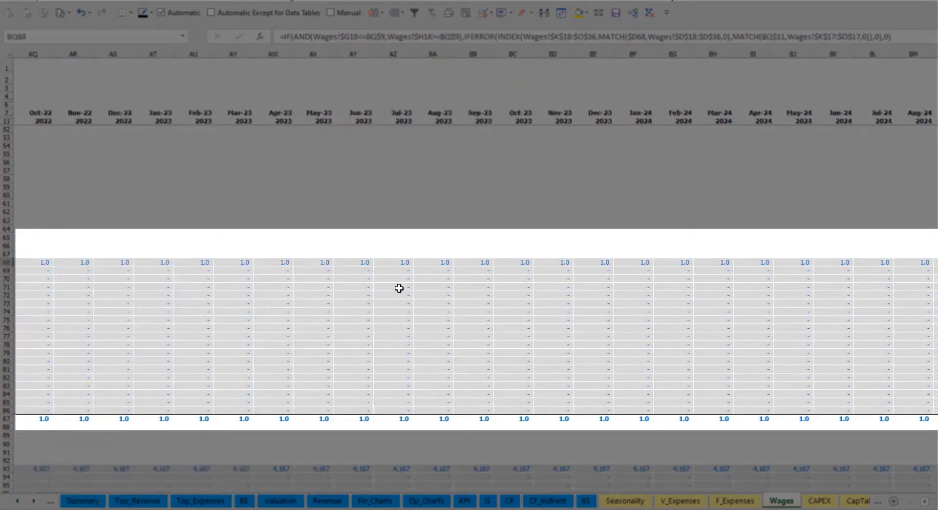
{"action": "key", "text": "Home"}
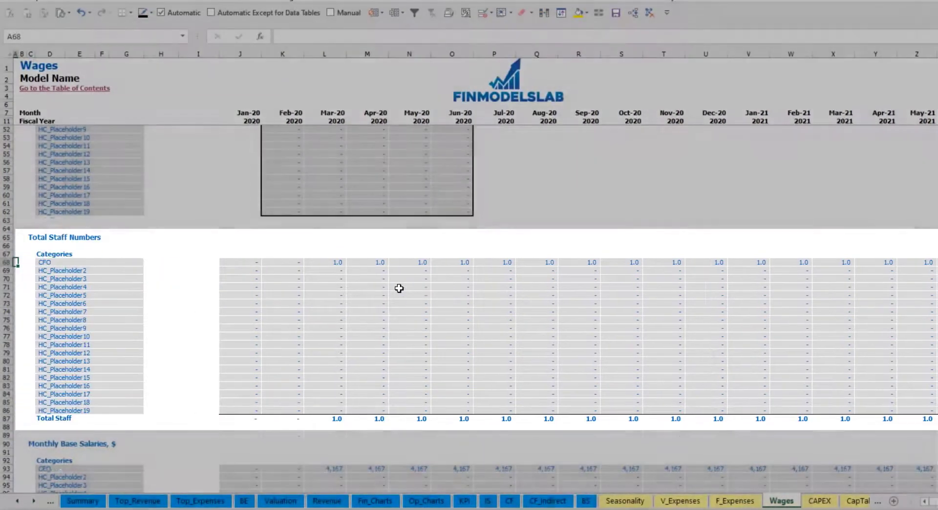
{"action": "scroll", "coordinate": [398, 289], "scroll_direction": "up", "scroll_amount": 13}
- Set the CFO's annual salary raise to 5% for 2021–2024 and check the resulting salaries
{"action": "left_click", "coordinate": [582, 202]}
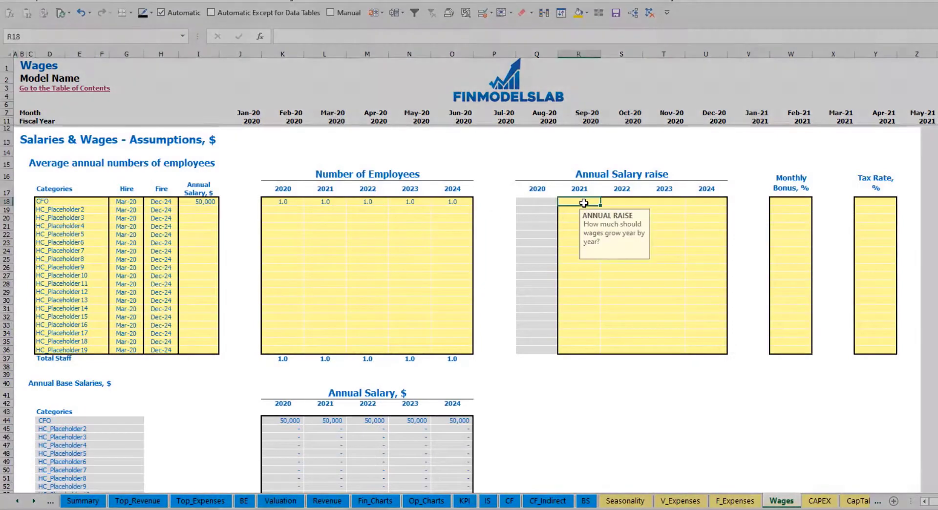
{"action": "type", "text": "5%"}
{"action": "key", "text": "ctrl+Return"}
{"action": "key", "text": "ctrl+c"}
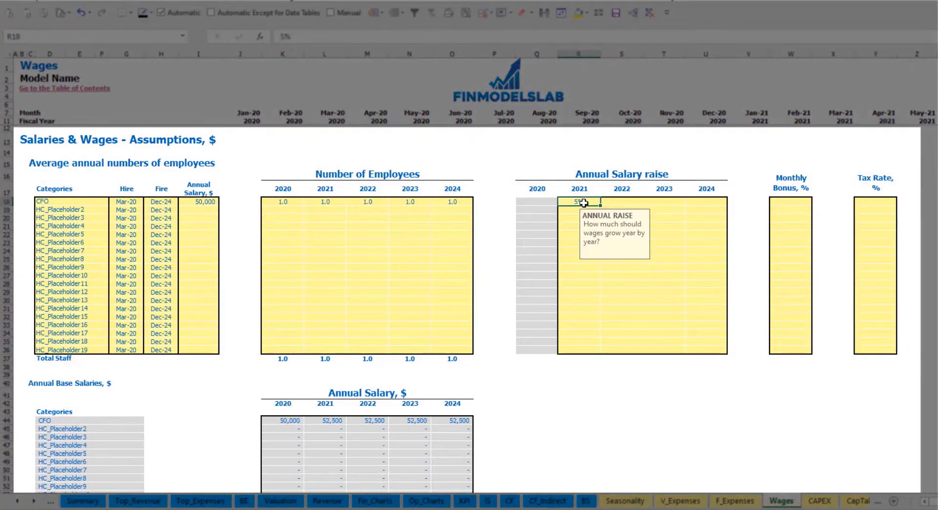
{"action": "key", "text": "Right"}
{"action": "key", "text": "shift+Right"}
{"action": "key", "text": "shift+Right"}
{"action": "key", "text": "ctrl+v"}
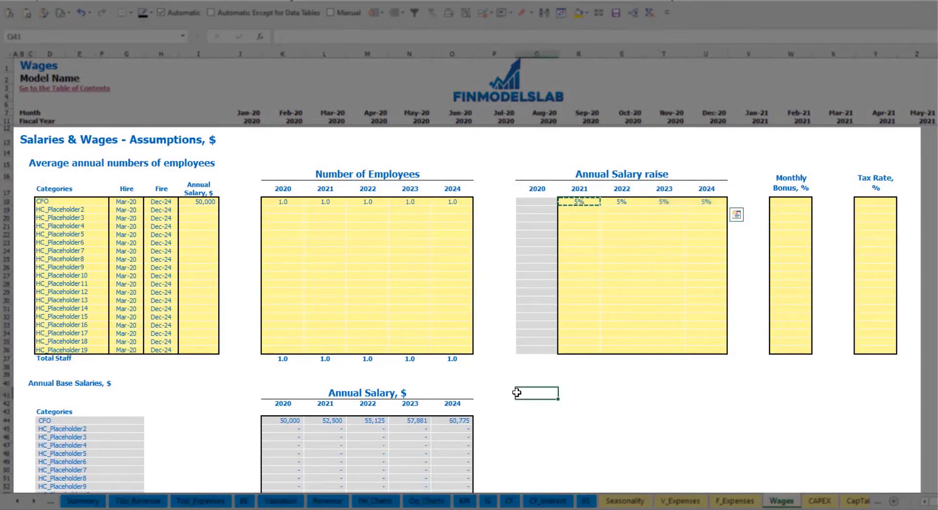
{"action": "left_click_drag", "start_coordinate": [287, 423], "coordinate": [447, 422]}
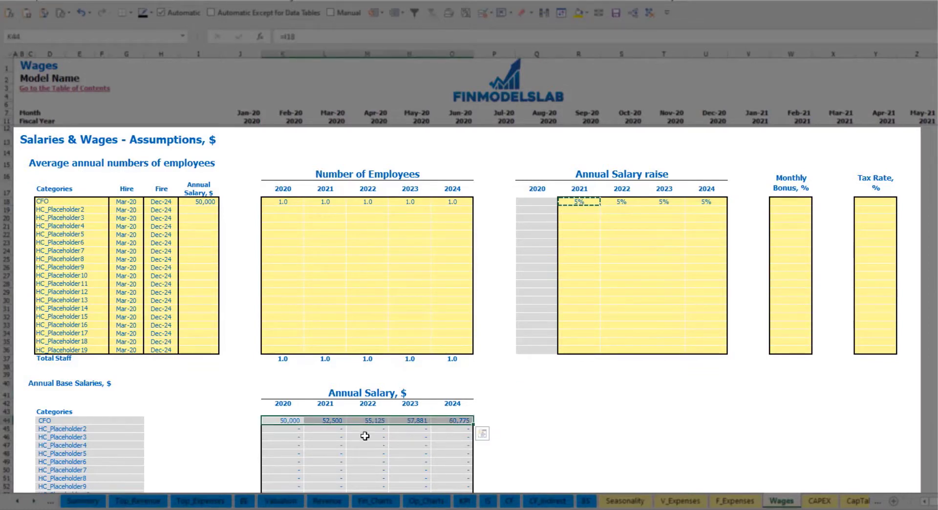
{"action": "left_click", "coordinate": [333, 431]}
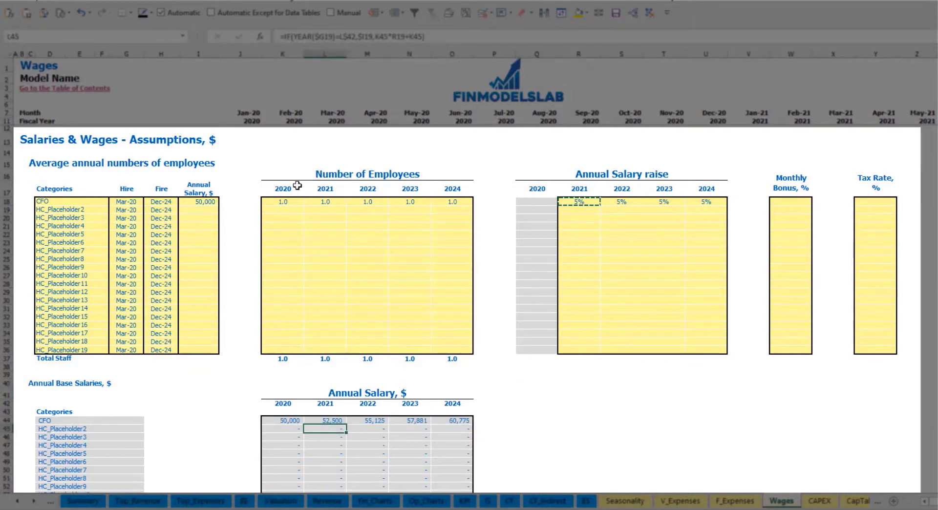
{"action": "mouse_move", "coordinate": [596, 202]}
{"action": "left_mouse_down"}
{"action": "mouse_move", "coordinate": [680, 214]}
{"action": "mouse_move", "coordinate": [703, 202]}
{"action": "left_mouse_up"}
{"action": "left_click", "coordinate": [323, 420]}
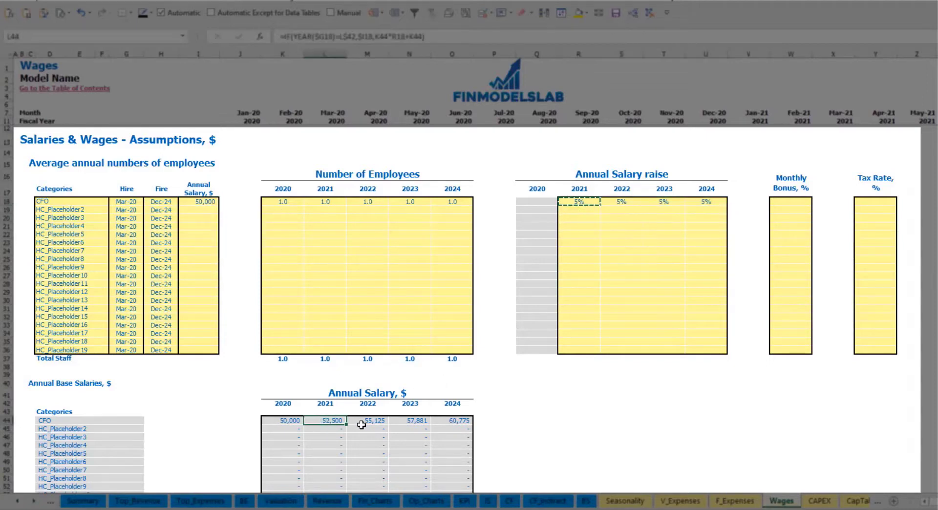
- Set the CFO's monthly bonus to 10% and tax rate to 5%
{"action": "left_click", "coordinate": [795, 201]}
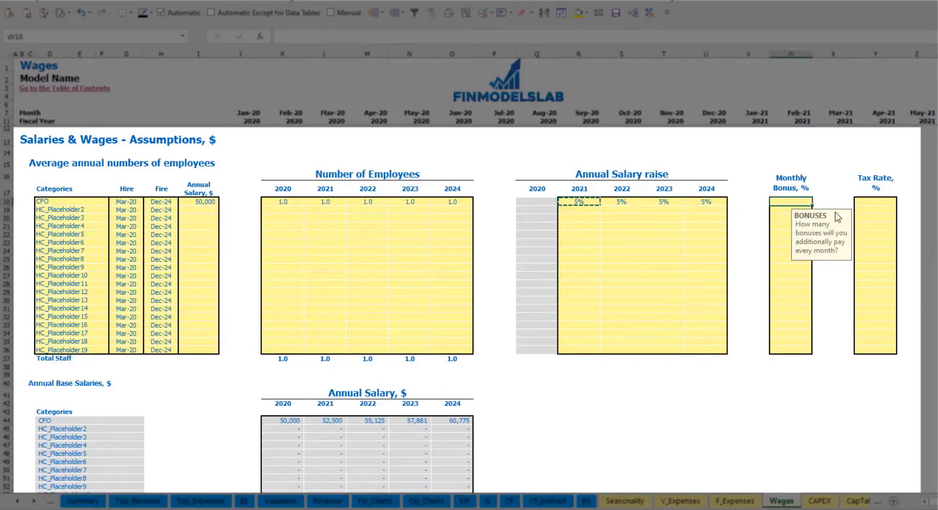
{"action": "type", "text": "10%"}
{"action": "key", "text": "Return"}
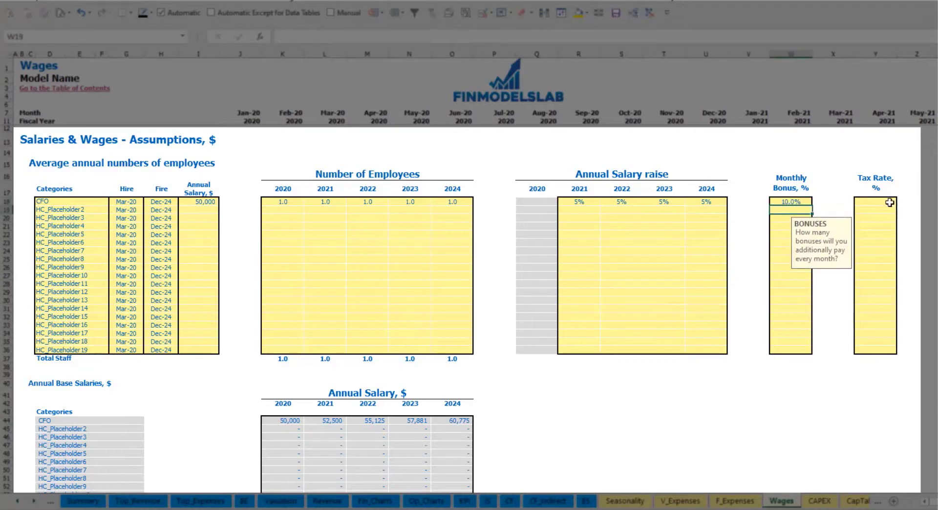
{"action": "left_click", "coordinate": [884, 200]}
{"action": "type", "text": "5%"}
{"action": "key", "text": "Return"}
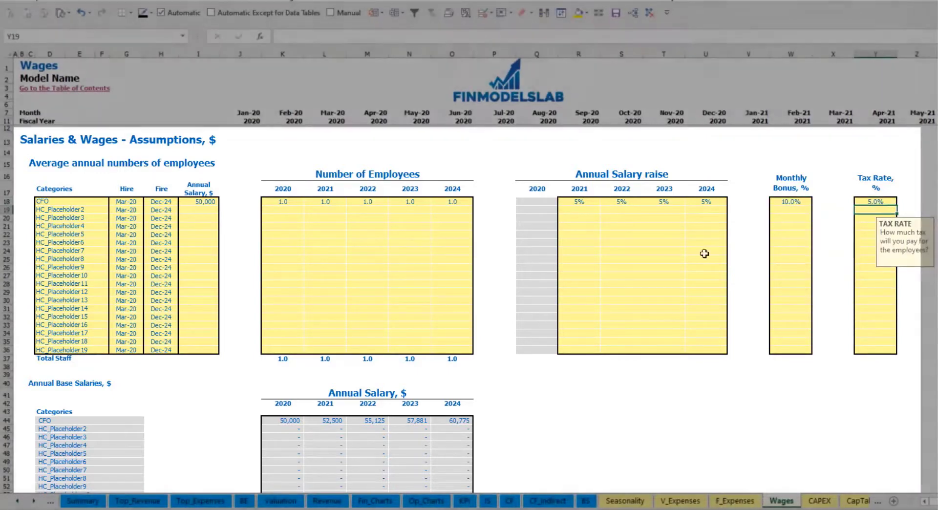
- Check the CFO's monthly base salary, bonus and base taxes formulas
{"action": "scroll", "coordinate": [371, 306], "scroll_direction": "down", "scroll_amount": 4}
{"action": "scroll", "coordinate": [371, 305], "scroll_direction": "down", "scroll_amount": 11}
{"action": "scroll", "coordinate": [369, 310], "scroll_direction": "down", "scroll_amount": 2}
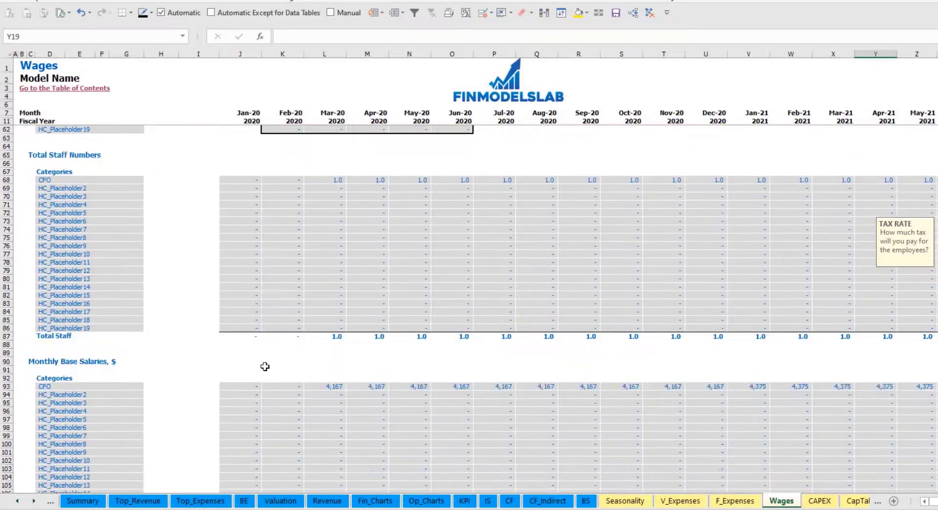
{"action": "scroll", "coordinate": [10, 392], "scroll_direction": "down", "scroll_amount": 3}
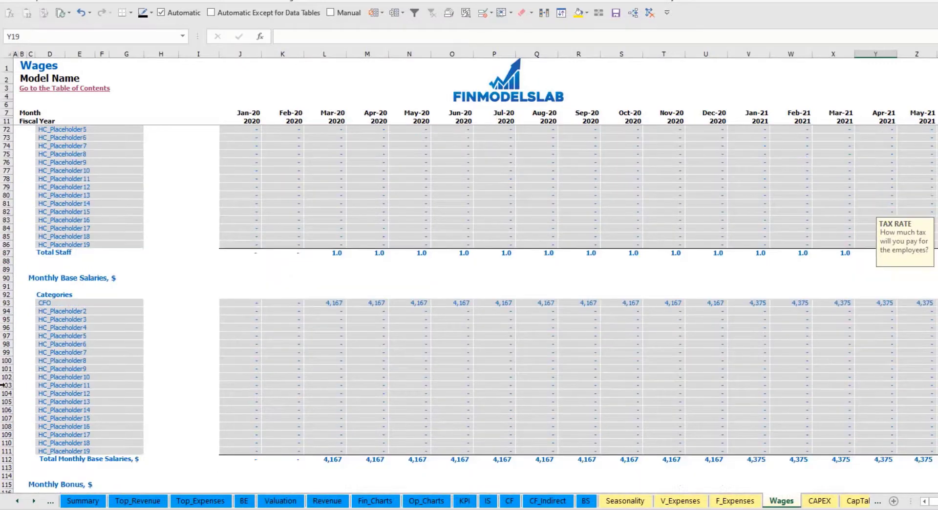
{"action": "left_click", "coordinate": [6, 304]}
{"action": "left_click", "coordinate": [339, 302]}
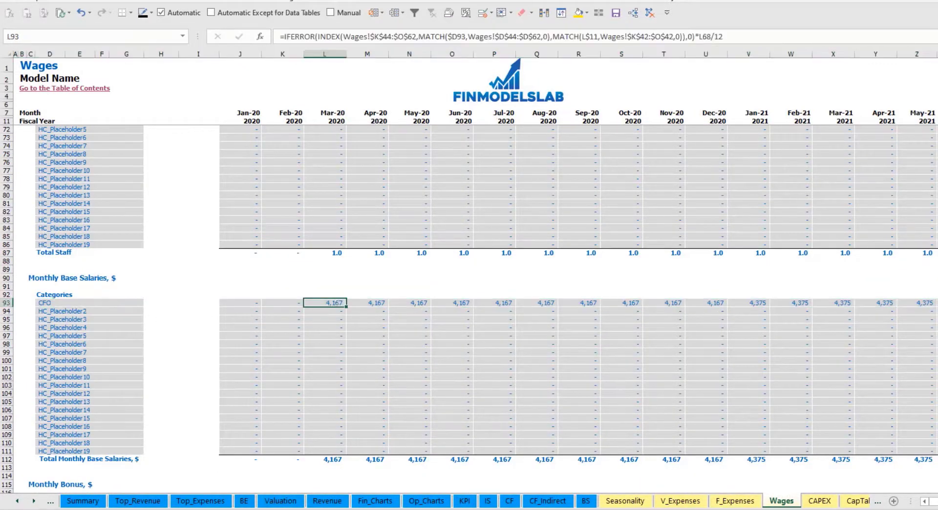
{"action": "scroll", "coordinate": [135, 366], "scroll_direction": "down", "scroll_amount": 6}
{"action": "left_click", "coordinate": [7, 343]}
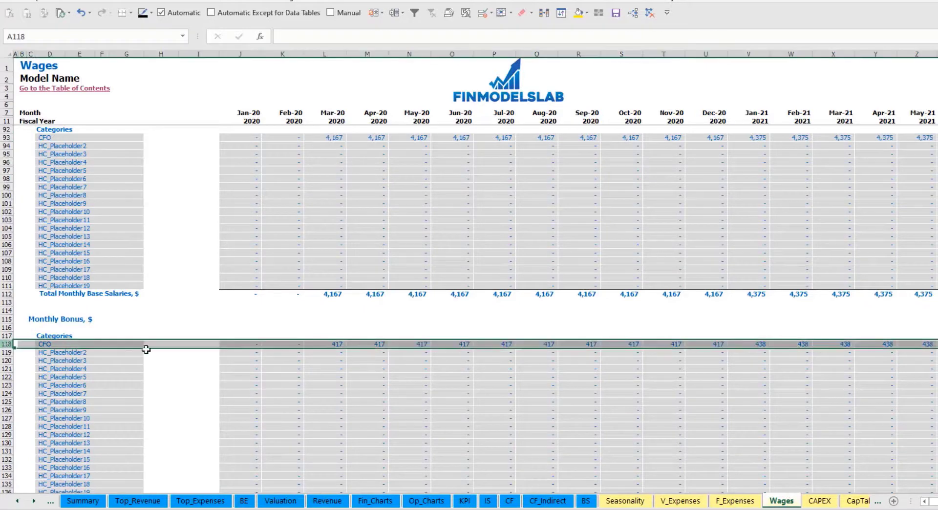
{"action": "left_click", "coordinate": [337, 345]}
{"action": "scroll", "coordinate": [69, 362], "scroll_direction": "down", "scroll_amount": 3}
{"action": "scroll", "coordinate": [69, 362], "scroll_direction": "down", "scroll_amount": 3}
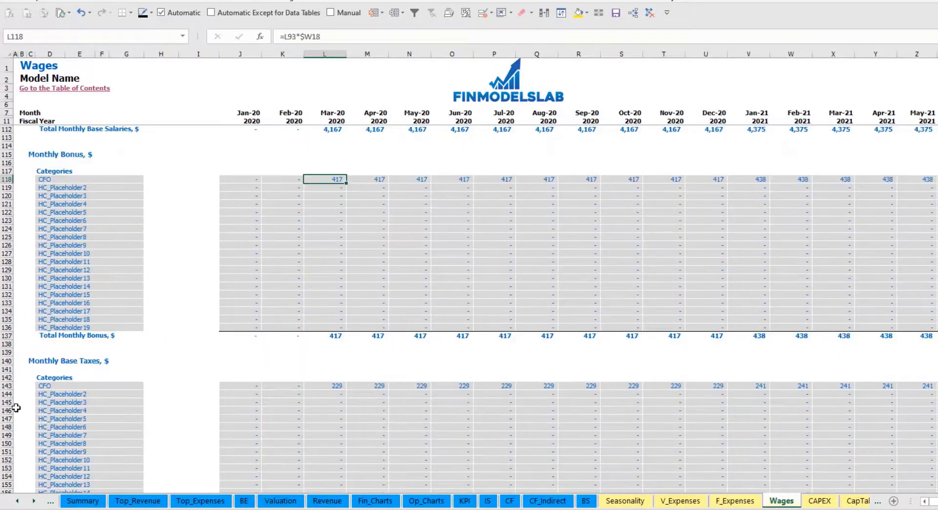
{"action": "left_click", "coordinate": [6, 385]}
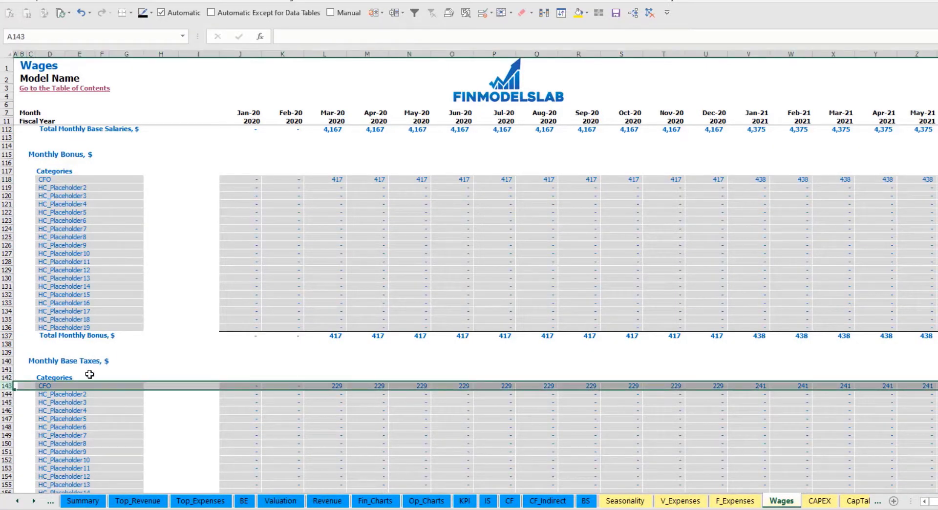
{"action": "scroll", "coordinate": [399, 367], "scroll_direction": "up", "scroll_amount": 20}
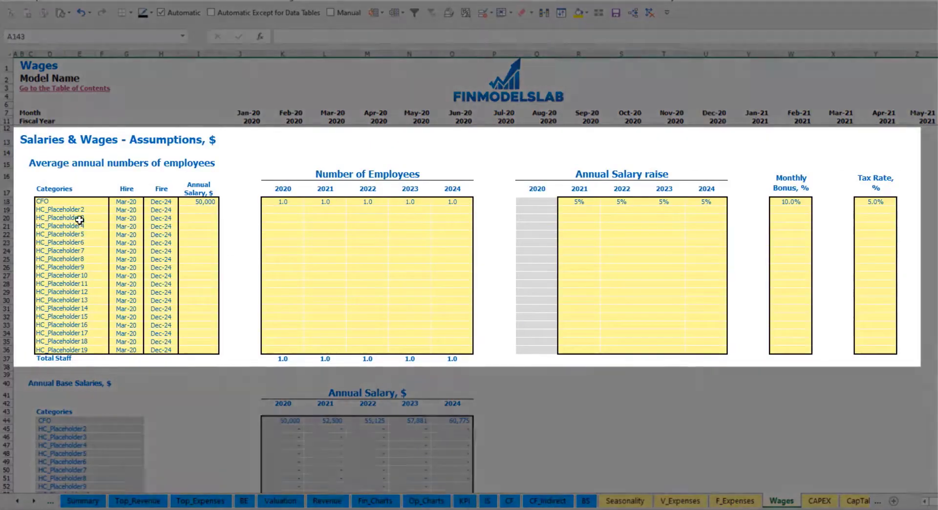
- Enter Admin HC as the second staff category and review its hire and fire dates
{"action": "left_click", "coordinate": [69, 209]}
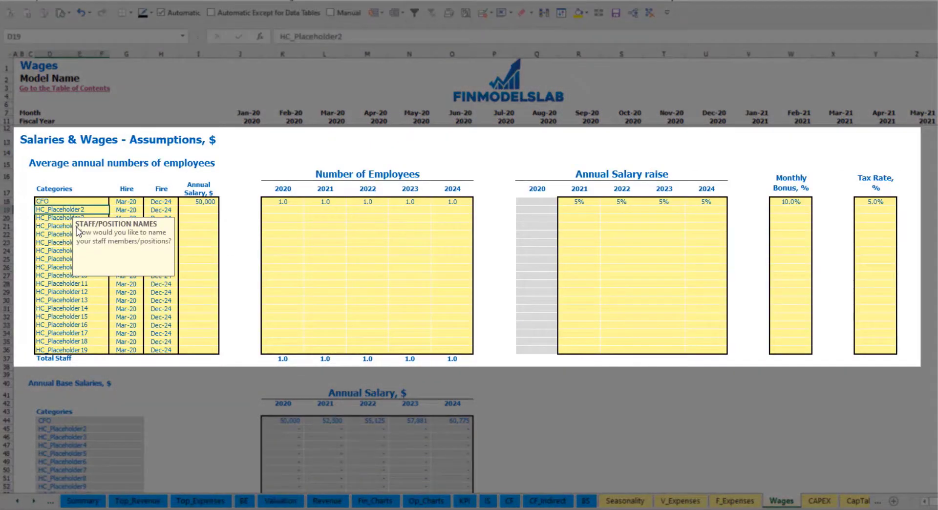
{"action": "type", "text": "Admin HC"}
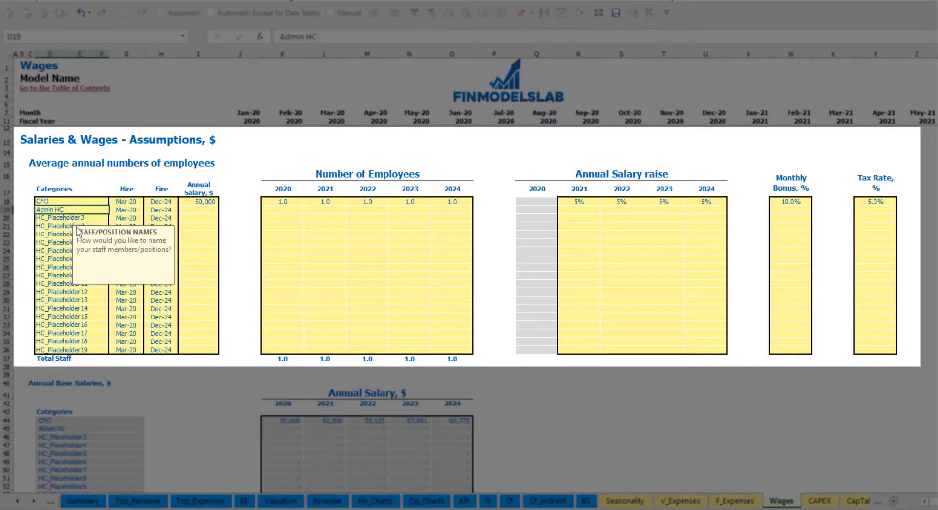
{"action": "key", "text": "Return"}
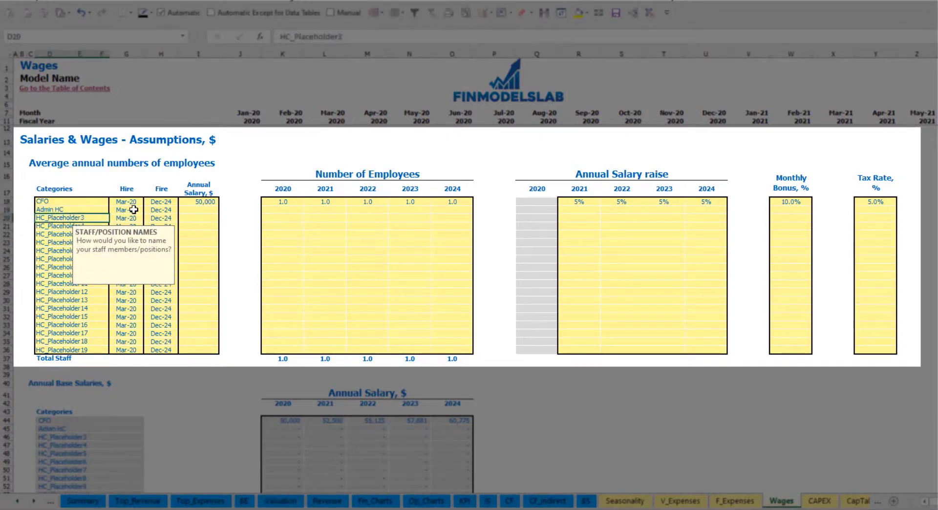
{"action": "left_click", "coordinate": [134, 210]}
{"action": "left_click", "coordinate": [147, 210]}
{"action": "key", "text": "Escape"}
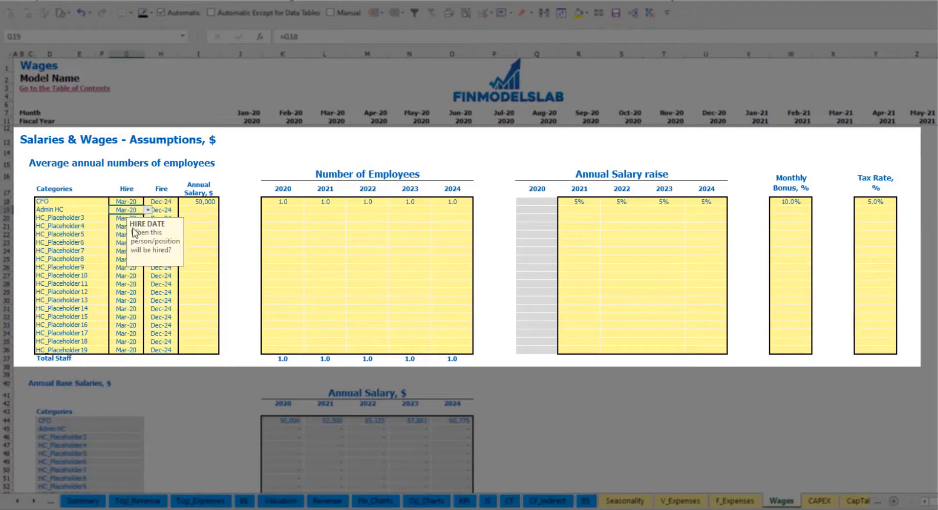
{"action": "left_click", "coordinate": [169, 211]}
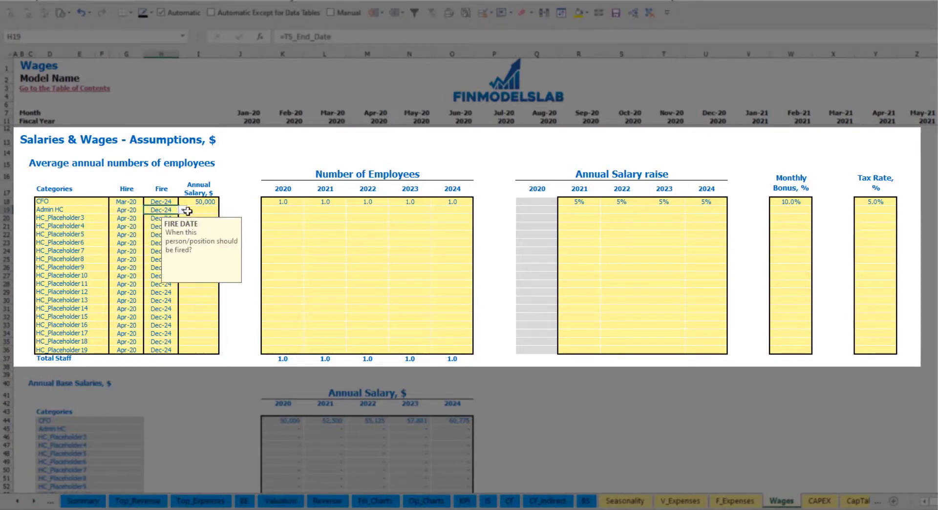
- Give Admin HC a 30,000 salary and headcounts of 2, 4, 6, 8 and 10 for 2020–2024
{"action": "left_click", "coordinate": [196, 209]}
{"action": "type", "text": "300"}
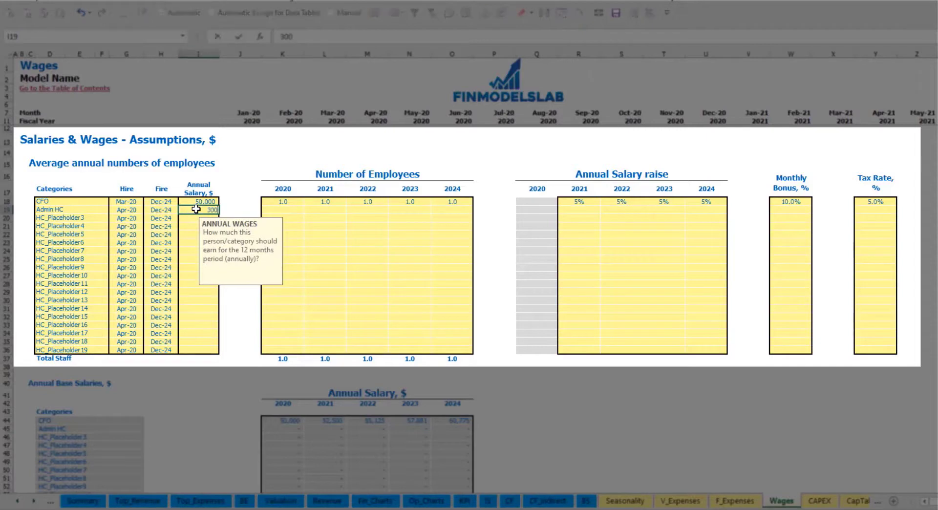
{"action": "left_click", "coordinate": [291, 209]}
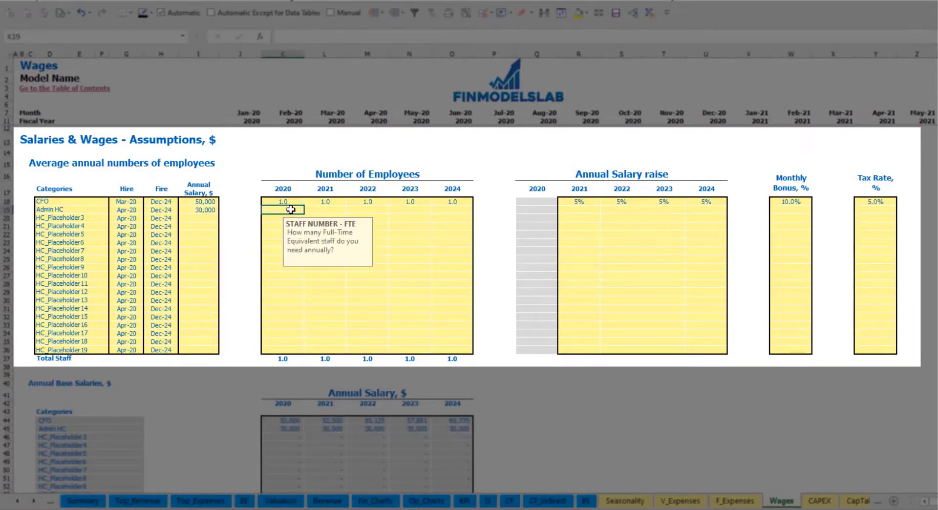
{"action": "type", "text": "2"}
{"action": "key", "text": "Tab"}
{"action": "type", "text": "4"}
{"action": "key", "text": "Tab"}
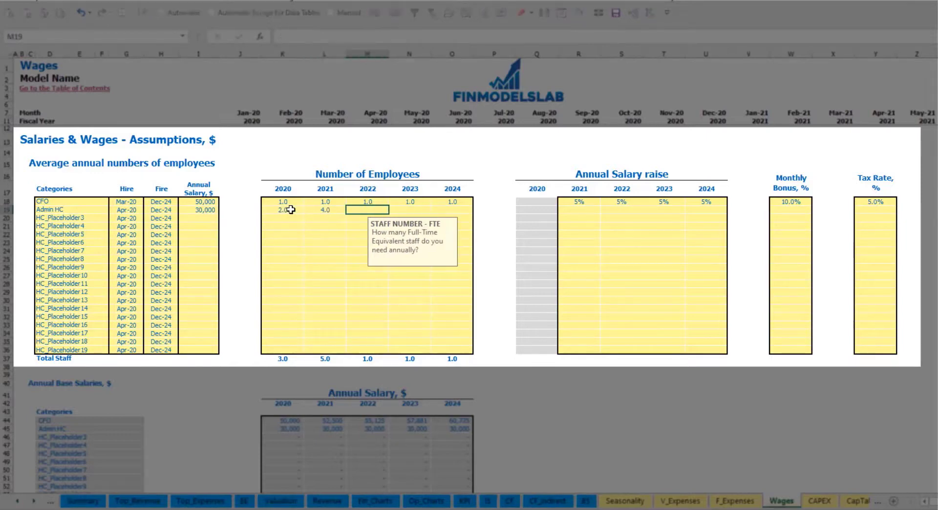
{"action": "type", "text": "6"}
{"action": "key", "text": "Tab"}
{"action": "type", "text": "8"}
{"action": "key", "text": "Tab"}
{"action": "type", "text": "10"}
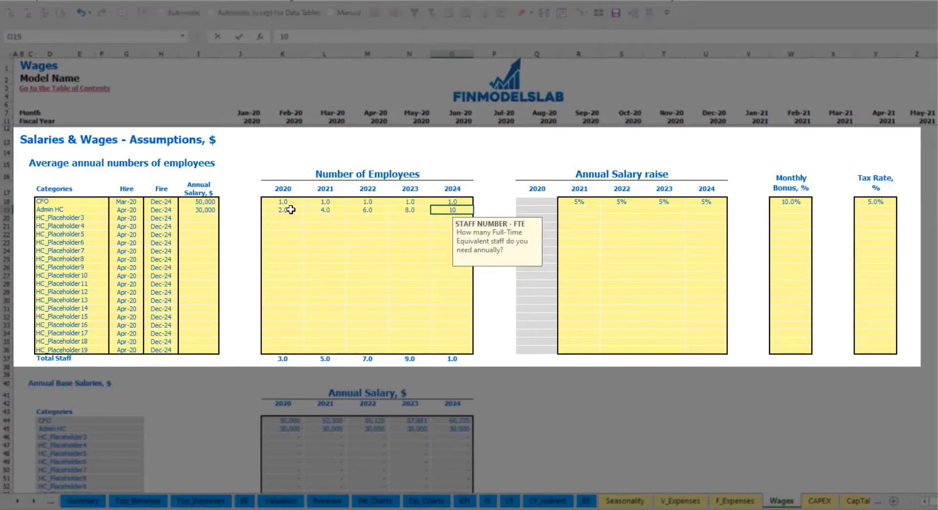
{"action": "key", "text": "Tab"}
- Copy Admin HC's 3% raise into 2022–2024 and set a 5% bonus and 5% tax rate
{"action": "left_click", "coordinate": [575, 210]}
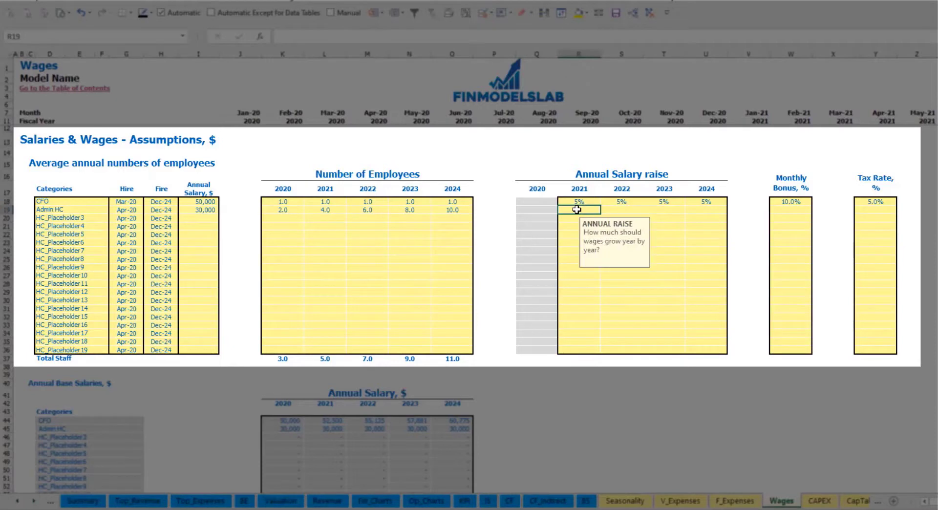
{"action": "key", "text": "ctrl+c"}
{"action": "key", "text": "Right"}
{"action": "key", "text": "shift+Right"}
{"action": "key", "text": "shift+Right"}
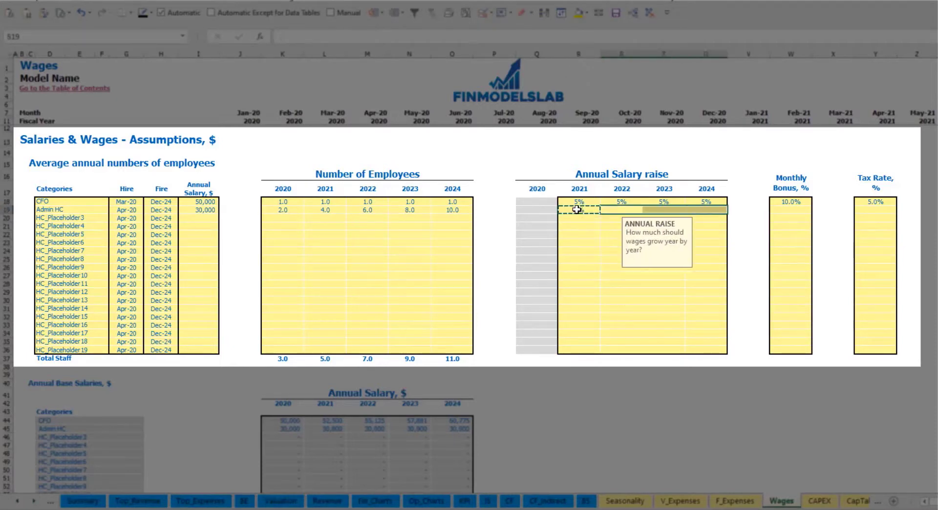
{"action": "key", "text": "ctrl+v"}
{"action": "left_click", "coordinate": [803, 213]}
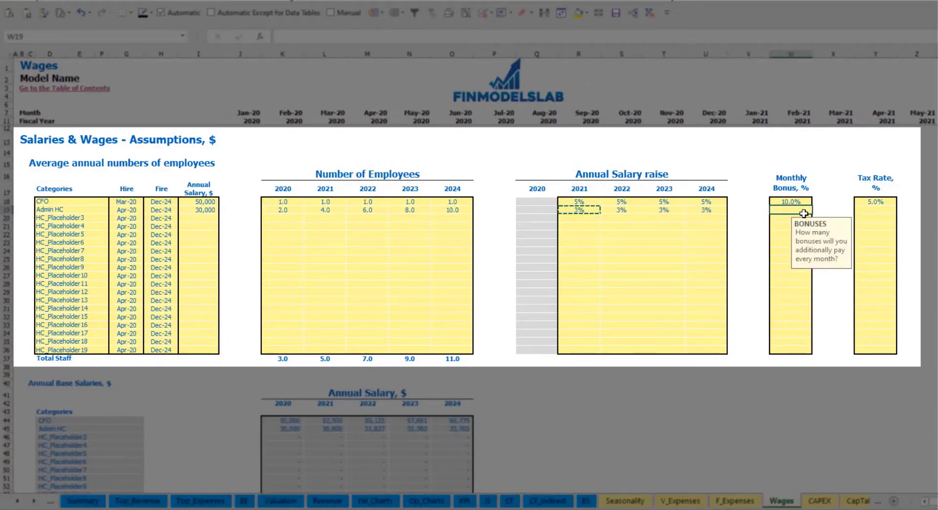
{"action": "type", "text": "5"}
{"action": "key", "text": "Tab"}
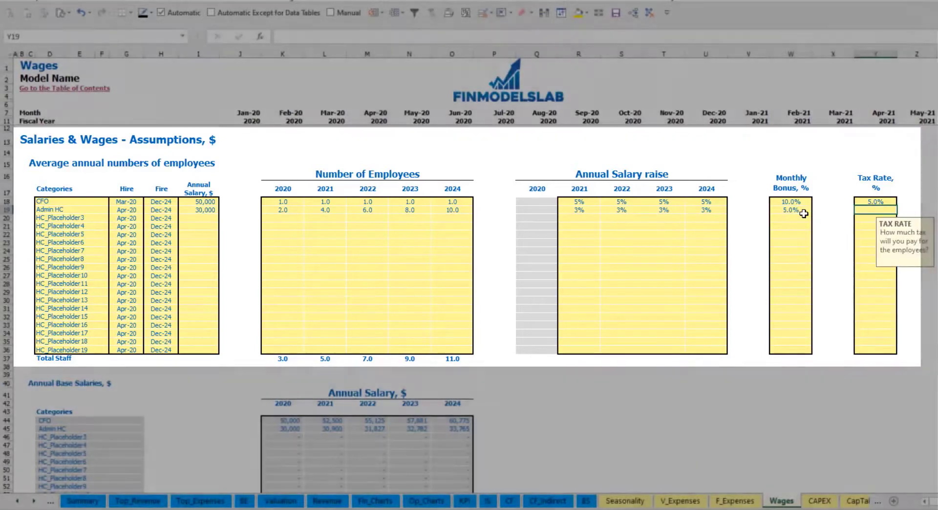
{"action": "type", "text": "5"}
{"action": "key", "text": "Return"}
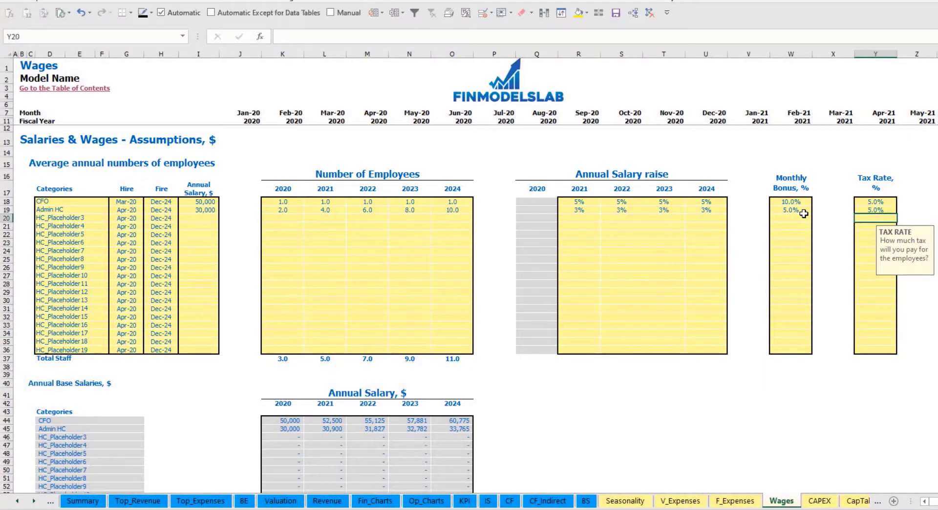
{"action": "scroll", "coordinate": [364, 304], "scroll_direction": "down", "scroll_amount": 5}
{"action": "scroll", "coordinate": [359, 307], "scroll_direction": "down", "scroll_amount": 9}
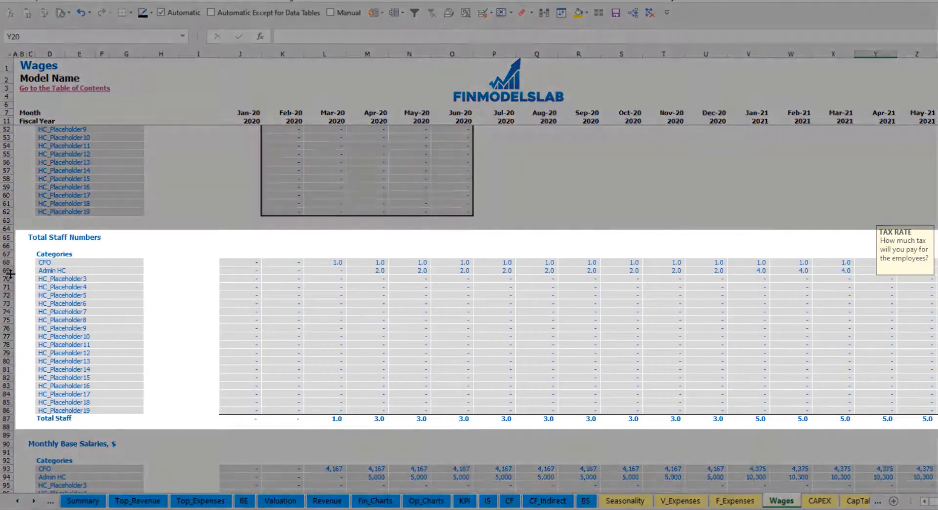
{"action": "left_click", "coordinate": [6, 270]}
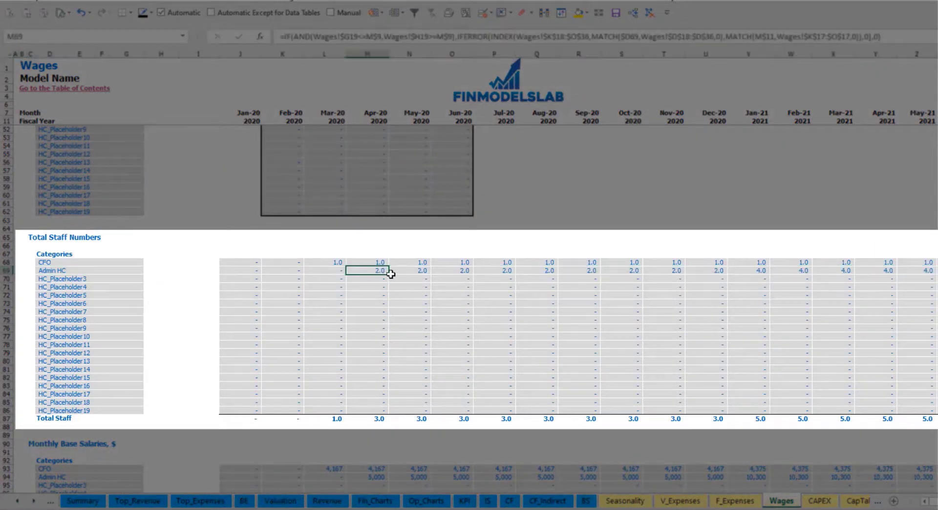
{"action": "left_click_drag", "start_coordinate": [376, 271], "coordinate": [716, 271]}
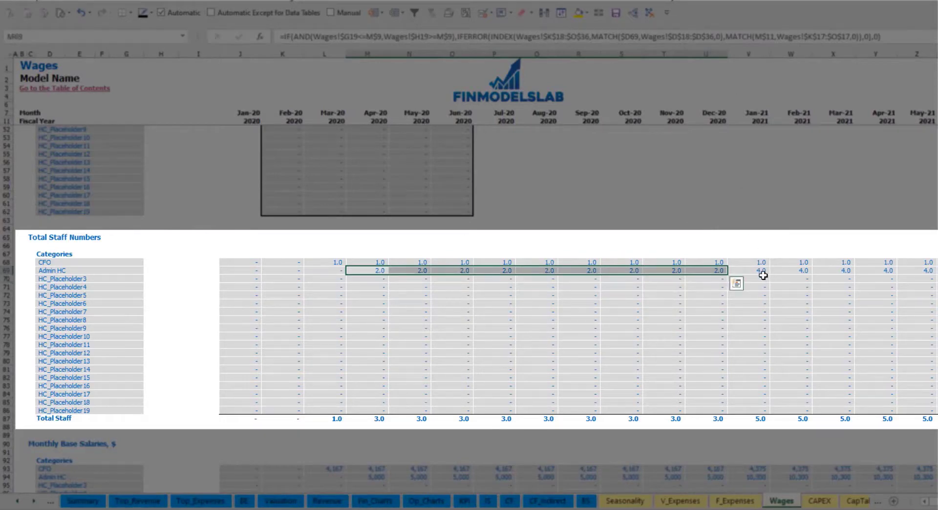
{"action": "left_click_drag", "start_coordinate": [763, 270], "coordinate": [934, 271]}
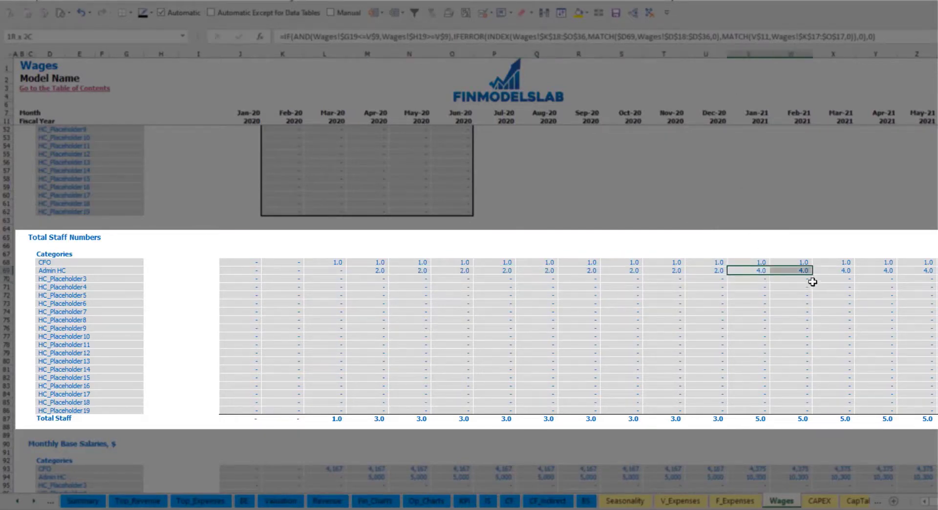
{"action": "scroll", "coordinate": [468, 273], "scroll_direction": "right", "scroll_amount": 3}
{"action": "scroll", "coordinate": [469, 274], "scroll_direction": "right", "scroll_amount": 5}
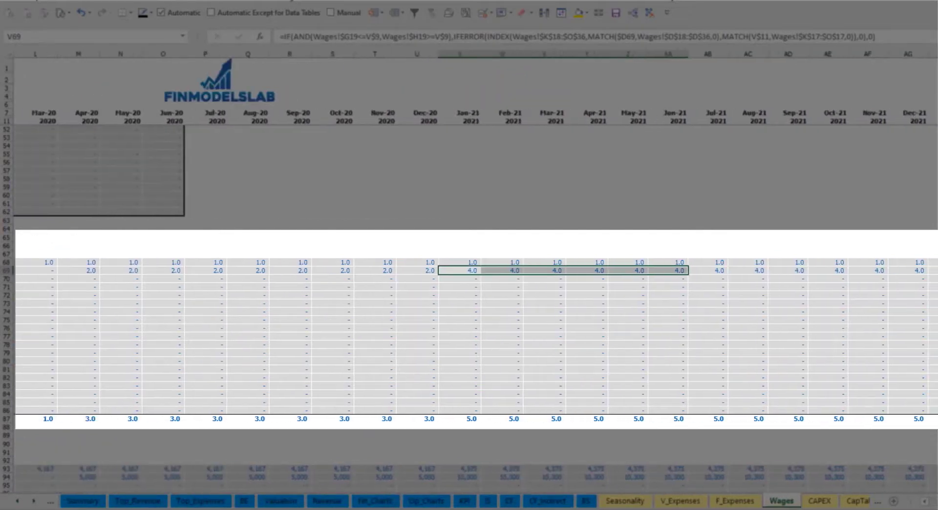
{"action": "scroll", "coordinate": [469, 274], "scroll_direction": "right", "scroll_amount": 7}
{"action": "scroll", "coordinate": [469, 274], "scroll_direction": "right", "scroll_amount": 6}
{"action": "scroll", "coordinate": [469, 274], "scroll_direction": "right", "scroll_amount": 3}
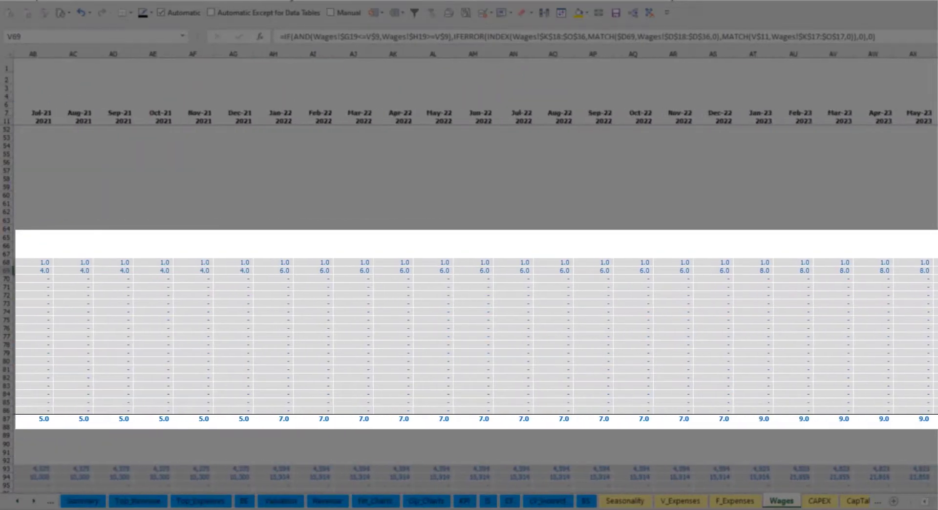
{"action": "left_click", "coordinate": [864, 275]}
{"action": "scroll", "coordinate": [469, 273], "scroll_direction": "right", "scroll_amount": 5}
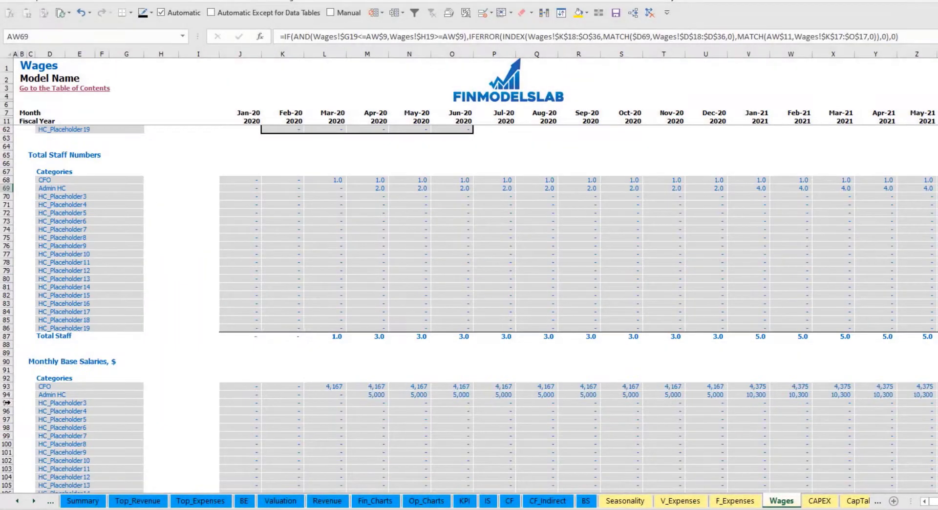
{"action": "left_click", "coordinate": [7, 396]}
{"action": "left_click", "coordinate": [371, 396]}
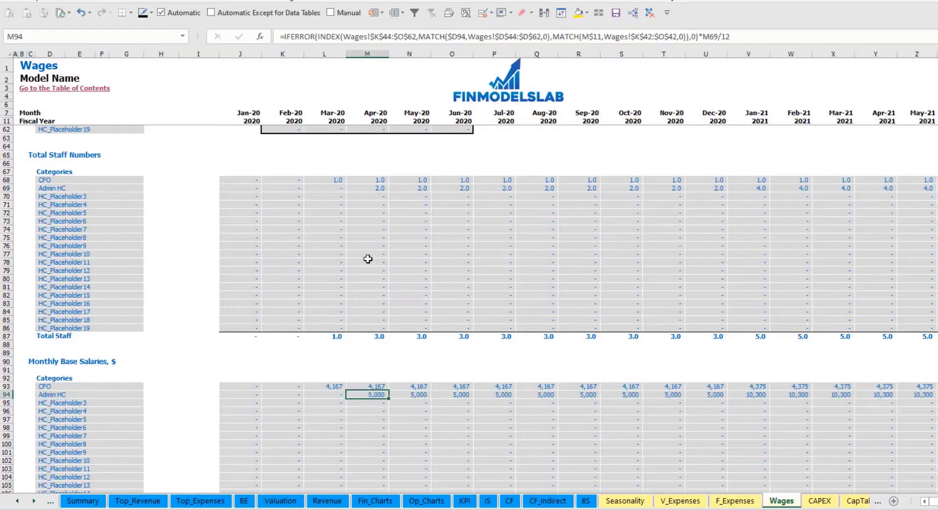
{"action": "left_click", "coordinate": [375, 187]}
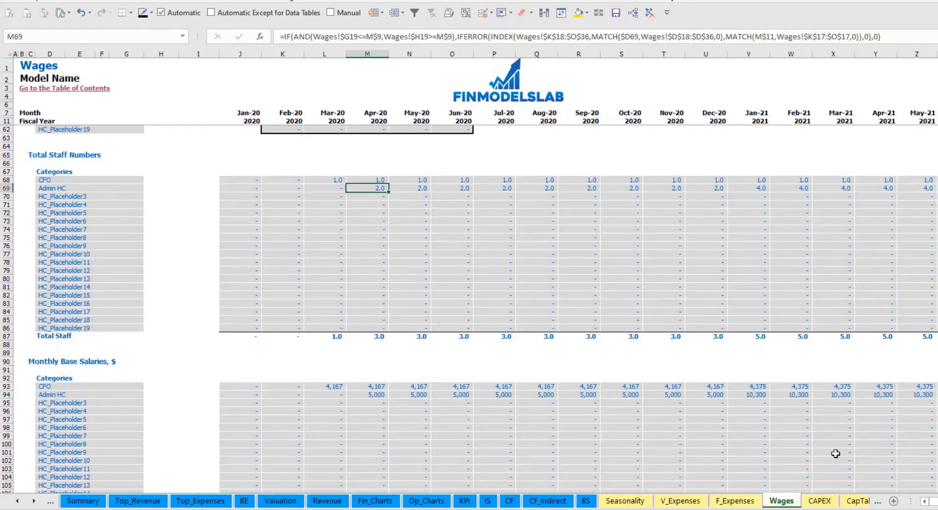
{"action": "left_click", "coordinate": [919, 189]}
{"action": "left_click", "coordinate": [923, 395]}
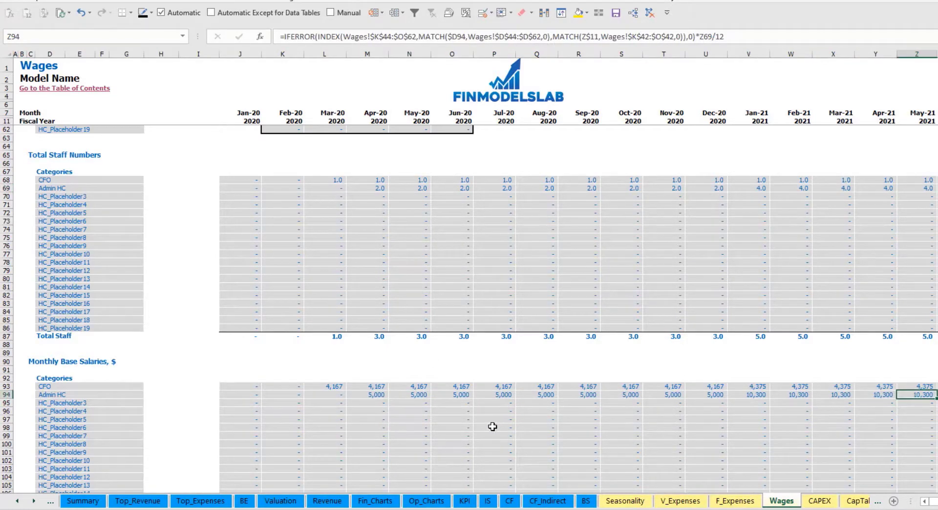
{"action": "scroll", "coordinate": [492, 426], "scroll_direction": "down", "scroll_amount": 10}
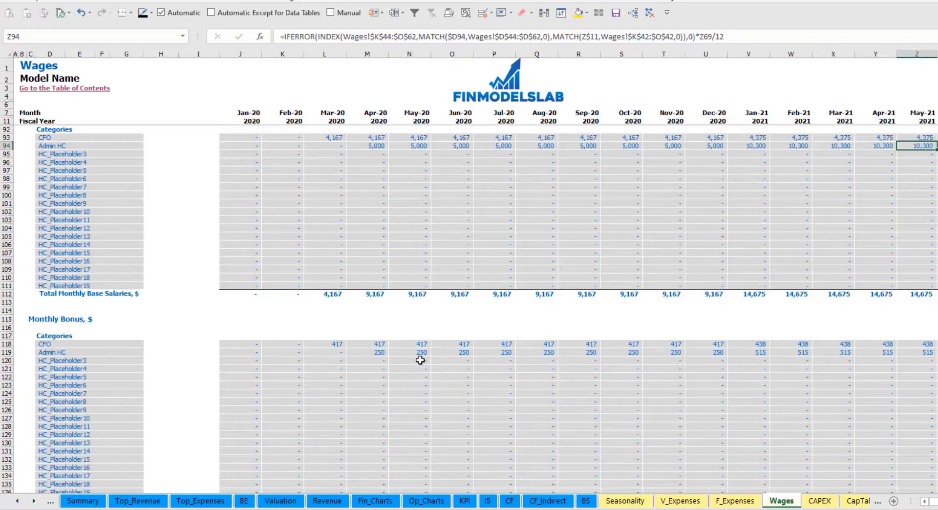
{"action": "scroll", "coordinate": [419, 359], "scroll_direction": "down", "scroll_amount": 7}
{"action": "scroll", "coordinate": [325, 363], "scroll_direction": "down", "scroll_amount": 3}
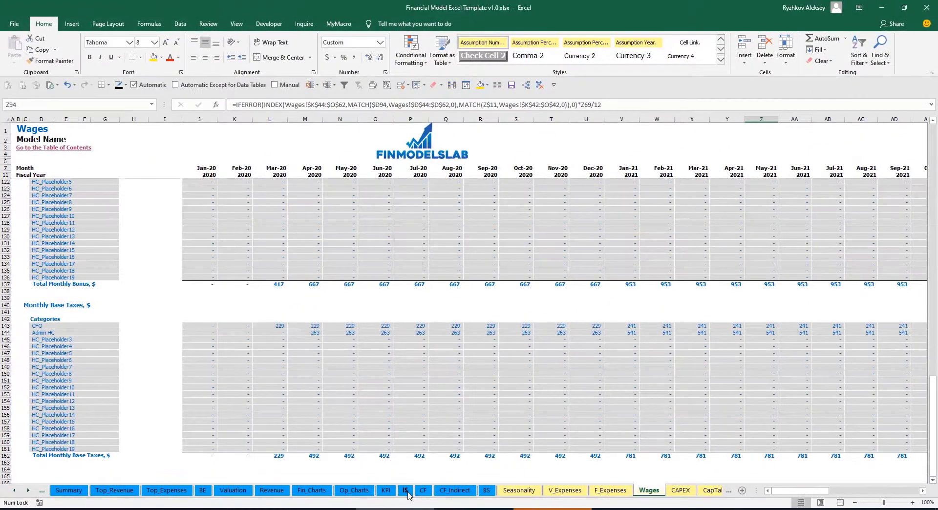
- On the Income Statement, expand the Salary and Wages detail and review the CFO and Admin HC lines
{"action": "left_click", "coordinate": [406, 490]}
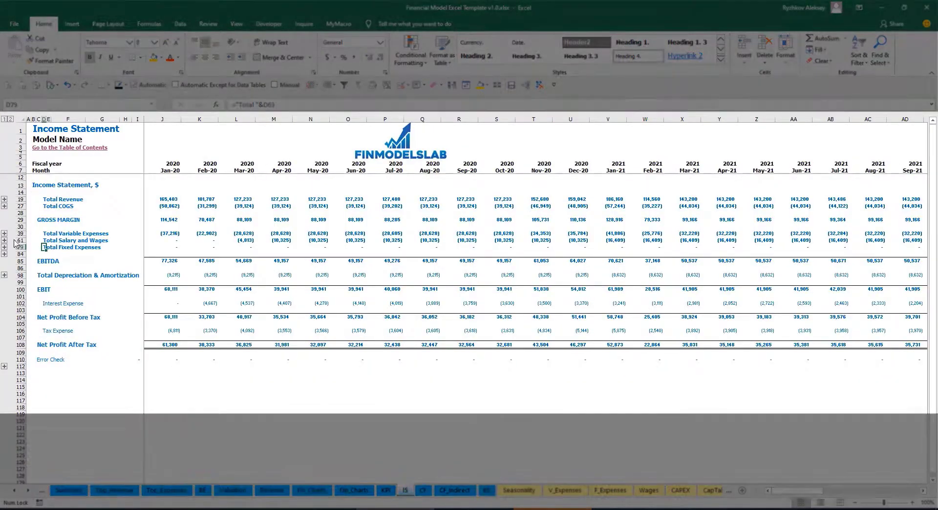
{"action": "left_click", "coordinate": [5, 240]}
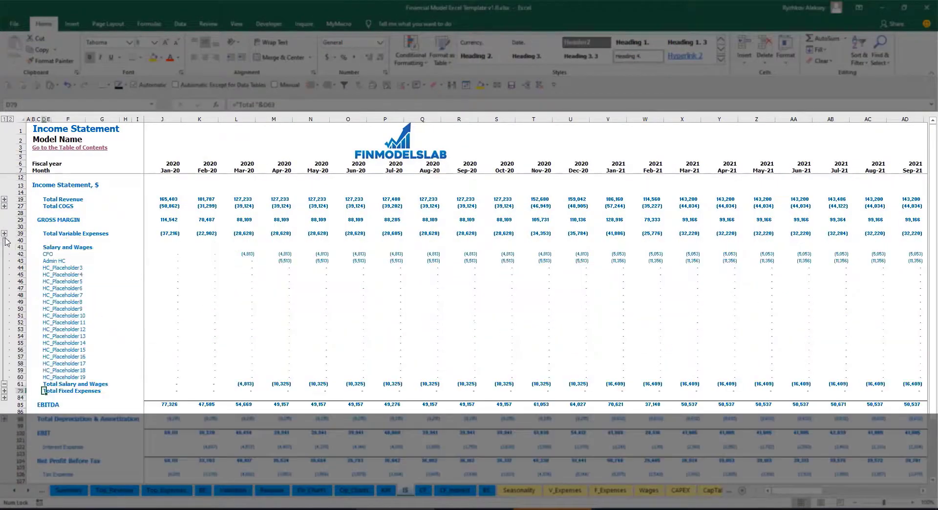
{"action": "left_click", "coordinate": [156, 252]}
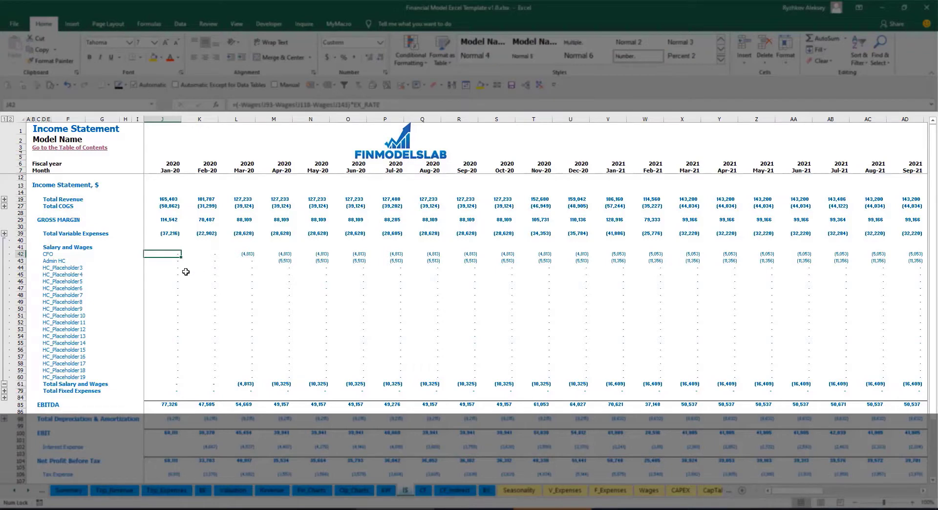
{"action": "left_click_drag", "start_coordinate": [49, 252], "coordinate": [48, 377]}
{"action": "left_click", "coordinate": [83, 261]}
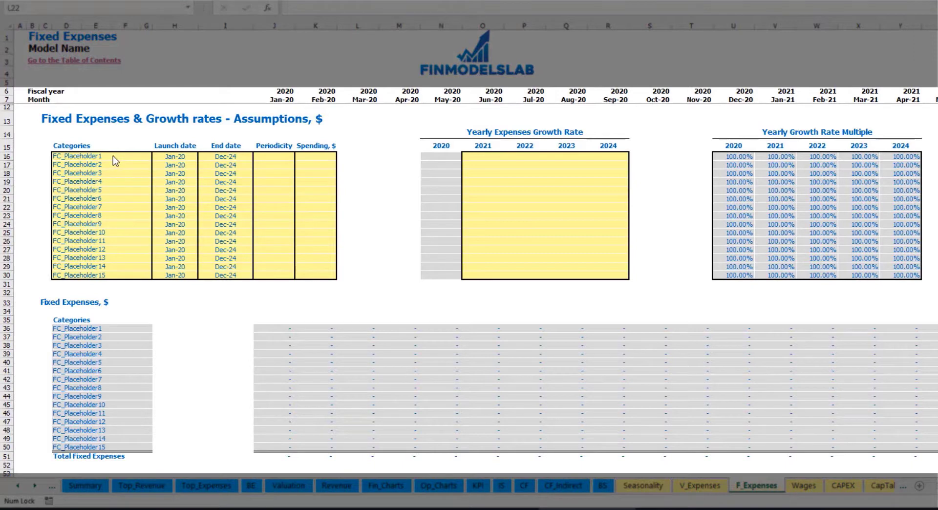
{"action": "left_click", "coordinate": [103, 156]}
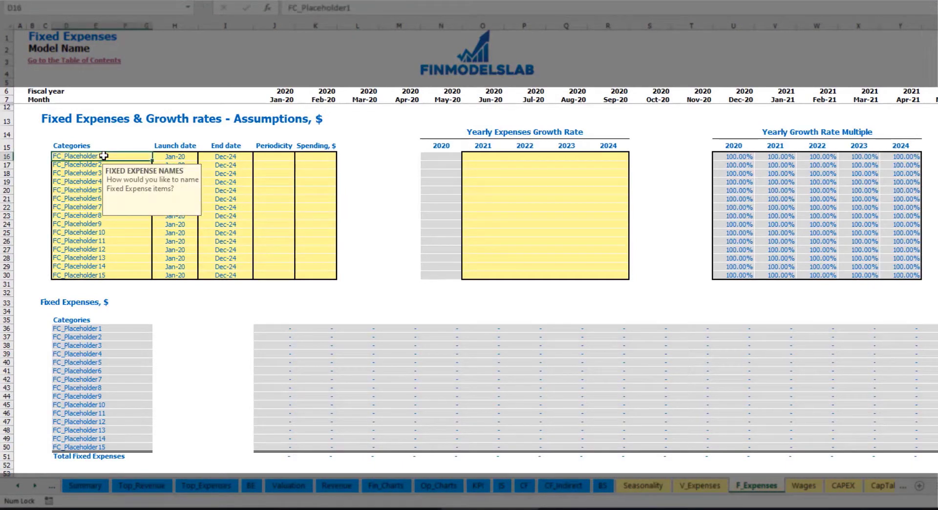
{"action": "type", "text": "Utilities"}
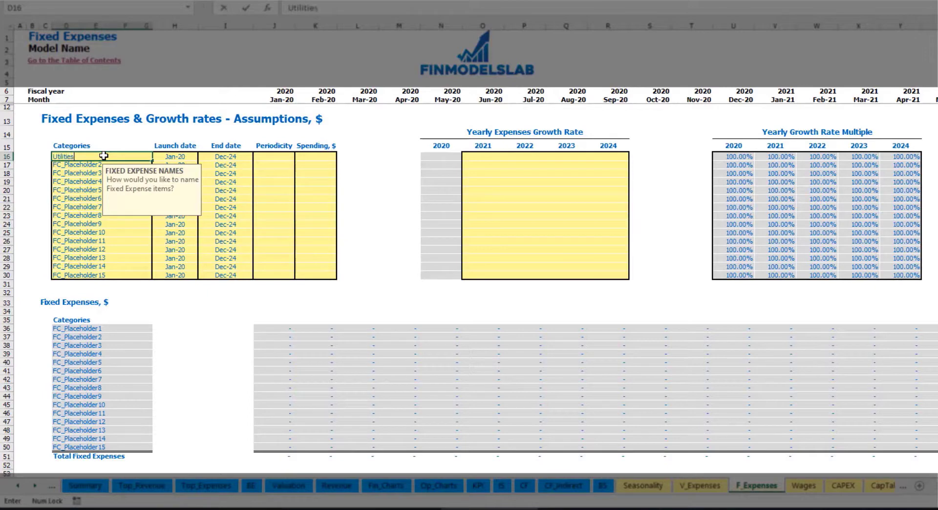
{"action": "key", "text": "Return"}
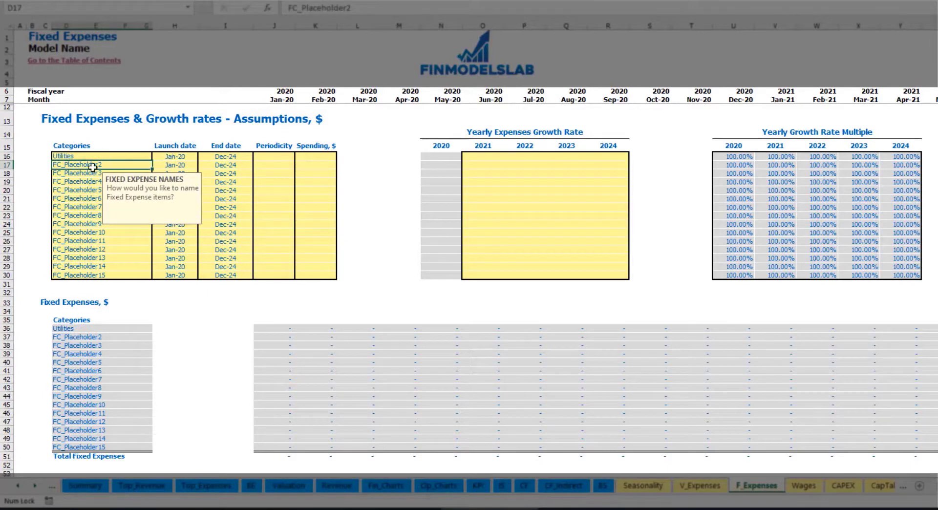
{"action": "left_click", "coordinate": [176, 155]}
{"action": "left_click", "coordinate": [202, 156]}
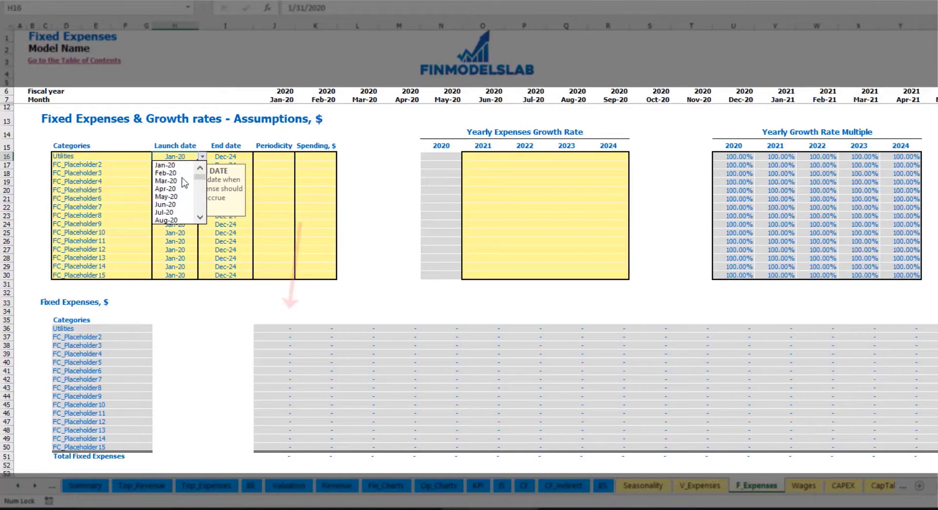
{"action": "left_click", "coordinate": [166, 181]}
{"action": "left_click", "coordinate": [238, 156]}
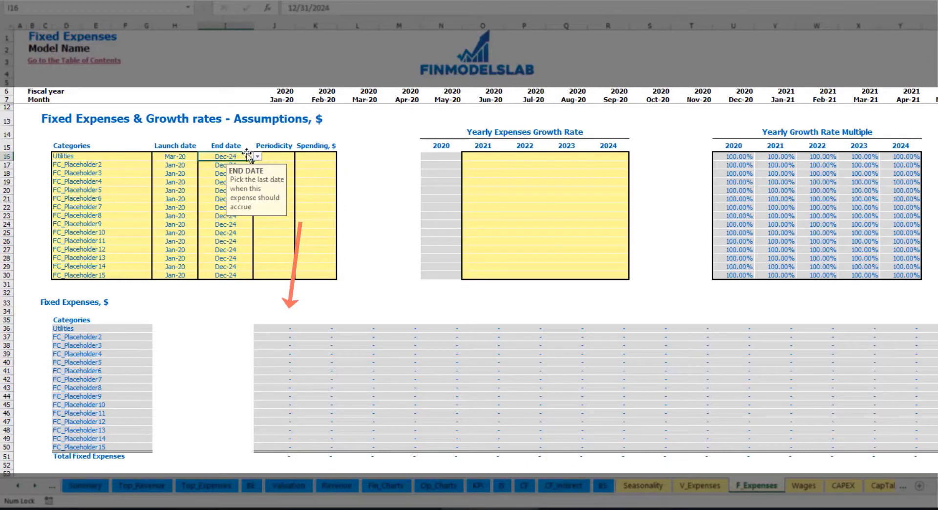
{"action": "left_click", "coordinate": [281, 100]}
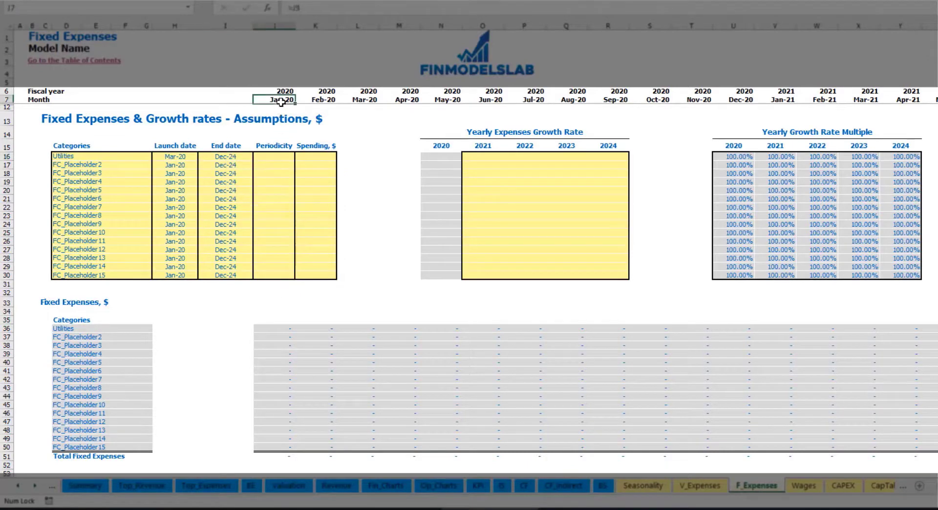
{"action": "key", "text": "ctrl+Right"}
{"action": "key", "text": "ctrl+Left"}
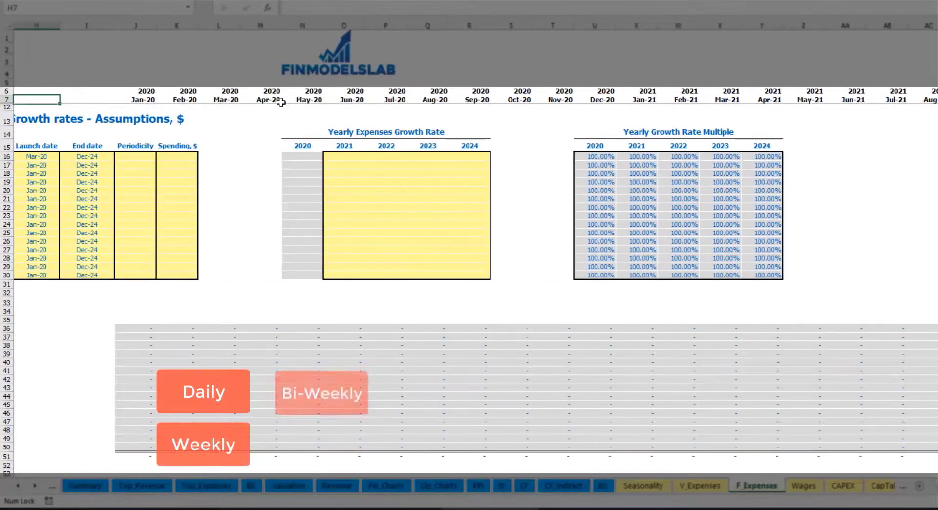
{"action": "scroll", "coordinate": [281, 102], "scroll_direction": "left", "scroll_amount": 3}
{"action": "left_click", "coordinate": [280, 157]}
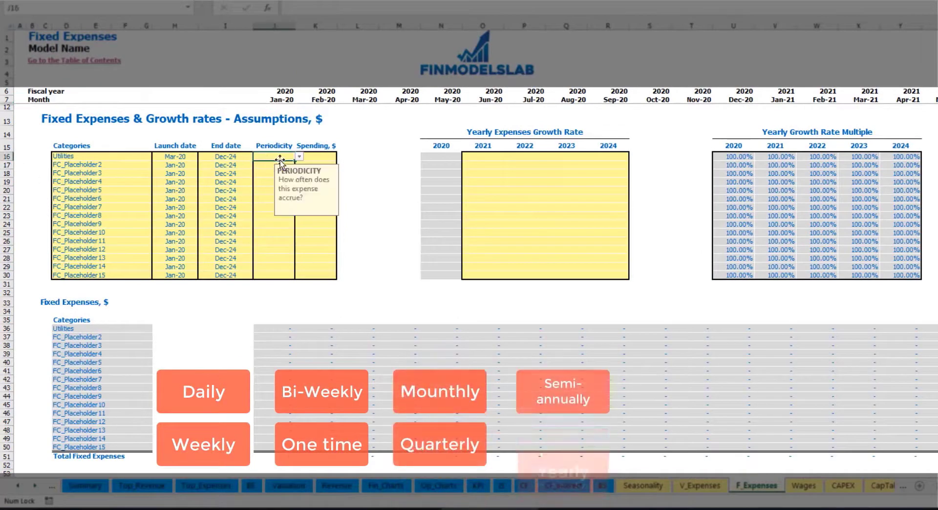
{"action": "left_click", "coordinate": [299, 156]}
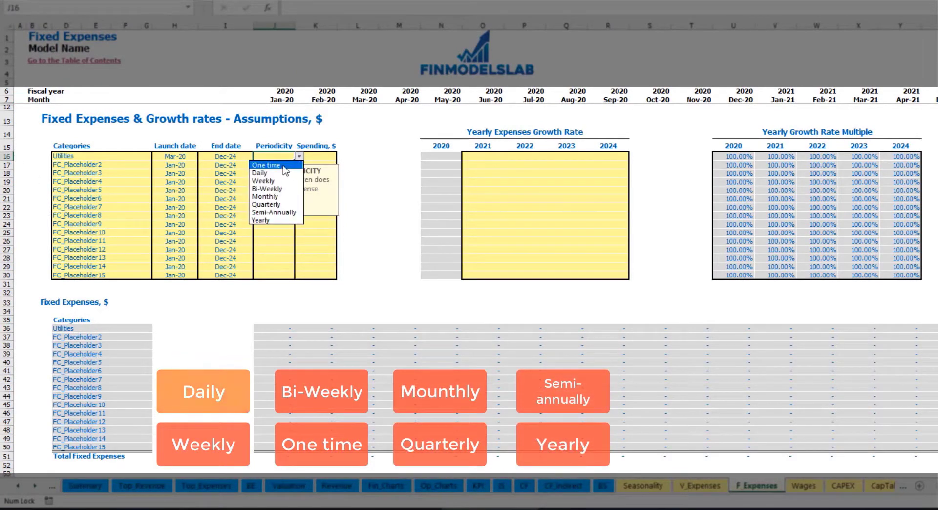
{"action": "left_click", "coordinate": [281, 173]}
{"action": "key", "text": "Tab"}
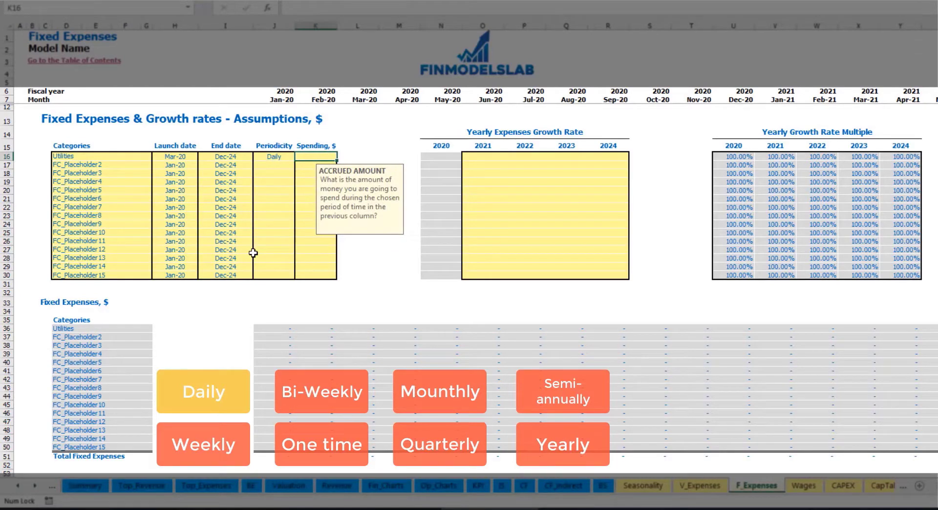
{"action": "type", "text": "50"}
{"action": "key", "text": "Return"}
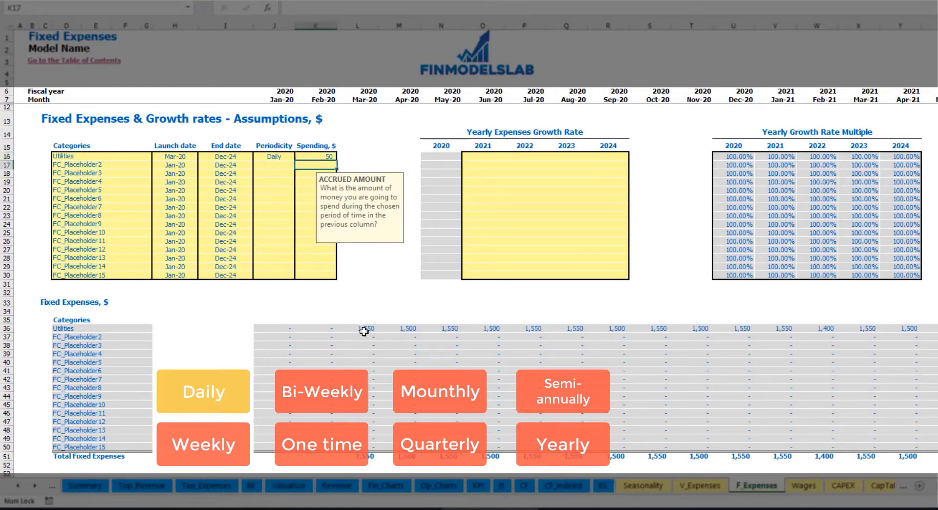
{"action": "left_click", "coordinate": [364, 331]}
{"action": "left_click", "coordinate": [405, 329]}
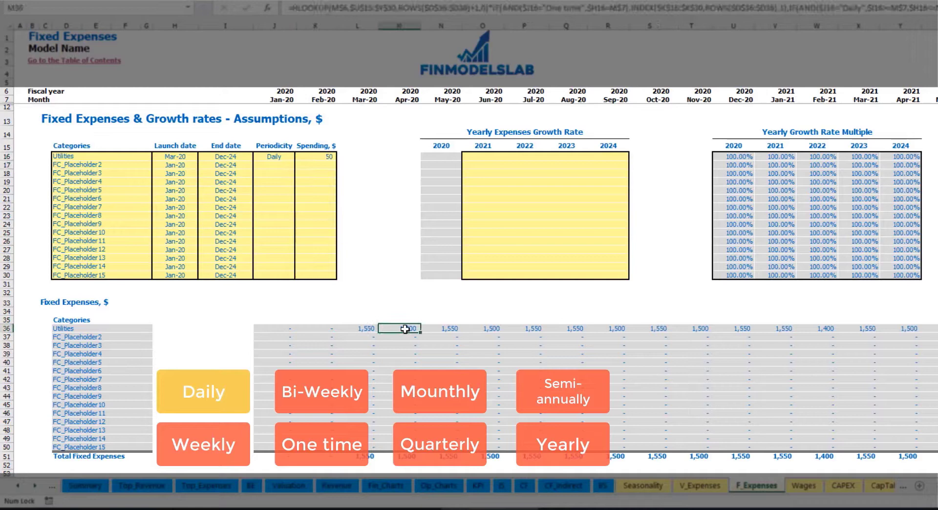
{"action": "left_click", "coordinate": [454, 329]}
{"action": "left_click", "coordinate": [370, 330]}
{"action": "left_click", "coordinate": [392, 331]}
{"action": "left_click", "coordinate": [361, 100]}
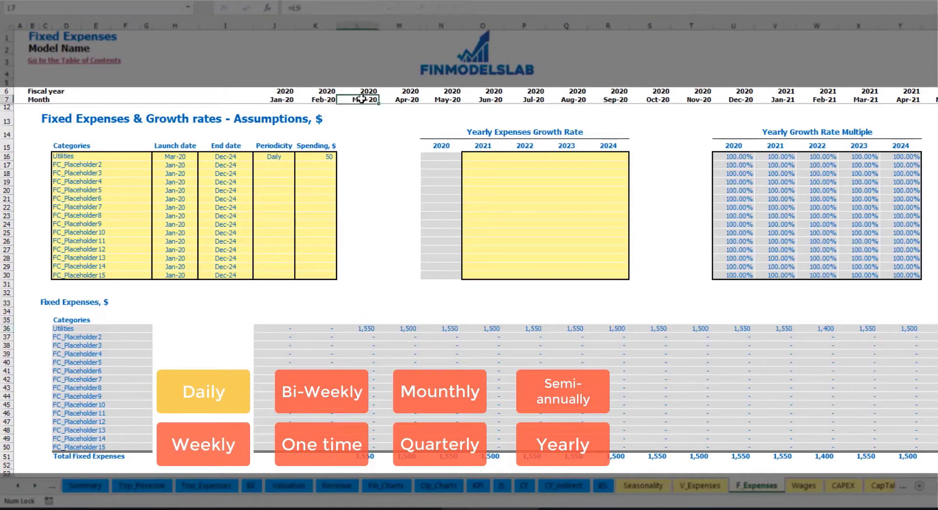
{"action": "left_click", "coordinate": [369, 329]}
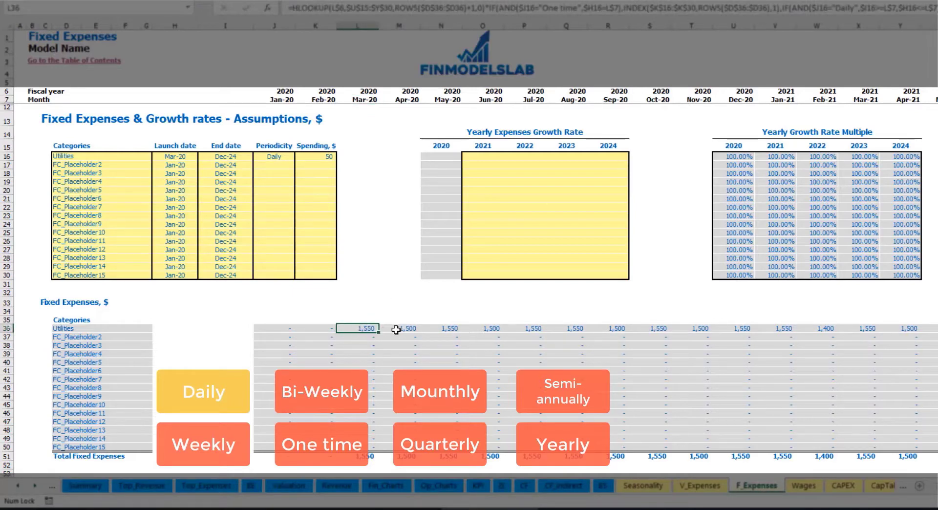
{"action": "left_click", "coordinate": [410, 330]}
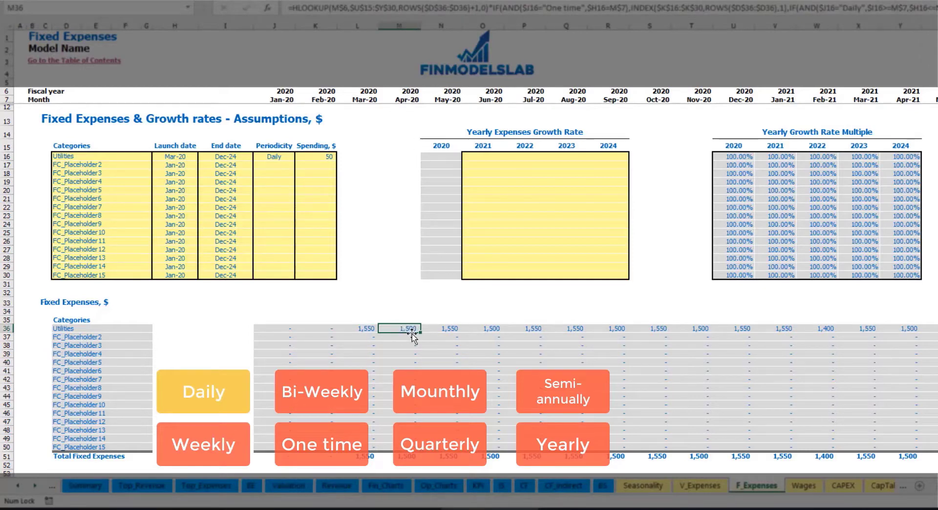
- Enter a 5% Utilities growth rate for 2021 and copy it across 2022–2024
{"action": "left_click", "coordinate": [488, 158]}
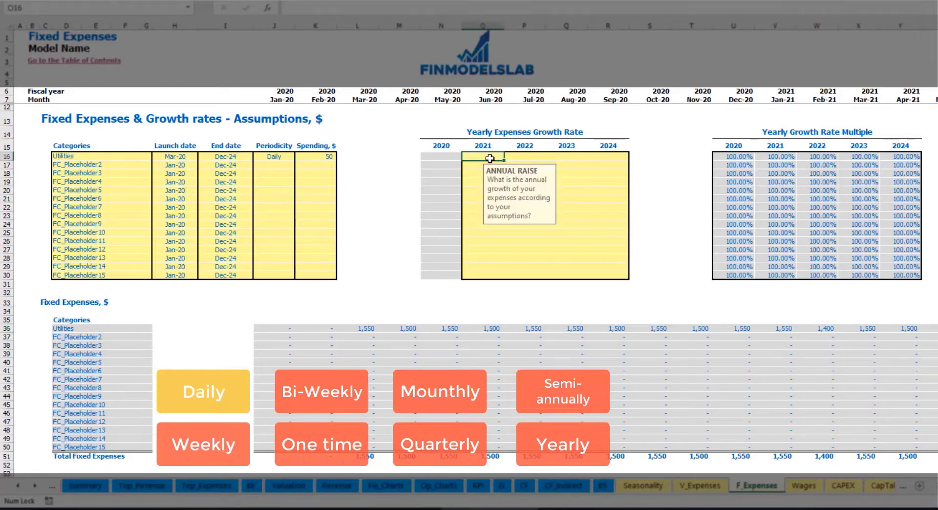
{"action": "type", "text": "5"}
{"action": "key", "text": "ctrl+Return"}
{"action": "key", "text": "ctrl+c"}
{"action": "key", "text": "Right"}
{"action": "key", "text": "shift+Right"}
{"action": "key", "text": "shift+Right"}
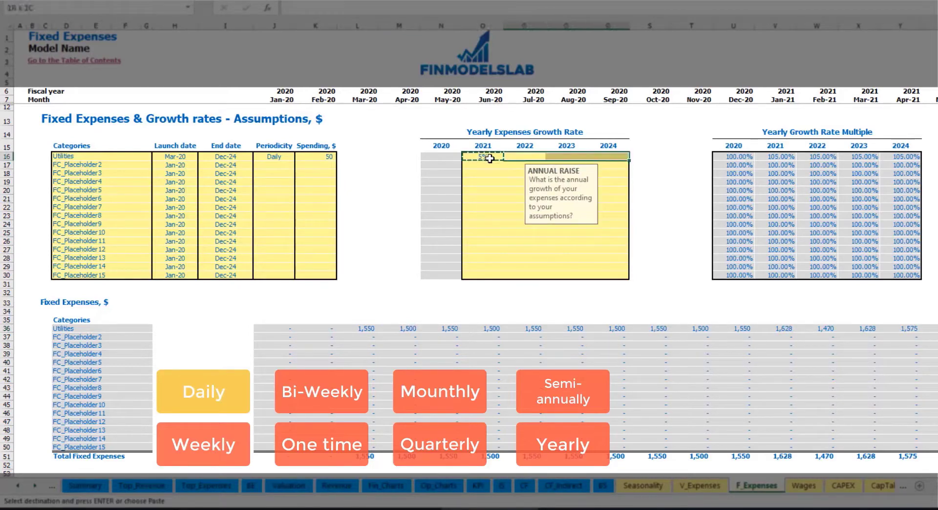
{"action": "key", "text": "ctrl+v"}
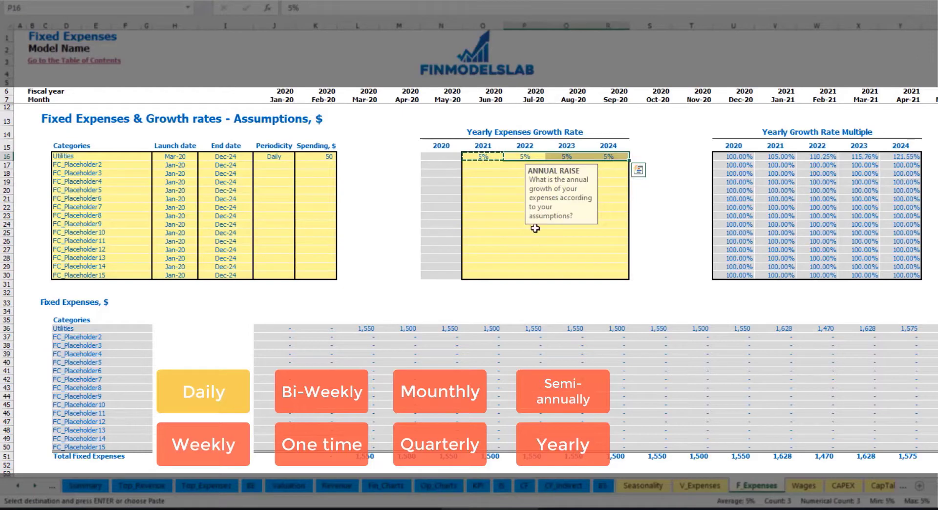
{"action": "left_click_drag", "start_coordinate": [483, 156], "coordinate": [608, 156]}
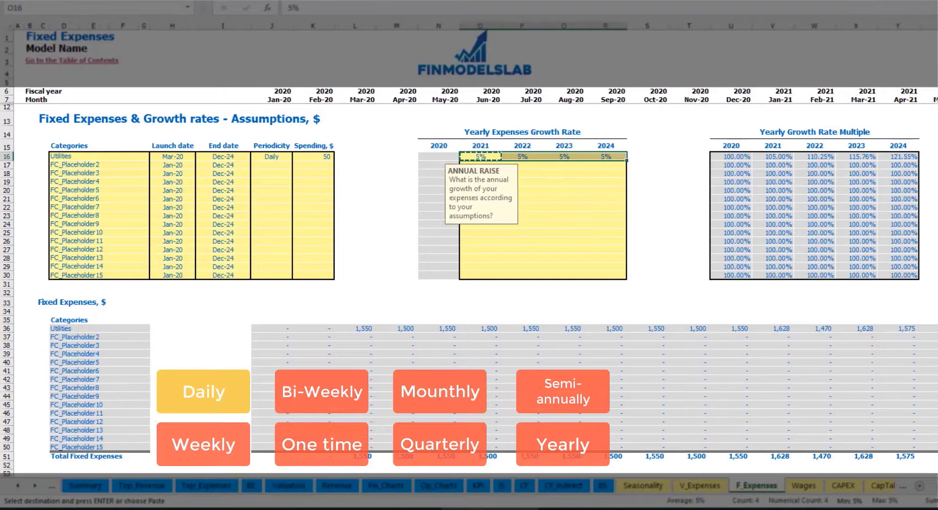
{"action": "scroll", "coordinate": [928, 444], "scroll_direction": "right", "scroll_amount": 5}
{"action": "scroll", "coordinate": [93, 159], "scroll_direction": "left", "scroll_amount": 5}
{"action": "scroll", "coordinate": [93, 159], "scroll_direction": "left", "scroll_amount": 5}
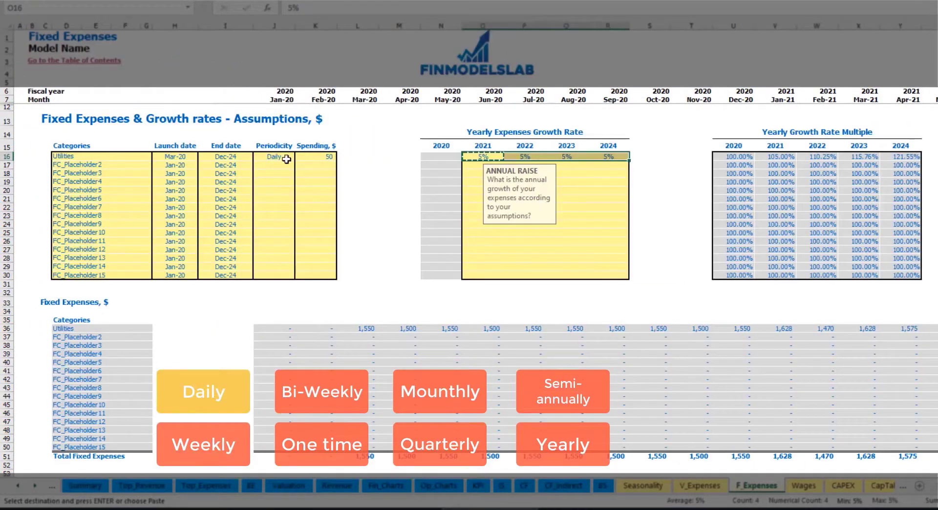
- Add an Advertising category in row 17, launching Mar-20 and ending Aug-24
{"action": "left_click", "coordinate": [110, 165]}
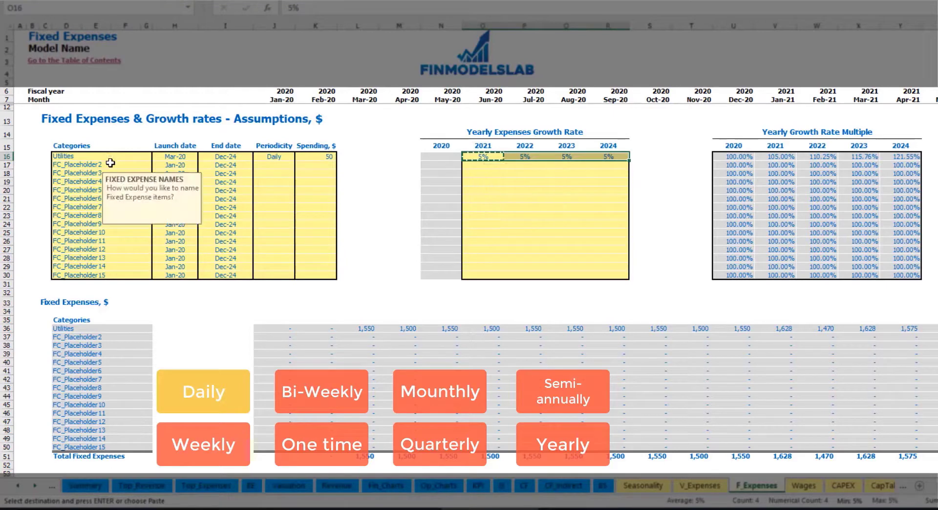
{"action": "type", "text": "Advertising"}
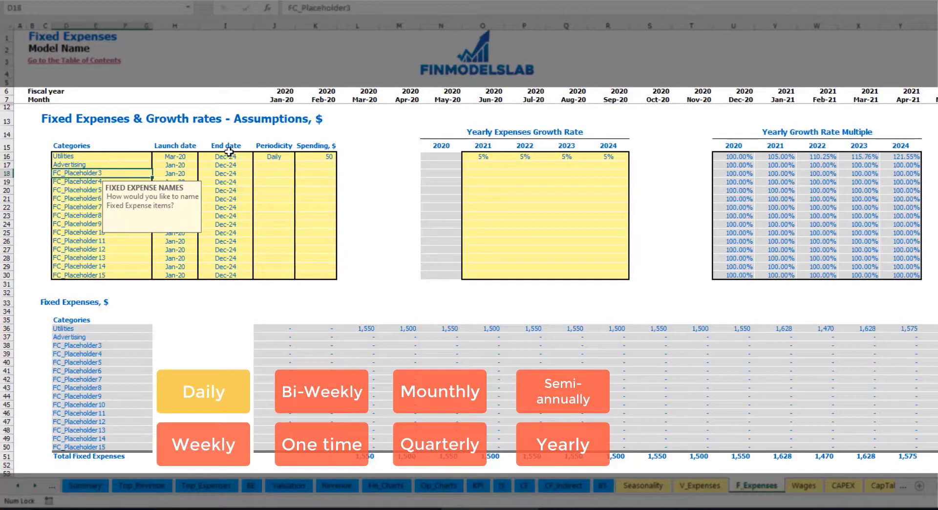
{"action": "left_click", "coordinate": [175, 167]}
{"action": "left_click", "coordinate": [202, 165]}
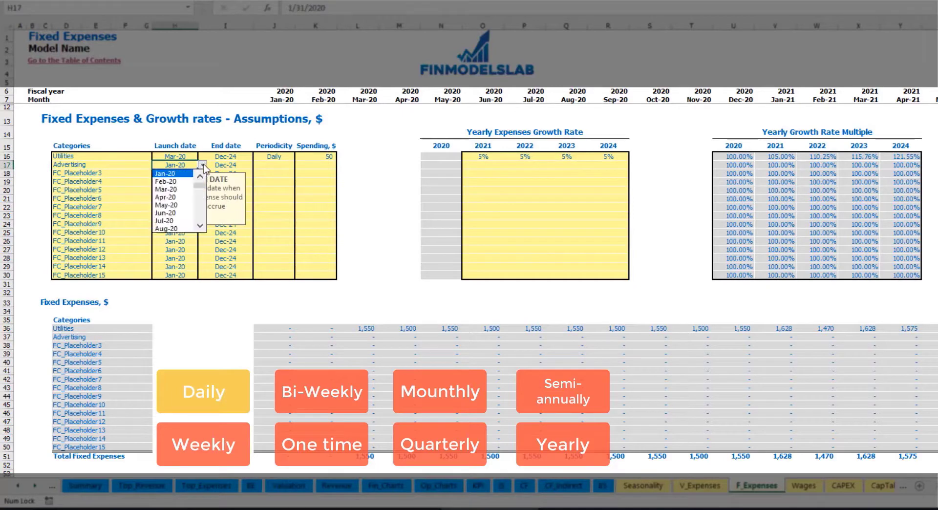
{"action": "left_click", "coordinate": [180, 189]}
{"action": "left_click", "coordinate": [257, 165]}
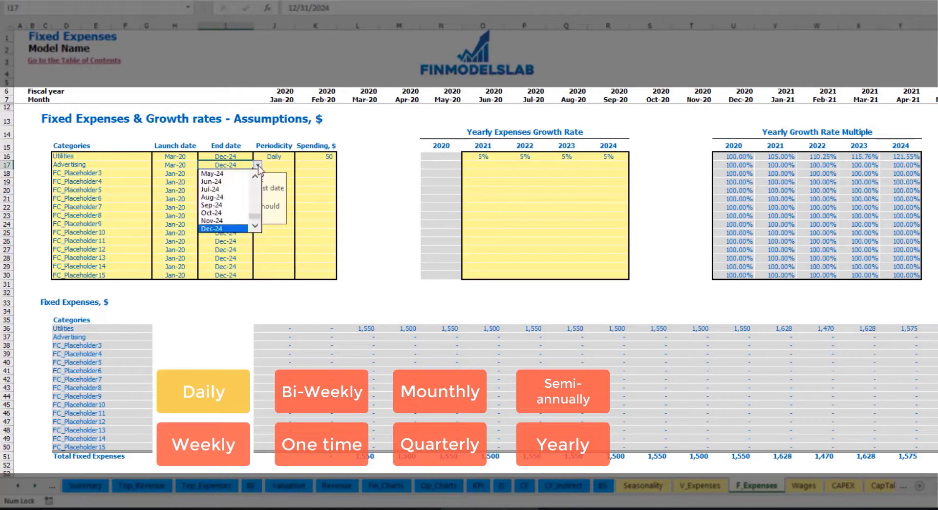
{"action": "left_click", "coordinate": [227, 199]}
- Make Advertising a Weekly expense with spending of 100
{"action": "left_click", "coordinate": [274, 165]}
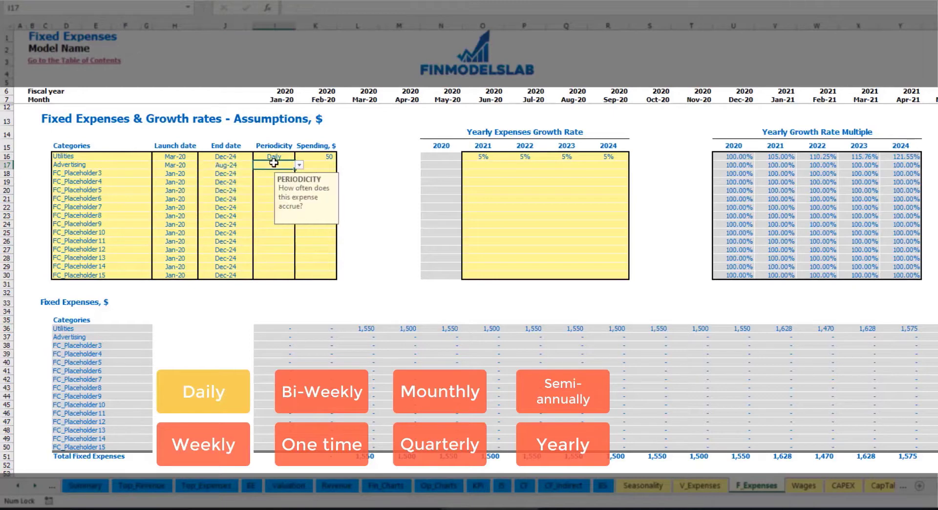
{"action": "left_click", "coordinate": [298, 165]}
{"action": "left_click", "coordinate": [278, 189]}
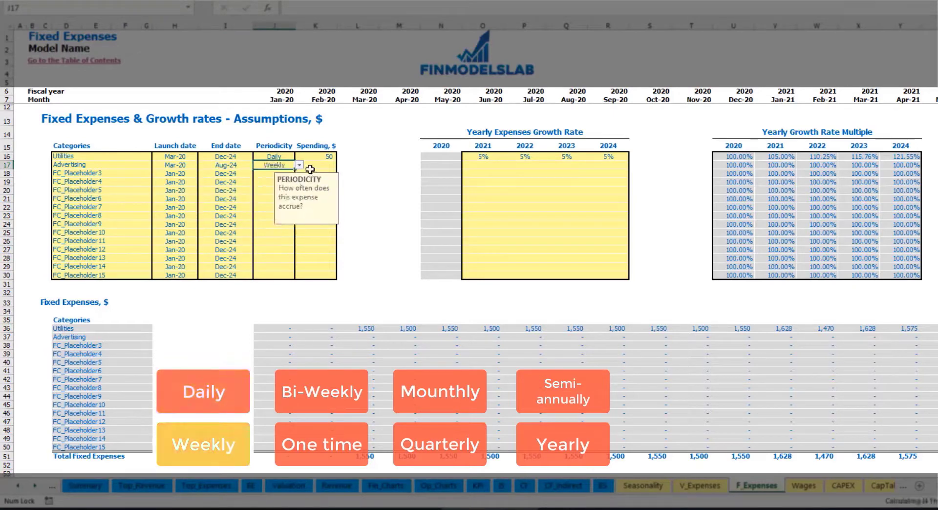
{"action": "left_click", "coordinate": [313, 167]}
{"action": "type", "text": "100"}
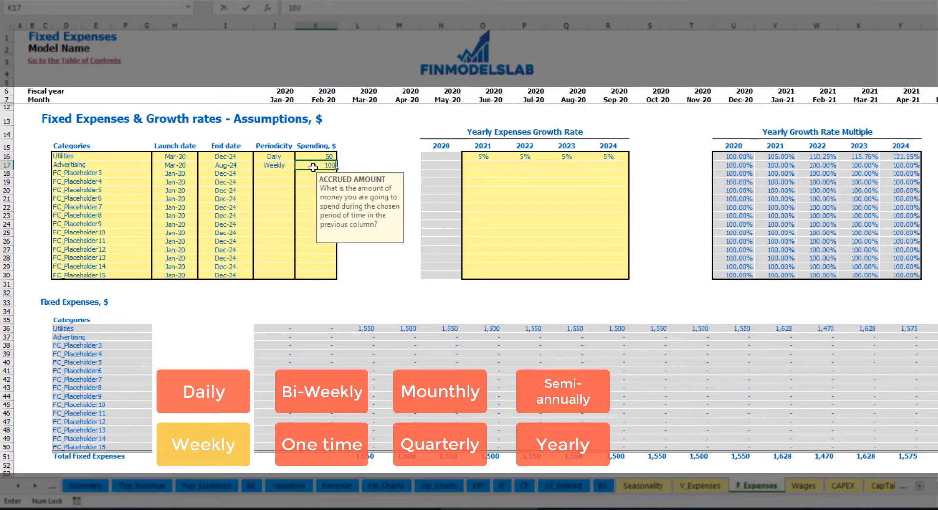
{"action": "key", "text": "Return"}
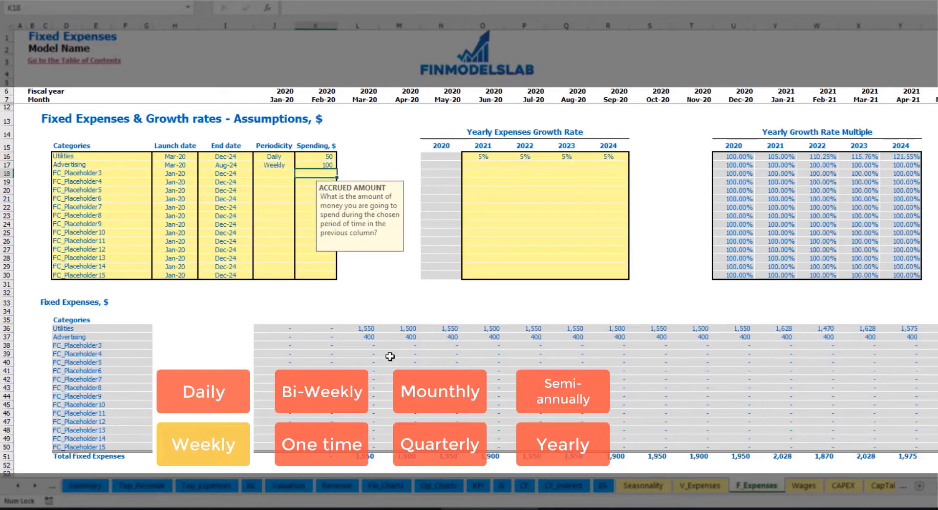
- Check the Advertising monthly amounts from Mar-20 through the final months
{"action": "left_click", "coordinate": [366, 337]}
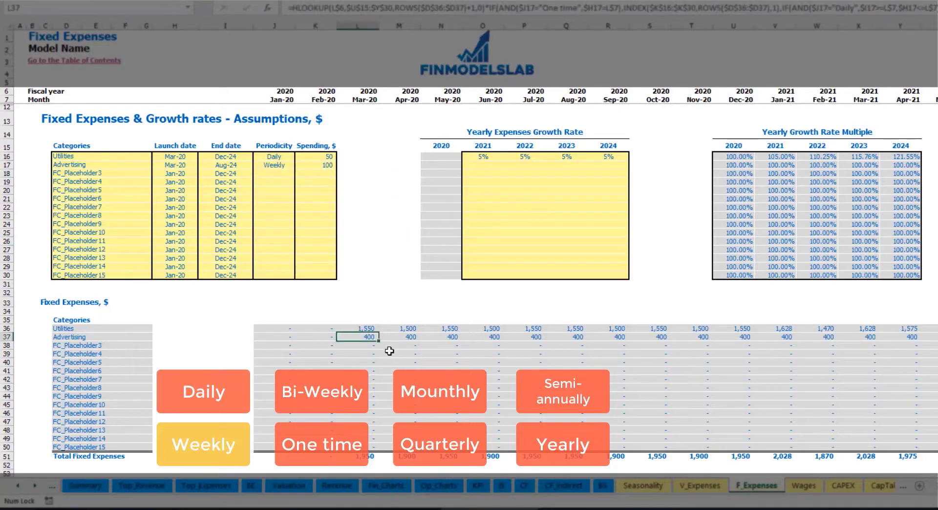
{"action": "scroll", "coordinate": [469, 244], "scroll_direction": "right", "scroll_amount": 10}
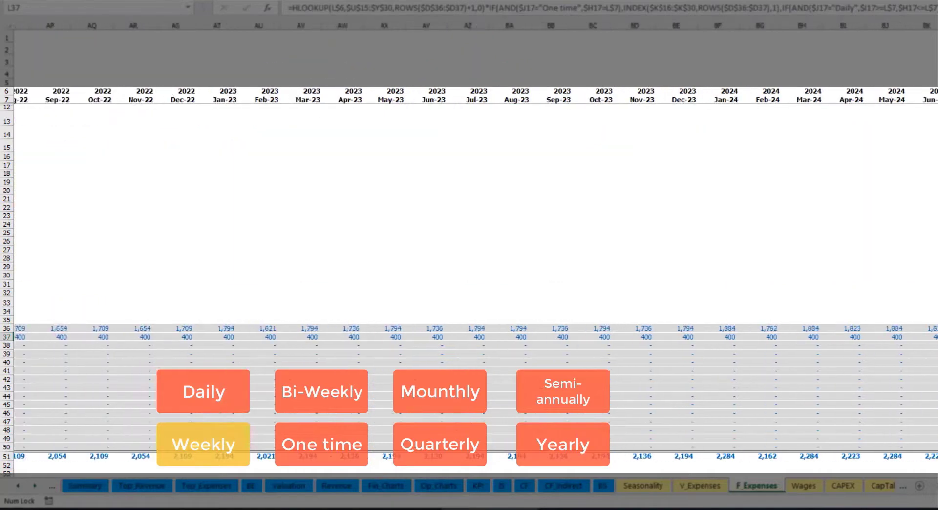
{"action": "left_click_drag", "start_coordinate": [934, 38], "coordinate": [15, 469]}
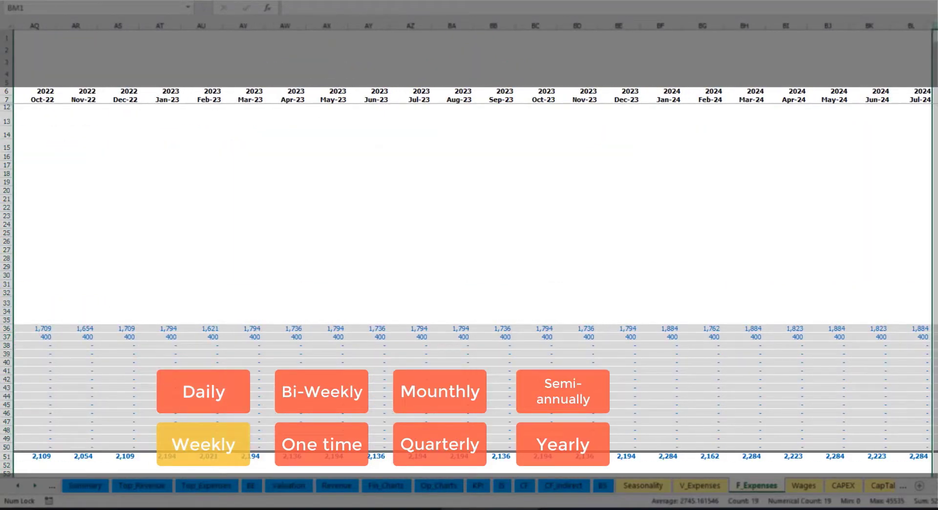
{"action": "left_click", "coordinate": [934, 337]}
{"action": "scroll", "coordinate": [422, 310], "scroll_direction": "left", "scroll_amount": 10}
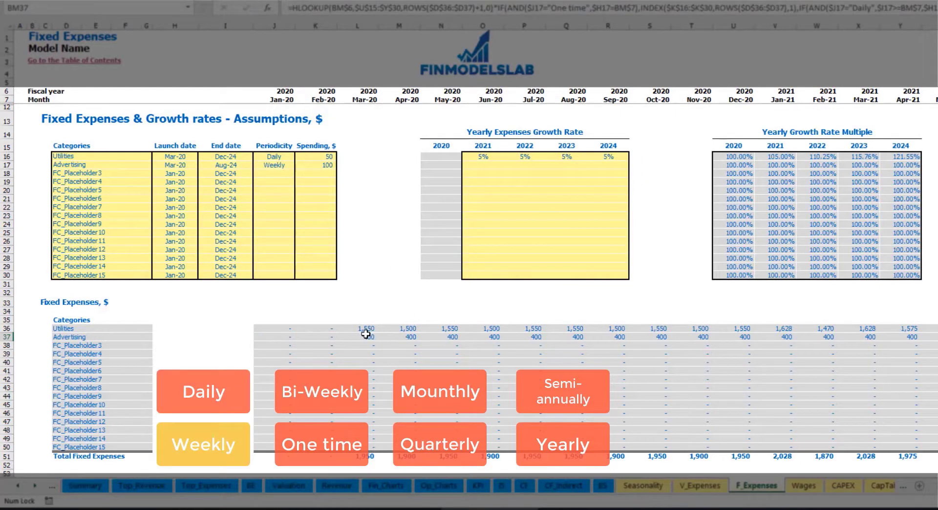
- Change Advertising to Bi-Weekly at 500, launching Jul-20
{"action": "left_click", "coordinate": [281, 168]}
{"action": "left_click", "coordinate": [299, 166]}
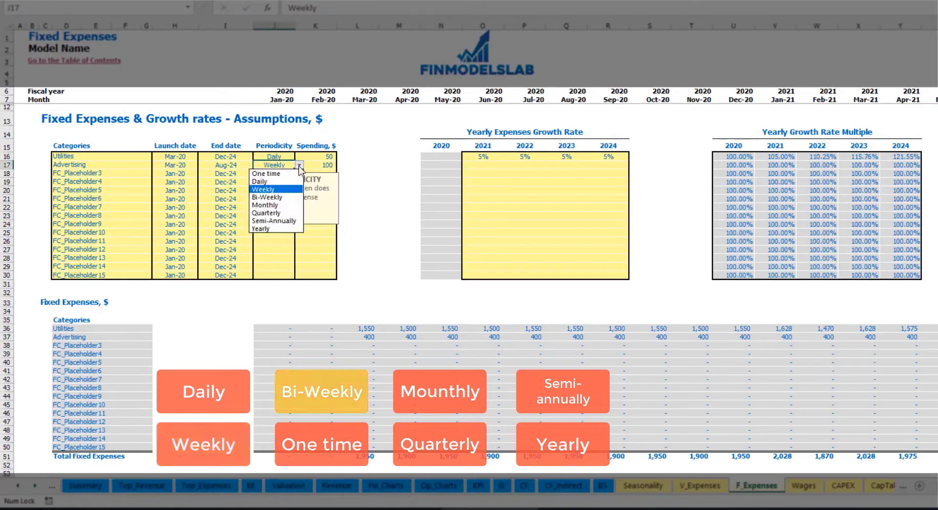
{"action": "left_click", "coordinate": [285, 198]}
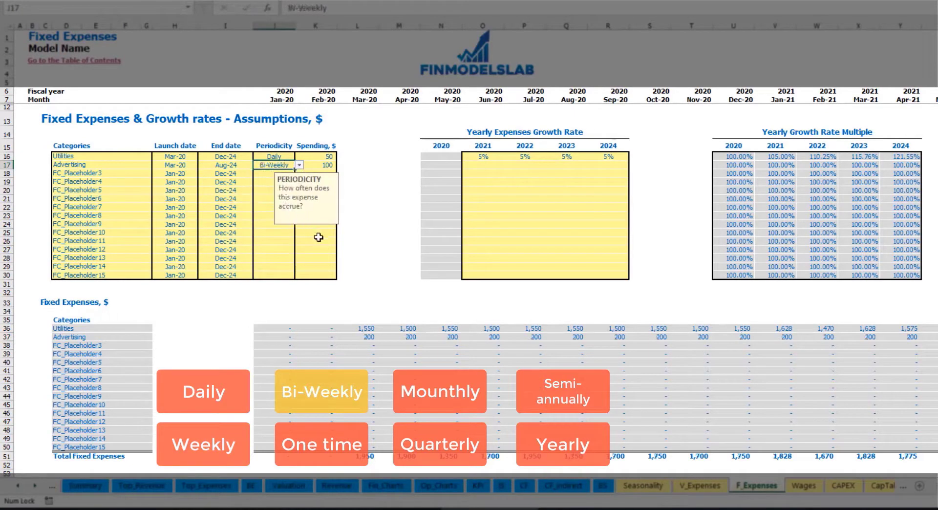
{"action": "left_click", "coordinate": [314, 165]}
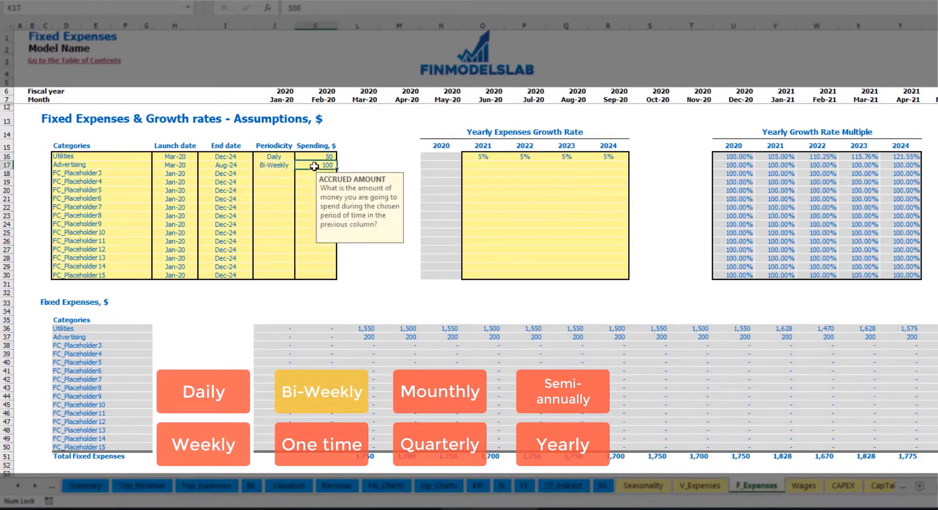
{"action": "type", "text": "5"}
{"action": "key", "text": "Return"}
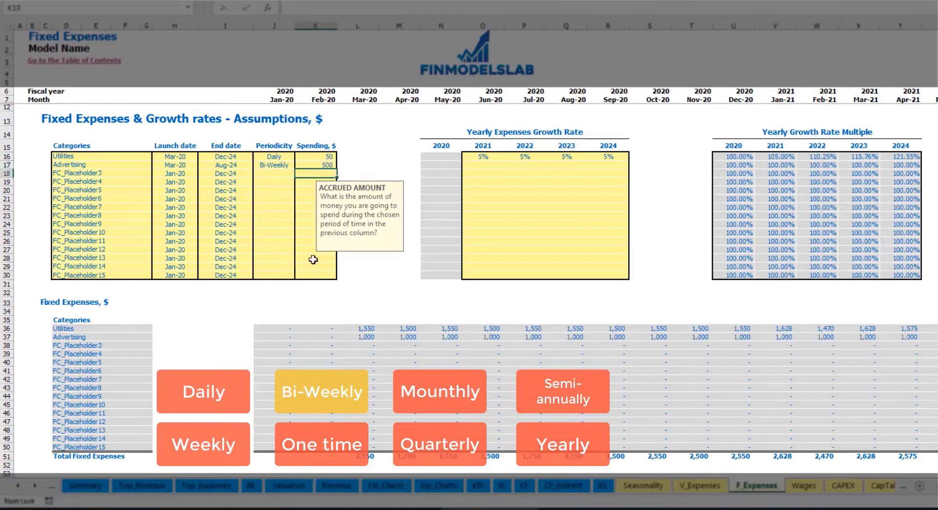
{"action": "left_click", "coordinate": [184, 157]}
{"action": "left_click", "coordinate": [188, 166]}
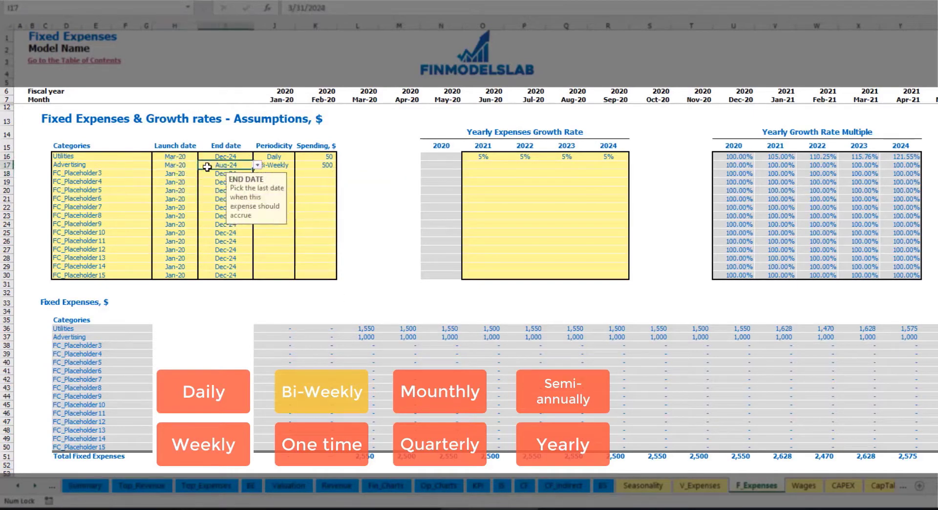
{"action": "left_click", "coordinate": [201, 165]}
{"action": "left_click", "coordinate": [189, 205]}
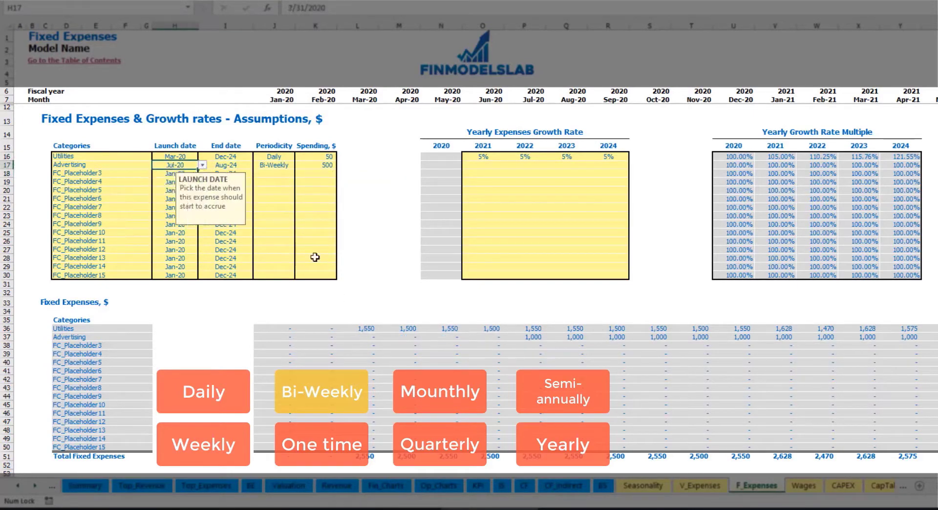
- Check that the Advertising monthly amounts now begin in Jul-20 at 1,000
{"action": "left_click", "coordinate": [537, 341]}
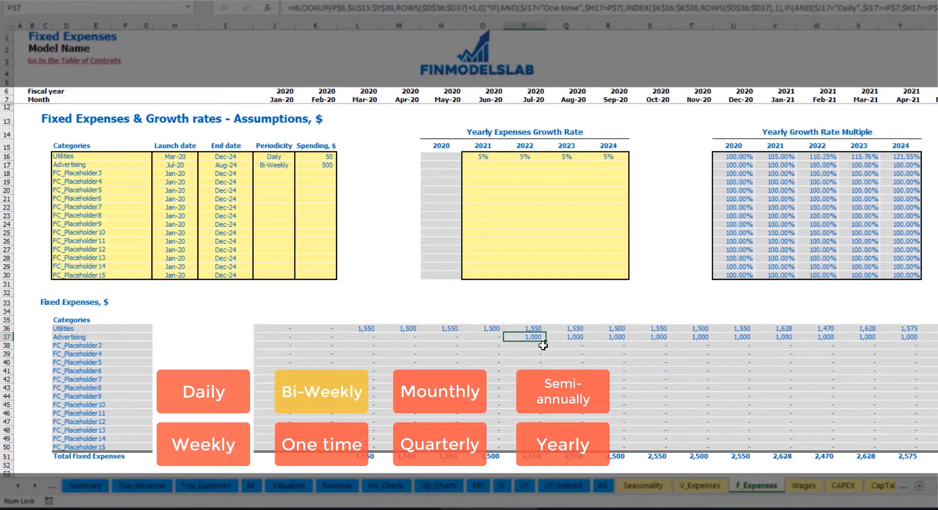
{"action": "key", "text": "Right"}
{"action": "key", "text": "Right"}
{"action": "key", "text": "Right"}
{"action": "key", "text": "Right"}
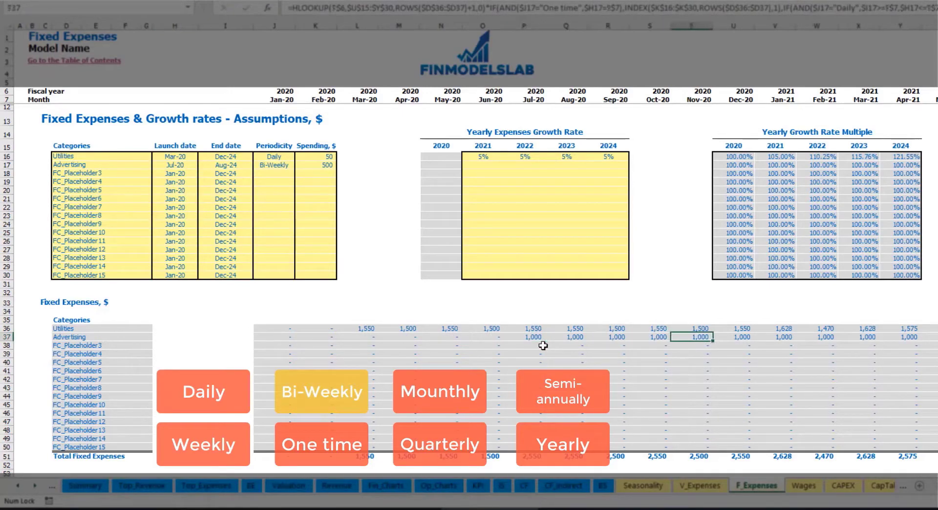
{"action": "key", "text": "Right"}
{"action": "key", "text": "Right"}
{"action": "key", "text": "Right"}
{"action": "key", "text": "Right"}
{"action": "key", "text": "Right"}
{"action": "key", "text": "Right"}
{"action": "key", "text": "Right"}
{"action": "key", "text": "Right"}
{"action": "key", "text": "Right"}
{"action": "key", "text": "Right"}
{"action": "key", "text": "Right"}
{"action": "key", "text": "Right"}
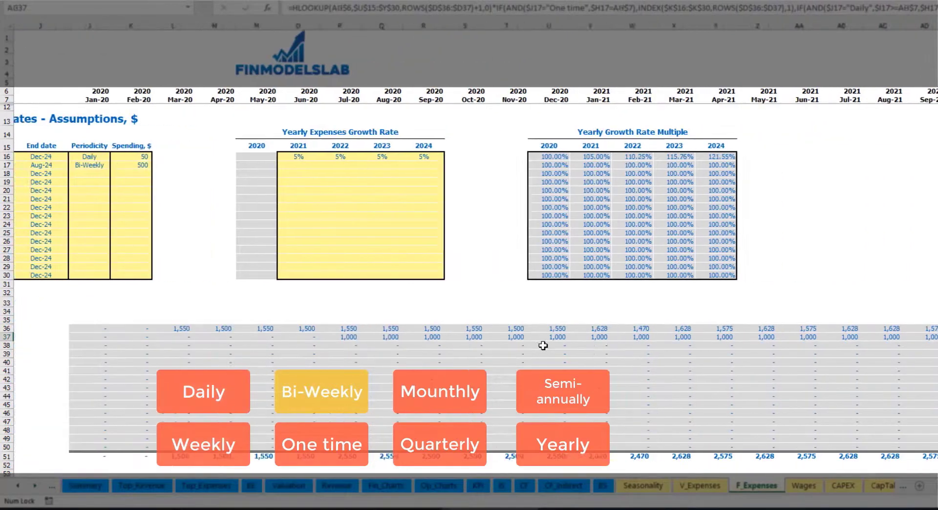
{"action": "key", "text": "Right"}
{"action": "key", "text": "Right"}
{"action": "key", "text": "Right"}
{"action": "key", "text": "Home"}
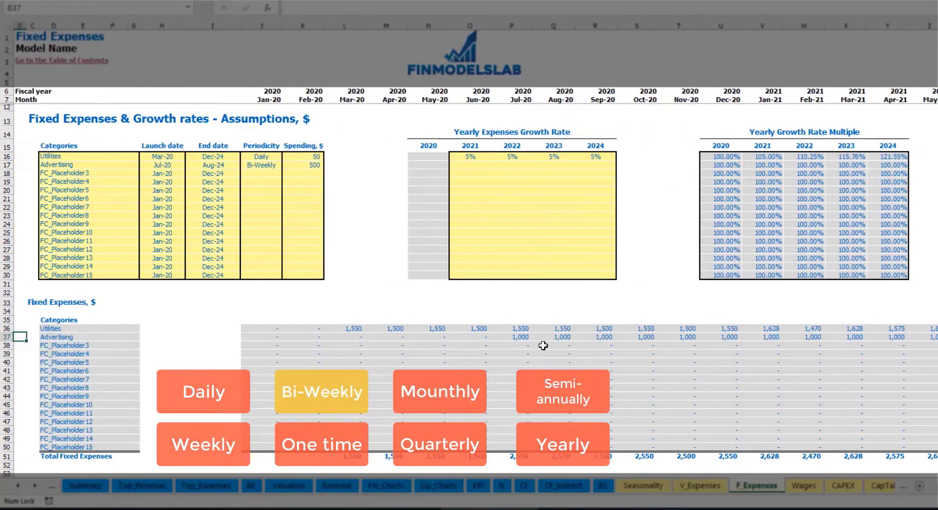
{"action": "left_click", "coordinate": [514, 338]}
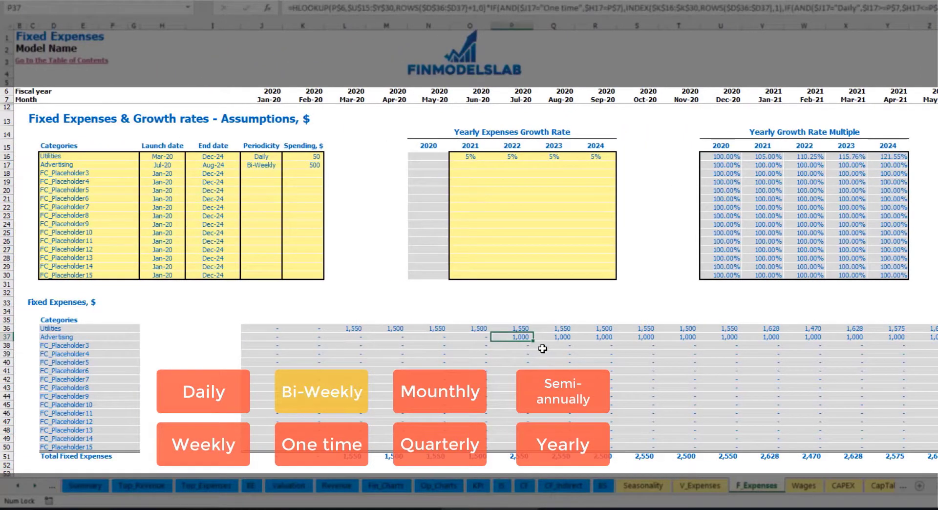
- Enter 3% as Advertising's 2021 growth rate and copy it to 2022–2024
{"action": "left_click", "coordinate": [468, 166]}
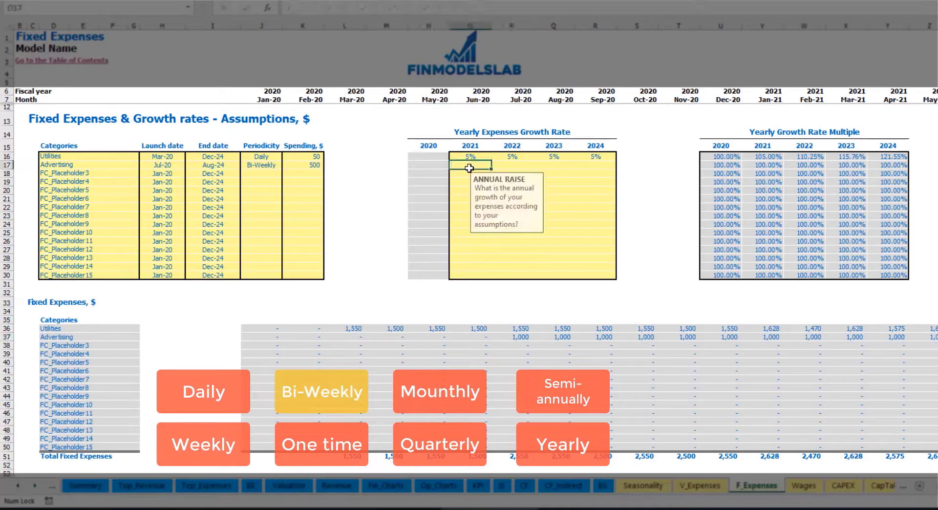
{"action": "type", "text": "3%"}
{"action": "key", "text": "ctrl+Return"}
{"action": "key", "text": "ctrl+c"}
{"action": "left_click_drag", "start_coordinate": [512, 165], "coordinate": [596, 165]}
{"action": "key", "text": "ctrl+v"}
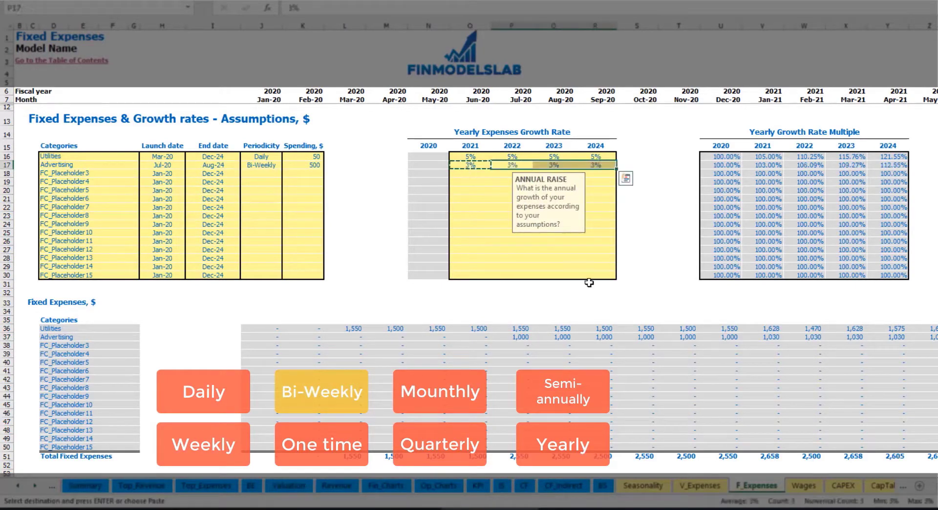
- Check the grown Advertising monthly amounts, including 1,030 in Jan-21
{"action": "left_click", "coordinate": [919, 339]}
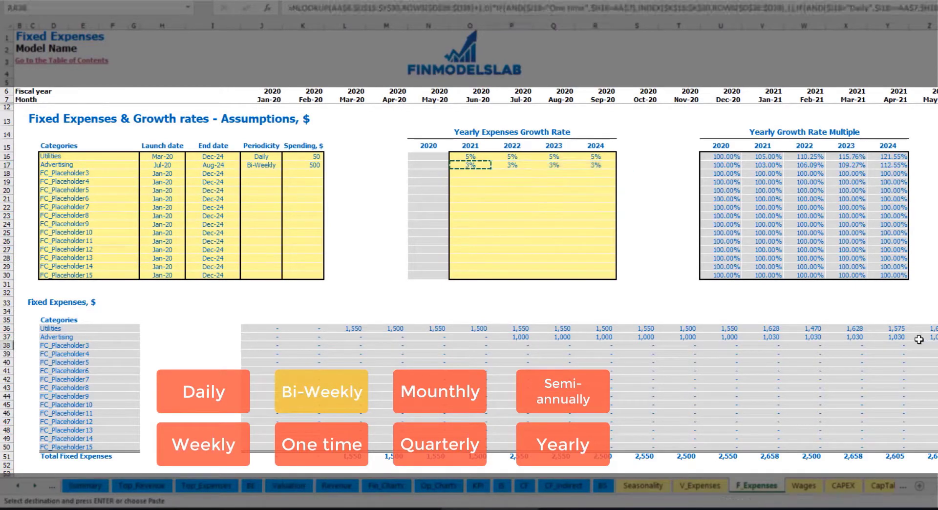
{"action": "left_click", "coordinate": [899, 336]}
{"action": "left_click", "coordinate": [774, 337]}
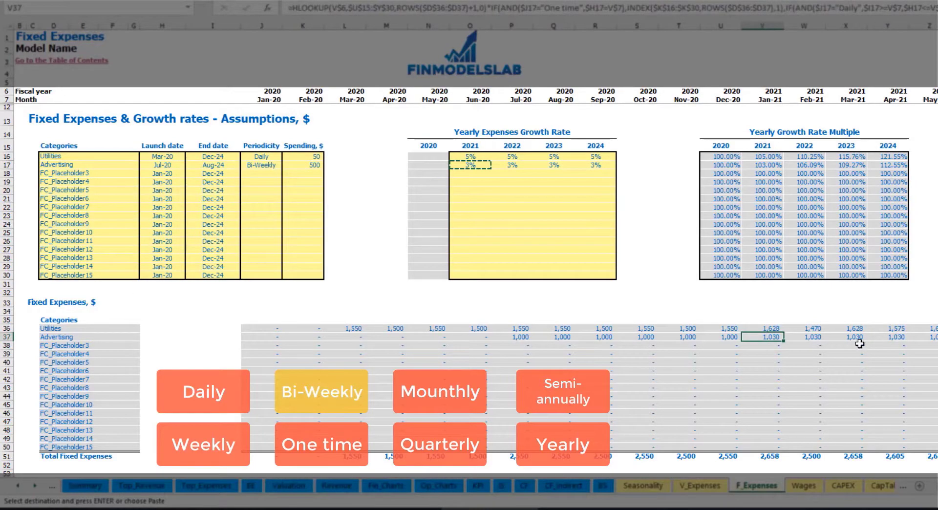
{"action": "scroll", "coordinate": [469, 244], "scroll_direction": "right", "scroll_amount": 10}
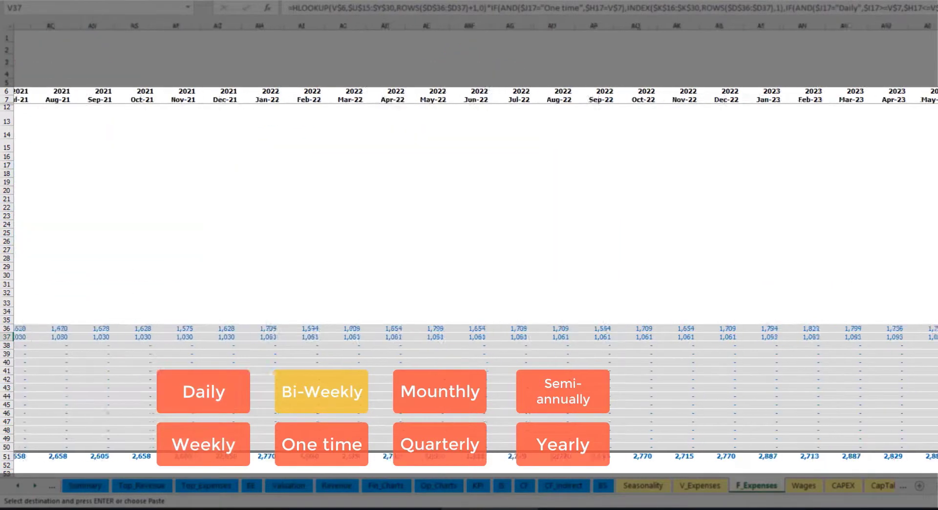
{"action": "scroll", "coordinate": [468, 244], "scroll_direction": "right", "scroll_amount": 5}
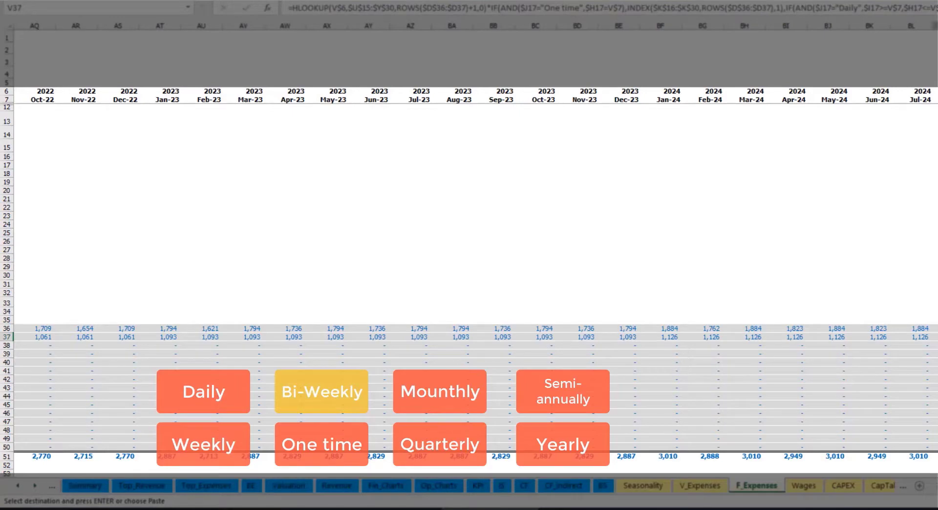
{"action": "left_click_drag", "start_coordinate": [911, 25], "coordinate": [935, 25]}
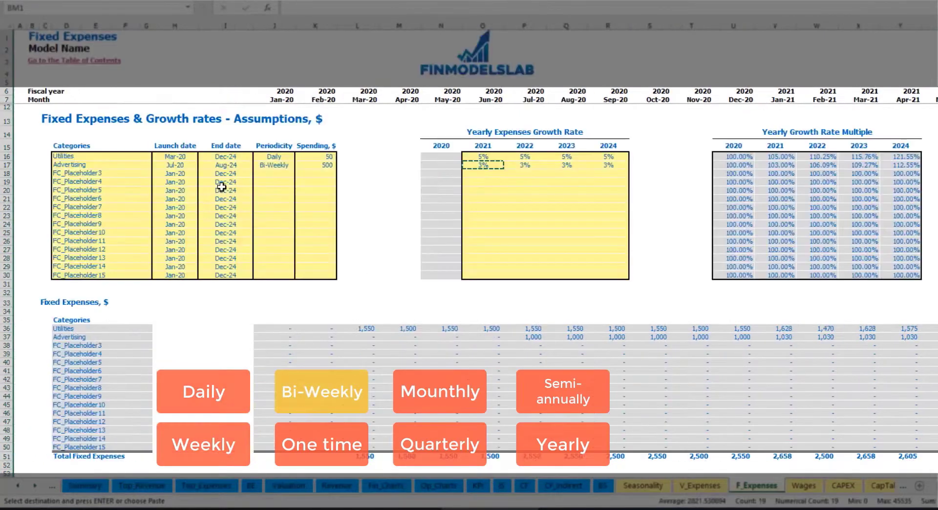
- Rename FC_Placeholder3 to Office Setup and make it a One time expense
{"action": "left_click", "coordinate": [229, 165]}
{"action": "left_click", "coordinate": [82, 173]}
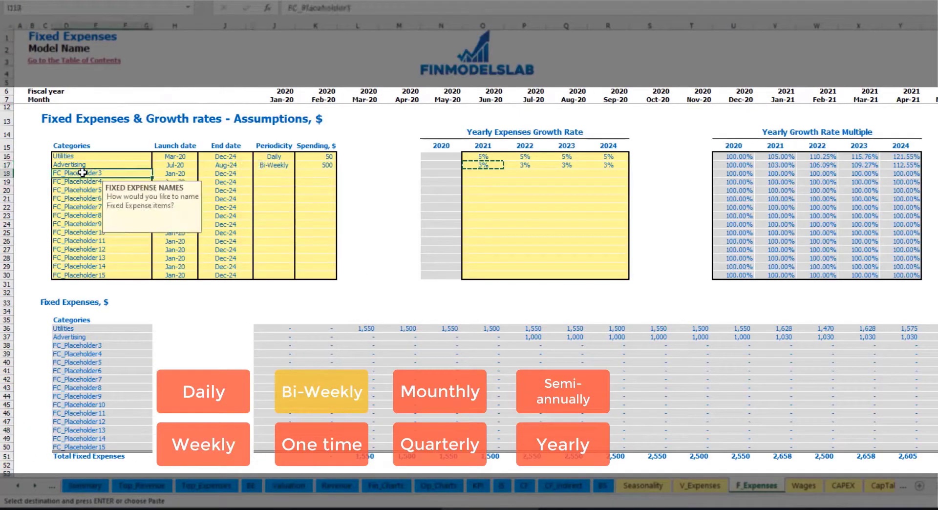
{"action": "type", "text": "S"}
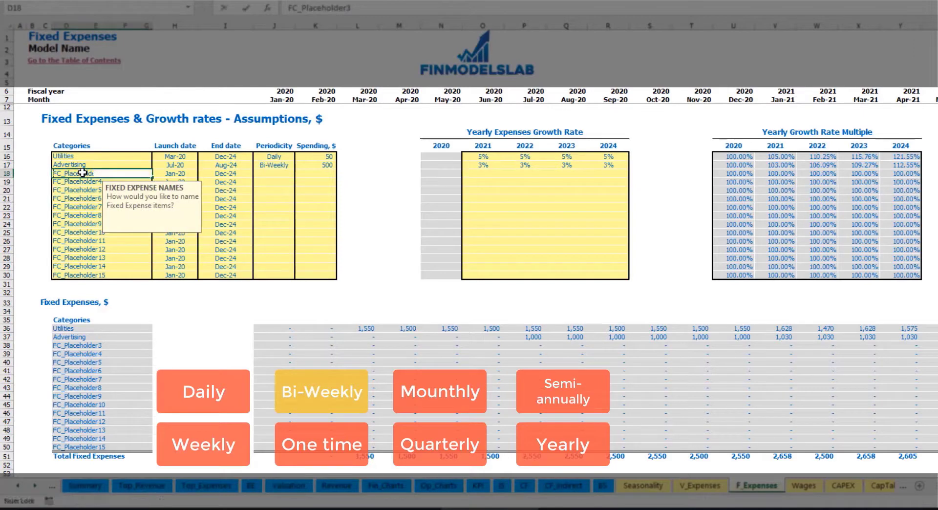
{"action": "type", "text": "e Setup"}
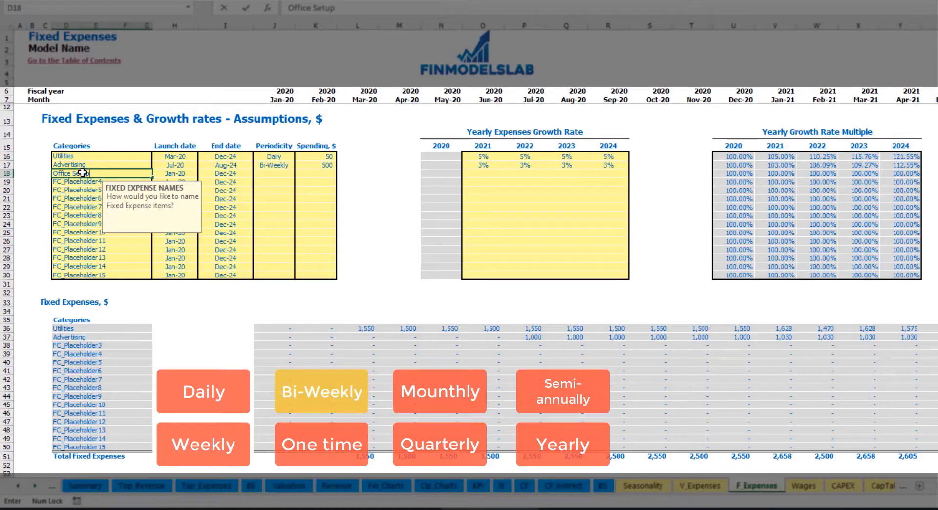
{"action": "key", "text": "Return"}
{"action": "left_click", "coordinate": [273, 174]}
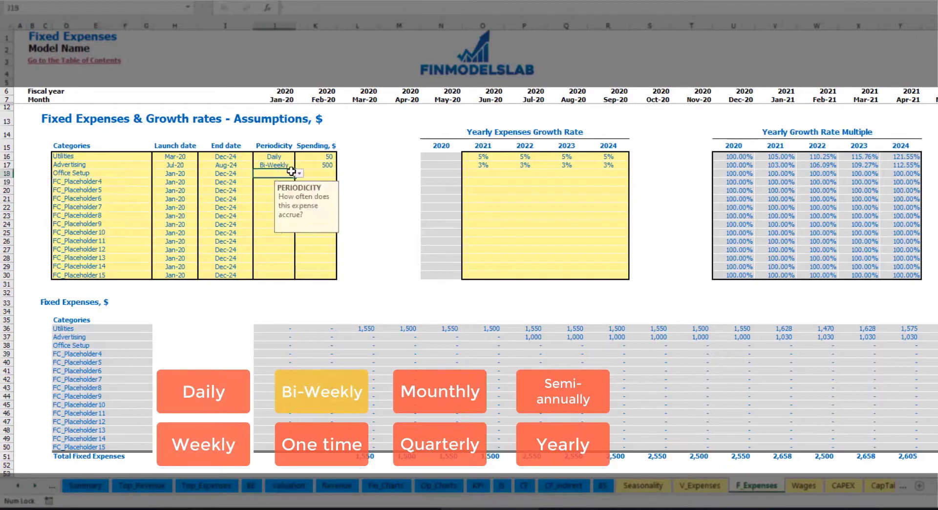
{"action": "left_click", "coordinate": [298, 174]}
{"action": "left_click", "coordinate": [274, 181]}
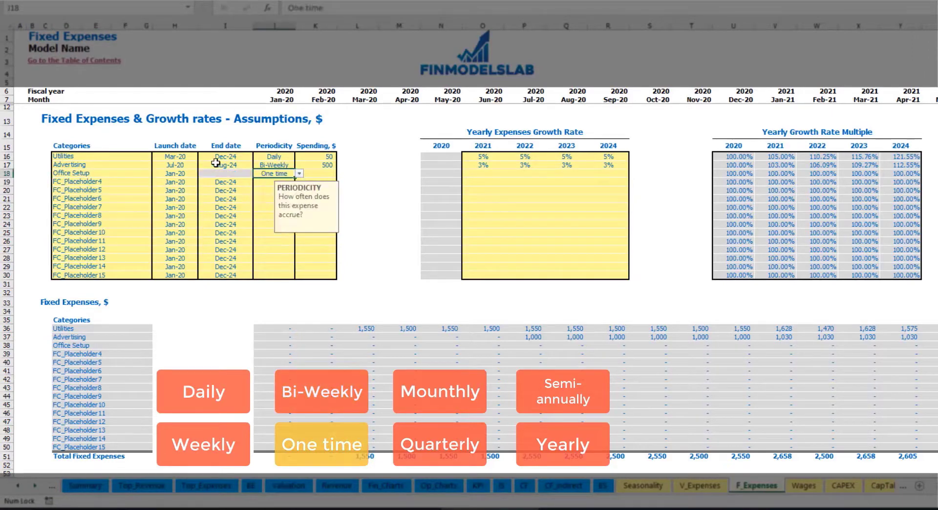
- Launch Office Setup in Feb-20 with 5,000 spending and confirm it in Feb-20
{"action": "left_click", "coordinate": [188, 173]}
{"action": "left_click", "coordinate": [202, 173]}
{"action": "left_click", "coordinate": [188, 190]}
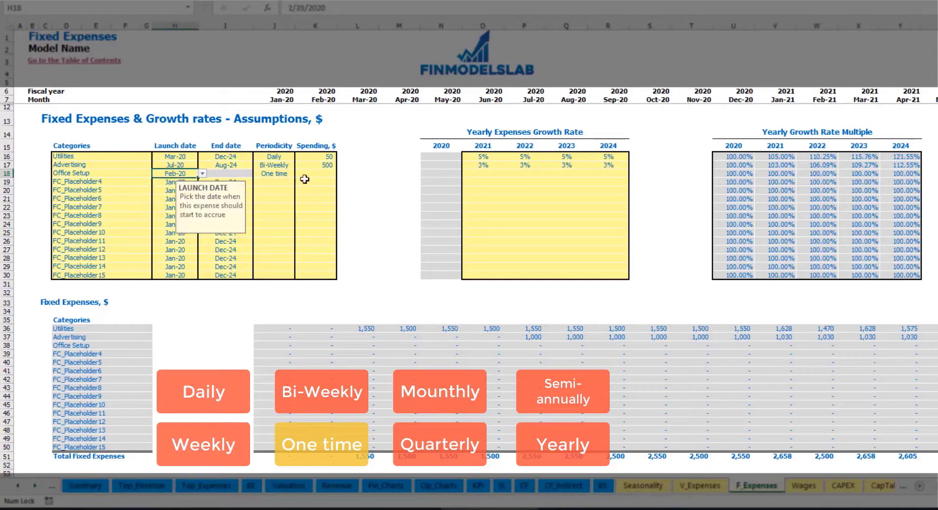
{"action": "left_click", "coordinate": [307, 174]}
{"action": "type", "text": "5000"}
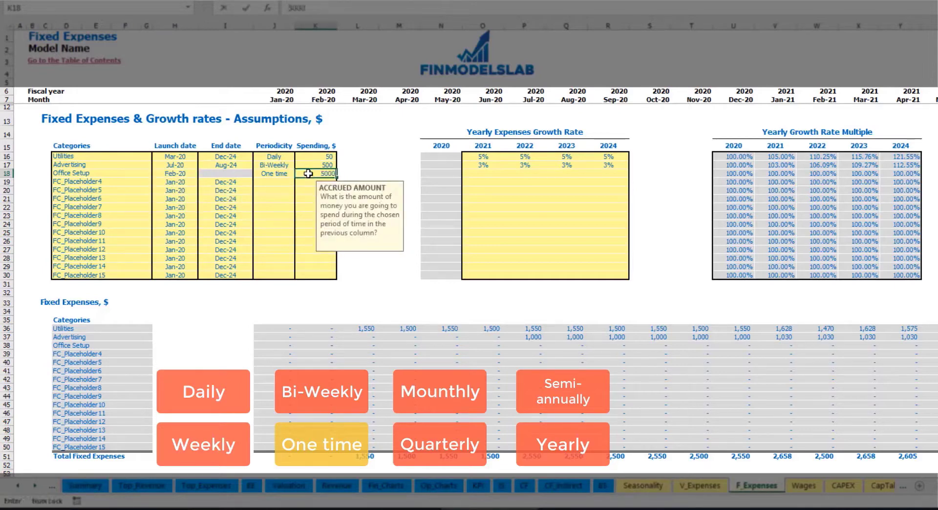
{"action": "key", "text": "Return"}
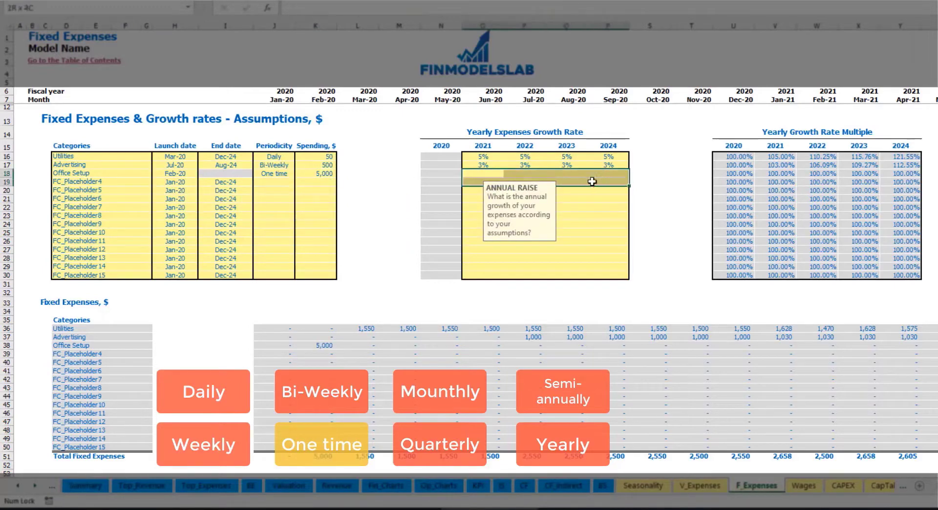
{"action": "left_click_drag", "start_coordinate": [482, 174], "coordinate": [606, 174]}
{"action": "left_click", "coordinate": [334, 342]}
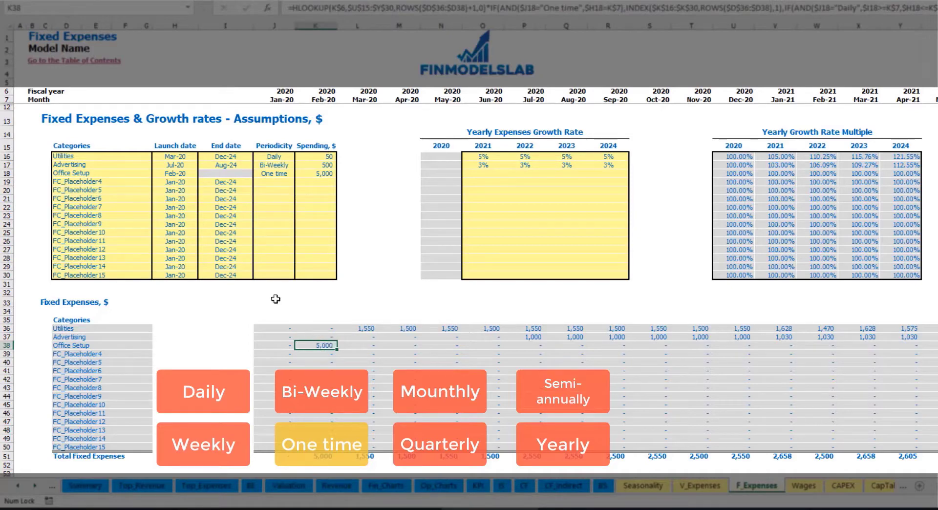
{"action": "left_click", "coordinate": [129, 186]}
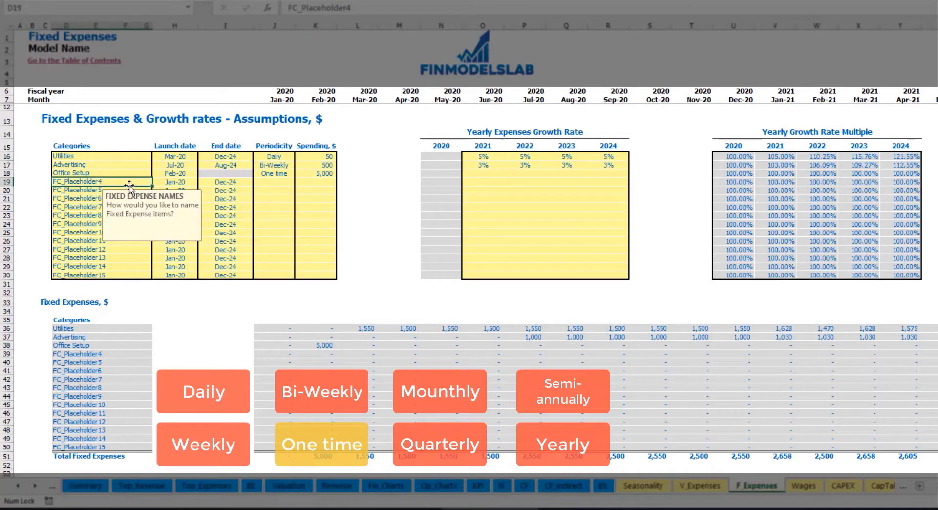
{"action": "key", "text": "BackSpace"}
{"action": "type", "text": "Insurance"}
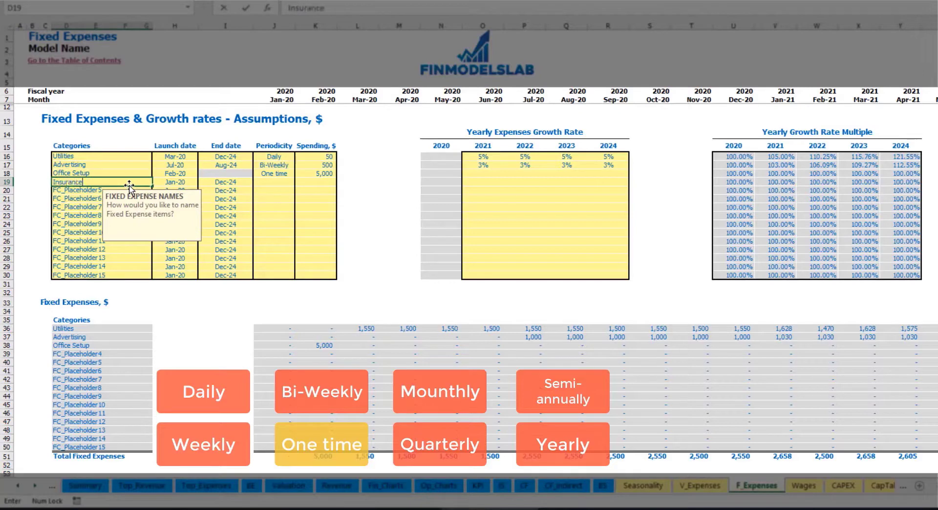
{"action": "key", "text": "Return"}
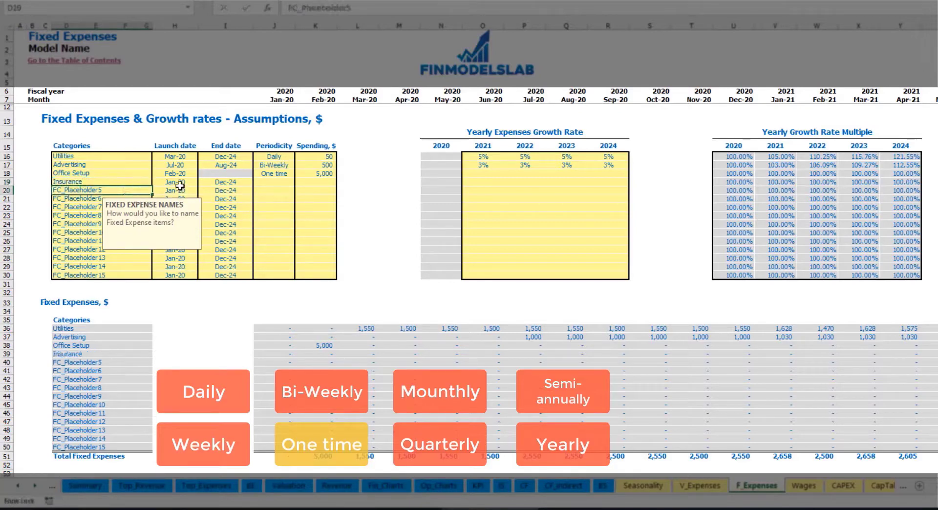
{"action": "left_click", "coordinate": [176, 184]}
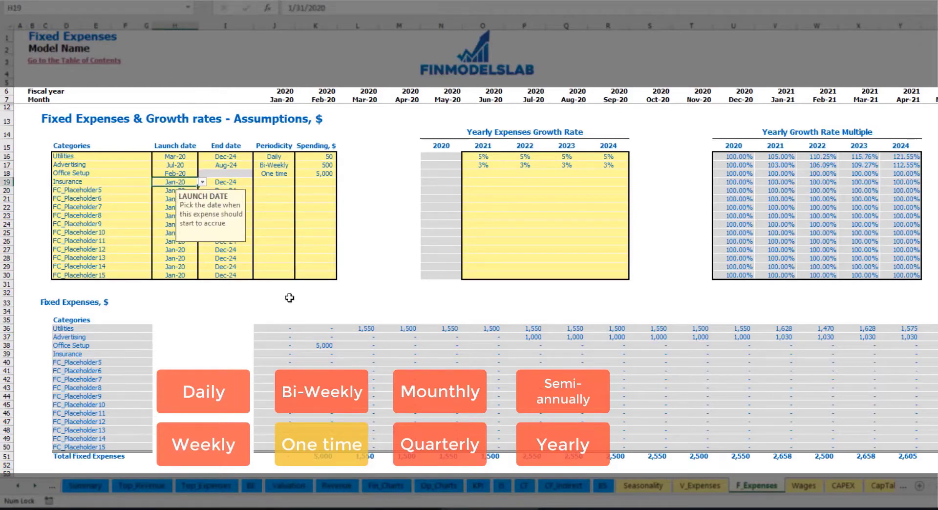
{"action": "left_click", "coordinate": [238, 185]}
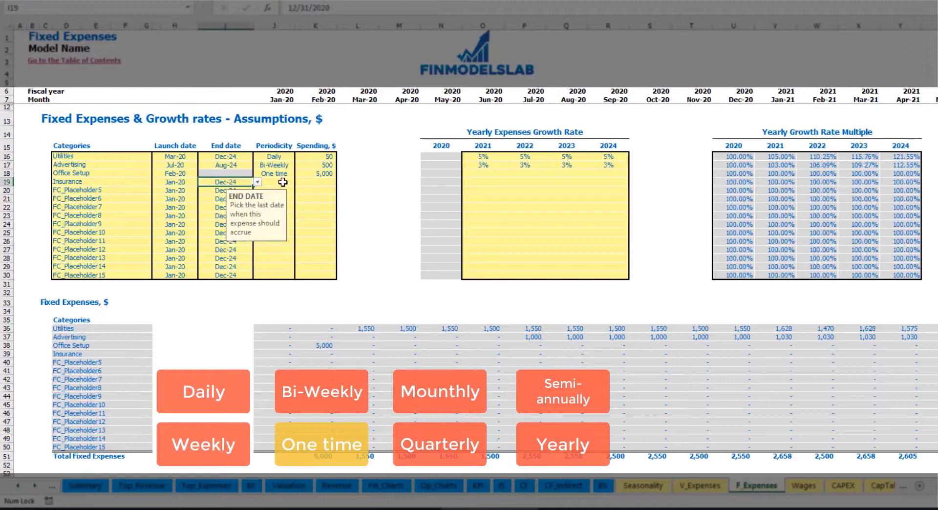
{"action": "left_click", "coordinate": [273, 182]}
{"action": "left_click", "coordinate": [299, 182]}
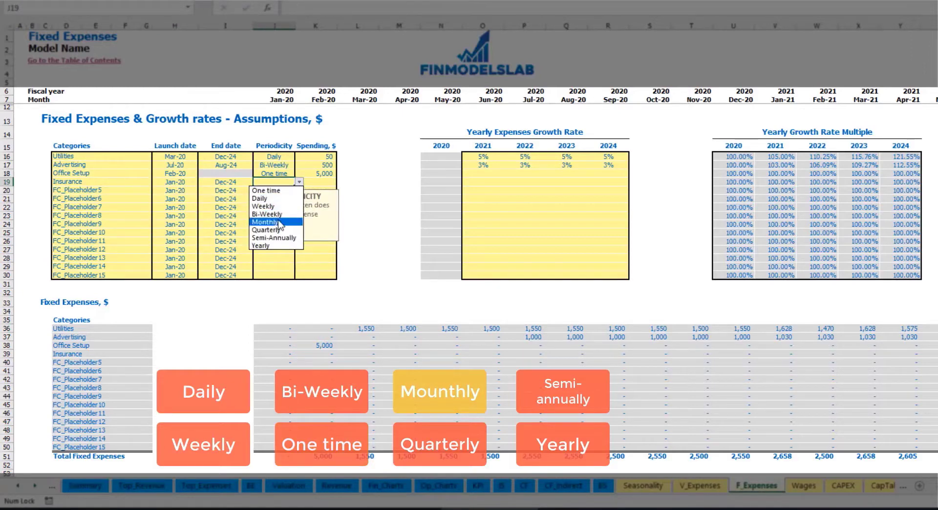
{"action": "left_click", "coordinate": [265, 221]}
{"action": "left_click", "coordinate": [321, 182]}
{"action": "type", "text": "1"}
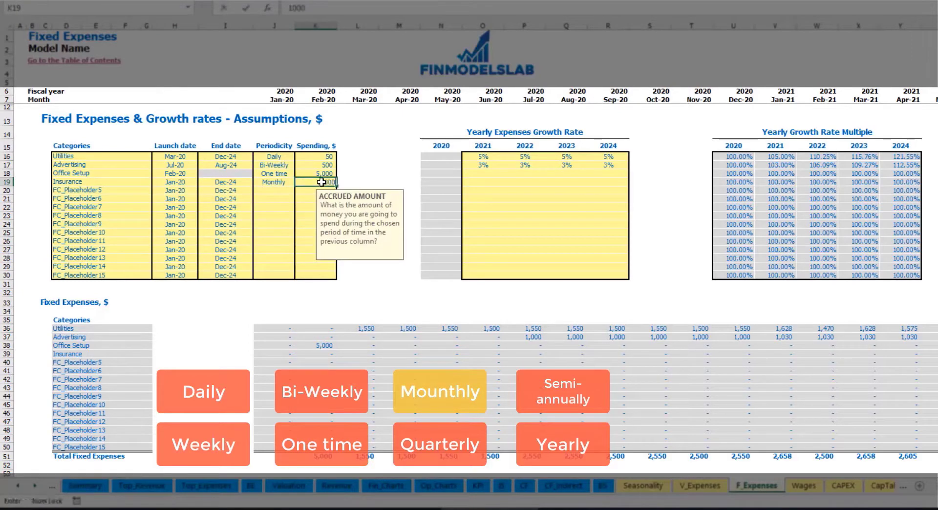
{"action": "left_click", "coordinate": [484, 183]}
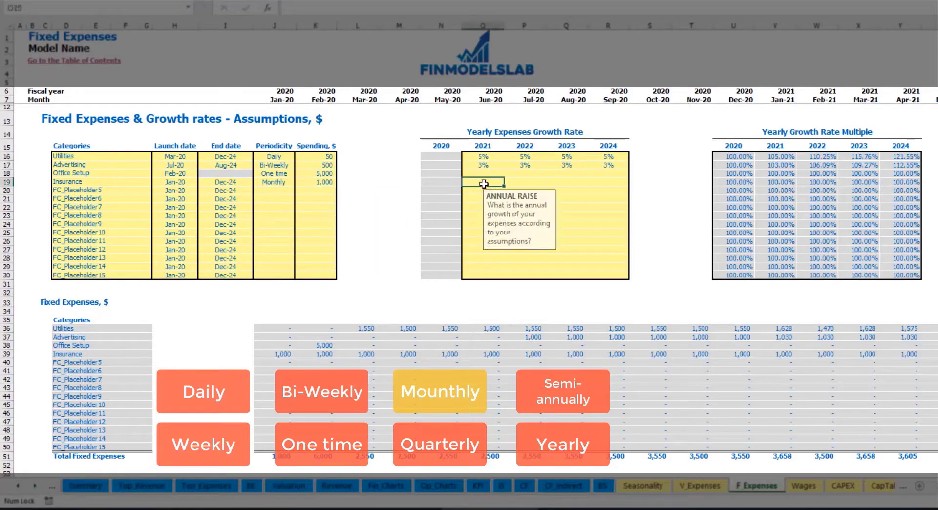
{"action": "type", "text": "5"}
{"action": "key", "text": "Return"}
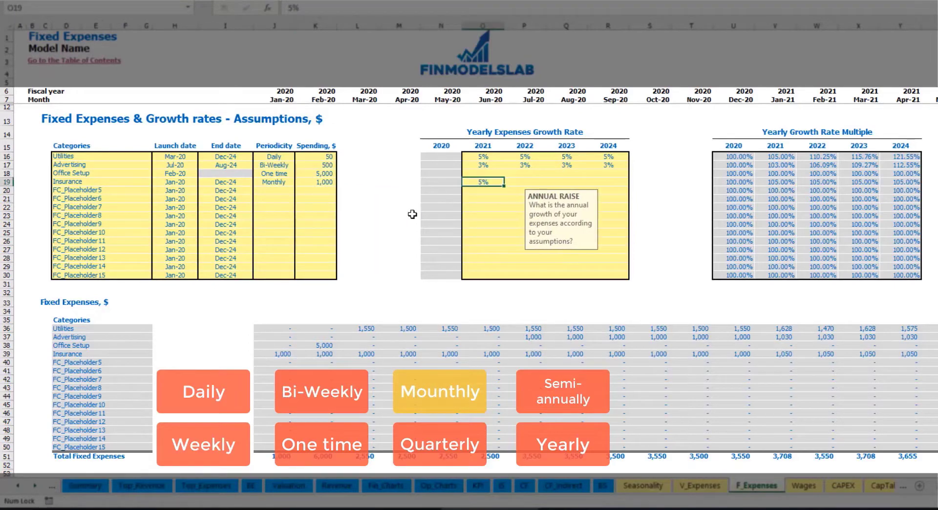
{"action": "key", "text": "Right"}
{"action": "type", "text": "3"}
{"action": "key", "text": "Return"}
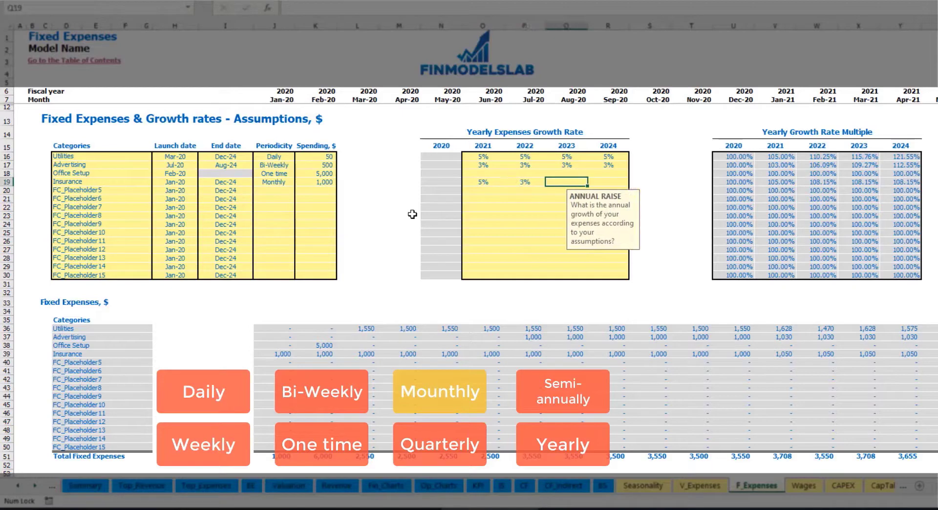
{"action": "key", "text": "Right"}
{"action": "type", "text": "2"}
{"action": "key", "text": "Right"}
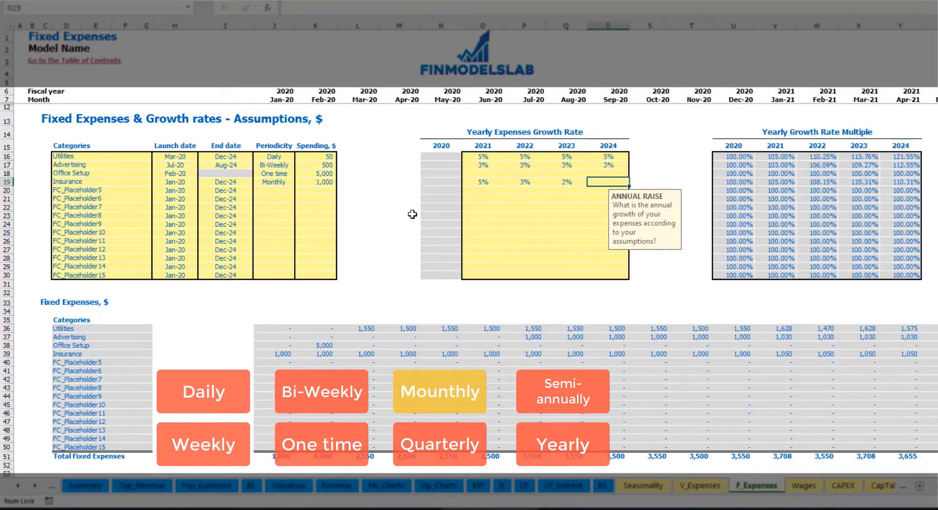
{"action": "type", "text": "1"}
{"action": "key", "text": "Return"}
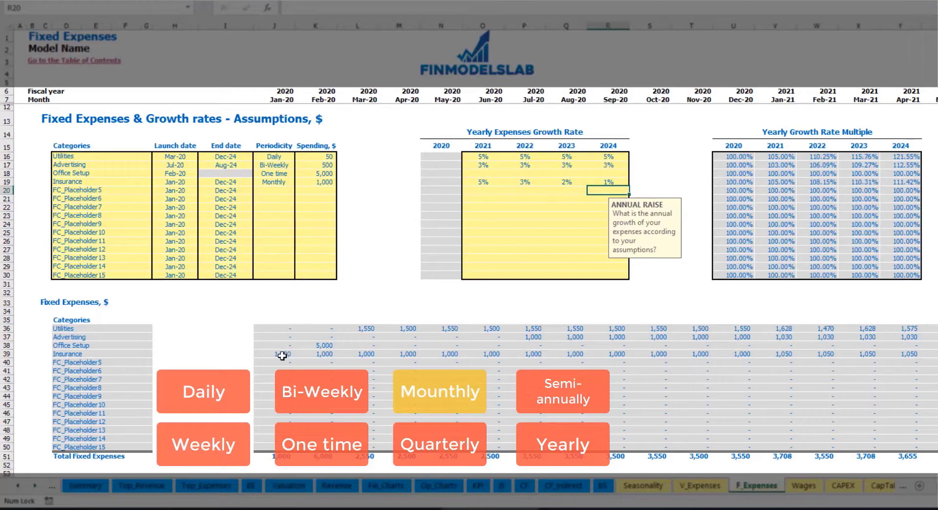
{"action": "mouse_move", "coordinate": [283, 357]}
{"action": "left_mouse_down"}
{"action": "mouse_move", "coordinate": [577, 371]}
{"action": "mouse_move", "coordinate": [761, 355]}
{"action": "left_mouse_up"}
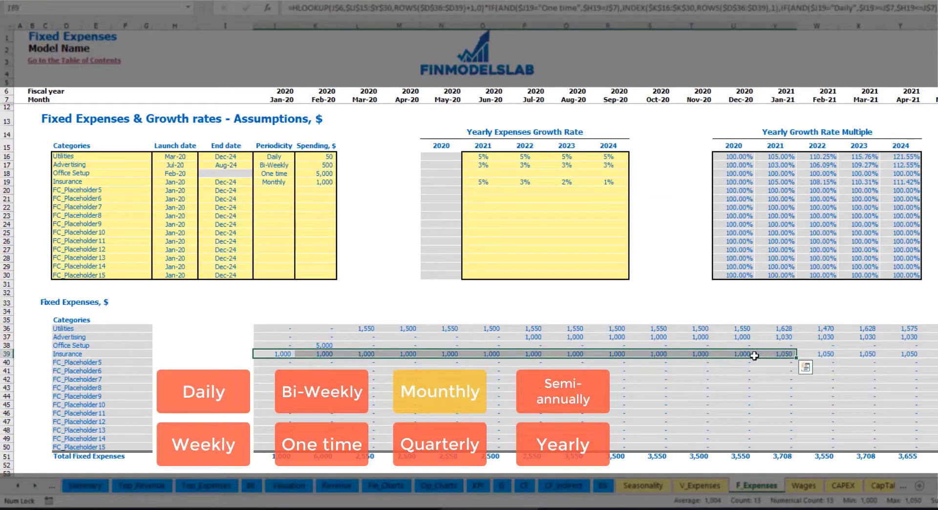
{"action": "left_click", "coordinate": [762, 355]}
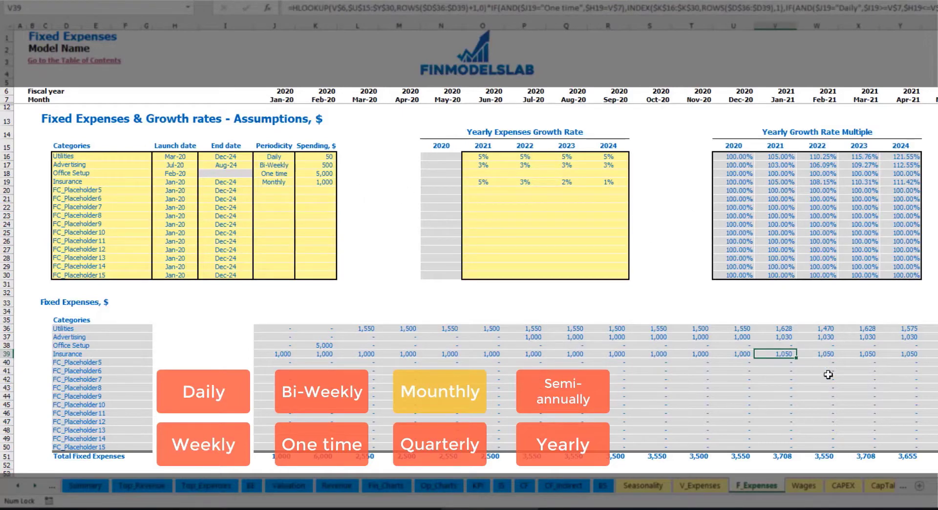
{"action": "scroll", "coordinate": [476, 239], "scroll_direction": "right", "scroll_amount": 3}
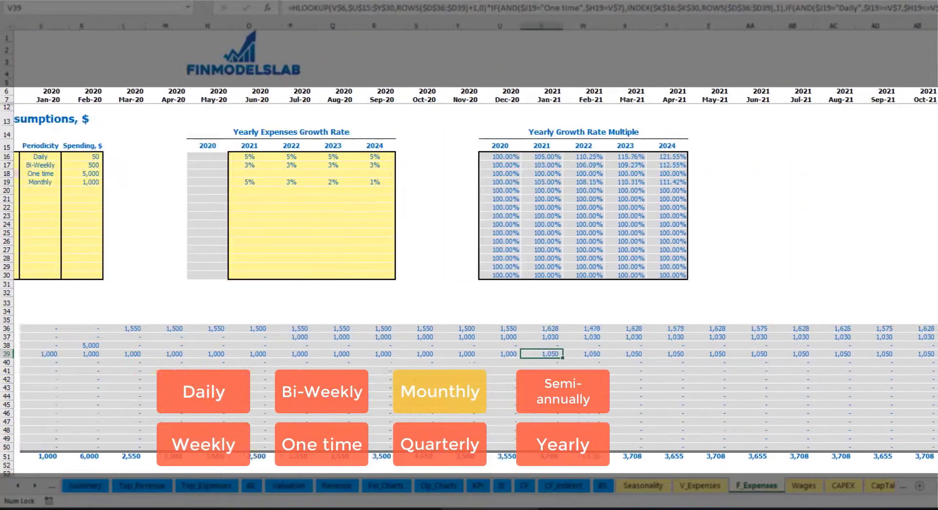
{"action": "key", "text": "ctrl+shift+Up"}
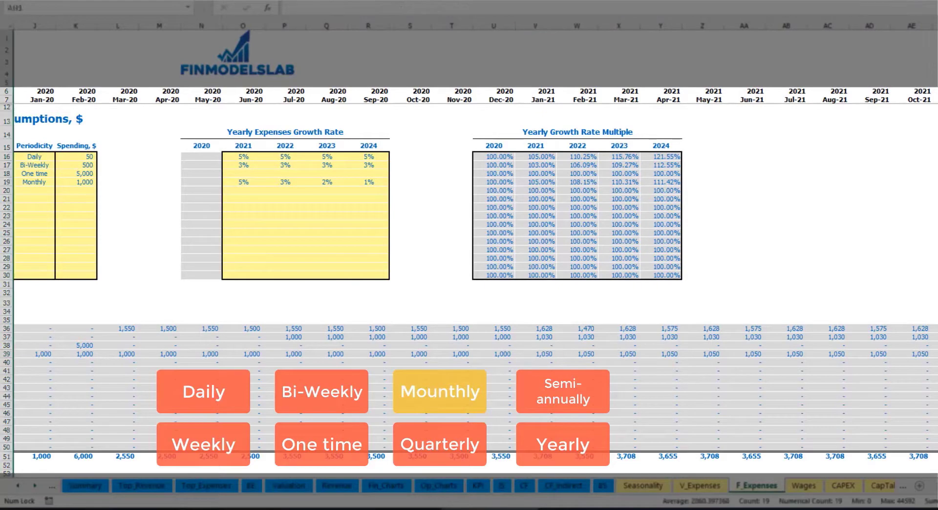
{"action": "key", "text": "ctrl+shift+Down"}
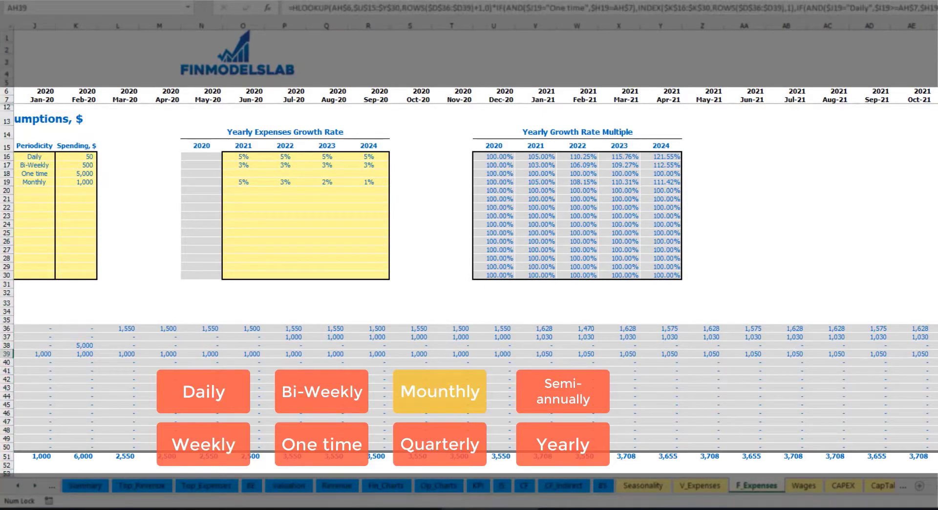
{"action": "scroll", "coordinate": [718, 377], "scroll_direction": "left", "scroll_amount": 3}
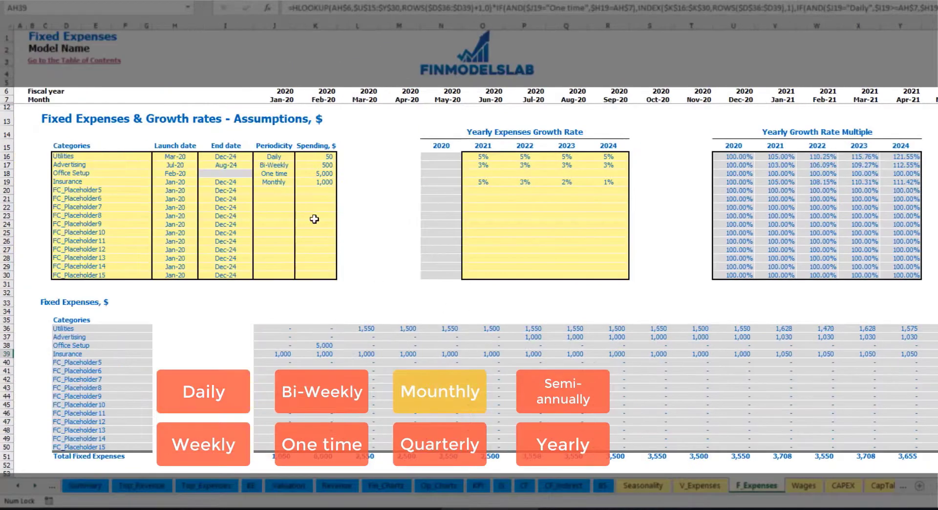
- Try a Quarterly periodicity for Insurance and check its Jan-20 and Apr-20 amounts
{"action": "left_click", "coordinate": [284, 183]}
{"action": "left_click", "coordinate": [297, 182]}
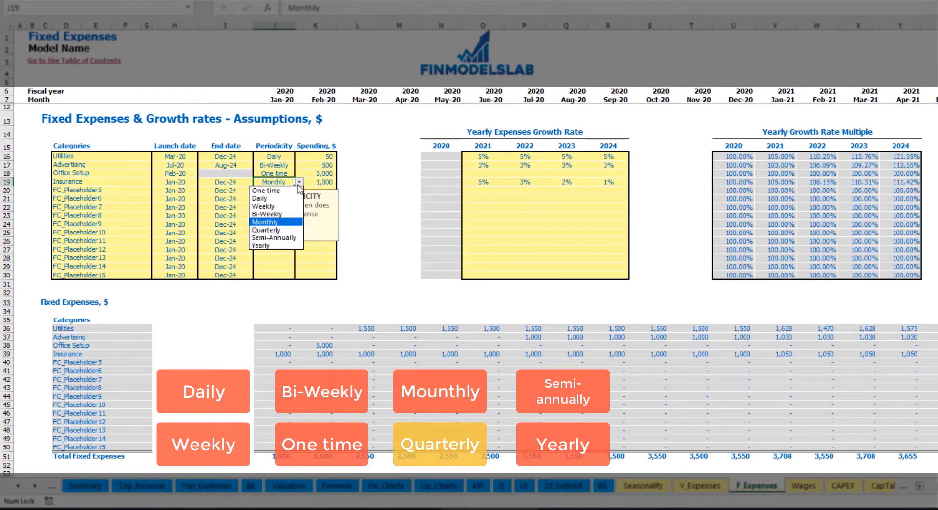
{"action": "left_click", "coordinate": [298, 232]}
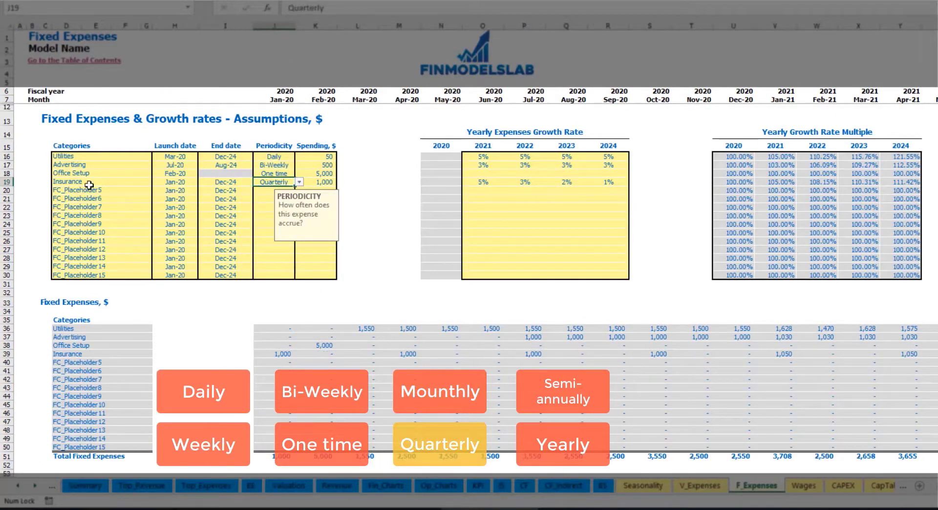
{"action": "left_click", "coordinate": [276, 353]}
{"action": "left_click", "coordinate": [406, 353]}
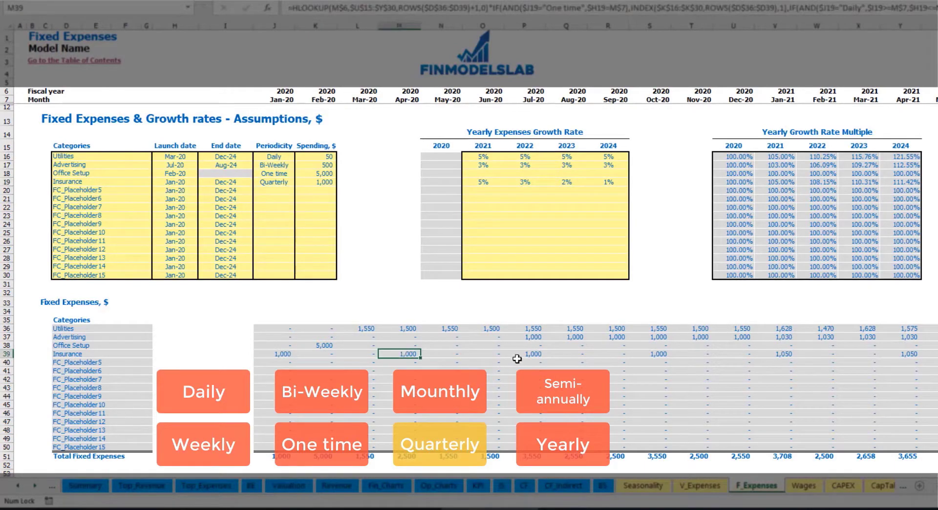
- Move the Insurance launch to Feb-20 and check the Feb-20, May-20 and Aug-20 amounts
{"action": "left_click", "coordinate": [193, 182]}
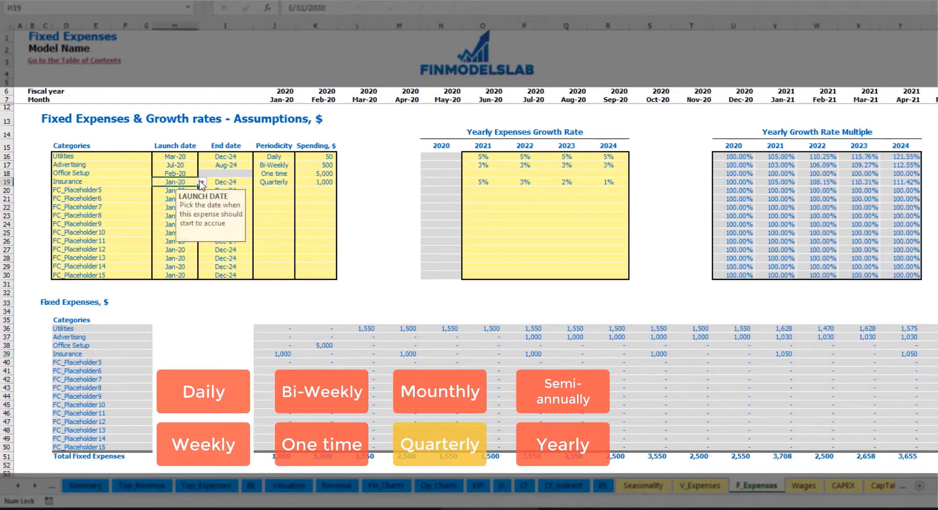
{"action": "left_click", "coordinate": [202, 182]}
{"action": "left_click", "coordinate": [177, 198]}
{"action": "left_click", "coordinate": [326, 353]}
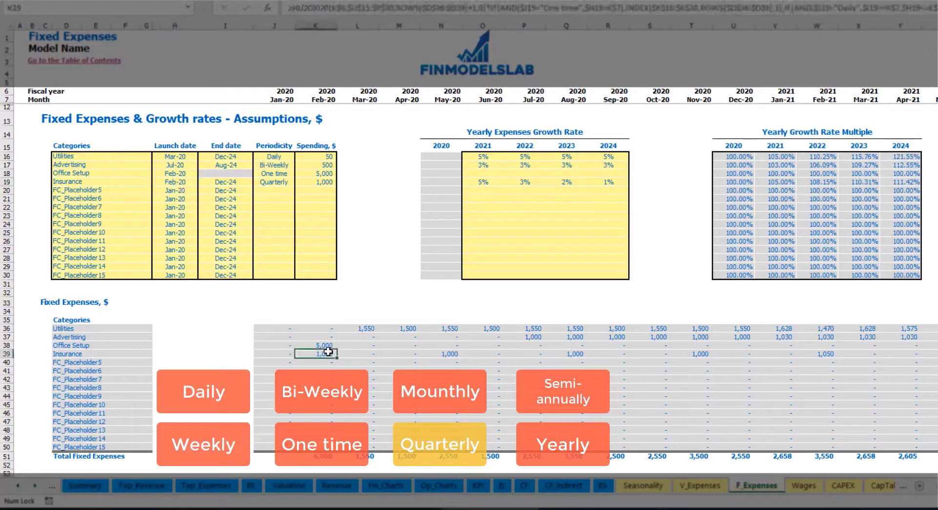
{"action": "left_click", "coordinate": [448, 354]}
{"action": "left_click", "coordinate": [572, 353]}
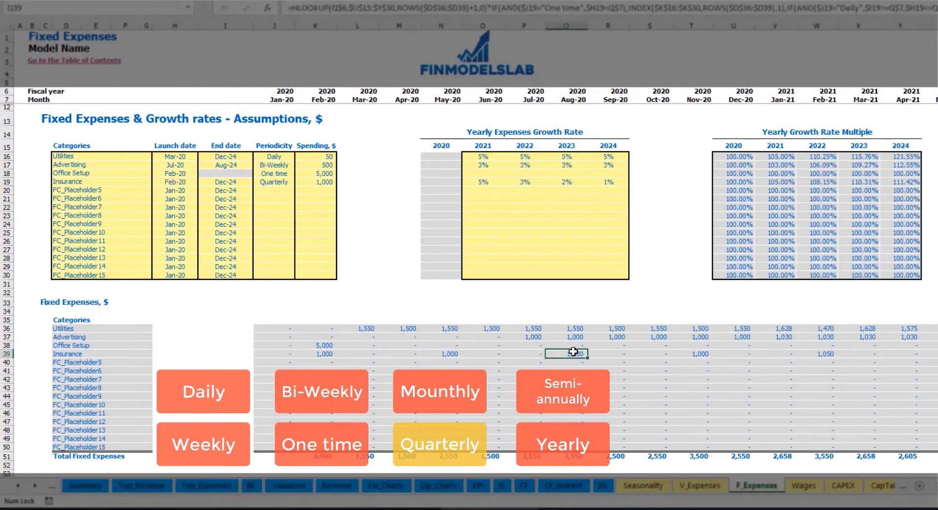
{"action": "left_click", "coordinate": [450, 354]}
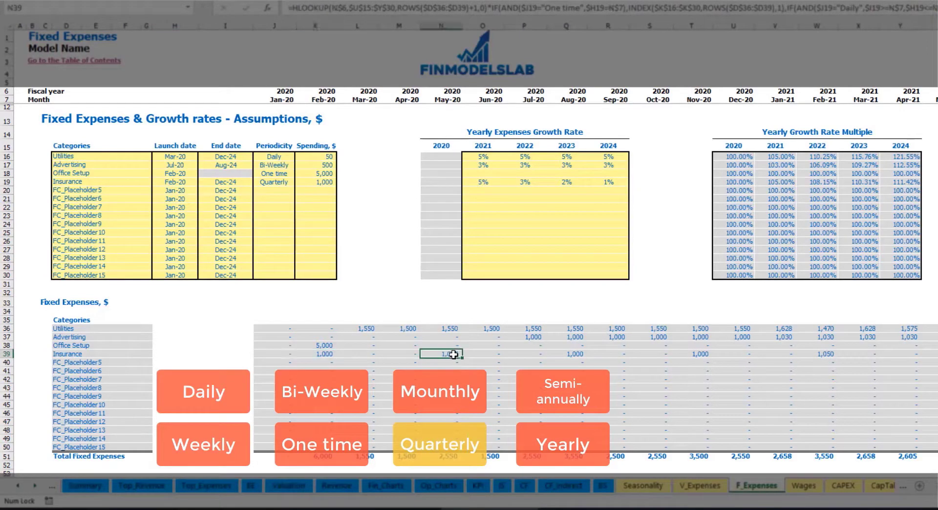
- Switch Insurance to Semi-Annually and review its 2020 and Feb-21 amounts
{"action": "left_click", "coordinate": [293, 183]}
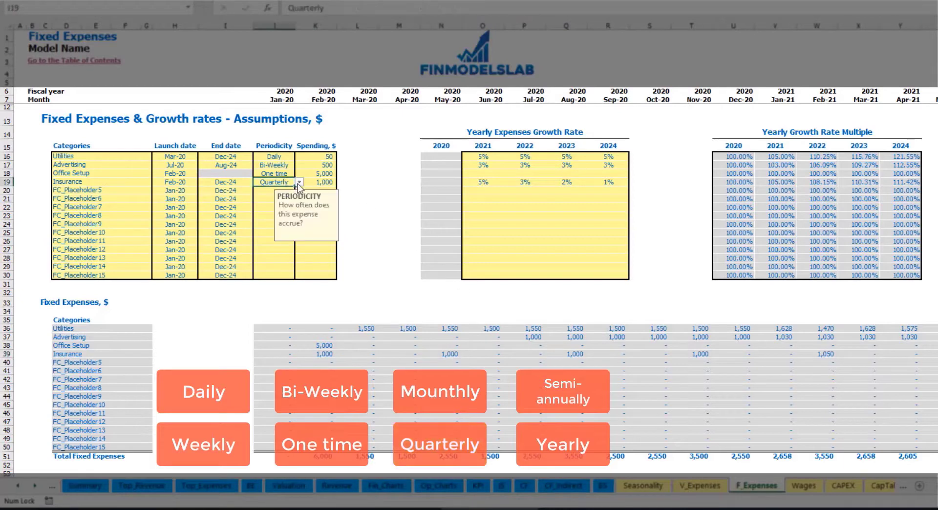
{"action": "left_click", "coordinate": [298, 181]}
{"action": "left_click", "coordinate": [274, 238]}
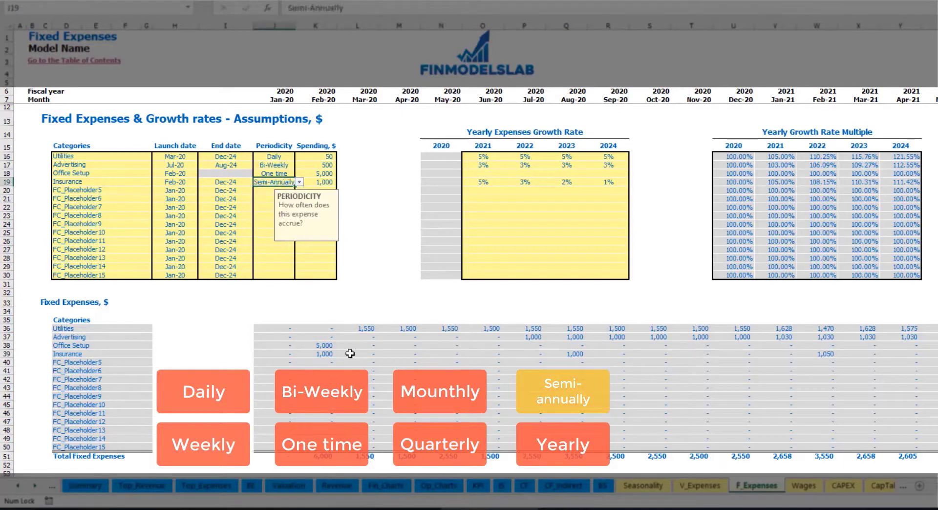
{"action": "left_click_drag", "start_coordinate": [319, 354], "coordinate": [782, 354]}
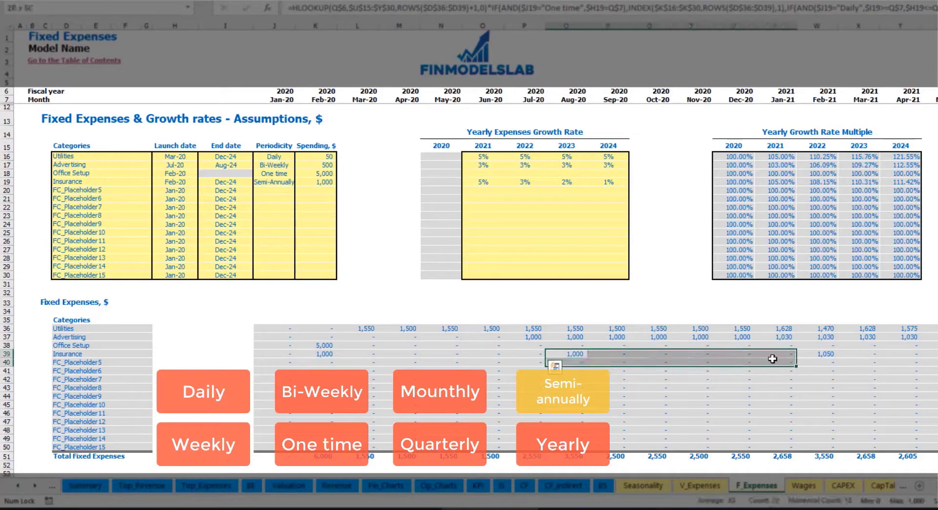
{"action": "left_click", "coordinate": [815, 362]}
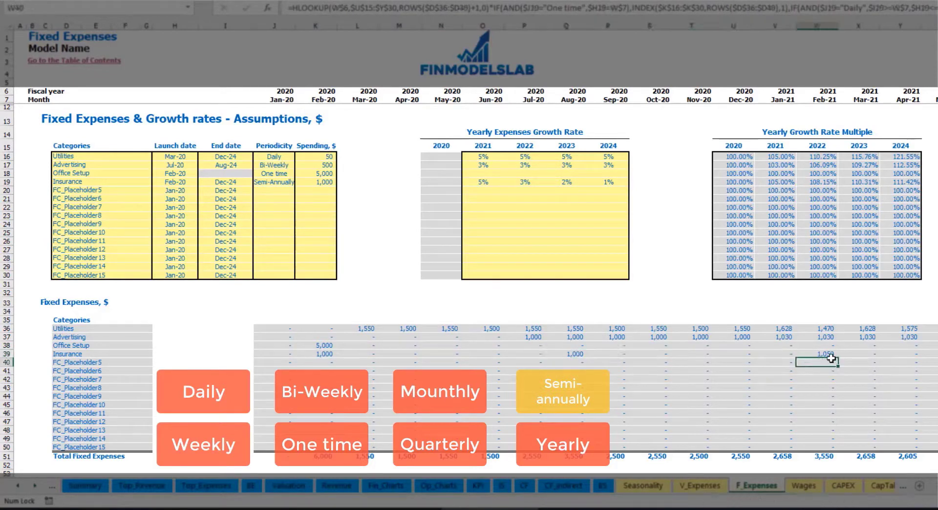
- Set Insurance to Yearly and verify its amounts, Feb-20 launch and end date
{"action": "left_click", "coordinate": [282, 182]}
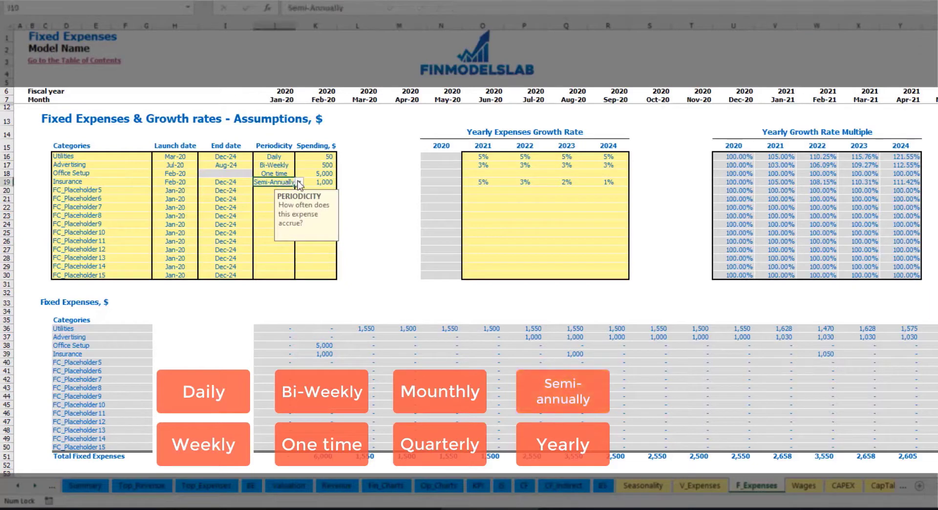
{"action": "left_click", "coordinate": [299, 182]}
{"action": "left_click", "coordinate": [267, 246]}
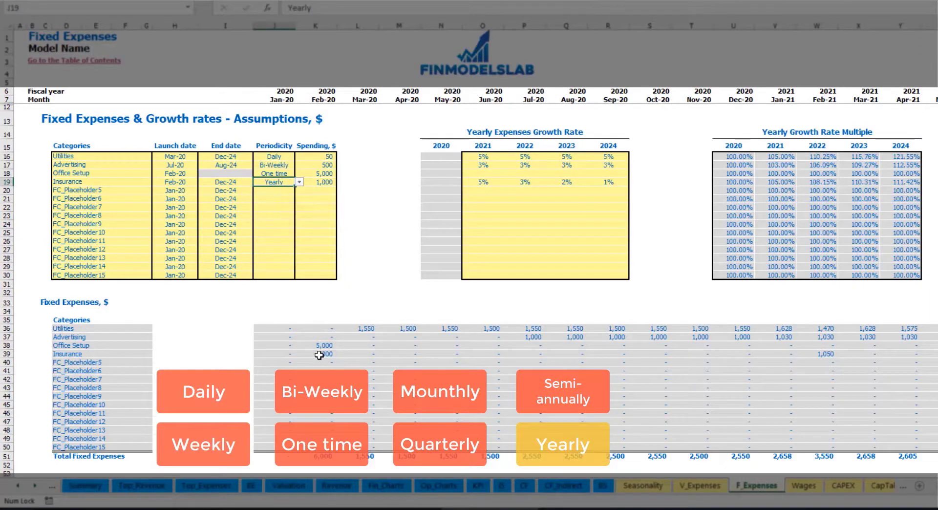
{"action": "left_click_drag", "start_coordinate": [317, 355], "coordinate": [791, 354]}
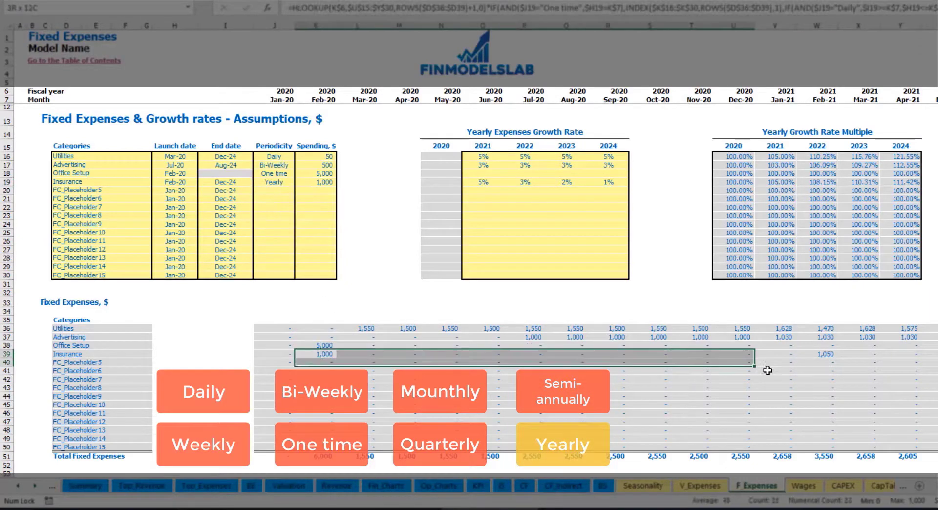
{"action": "left_click", "coordinate": [831, 355]}
{"action": "left_click", "coordinate": [181, 182]}
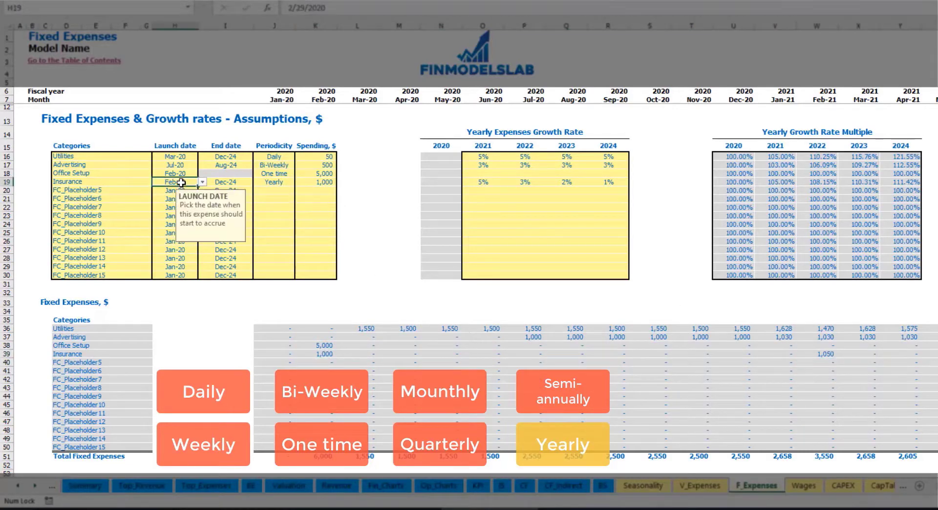
{"action": "left_click", "coordinate": [223, 179]}
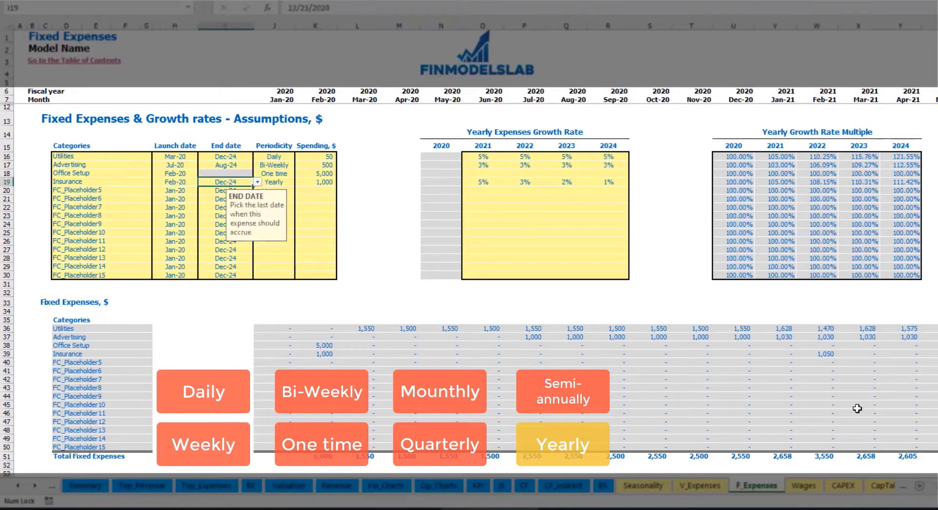
{"action": "left_click", "coordinate": [656, 275]}
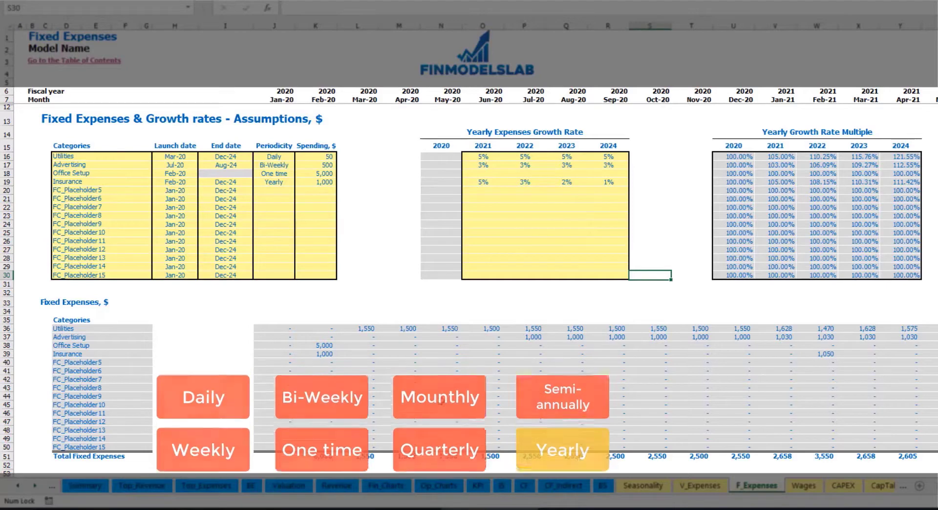
{"action": "left_click_drag", "start_coordinate": [272, 331], "coordinate": [859, 445]}
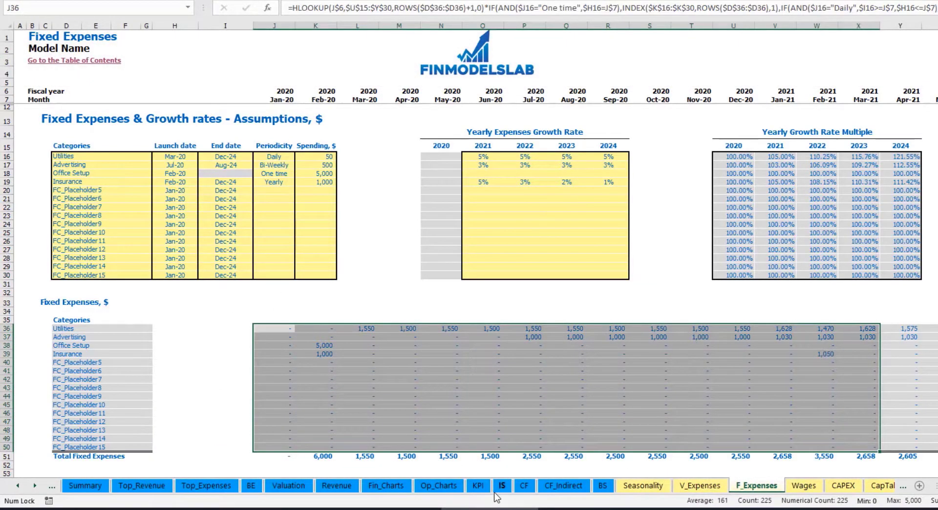
- On the IS sheet, expand Total Fixed Expenses to reveal the four expense lines
{"action": "left_click", "coordinate": [497, 490]}
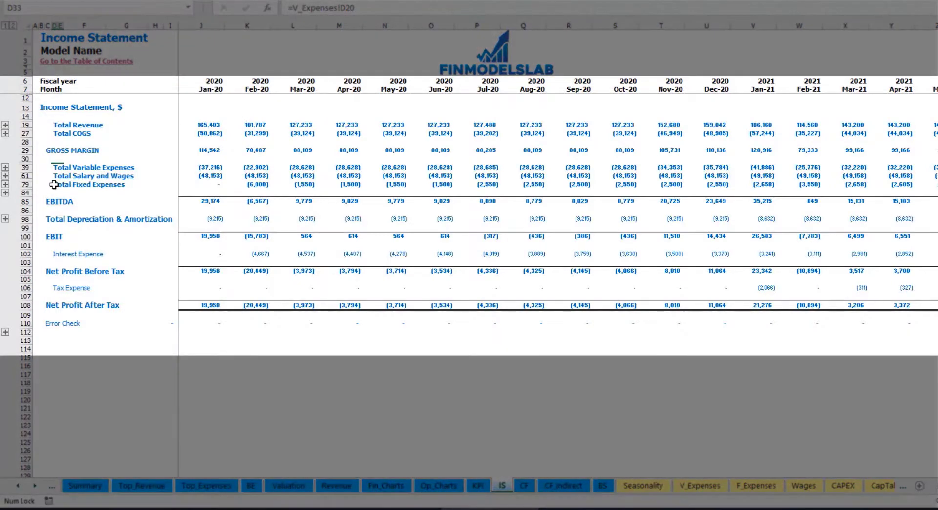
{"action": "left_click", "coordinate": [52, 185]}
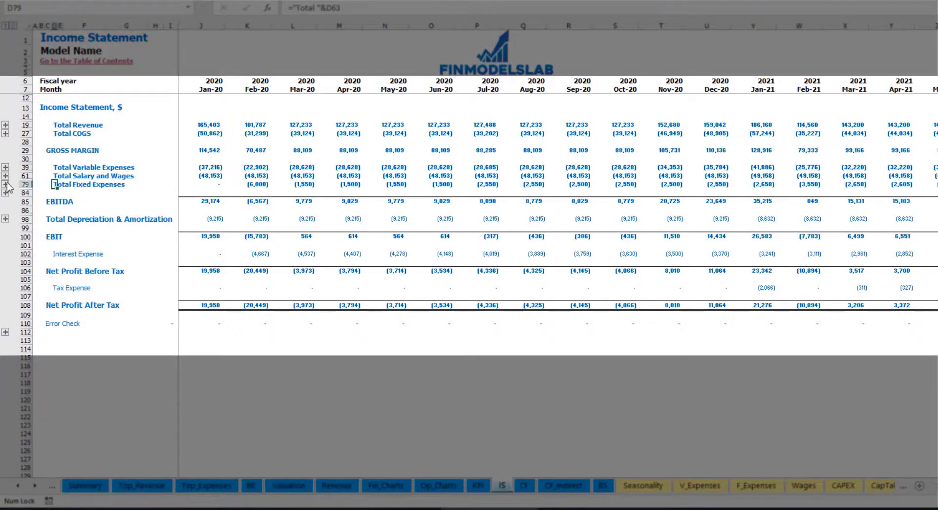
{"action": "left_click", "coordinate": [5, 184]}
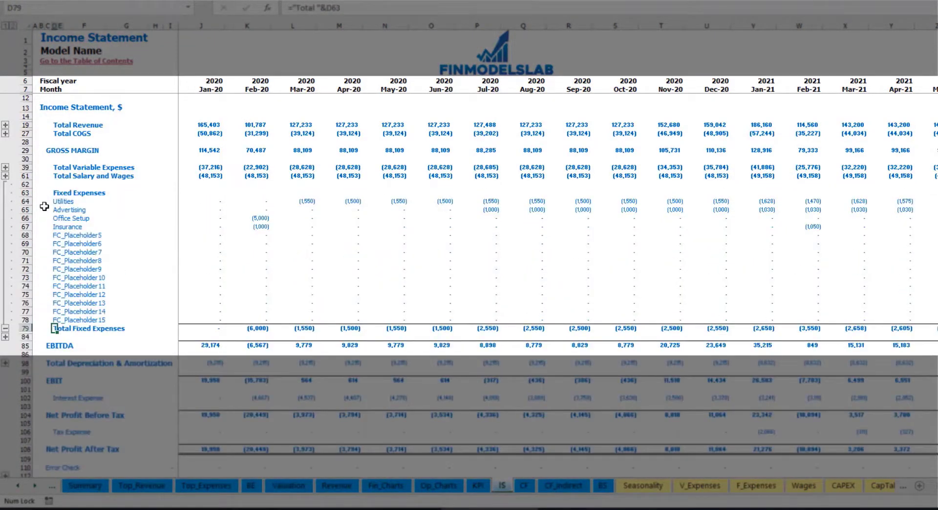
{"action": "left_click_drag", "start_coordinate": [29, 201], "coordinate": [29, 223]}
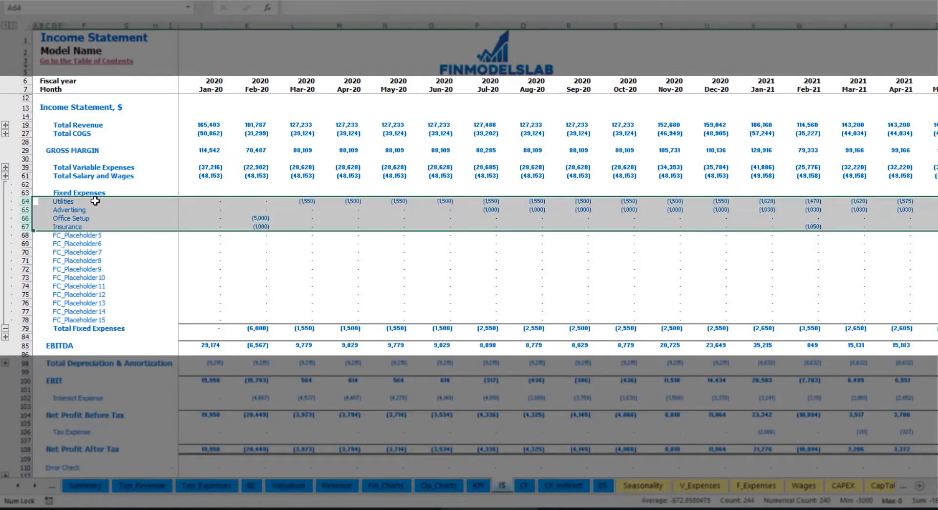
{"action": "mouse_move", "coordinate": [58, 201]}
{"action": "left_mouse_down"}
{"action": "mouse_move", "coordinate": [77, 300]}
{"action": "mouse_move", "coordinate": [62, 320]}
{"action": "left_mouse_up"}
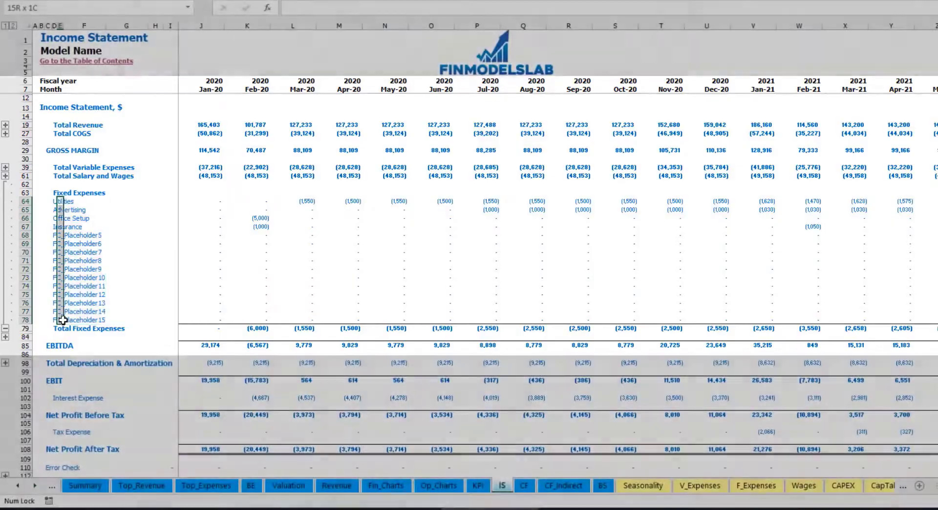
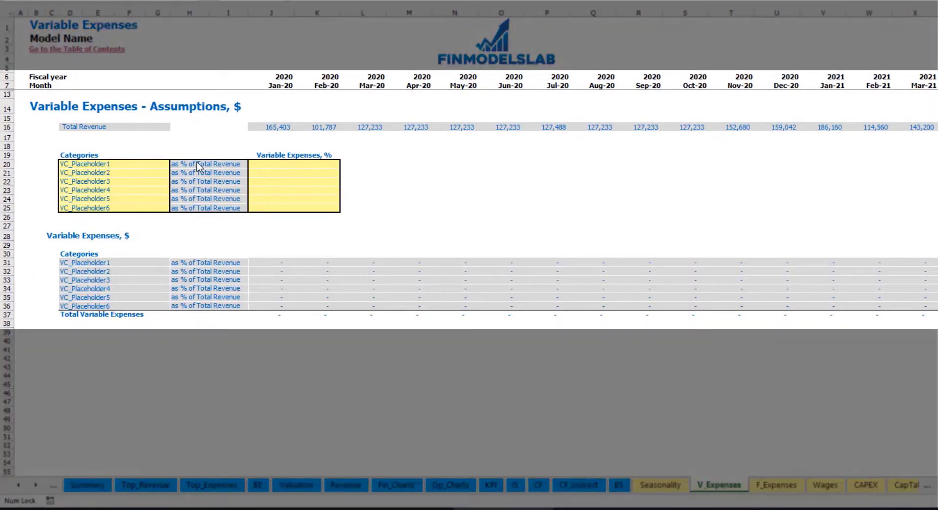
- Name the first variable expense Bank fees at 2.5% of revenue and review its monthly amounts
{"action": "left_click", "coordinate": [101, 164]}
{"action": "type", "text": "Ba"}
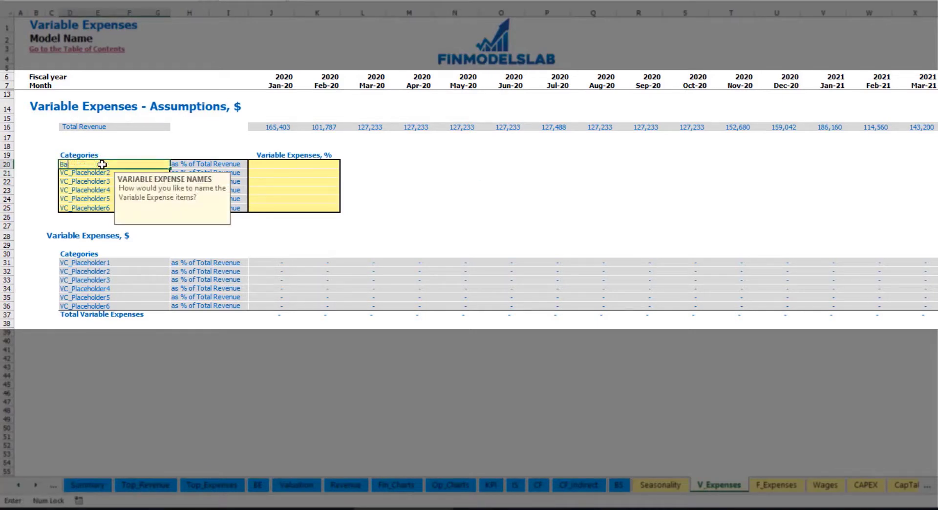
{"action": "type", "text": "nk fees"}
{"action": "key", "text": "Return"}
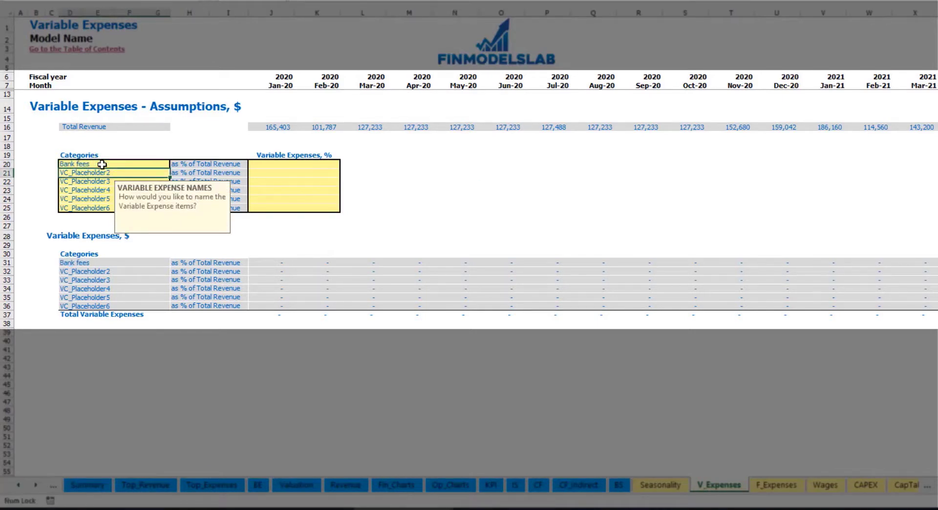
{"action": "left_click", "coordinate": [275, 164]}
{"action": "type", "text": "2.5"}
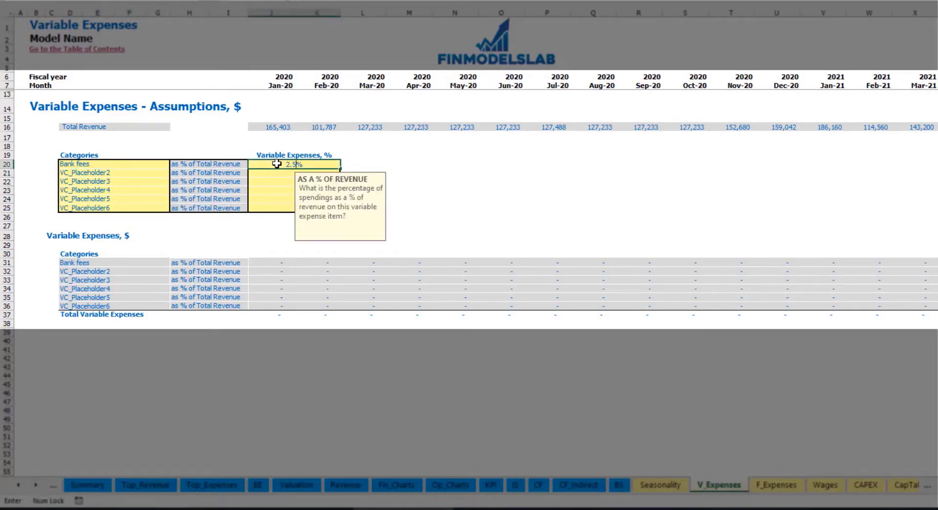
{"action": "key", "text": "Return"}
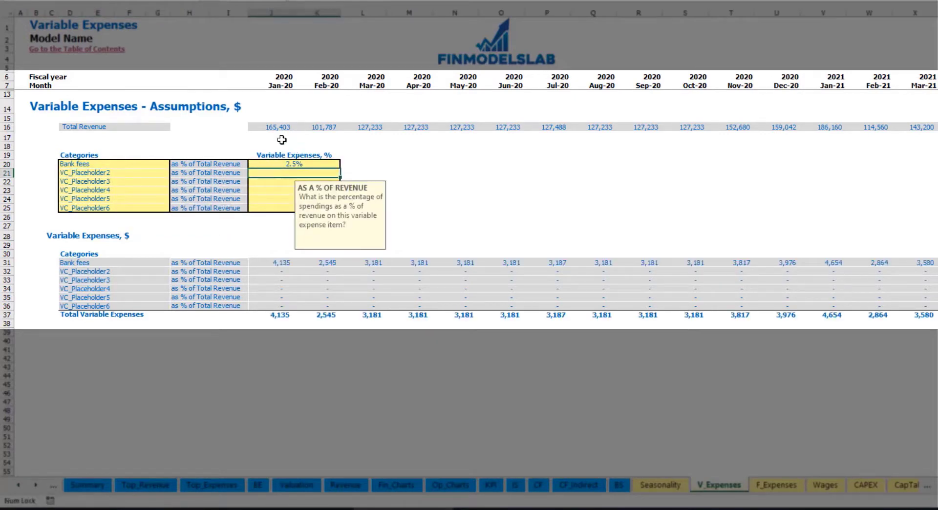
{"action": "left_click_drag", "start_coordinate": [274, 127], "coordinate": [731, 127]}
{"action": "scroll", "coordinate": [238, 261], "scroll_direction": "right", "scroll_amount": 15}
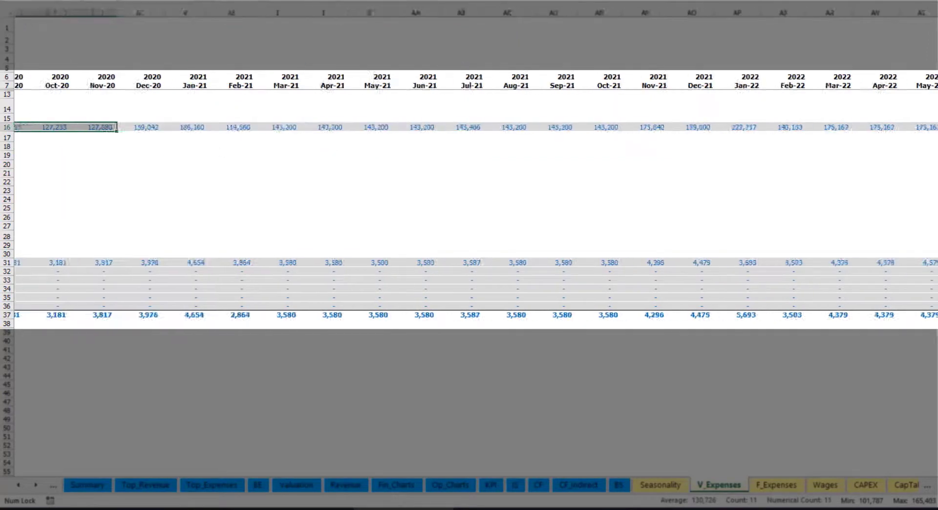
{"action": "scroll", "coordinate": [238, 261], "scroll_direction": "right", "scroll_amount": 15}
{"action": "scroll", "coordinate": [238, 261], "scroll_direction": "left", "scroll_amount": 20}
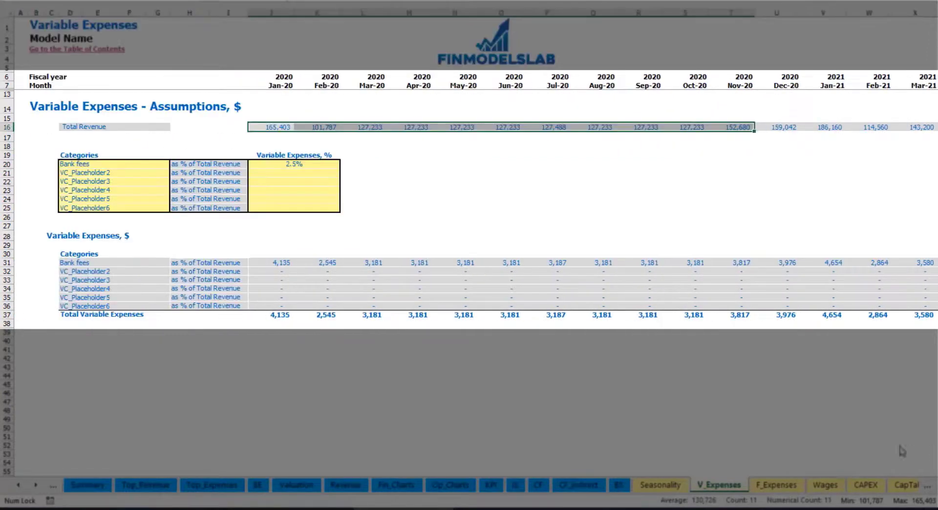
{"action": "left_click", "coordinate": [288, 262]}
{"action": "left_click", "coordinate": [361, 263]}
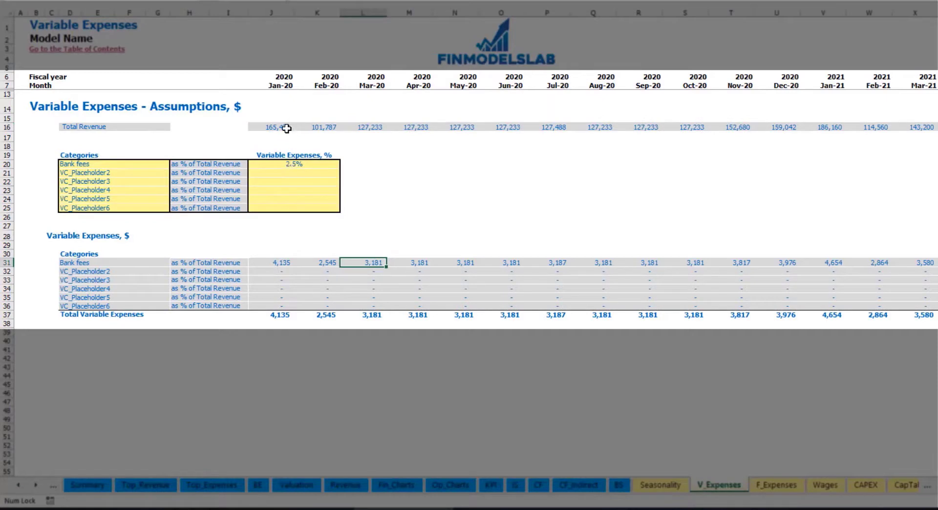
- Name the second variable expense Other Var Exp at 5% of revenue
{"action": "left_click", "coordinate": [118, 174]}
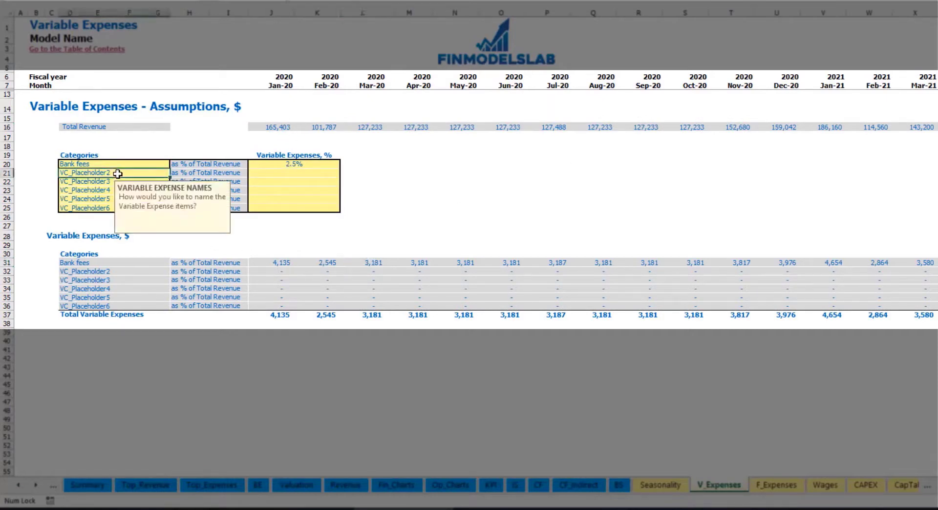
{"action": "type", "text": "Other Var Exp"}
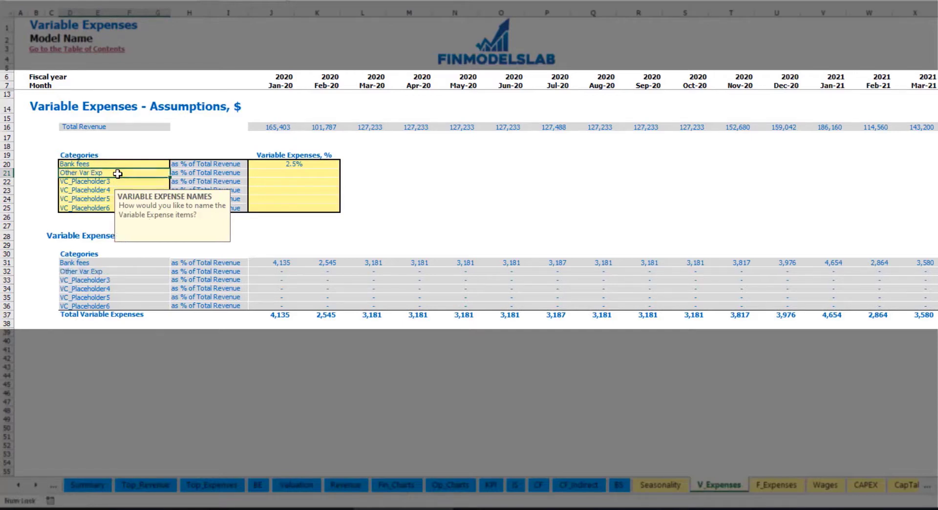
{"action": "key", "text": "Return"}
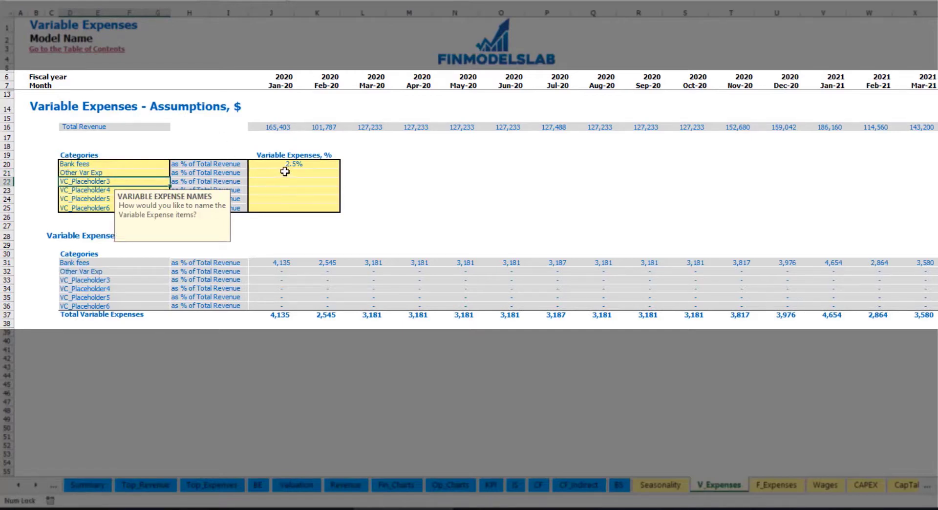
{"action": "left_click", "coordinate": [285, 171]}
{"action": "type", "text": "5%"}
{"action": "key", "text": "Return"}
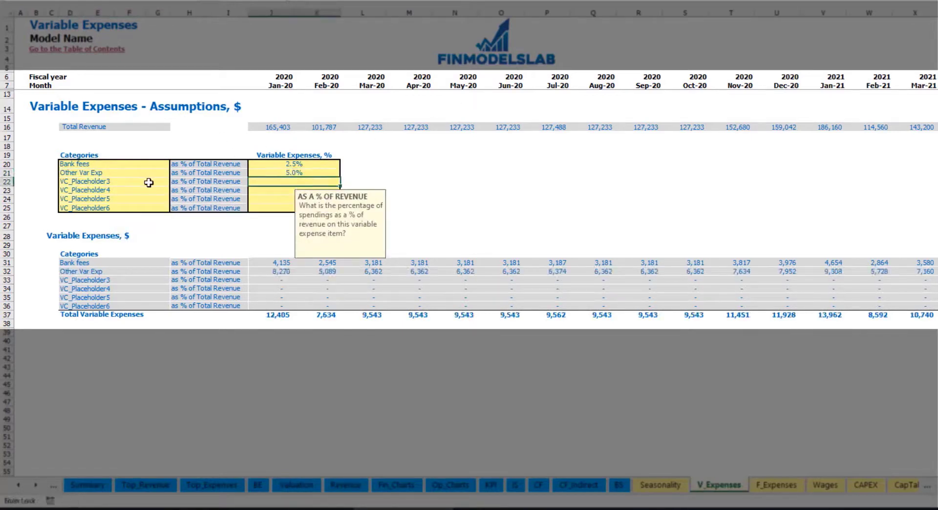
- Name the third variable expense Direct Labor at 15% of revenue
{"action": "left_click", "coordinate": [149, 183]}
{"action": "type", "text": "Direct Labor"}
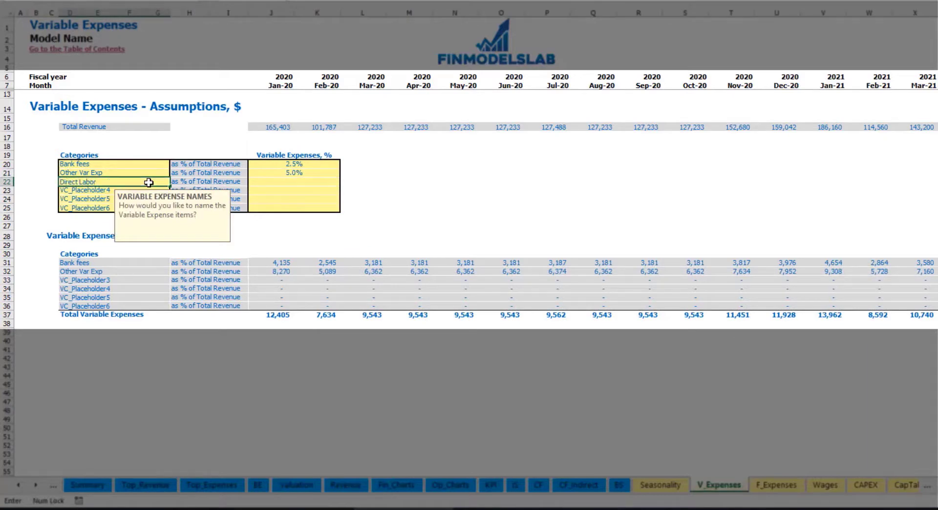
{"action": "key", "text": "Return"}
{"action": "left_click", "coordinate": [268, 185]}
{"action": "type", "text": "15%"}
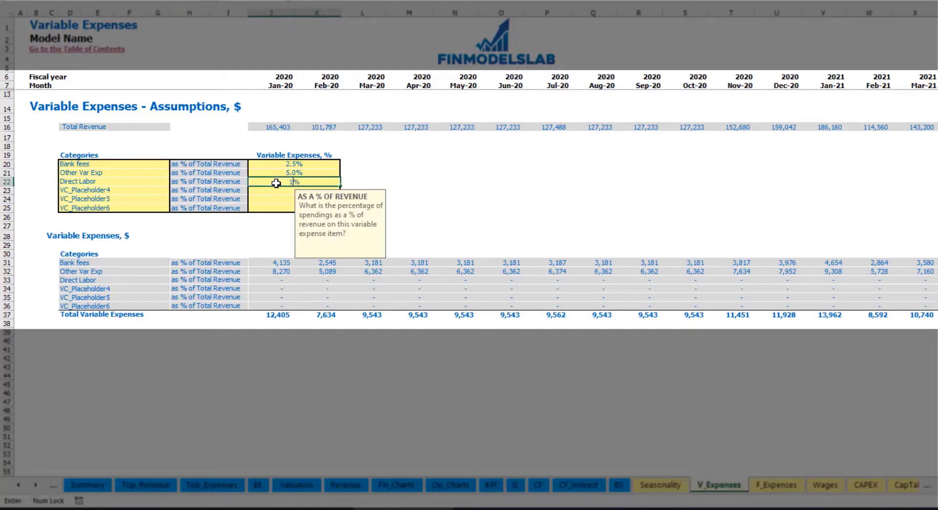
{"action": "key", "text": "Return"}
{"action": "left_click", "coordinate": [278, 263]}
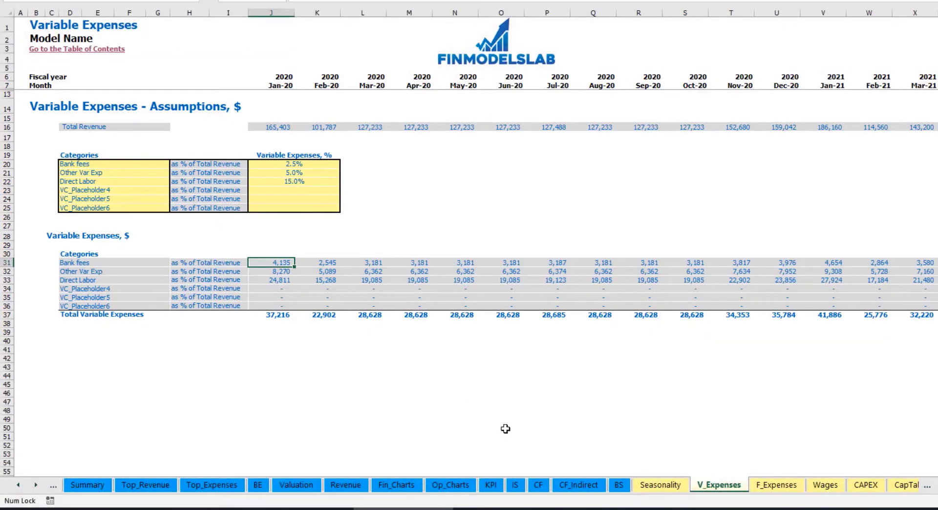
- On the IS sheet, expand Total Variable Expenses to show the Bank fees, Other Var Exp and Direct Labor lines
{"action": "left_click", "coordinate": [518, 488]}
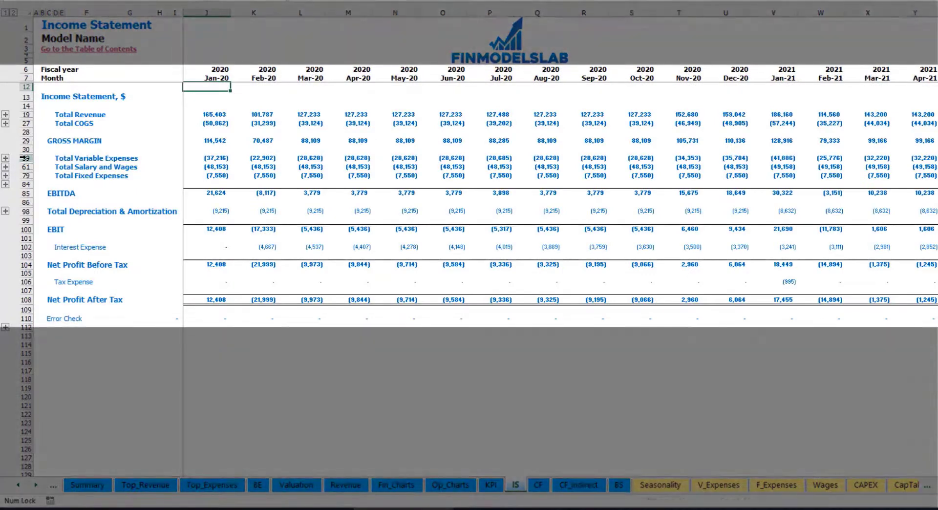
{"action": "left_click", "coordinate": [23, 158]}
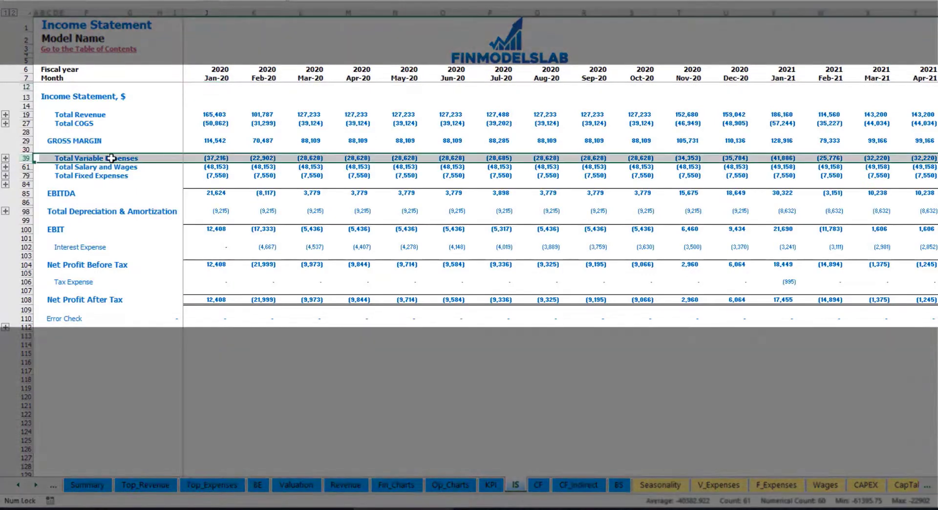
{"action": "left_click", "coordinate": [5, 158]}
{"action": "left_click_drag", "start_coordinate": [26, 175], "coordinate": [35, 211]}
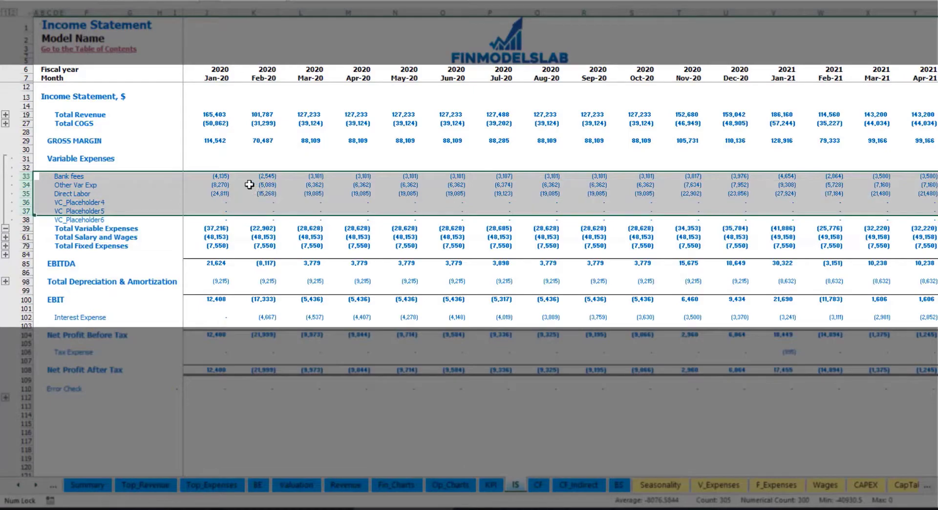
{"action": "left_click", "coordinate": [227, 175]}
{"action": "left_click", "coordinate": [337, 176]}
{"action": "left_click_drag", "start_coordinate": [59, 176], "coordinate": [61, 219]}
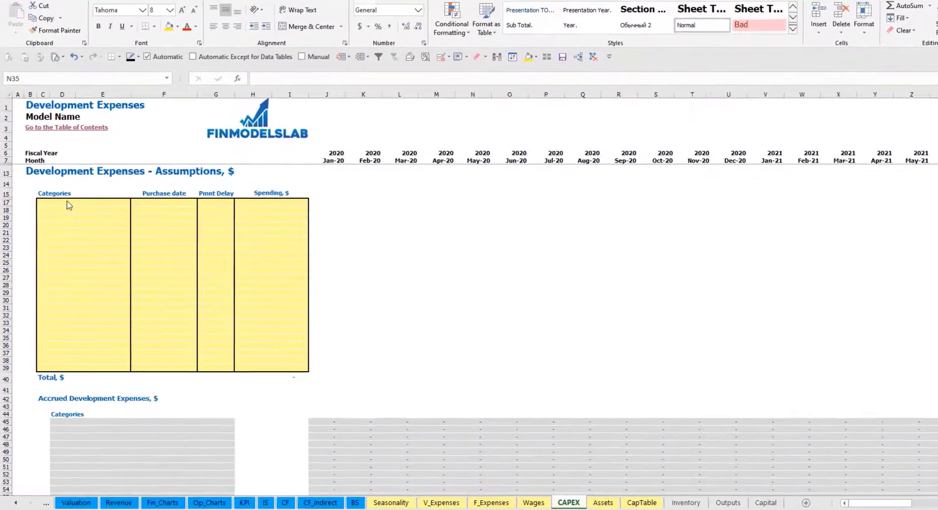
- Add development categories Kitchen and Other dev exp with purchase dates Feb-20 and Mar-20
{"action": "left_click", "coordinate": [80, 184]}
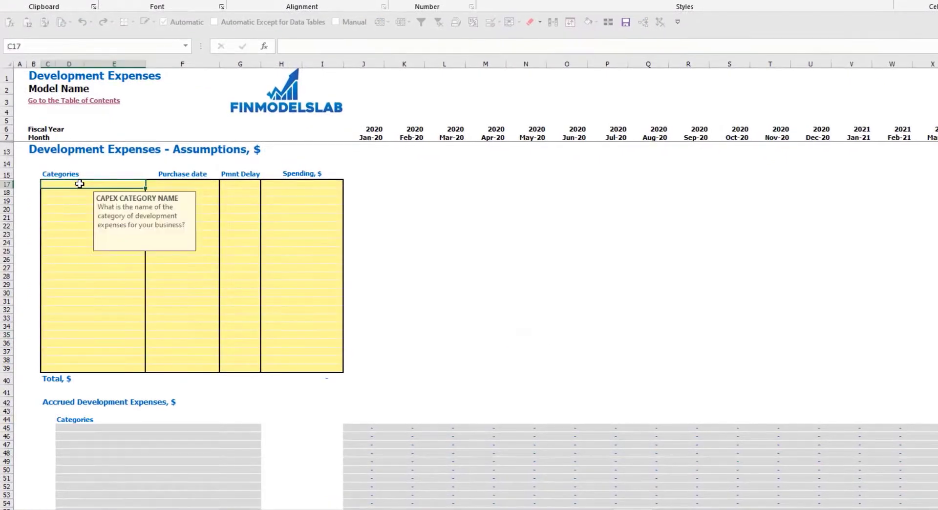
{"action": "type", "text": "Kitche"}
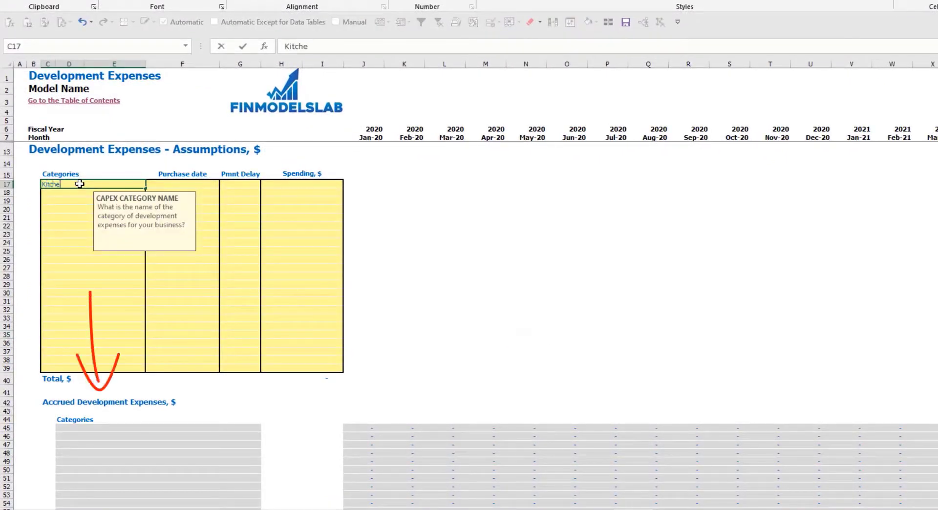
{"action": "type", "text": "n"}
{"action": "key", "text": "Return"}
{"action": "type", "text": "Other dev exp"}
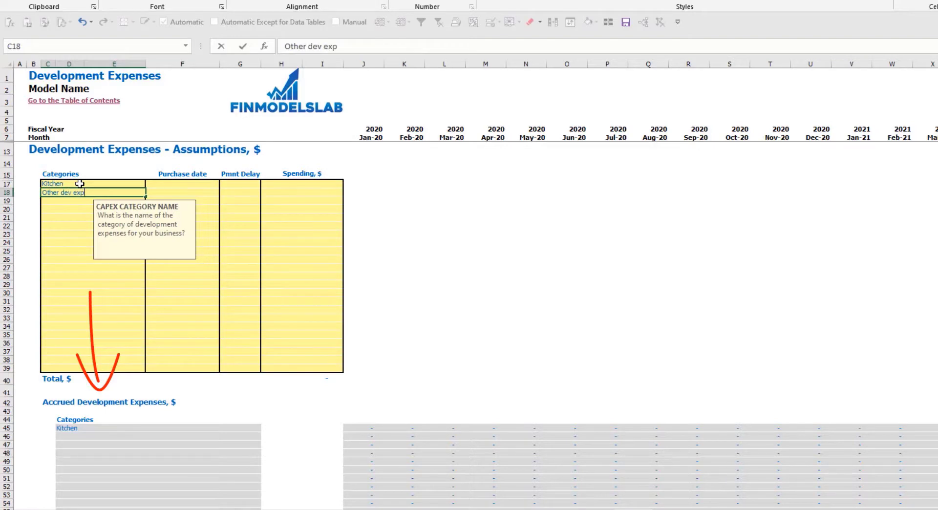
{"action": "key", "text": "Return"}
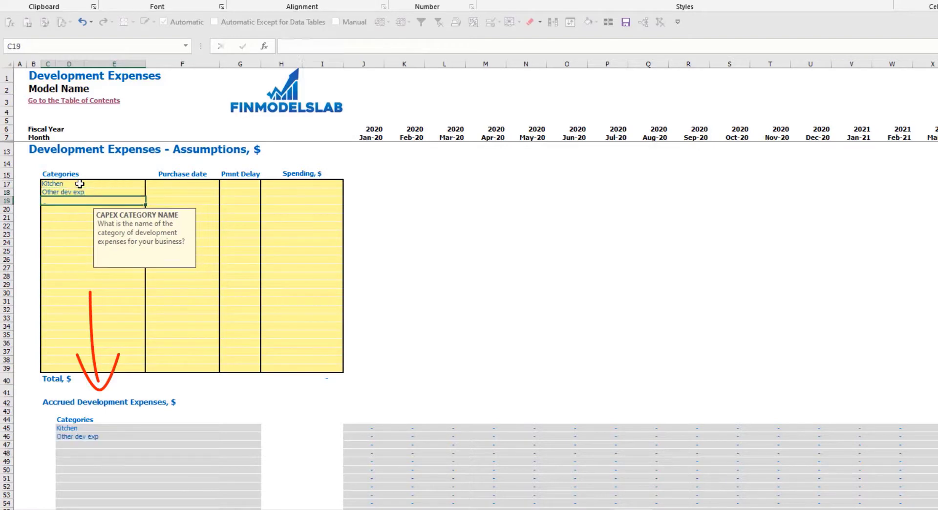
{"action": "left_click", "coordinate": [196, 181]}
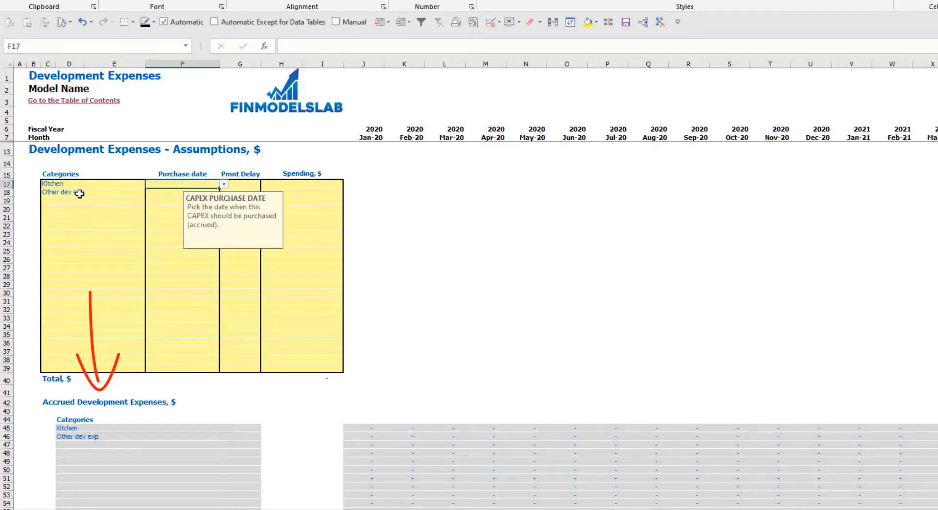
{"action": "left_click", "coordinate": [224, 184]}
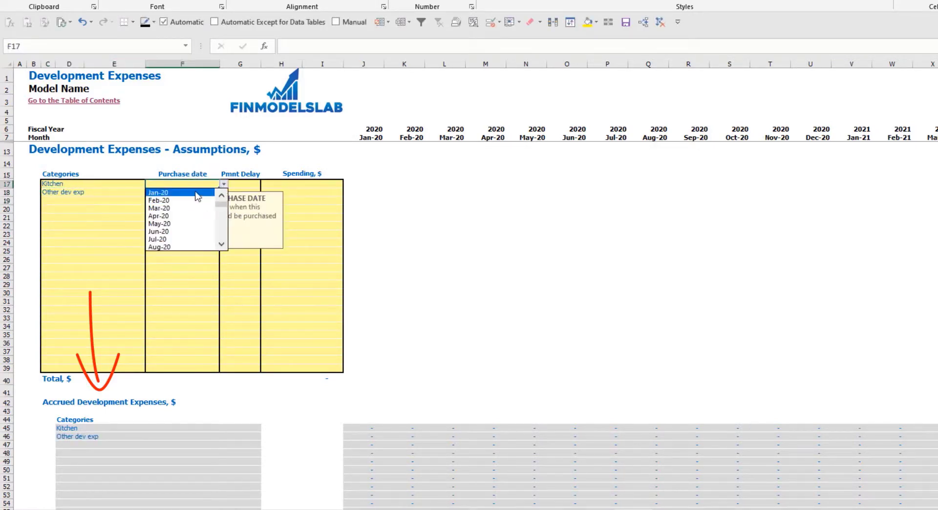
{"action": "left_click", "coordinate": [176, 197]}
{"action": "left_click", "coordinate": [180, 192]}
{"action": "left_click", "coordinate": [224, 192]}
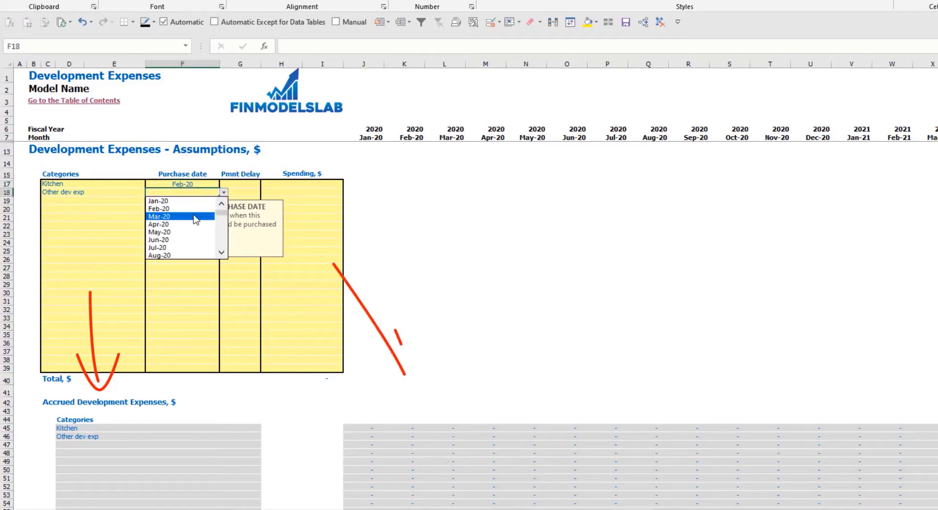
{"action": "left_click", "coordinate": [176, 215]}
- Enter spending of 50,000 for Kitchen and 10,000 for Other dev exp
{"action": "left_click", "coordinate": [306, 184]}
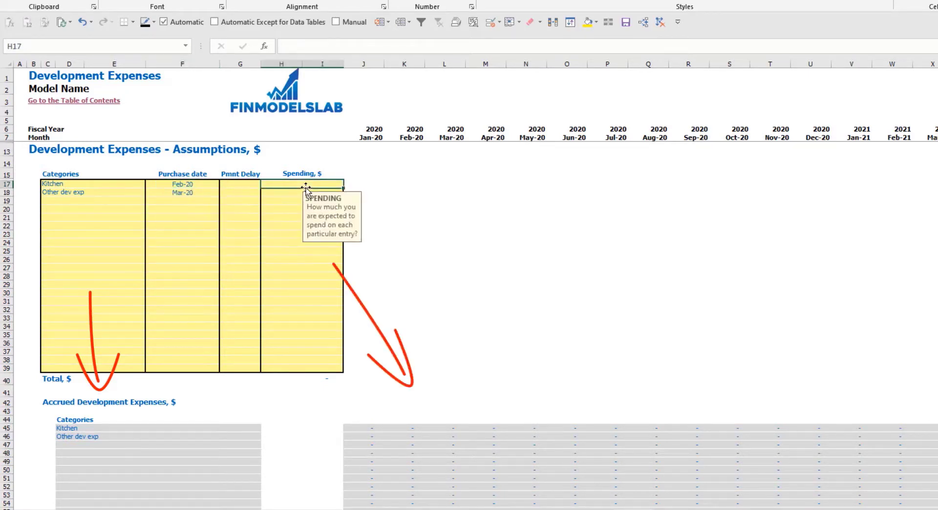
{"action": "type", "text": "50,"}
{"action": "type", "text": "000"}
{"action": "key", "text": "Return"}
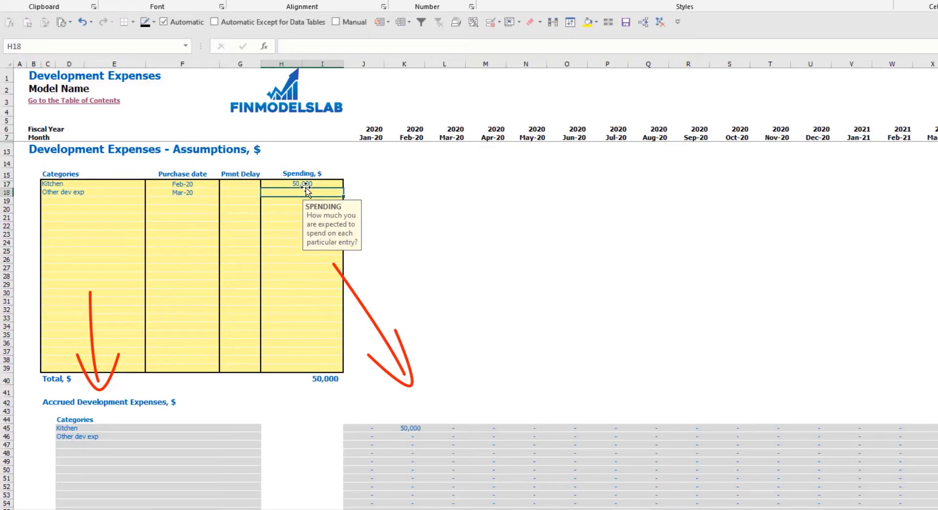
{"action": "type", "text": "10000"}
{"action": "key", "text": "Return"}
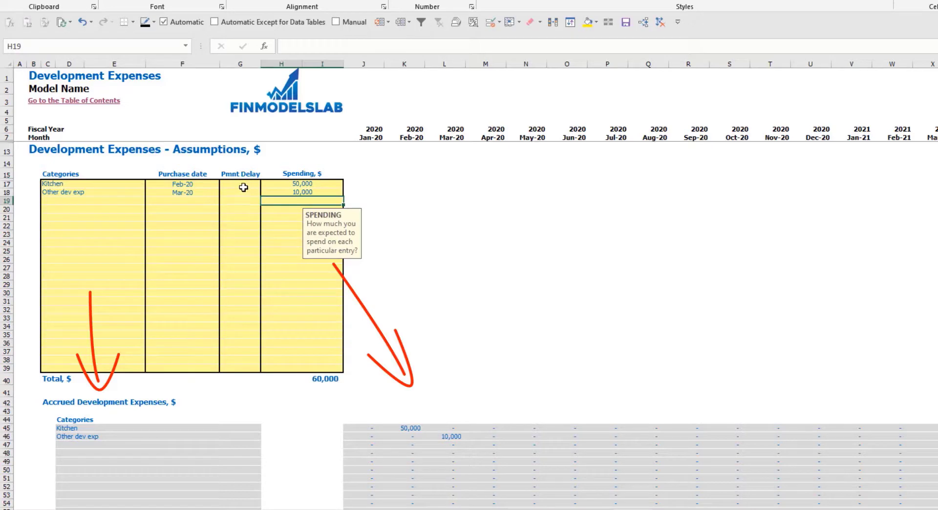
{"action": "left_click", "coordinate": [243, 187]}
- Set Kitchen's payment delay to 2M and check the delayed Apr-20 payment
{"action": "left_click", "coordinate": [265, 184]}
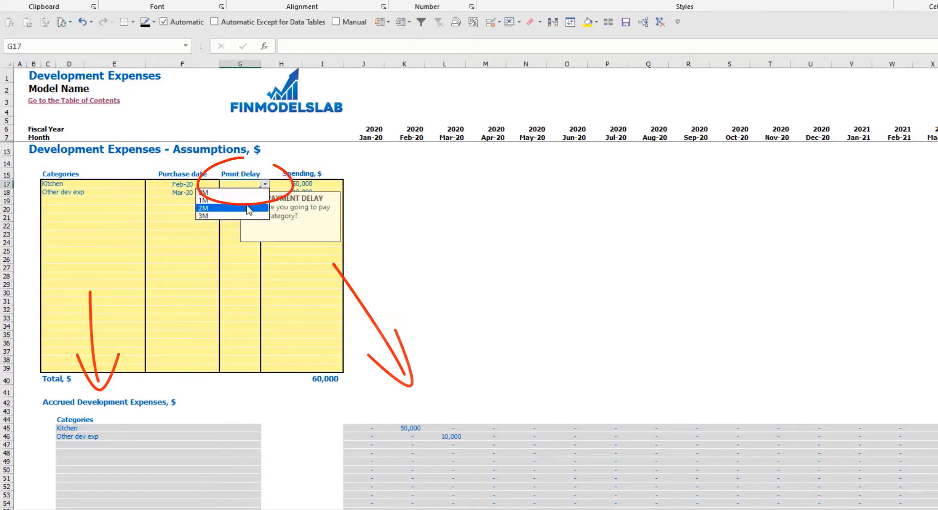
{"action": "left_click", "coordinate": [208, 208]}
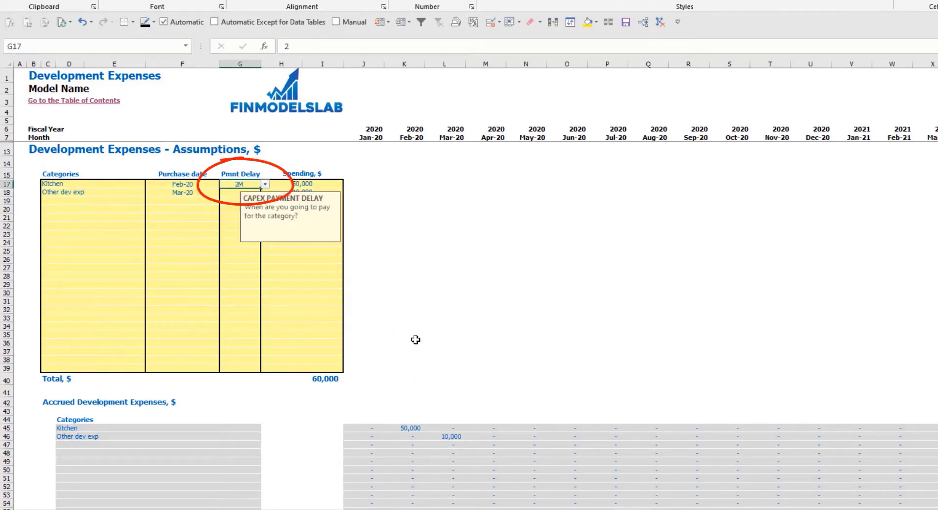
{"action": "scroll", "coordinate": [416, 340], "scroll_direction": "down", "scroll_amount": 10}
{"action": "left_click", "coordinate": [487, 406]}
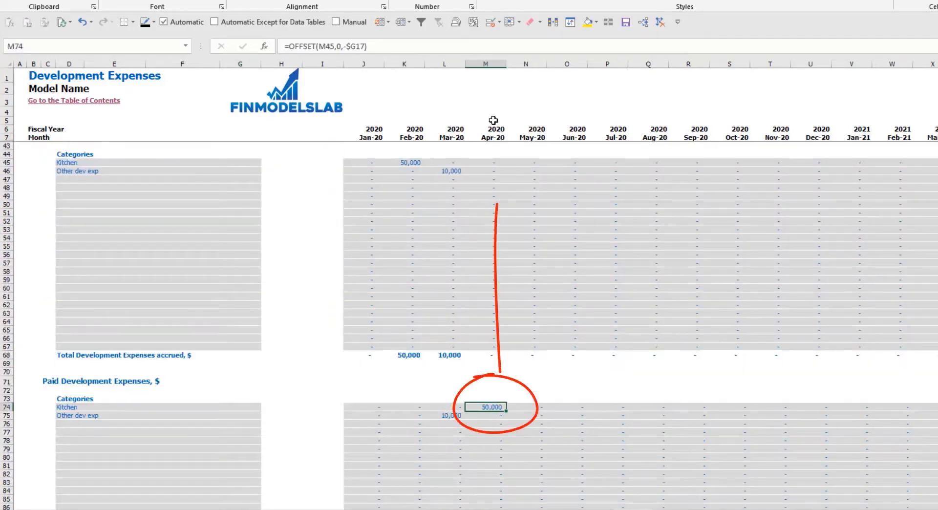
{"action": "scroll", "coordinate": [409, 205], "scroll_direction": "up", "scroll_amount": 10}
- Set Other dev exp's payment delay to 3M
{"action": "left_click", "coordinate": [254, 192]}
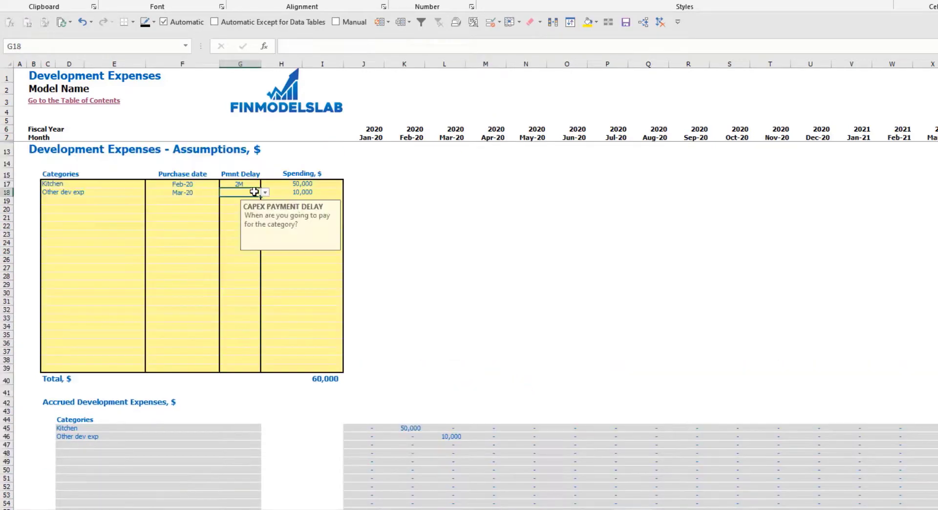
{"action": "left_click", "coordinate": [265, 192]}
{"action": "left_click", "coordinate": [206, 225]}
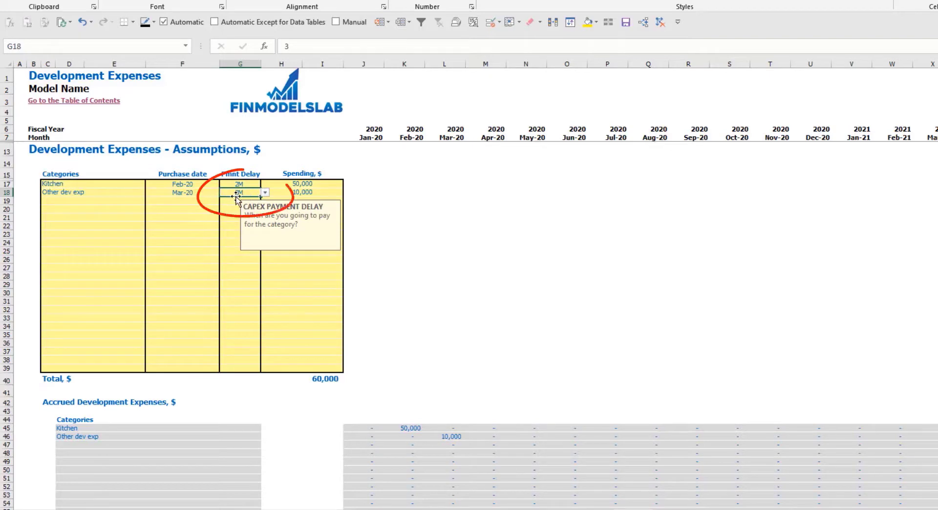
{"action": "scroll", "coordinate": [476, 310], "scroll_direction": "down", "scroll_amount": 7}
{"action": "scroll", "coordinate": [479, 350], "scroll_direction": "down", "scroll_amount": 3}
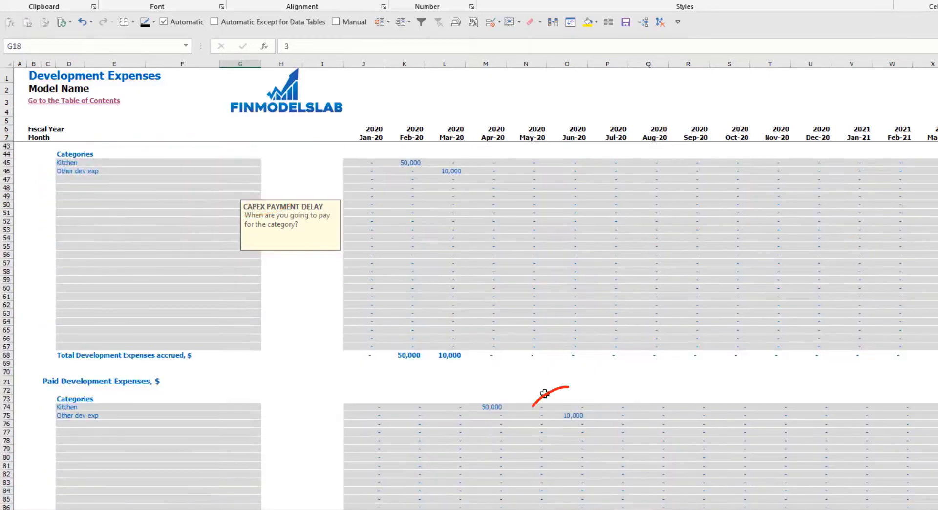
- Review the paid schedule and total spending formulas, then bring up the Book Assets sheet's Development CAPEX row
{"action": "left_click_drag", "start_coordinate": [544, 393], "coordinate": [581, 433]}
{"action": "left_click_drag", "start_coordinate": [574, 375], "coordinate": [573, 218]}
{"action": "left_click", "coordinate": [567, 423]}
{"action": "left_click_drag", "start_coordinate": [553, 261], "coordinate": [598, 252]}
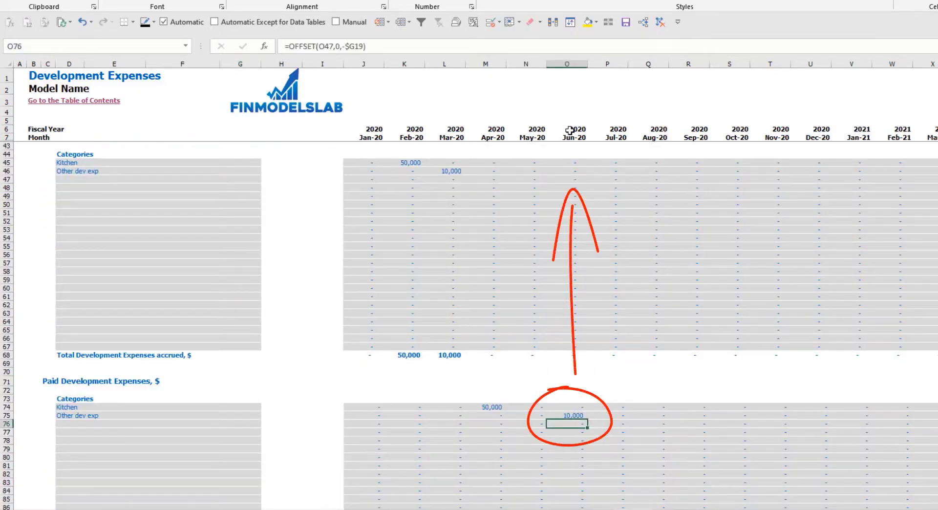
{"action": "scroll", "coordinate": [399, 274], "scroll_direction": "up", "scroll_amount": 10}
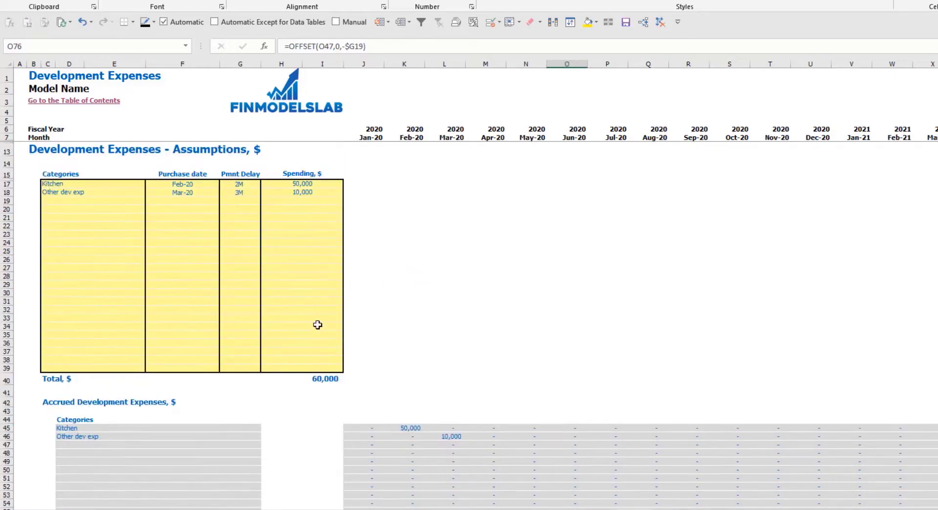
{"action": "left_click", "coordinate": [283, 378]}
{"action": "mouse_move", "coordinate": [187, 345]}
{"action": "left_mouse_down"}
{"action": "mouse_move", "coordinate": [215, 405]}
{"action": "mouse_move", "coordinate": [156, 347]}
{"action": "left_mouse_up"}
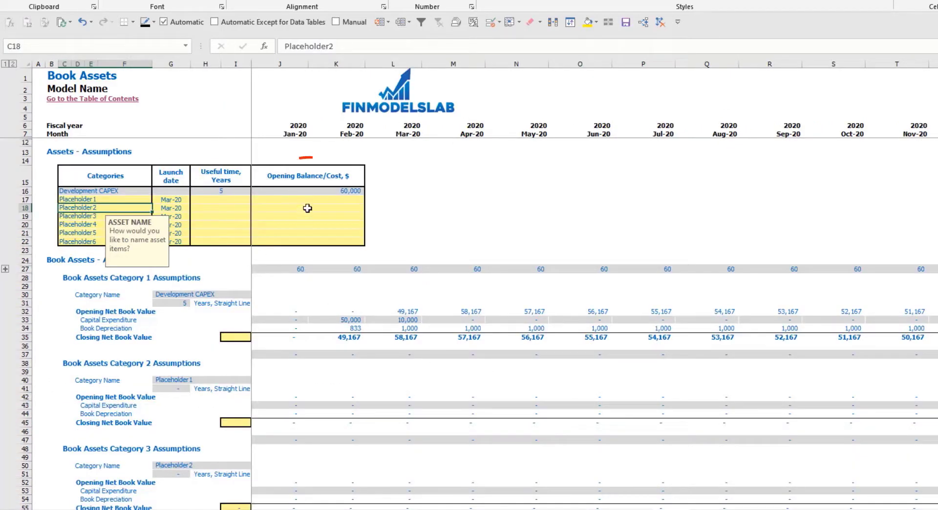
{"action": "mouse_move", "coordinate": [309, 158]}
{"action": "left_mouse_down"}
{"action": "mouse_move", "coordinate": [312, 212]}
{"action": "mouse_move", "coordinate": [285, 159]}
{"action": "left_mouse_up"}
{"action": "left_click_drag", "start_coordinate": [123, 190], "coordinate": [342, 191]}
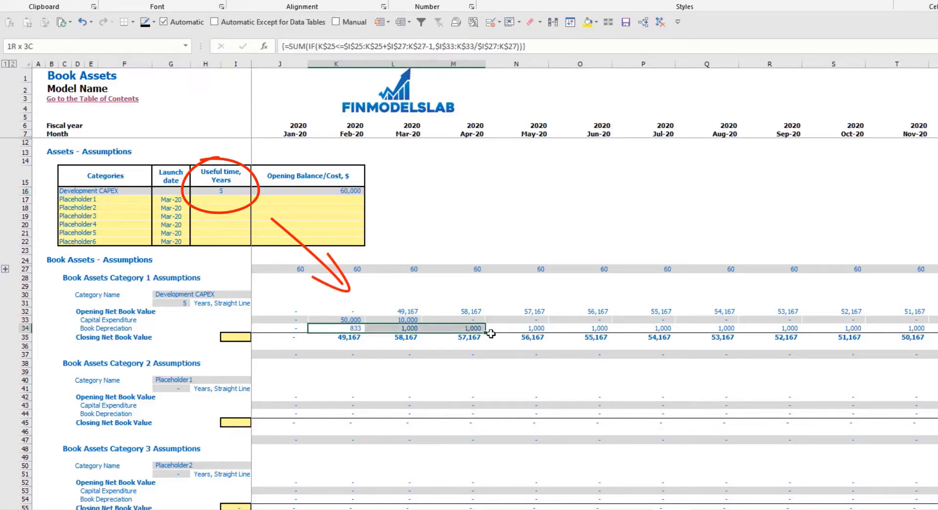
- Review book depreciation and net book values, then rename Placeholder1 to Other CAPEX launching Jun-20
{"action": "left_click_drag", "start_coordinate": [351, 330], "coordinate": [601, 328]}
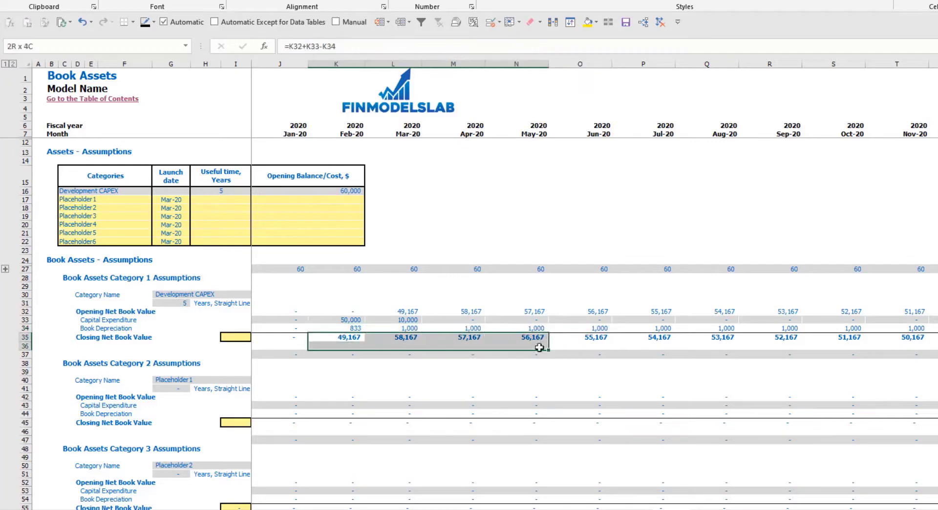
{"action": "left_click_drag", "start_coordinate": [333, 339], "coordinate": [586, 336]}
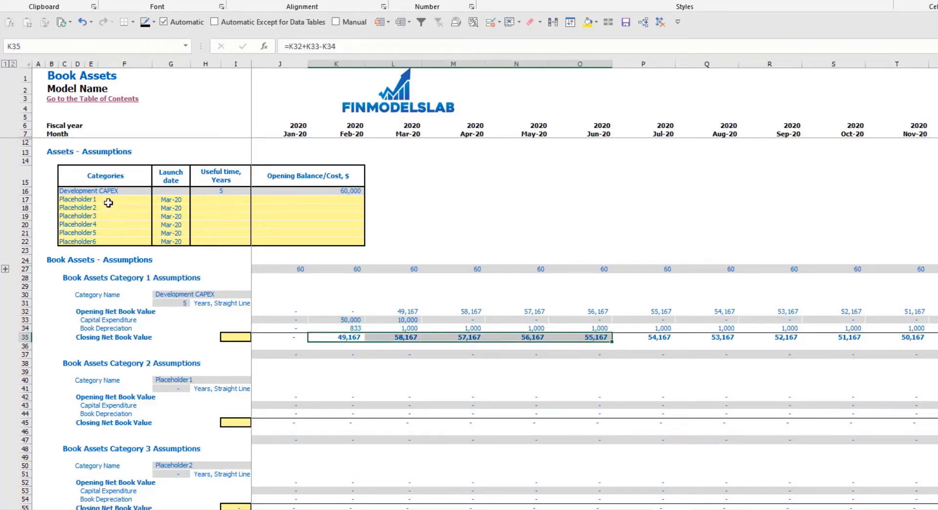
{"action": "left_click_drag", "start_coordinate": [109, 205], "coordinate": [109, 238]}
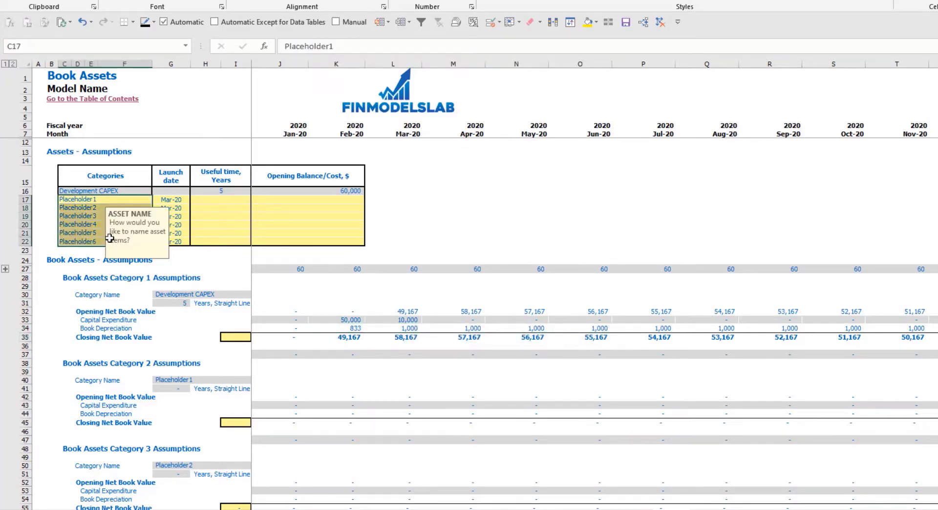
{"action": "left_click", "coordinate": [84, 199]}
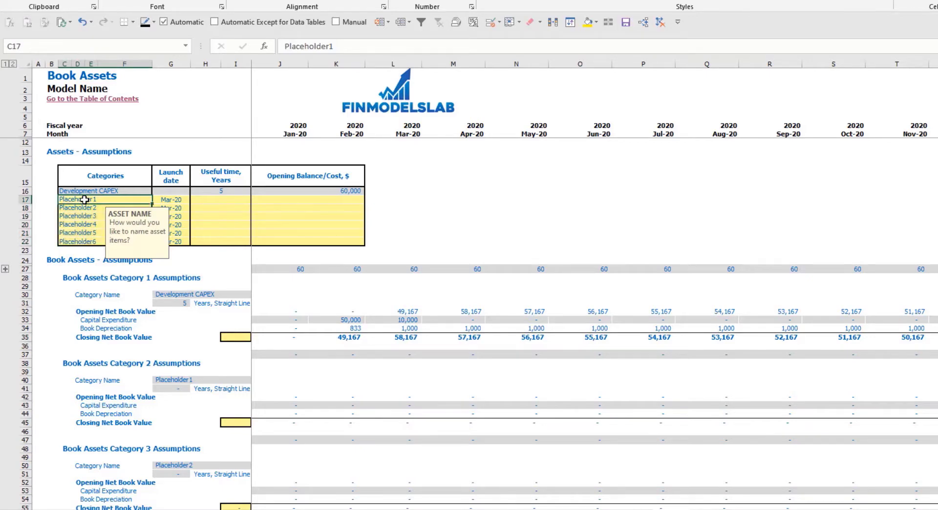
{"action": "type", "text": "Other CAPEX"}
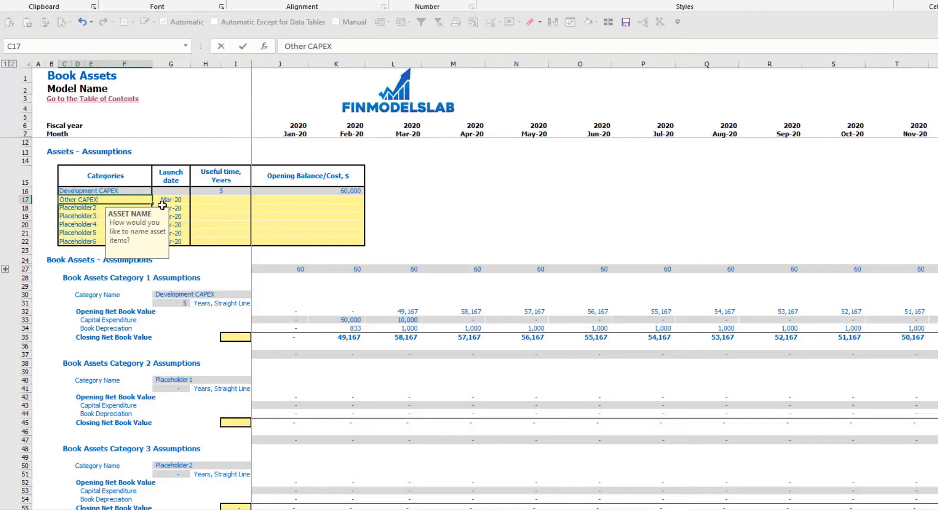
{"action": "left_click", "coordinate": [166, 199]}
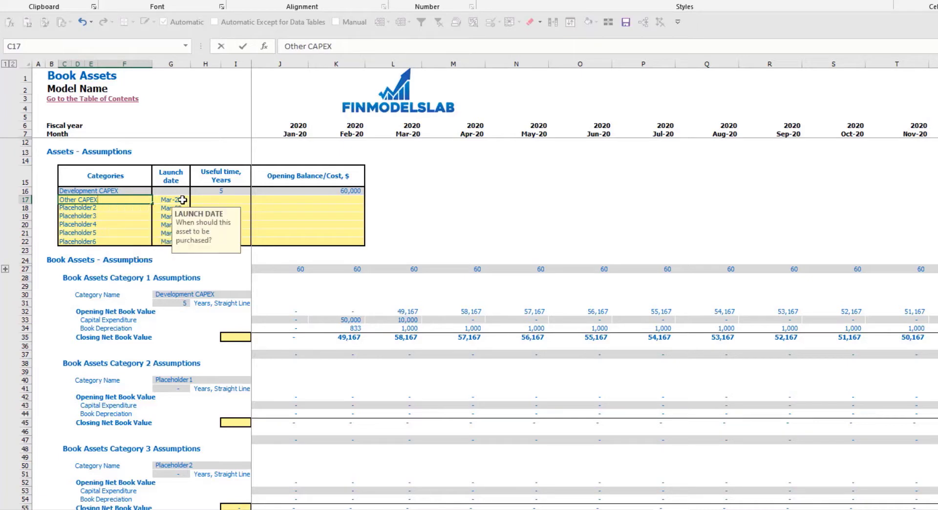
{"action": "left_click", "coordinate": [194, 199]}
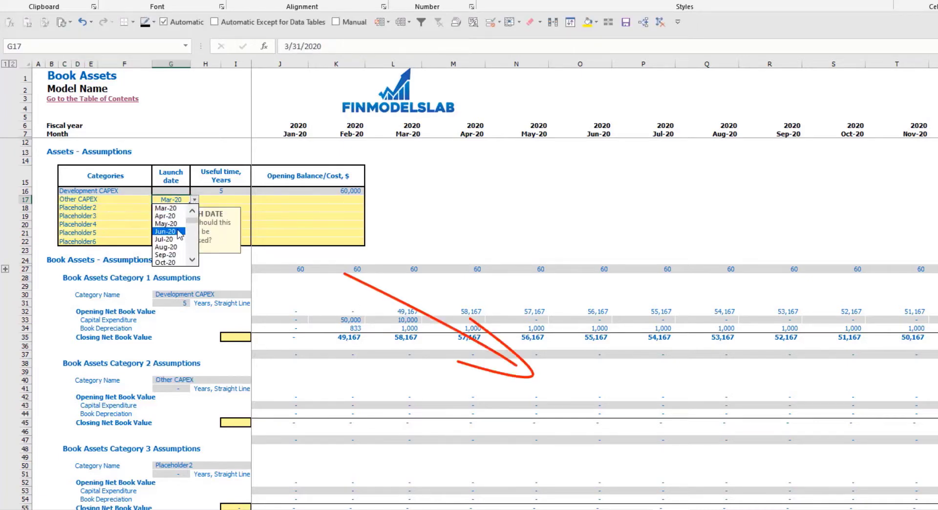
{"action": "left_click", "coordinate": [175, 231]}
- Give Other CAPEX a 3-year useful life and a 5,000 opening cost
{"action": "left_click", "coordinate": [234, 199]}
{"action": "type", "text": "3"}
{"action": "key", "text": "Return"}
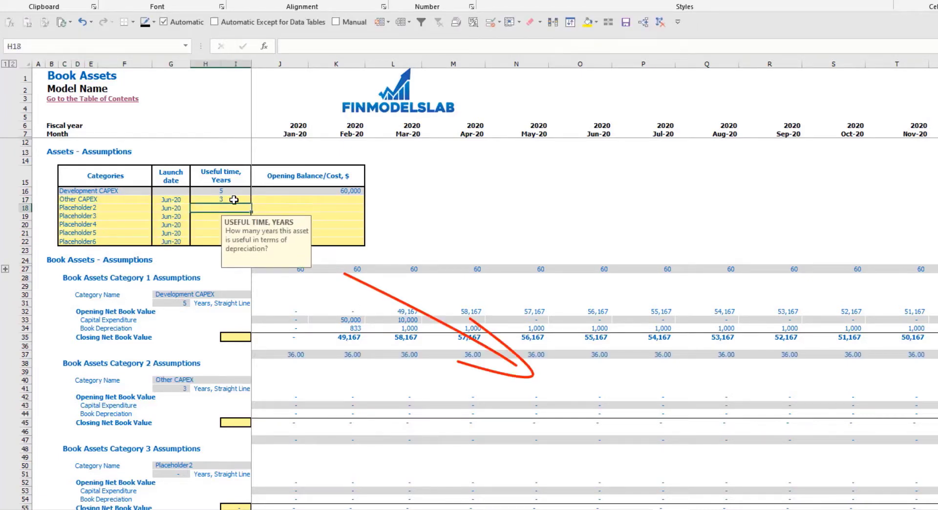
{"action": "left_click", "coordinate": [299, 197]}
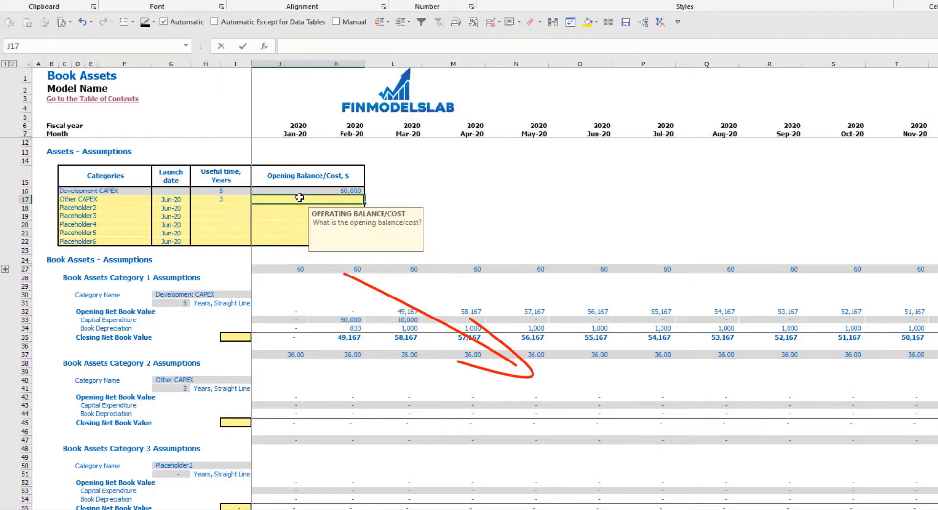
{"action": "type", "text": "5,00"}
{"action": "type", "text": "00"}
{"action": "key", "text": "Return"}
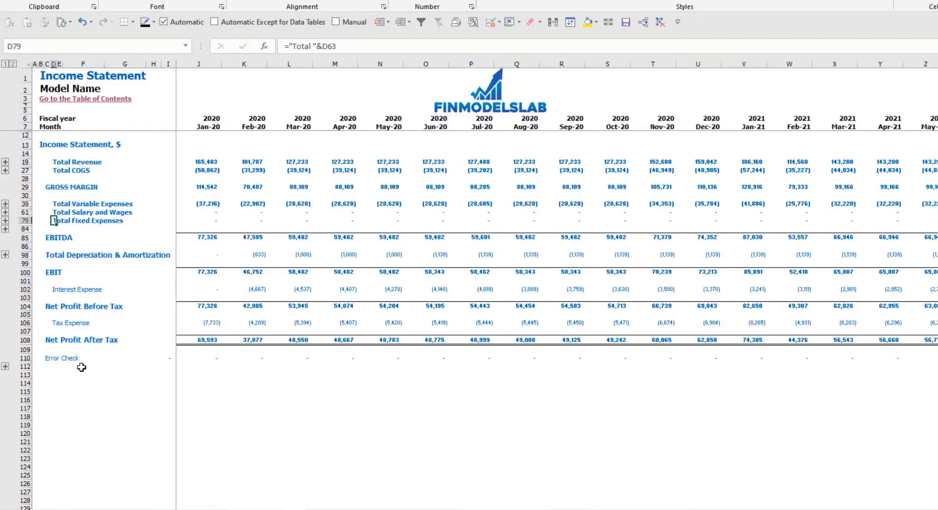
- Review the depreciation, CAPEX, fixed assets, net book value, CAPEX Prepayment and CAPEX Payable rows
{"action": "left_click", "coordinate": [22, 255]}
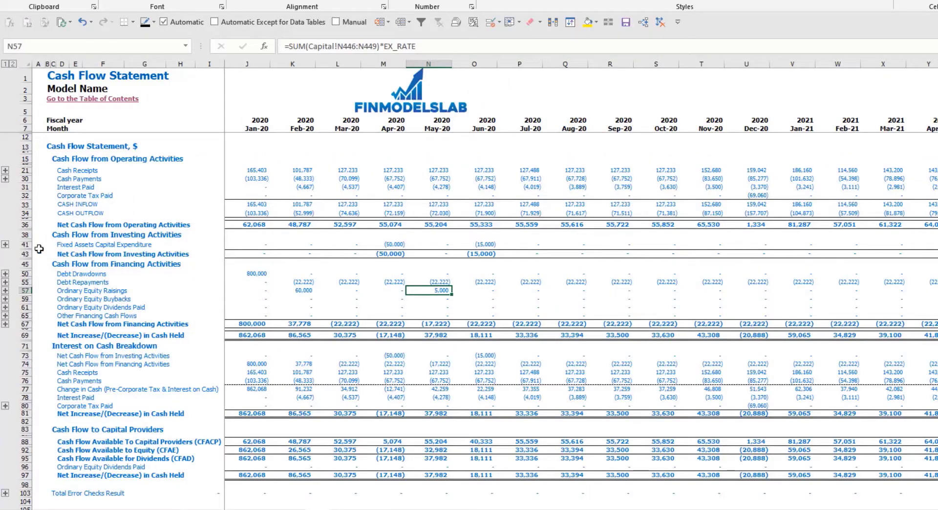
{"action": "left_click", "coordinate": [27, 244]}
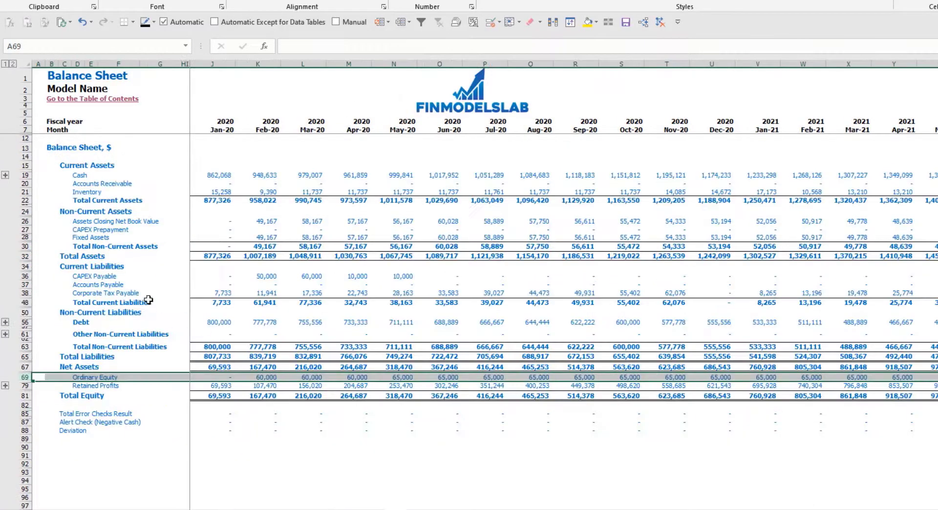
{"action": "left_click", "coordinate": [22, 236]}
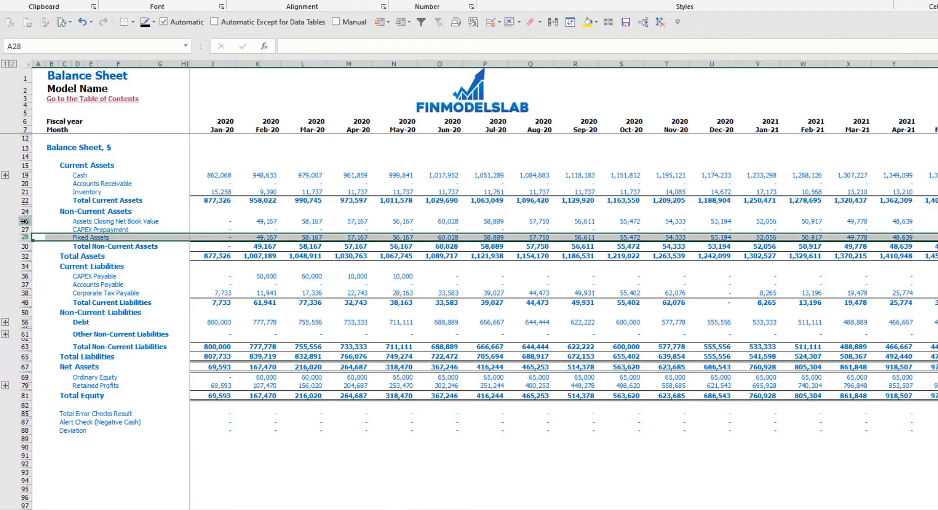
{"action": "left_click", "coordinate": [23, 221]}
{"action": "left_click", "coordinate": [23, 229]}
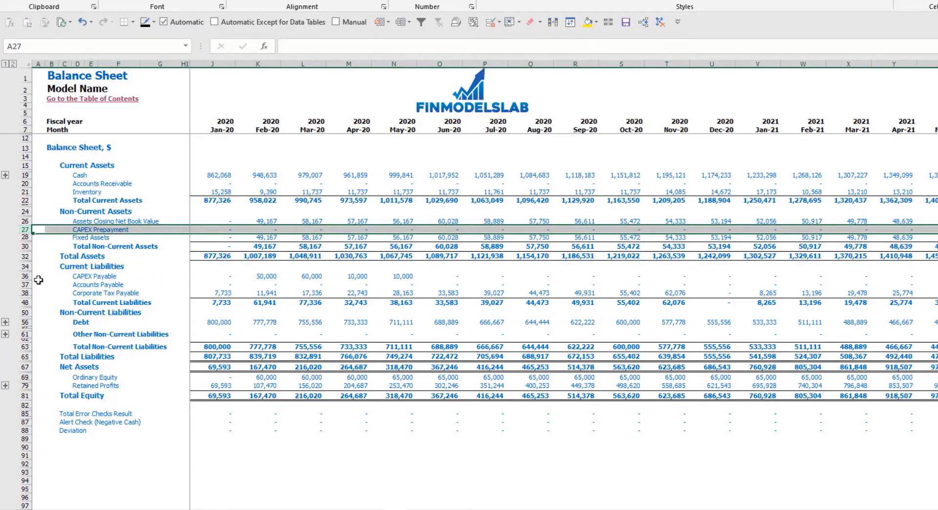
{"action": "left_click", "coordinate": [24, 276]}
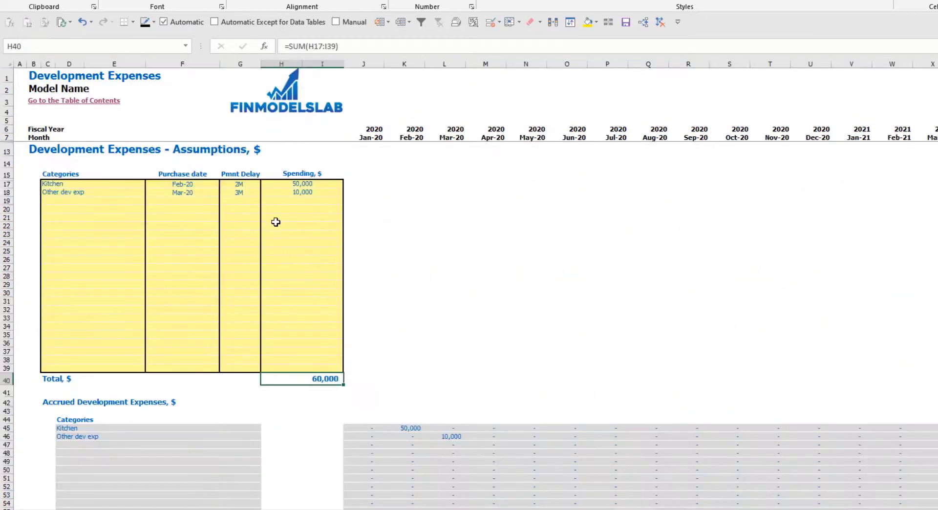
- Set the Kitchen and Other dev exp payment delays both to 0M
{"action": "left_click", "coordinate": [248, 182]}
{"action": "left_click", "coordinate": [235, 193]}
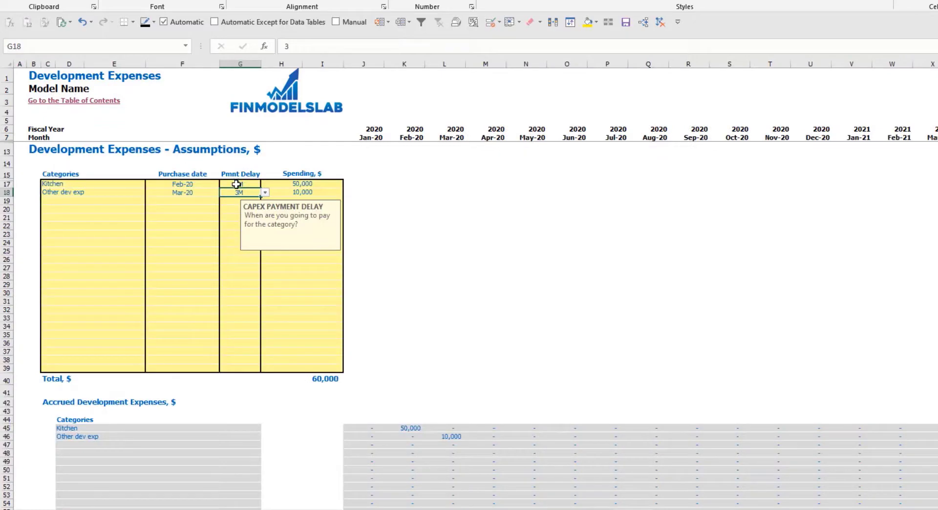
{"action": "left_click", "coordinate": [237, 184]}
{"action": "left_click", "coordinate": [264, 183]}
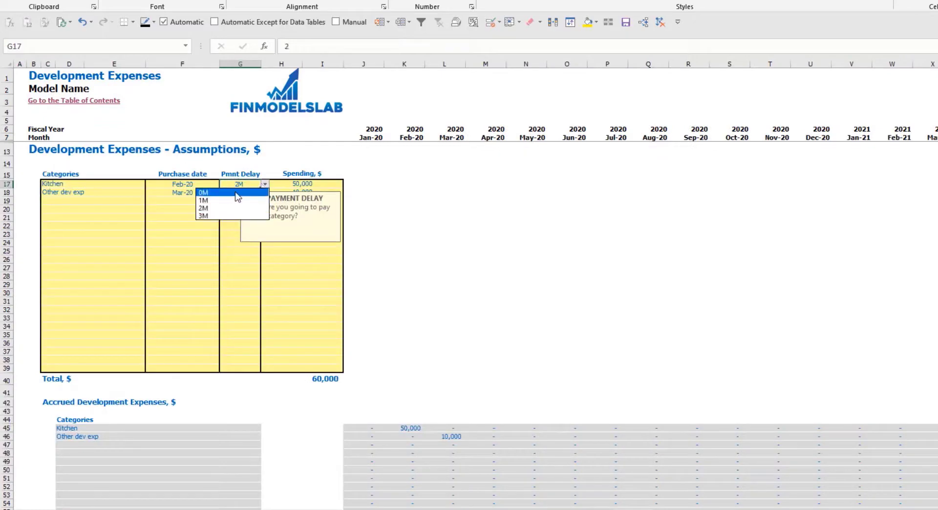
{"action": "left_click", "coordinate": [241, 196]}
{"action": "left_click", "coordinate": [234, 192]}
{"action": "left_click", "coordinate": [265, 192]}
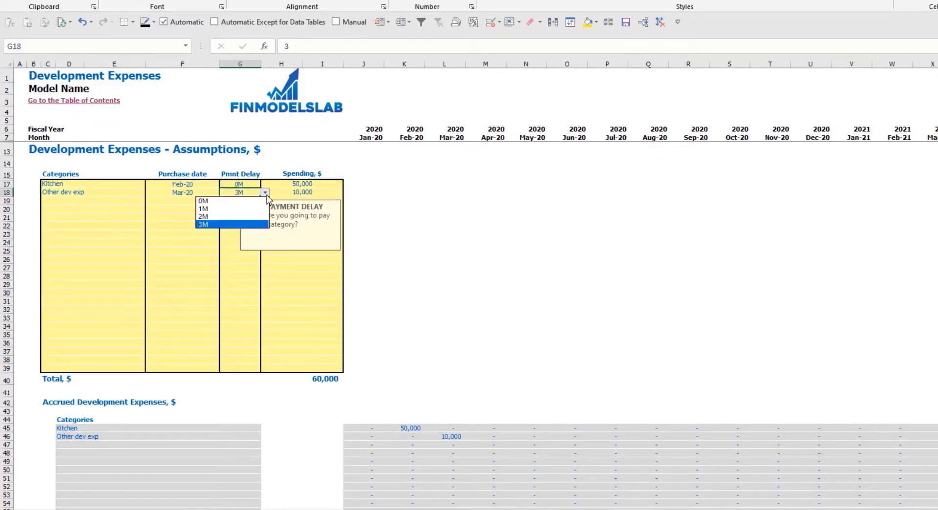
{"action": "left_click", "coordinate": [242, 201]}
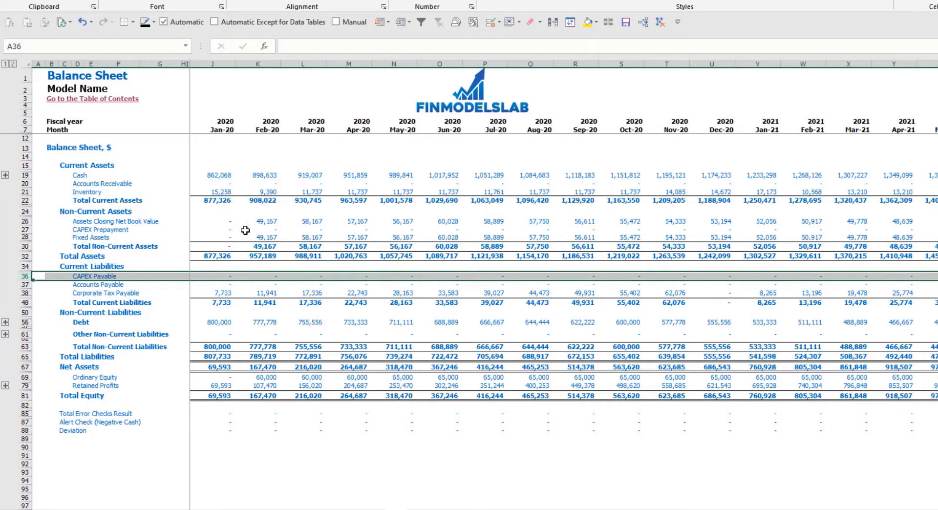
- Select the Balance Sheet's Feb–Jun 2020 closing net book values and monthly fixed assets totals to check them
{"action": "left_click_drag", "start_coordinate": [269, 217], "coordinate": [455, 224]}
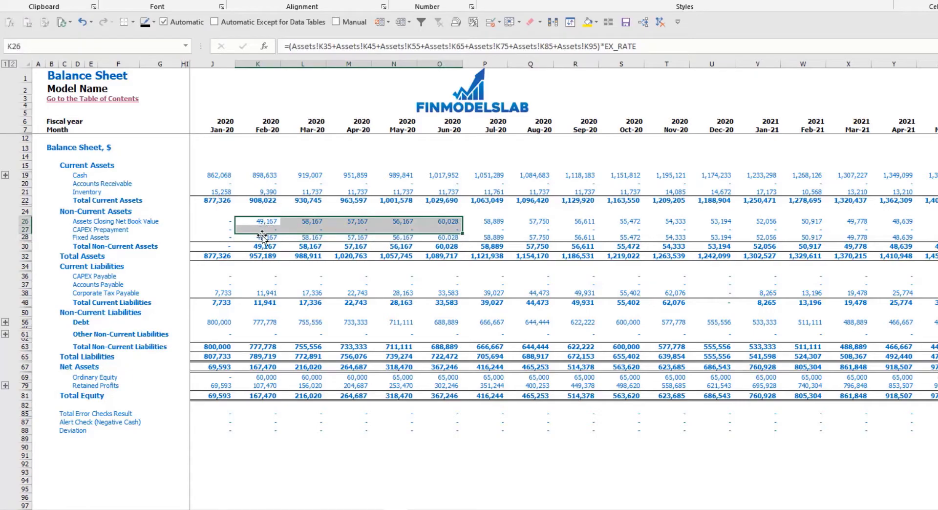
{"action": "left_click_drag", "start_coordinate": [263, 237], "coordinate": [490, 237]}
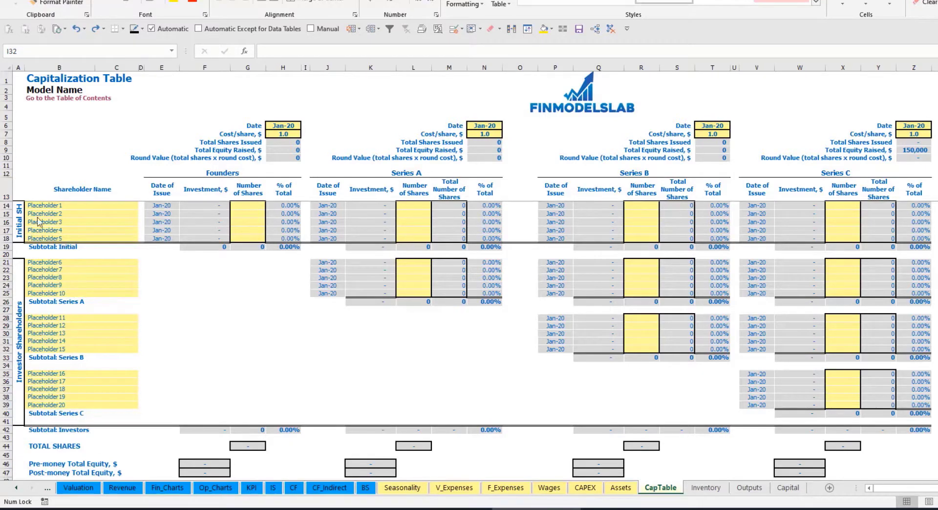
- Name the first two shareholders Founder 1 and Founder 2
{"action": "left_click", "coordinate": [47, 204]}
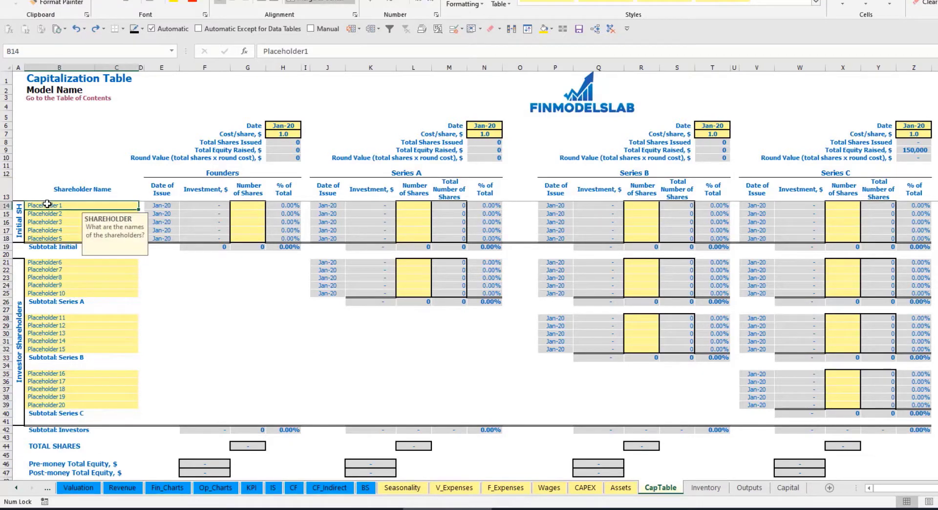
{"action": "type", "text": "Founder 1"}
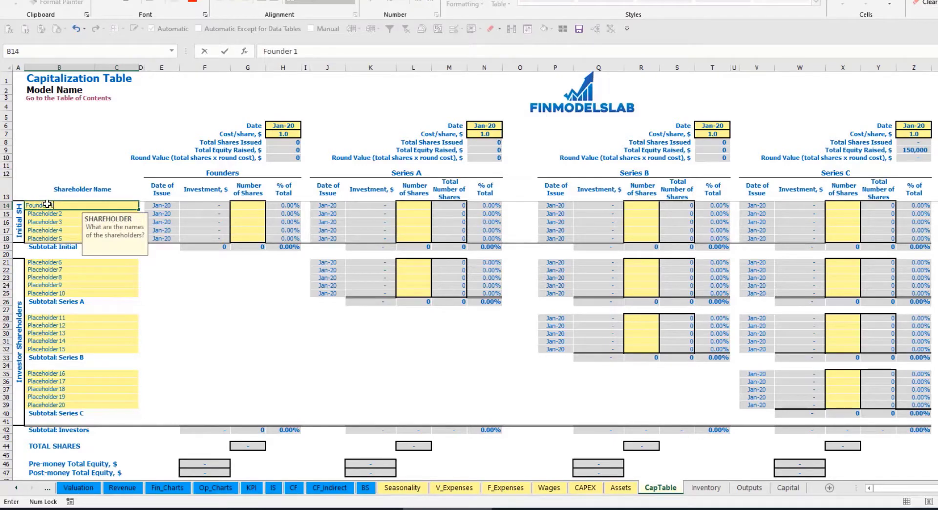
{"action": "key", "text": "ctrl+Return"}
{"action": "key", "text": "ctrl+c"}
{"action": "key", "text": "Down"}
{"action": "key", "text": "ctrl+v"}
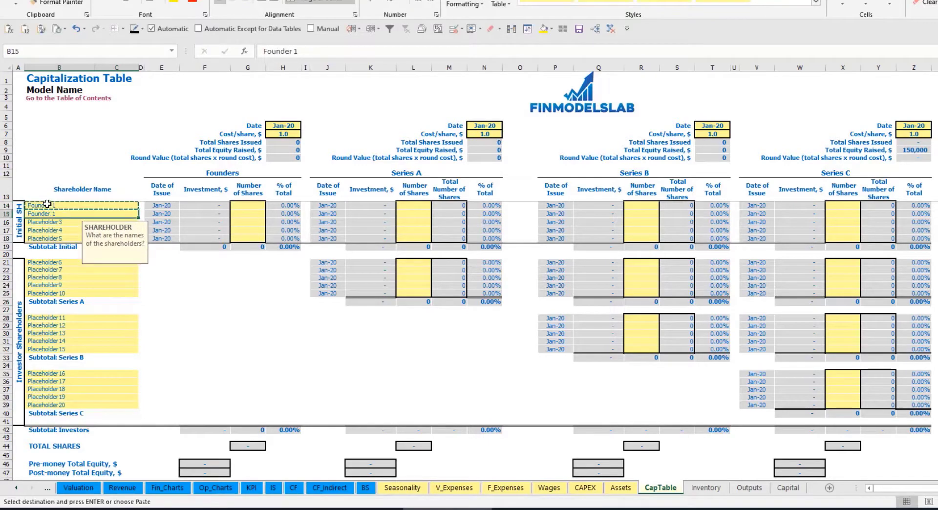
{"action": "left_click", "coordinate": [310, 53]}
{"action": "key", "text": "BackSpace"}
{"action": "type", "text": "2"}
{"action": "key", "text": "Return"}
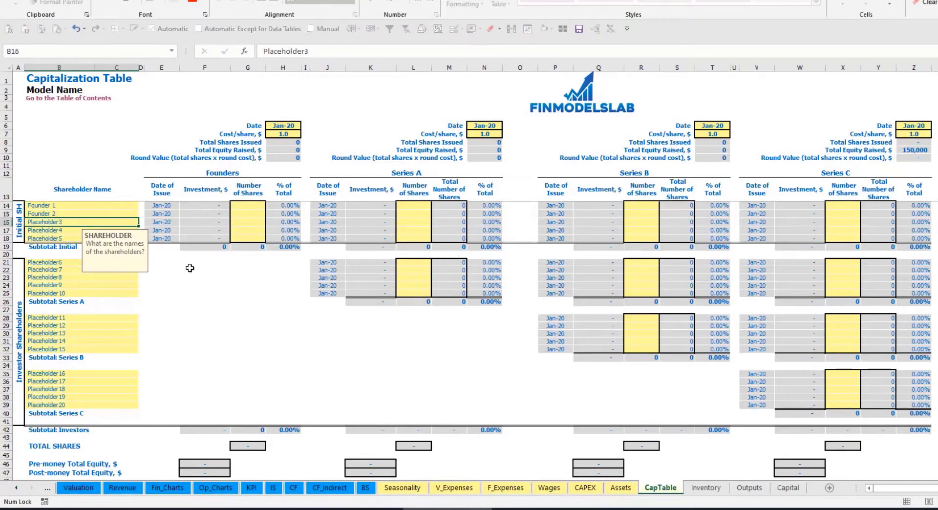
- Give Founder 1 10,000 shares and Founder 2 20,000 shares
{"action": "left_click", "coordinate": [98, 205]}
{"action": "left_click", "coordinate": [248, 204]}
{"action": "type", "text": "10000"}
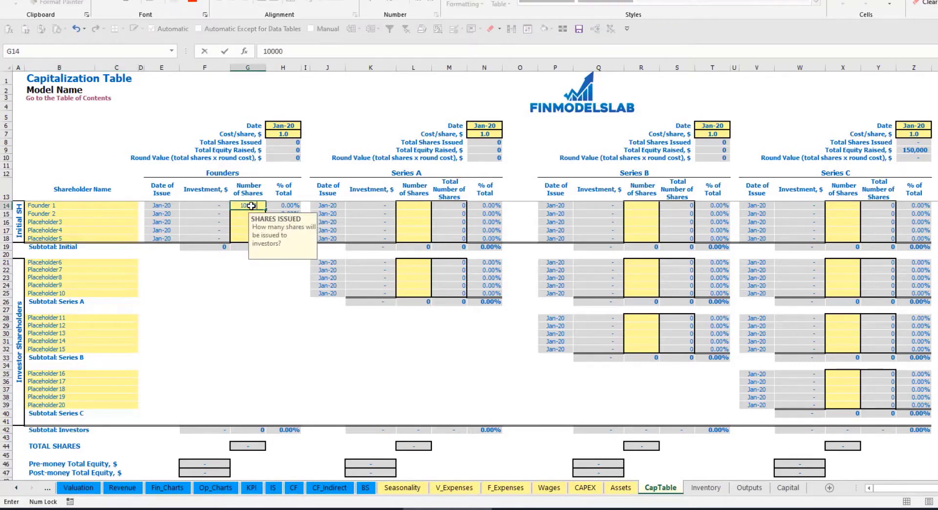
{"action": "key", "text": "Return"}
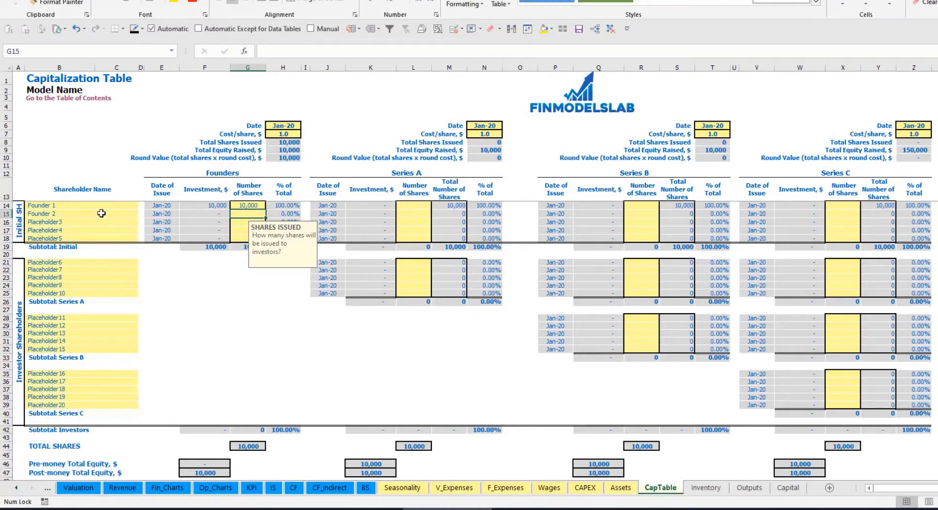
{"action": "type", "text": "20,0"}
{"action": "type", "text": "0000"}
{"action": "key", "text": "Return"}
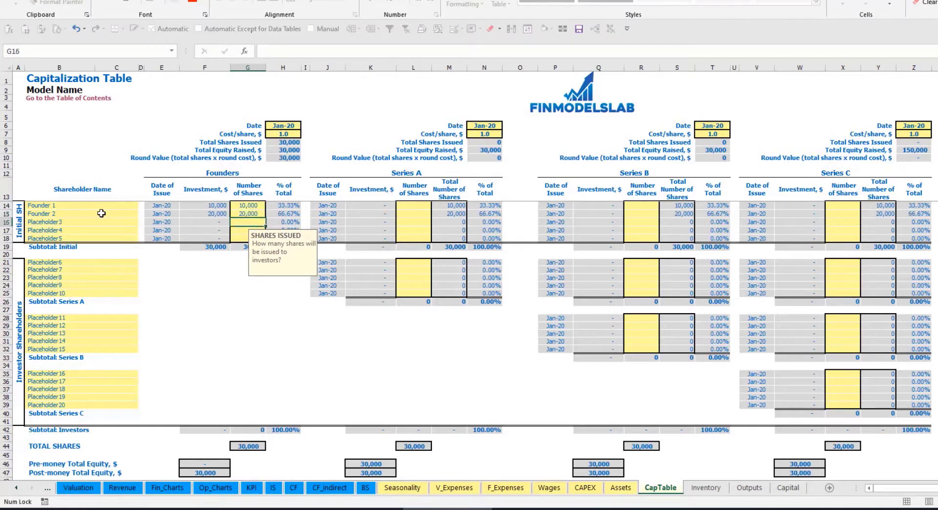
- Set the founders' round share price to 2.0 with a Feb-20 close date
{"action": "left_click", "coordinate": [283, 127]}
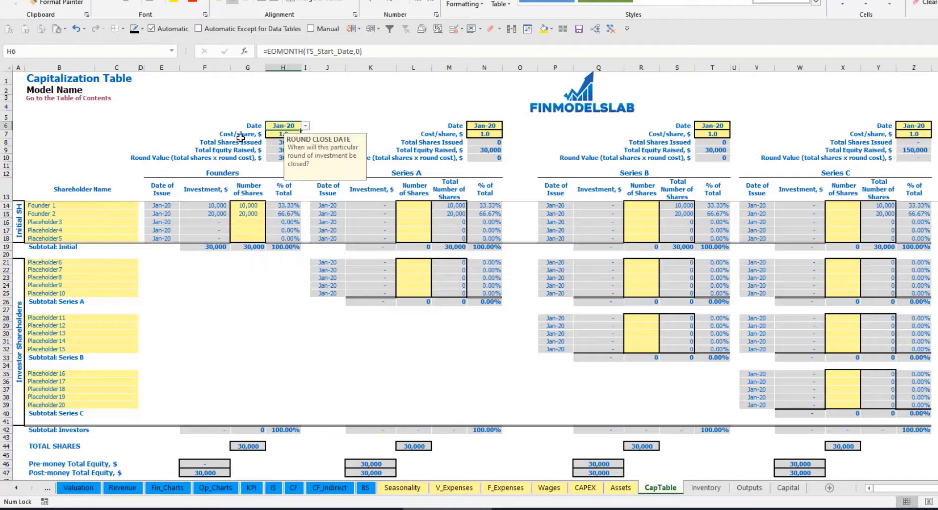
{"action": "left_click", "coordinate": [274, 136]}
{"action": "type", "text": "2"}
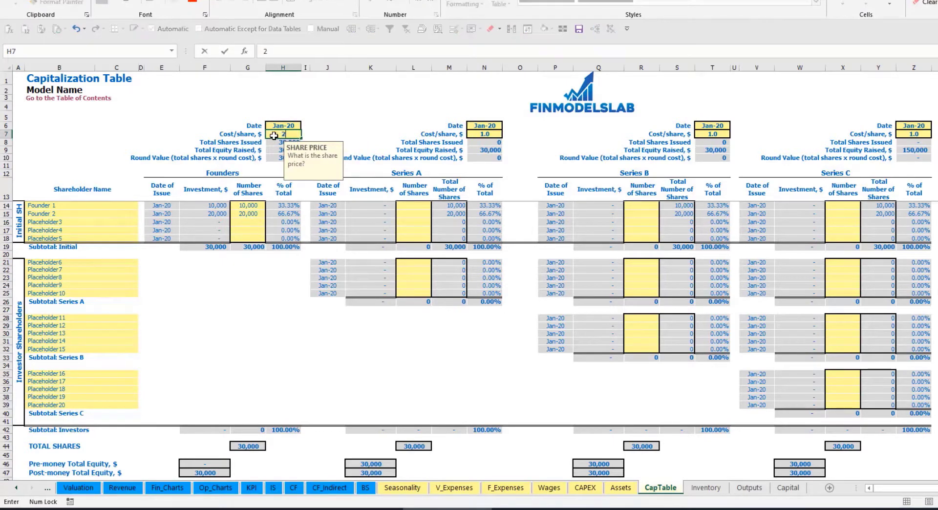
{"action": "key", "text": "Return"}
{"action": "left_click", "coordinate": [300, 125]}
{"action": "left_click", "coordinate": [304, 126]}
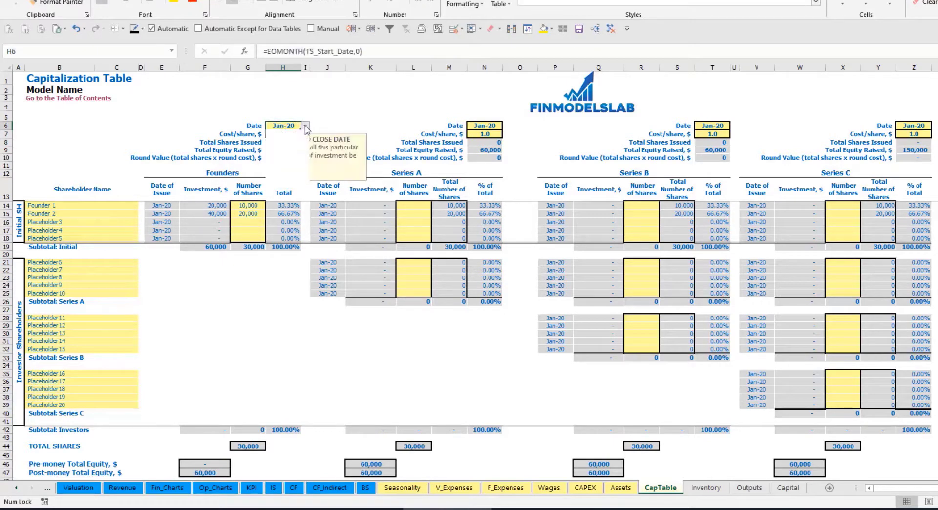
{"action": "left_click", "coordinate": [281, 138]}
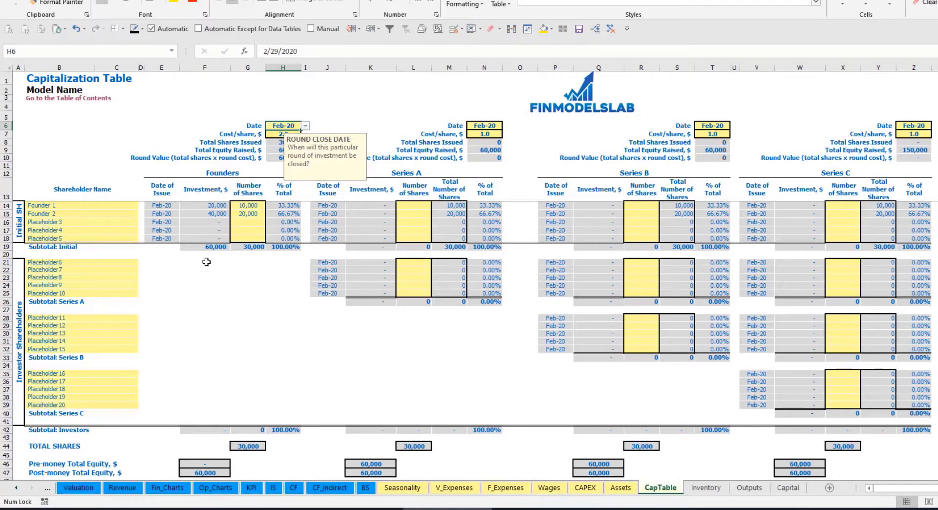
- Check the founders' investment, subtotal and percentage-of-total formulas
{"action": "left_click", "coordinate": [211, 206]}
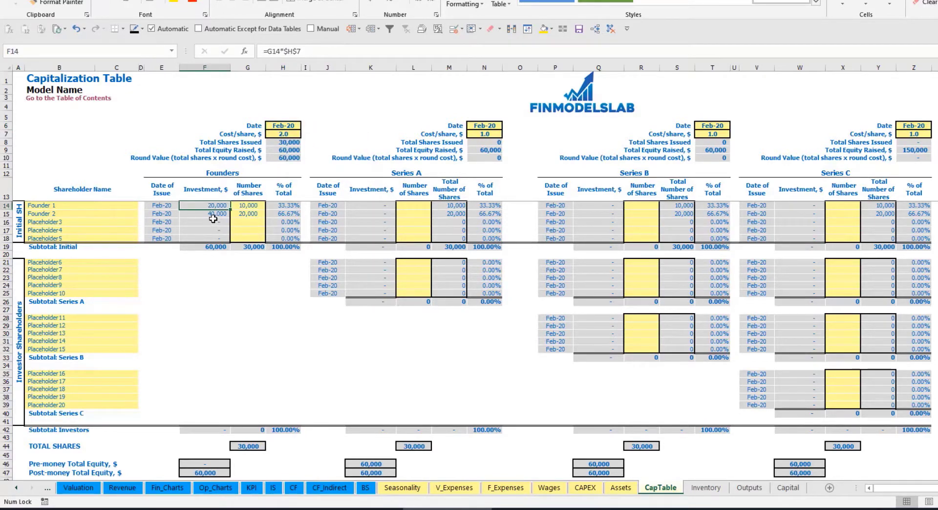
{"action": "left_click", "coordinate": [209, 214]}
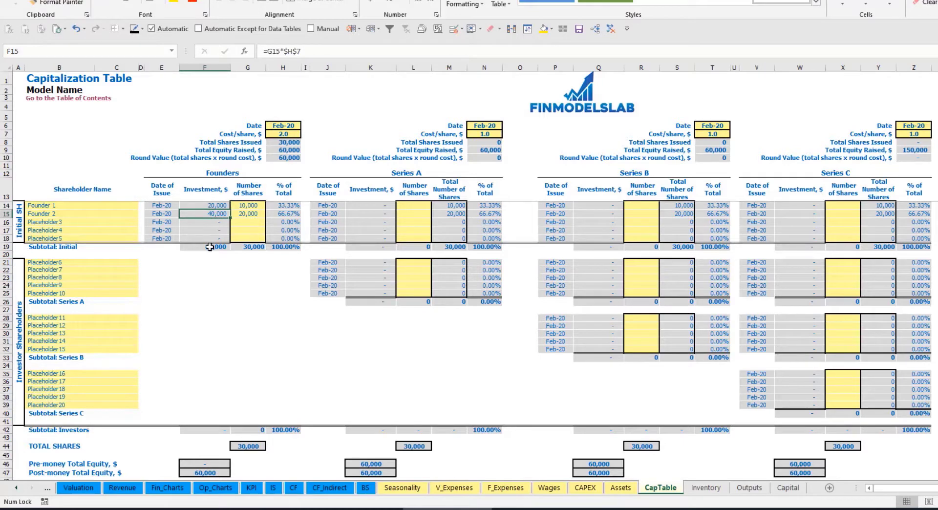
{"action": "left_click", "coordinate": [209, 247]}
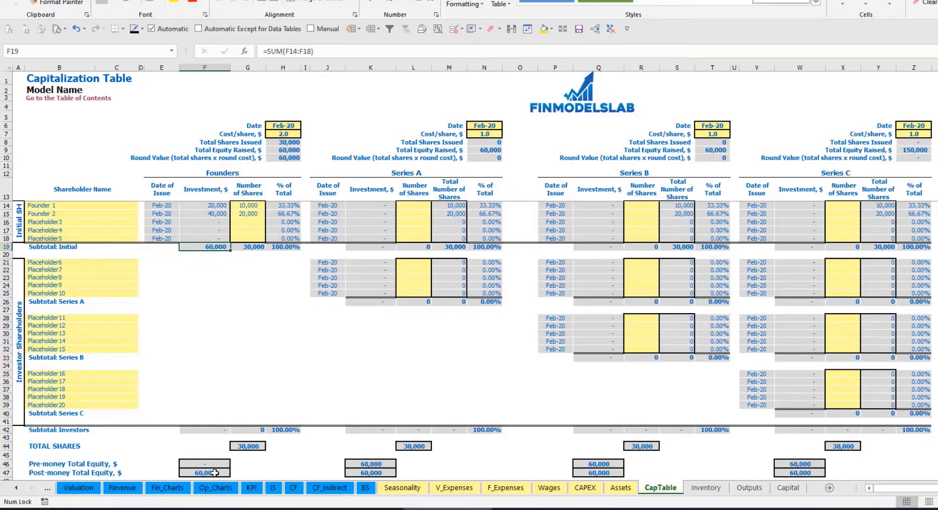
{"action": "left_click", "coordinate": [7, 473]}
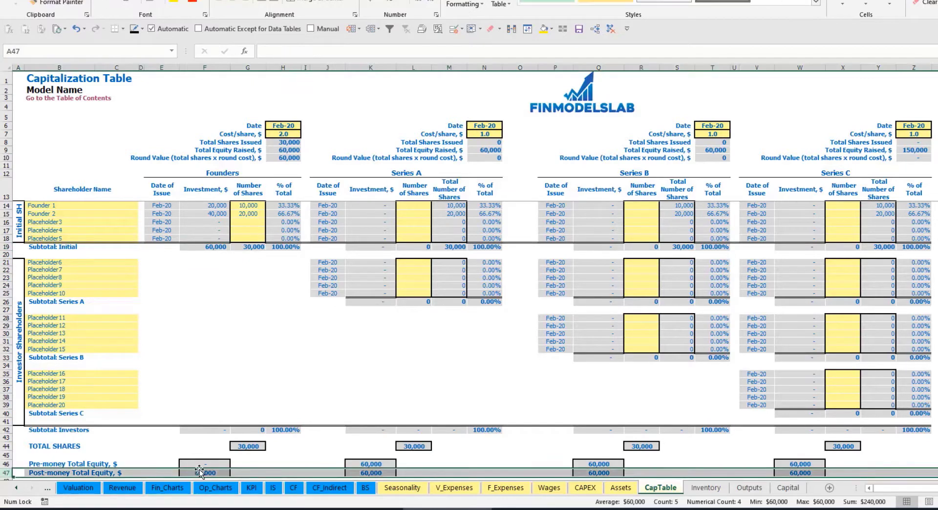
{"action": "left_click", "coordinate": [285, 207]}
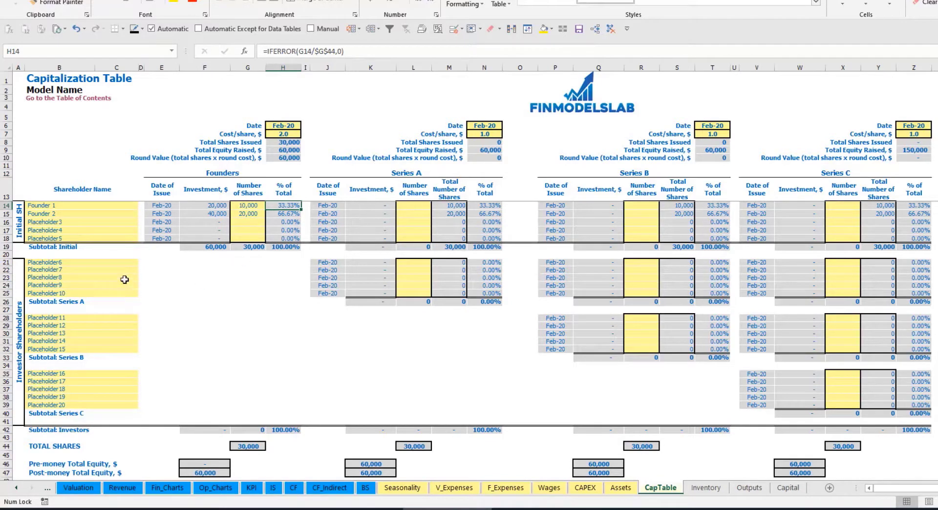
- Name the first Series A shareholder Investor 1
{"action": "left_click", "coordinate": [111, 264]}
{"action": "left_click", "coordinate": [425, 175]}
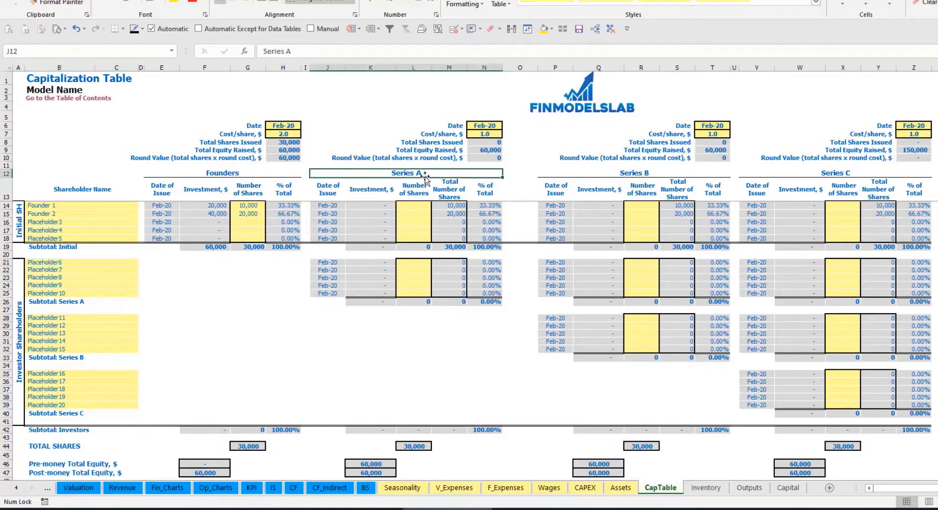
{"action": "left_click", "coordinate": [66, 264]}
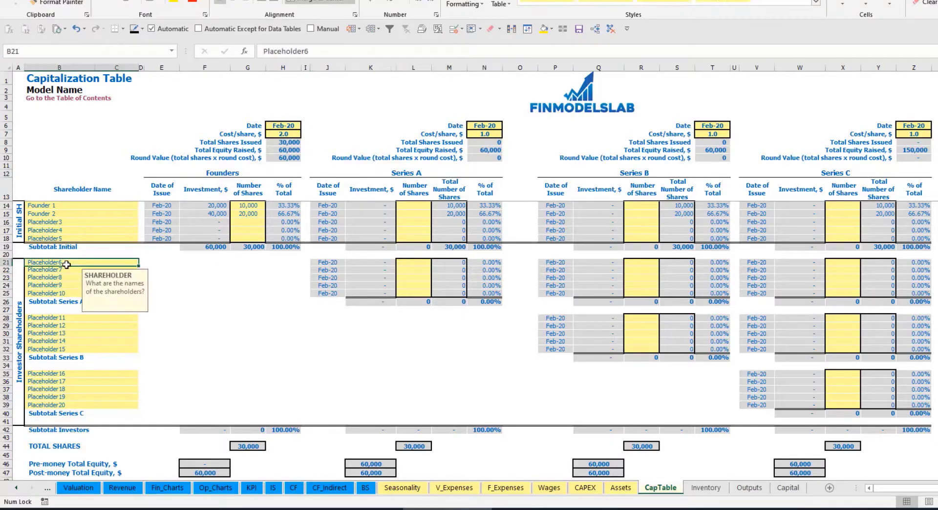
{"action": "type", "text": "Investor 1"}
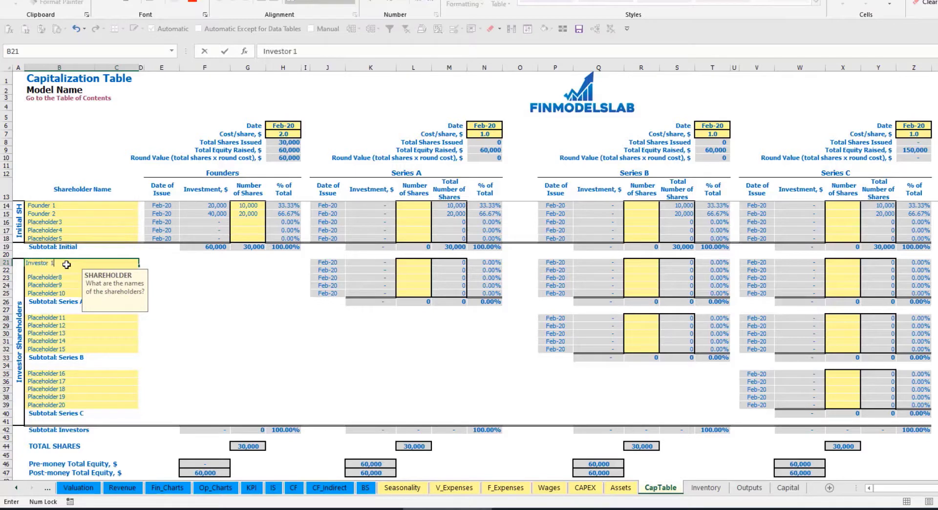
{"action": "key", "text": "Return"}
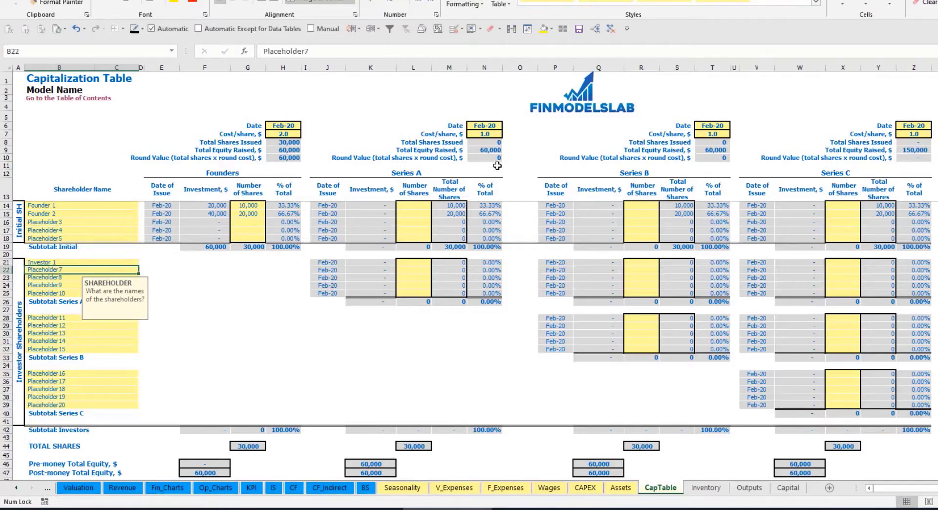
{"action": "left_click", "coordinate": [491, 125]}
- Set Series A close to May-20 at 5.0 per share, with Investor 1 receiving 1,000 shares
{"action": "left_click", "coordinate": [507, 126]}
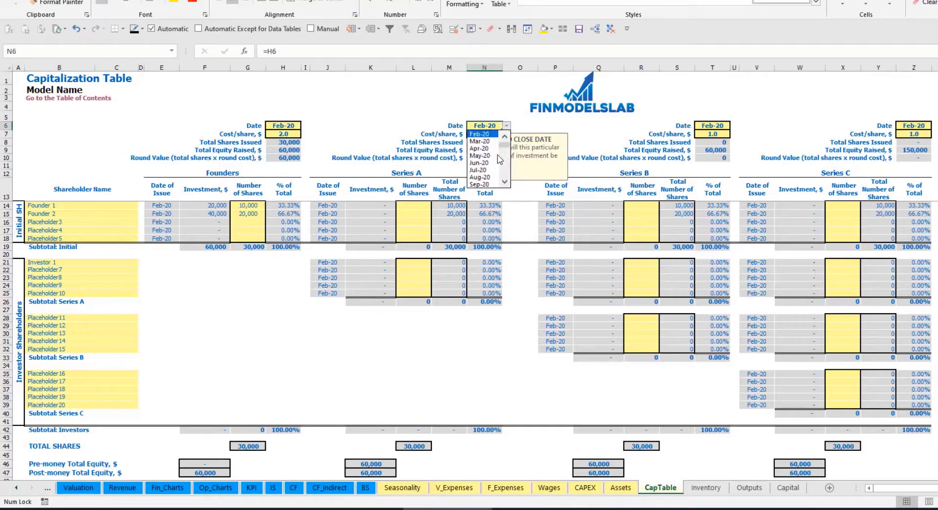
{"action": "left_click", "coordinate": [481, 155]}
{"action": "left_click", "coordinate": [479, 133]}
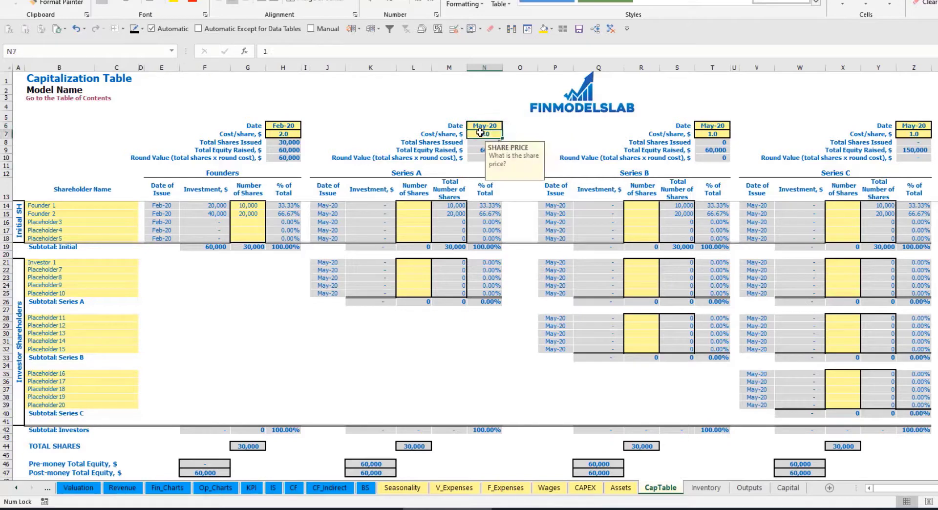
{"action": "type", "text": "5"}
{"action": "key", "text": "Return"}
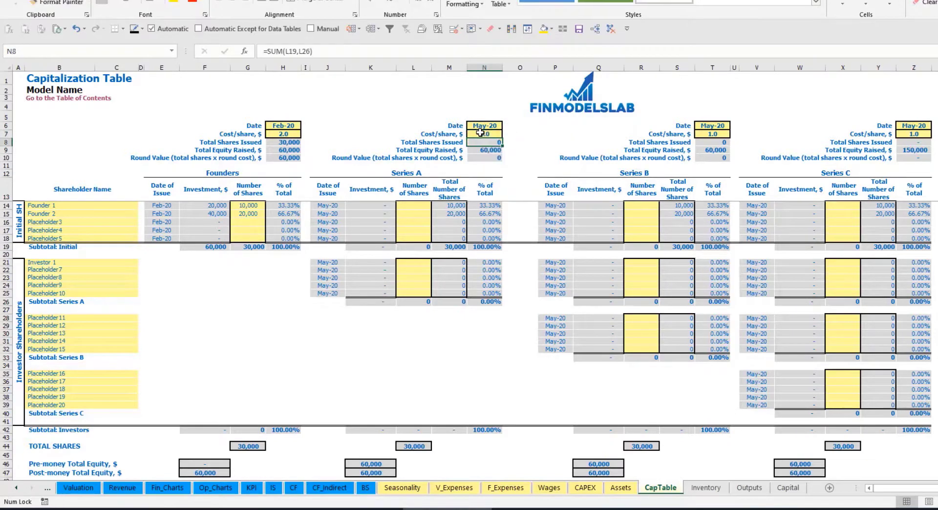
{"action": "left_click", "coordinate": [413, 261]}
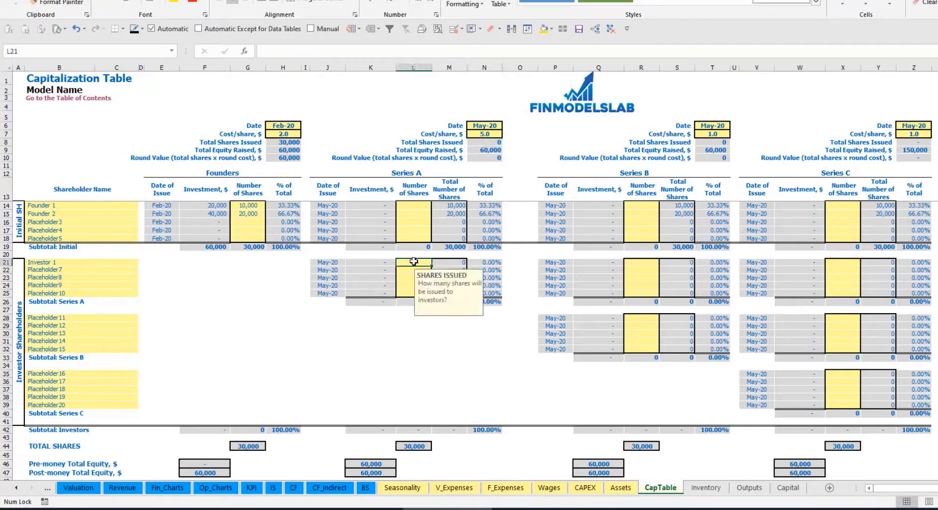
{"action": "type", "text": "10"}
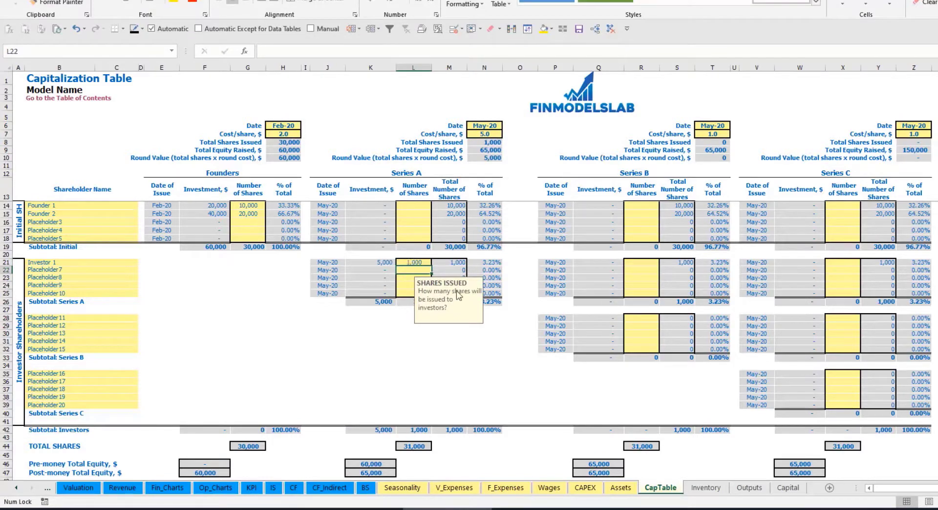
{"action": "left_click", "coordinate": [378, 338]}
- Review Investor 1's investment formula, the Series A pre- and post-money equity, and Investor 1's percentage
{"action": "left_click", "coordinate": [378, 263]}
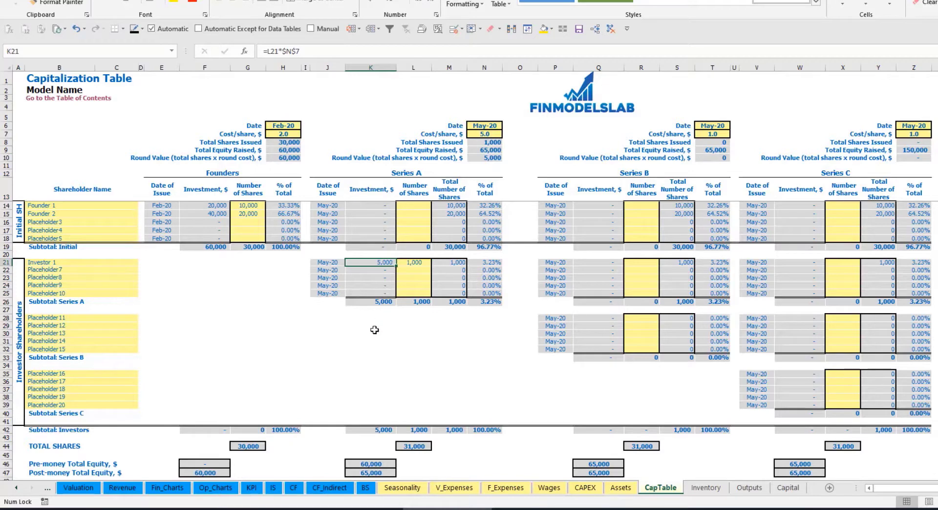
{"action": "left_click", "coordinate": [363, 462]}
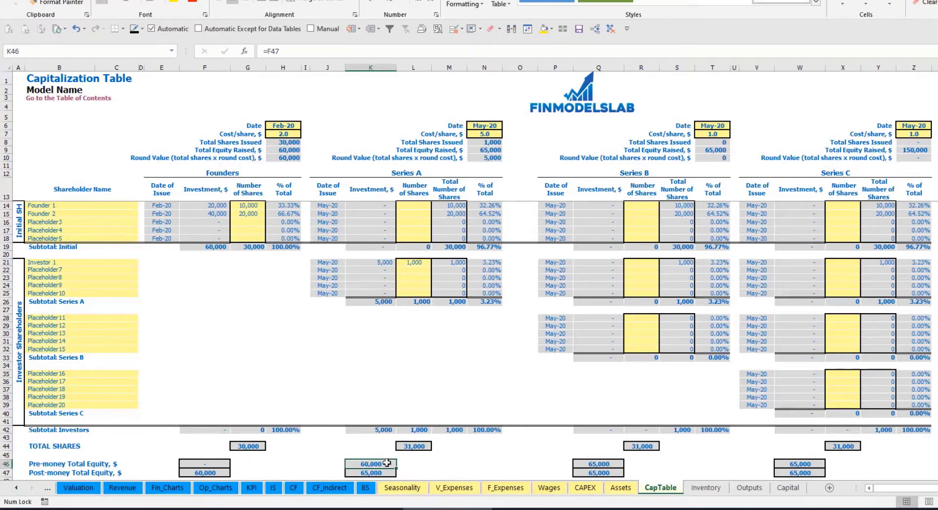
{"action": "key", "text": "Down"}
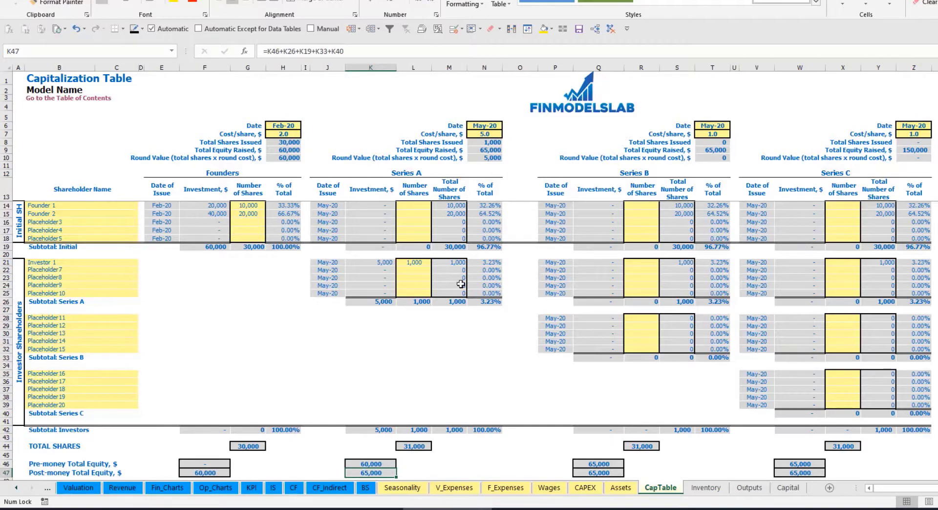
{"action": "left_click", "coordinate": [476, 263]}
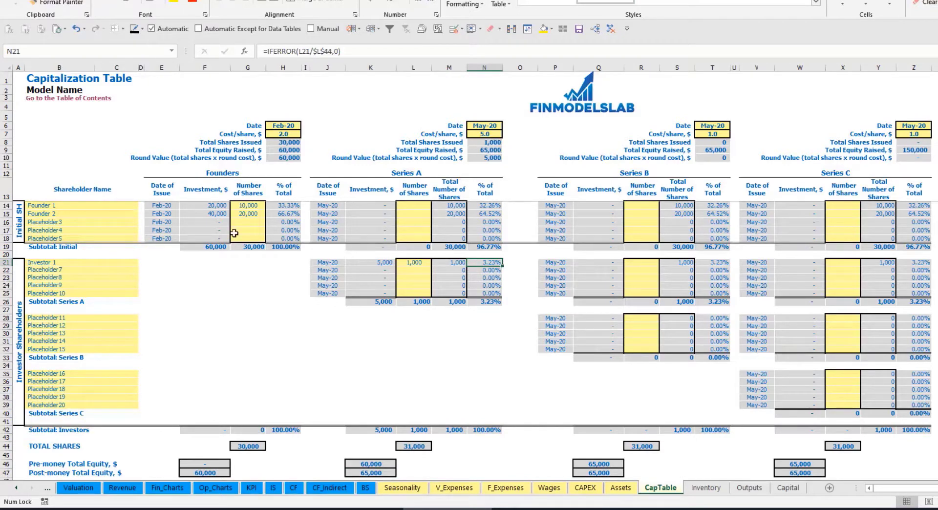
- Inspect the founders' Series A percentages, the Series B and C shareholders, and Series A share inputs
{"action": "left_click_drag", "start_coordinate": [103, 206], "coordinate": [103, 213]}
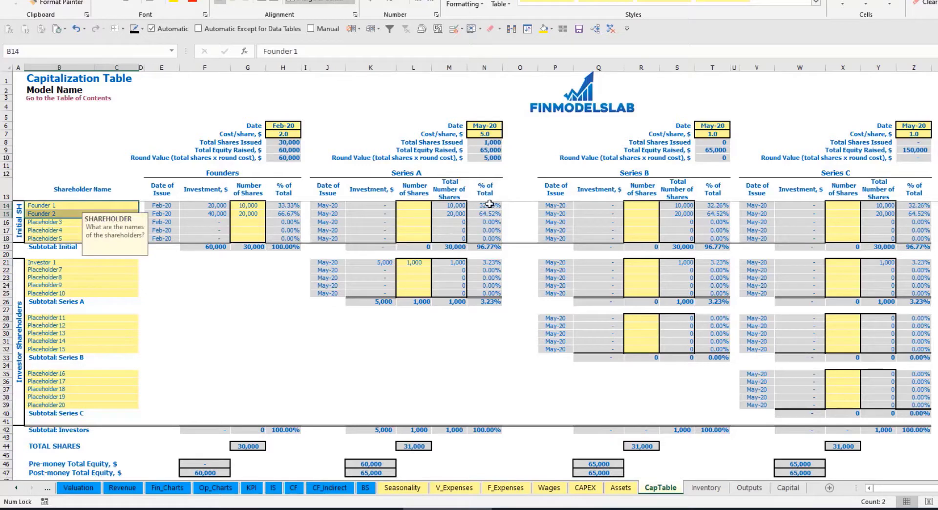
{"action": "left_click_drag", "start_coordinate": [488, 205], "coordinate": [488, 213]}
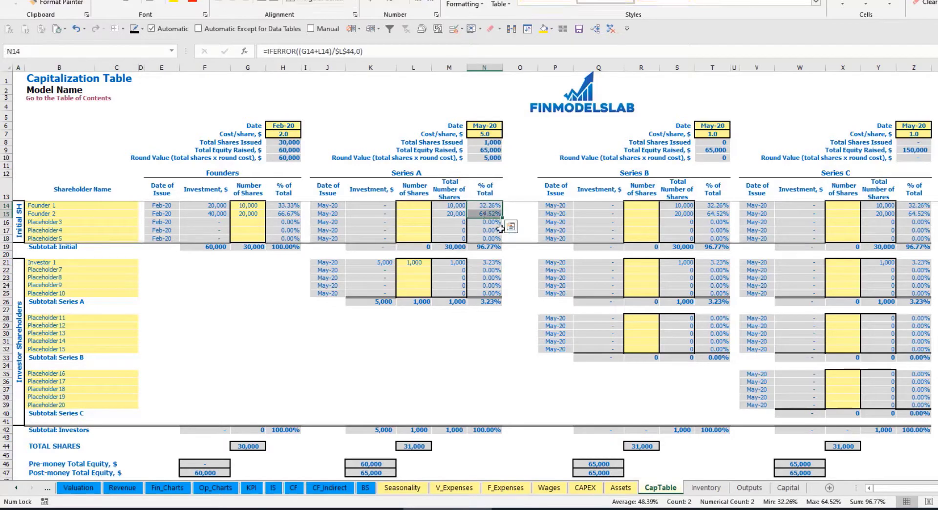
{"action": "key", "text": "shift+Up"}
{"action": "key", "text": "Down"}
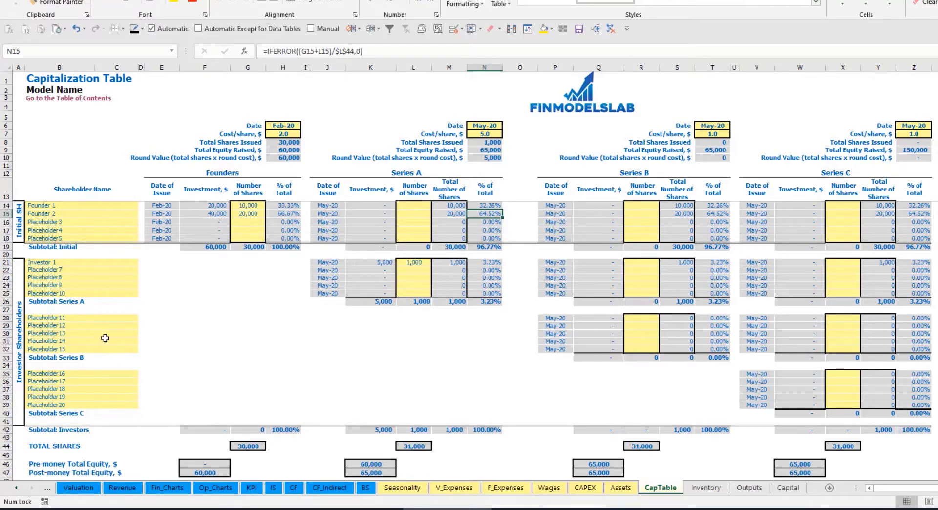
{"action": "left_click", "coordinate": [91, 322]}
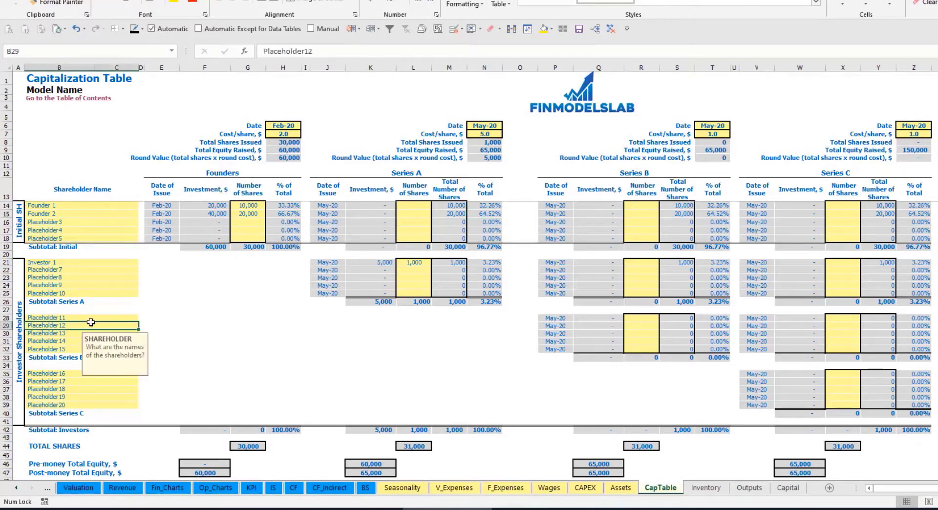
{"action": "left_click", "coordinate": [77, 377]}
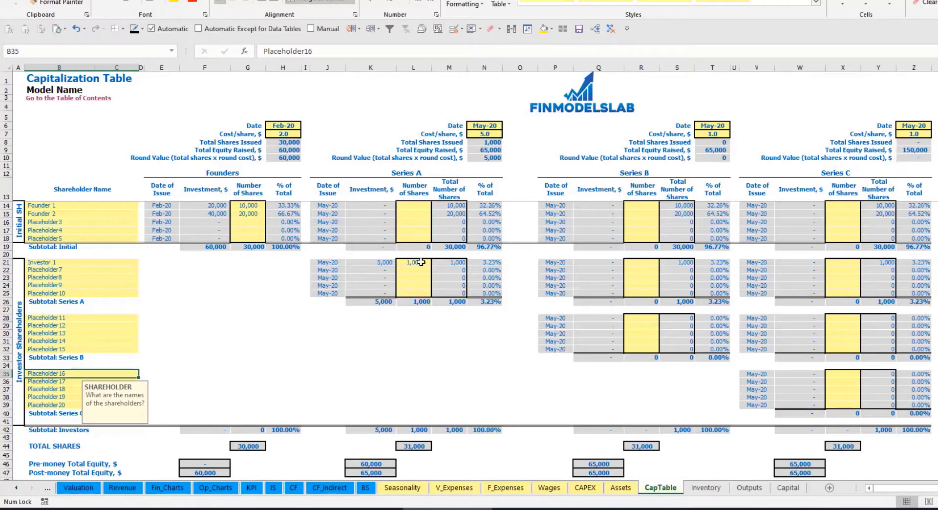
{"action": "left_click_drag", "start_coordinate": [417, 263], "coordinate": [413, 293]}
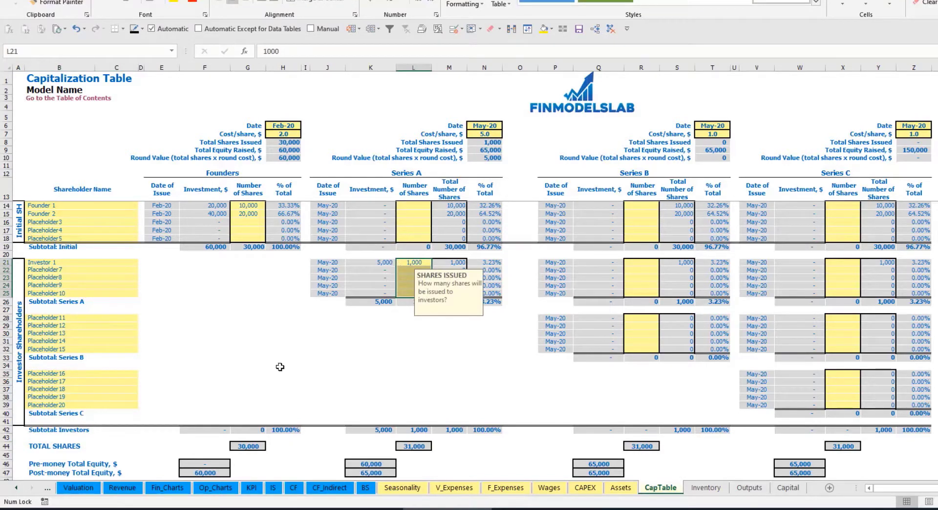
{"action": "left_click", "coordinate": [424, 334]}
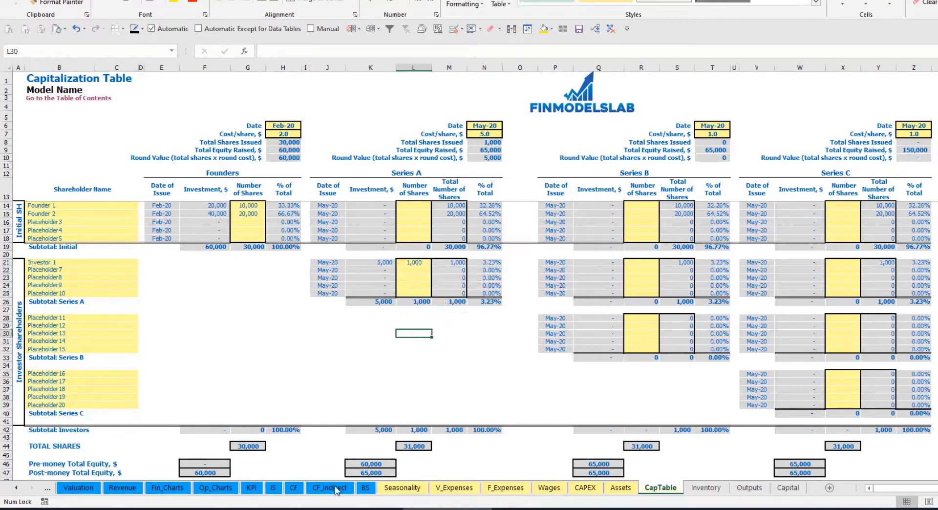
- Trace Ordinary Equity Raisings on the cash flow sheet and the ordinary equity row on the balance sheet
{"action": "left_click", "coordinate": [293, 487]}
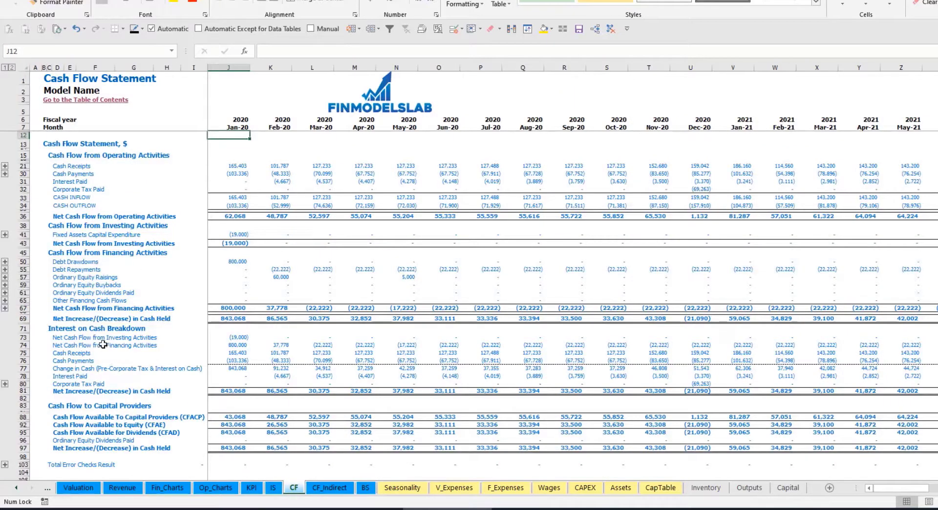
{"action": "left_click", "coordinate": [22, 277]}
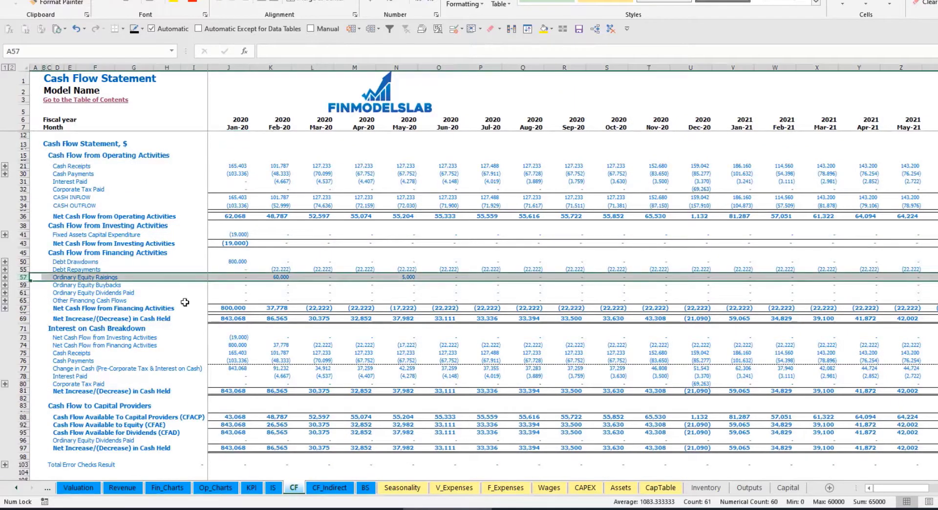
{"action": "left_click", "coordinate": [281, 278]}
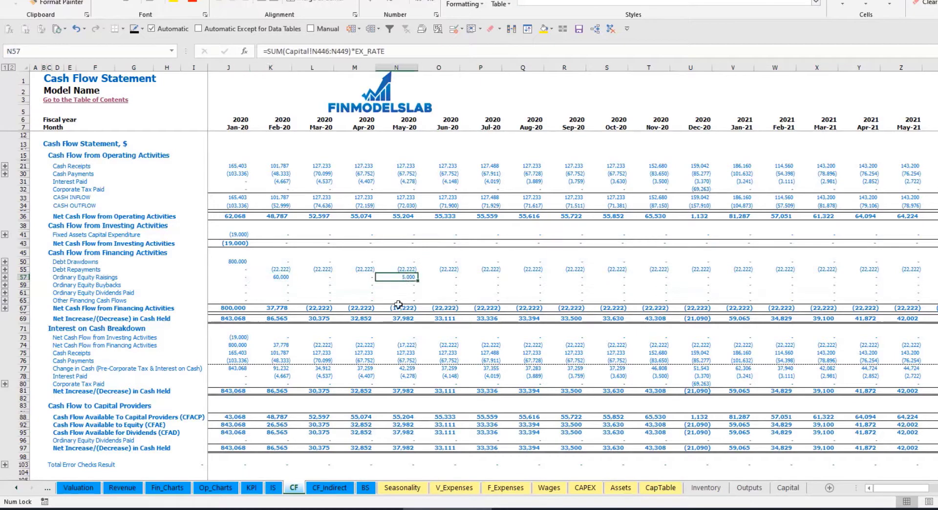
{"action": "left_click", "coordinate": [366, 488]}
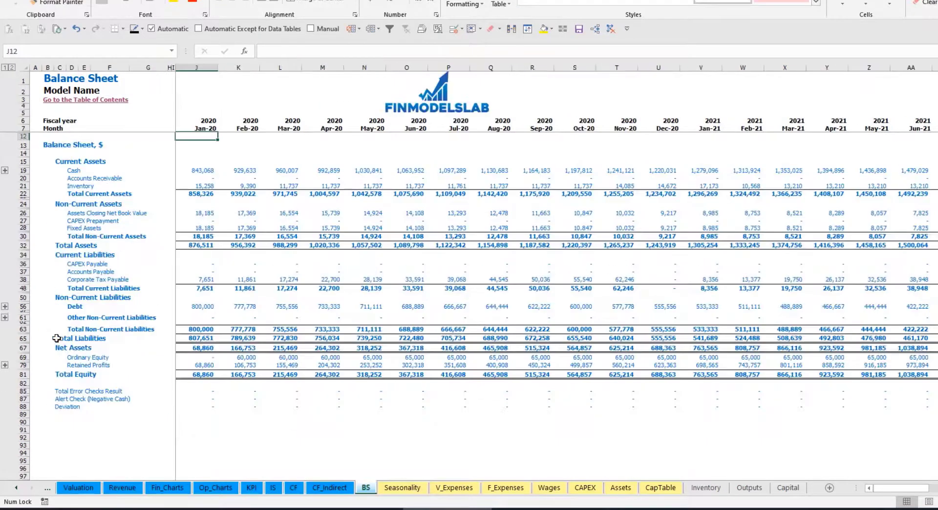
{"action": "left_click", "coordinate": [22, 357]}
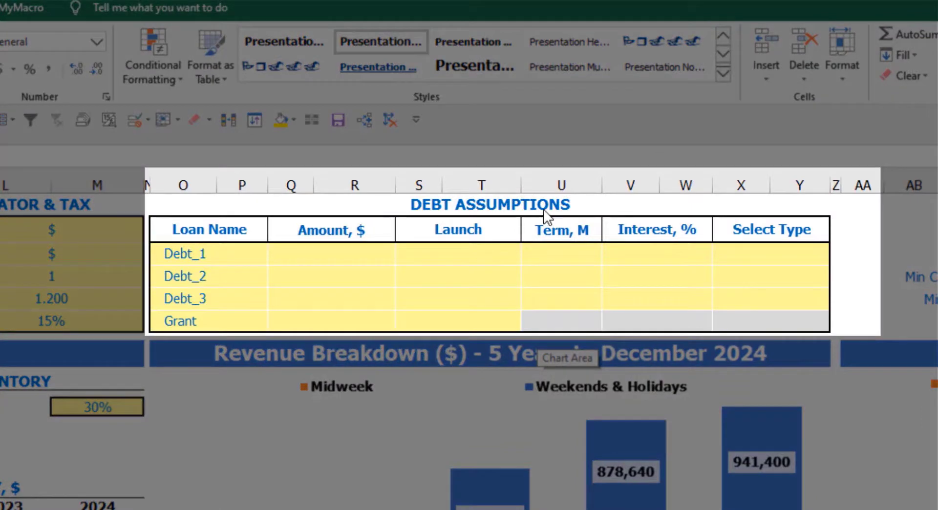
- Set Debt_1's repayment type to Usual
{"action": "left_click", "coordinate": [541, 216]}
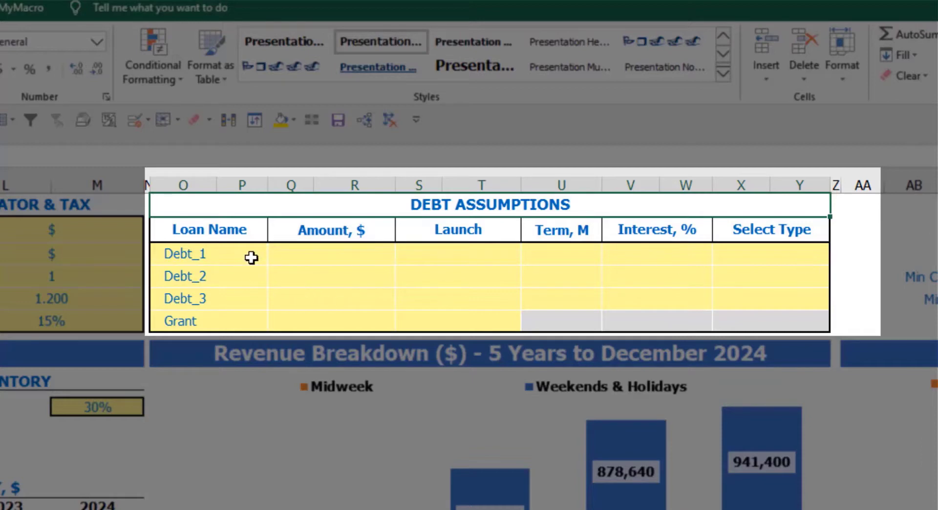
{"action": "left_click", "coordinate": [823, 252]}
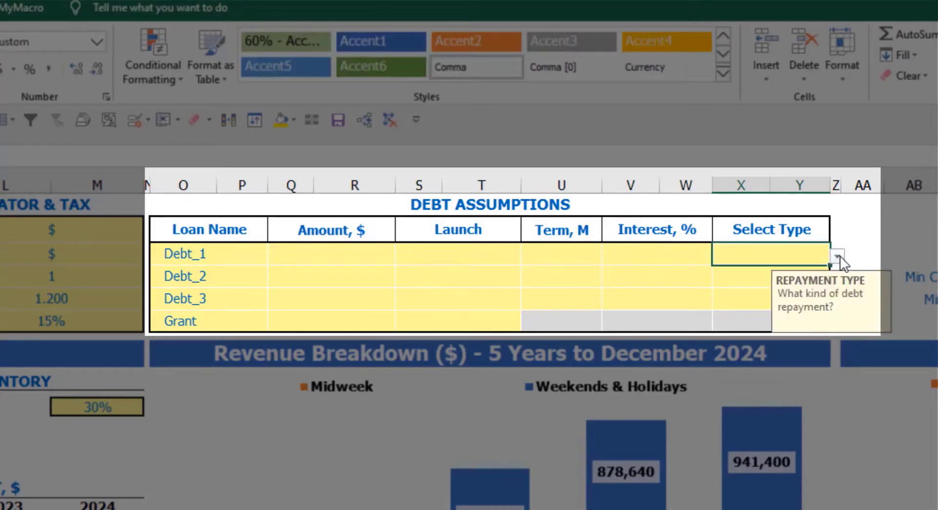
{"action": "left_click", "coordinate": [837, 257]}
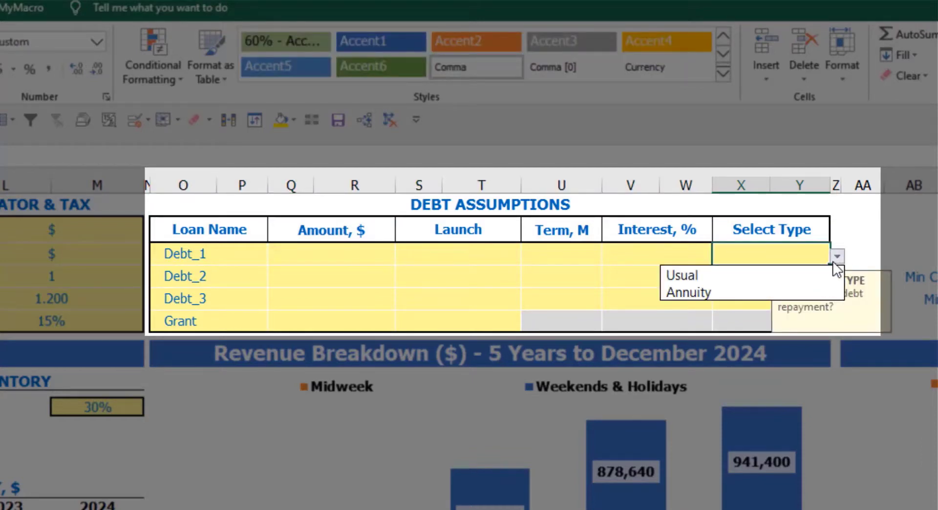
{"action": "left_click", "coordinate": [814, 289]}
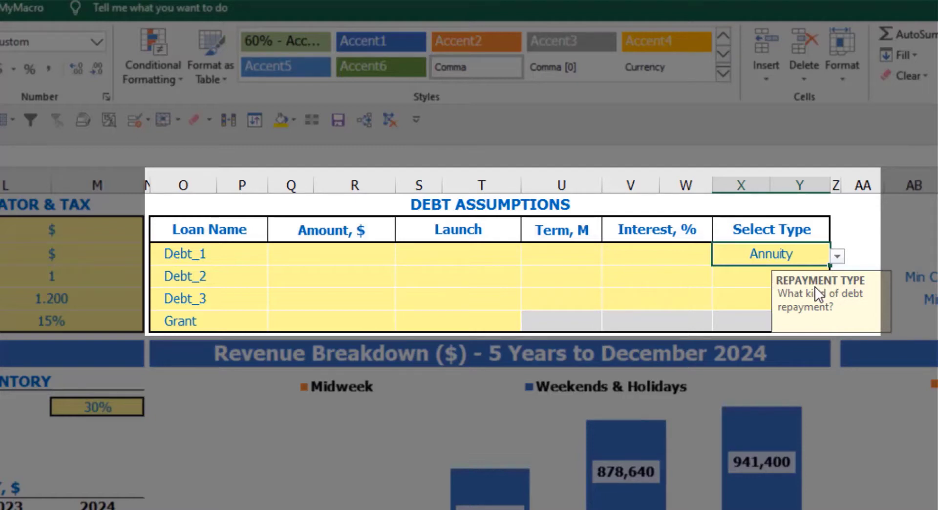
{"action": "left_click", "coordinate": [836, 256]}
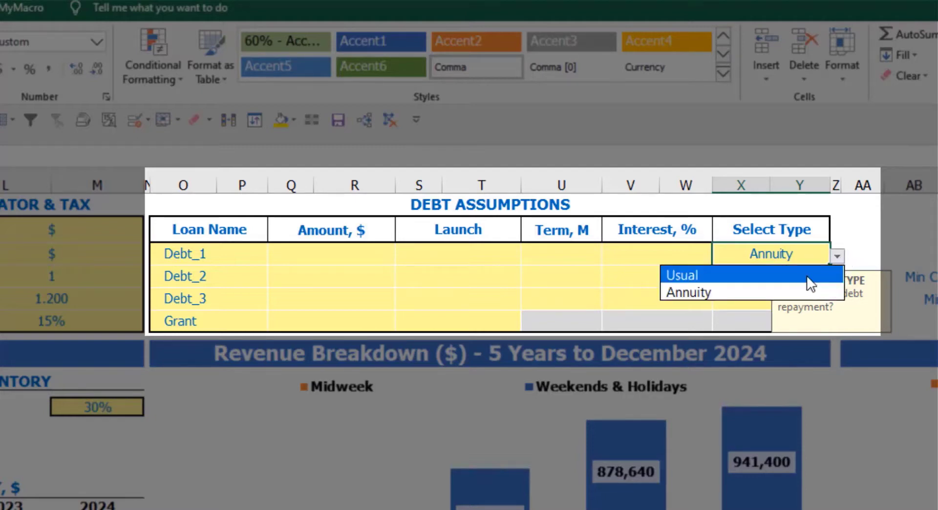
{"action": "key", "text": "Escape"}
{"action": "key", "text": "ctrl+z"}
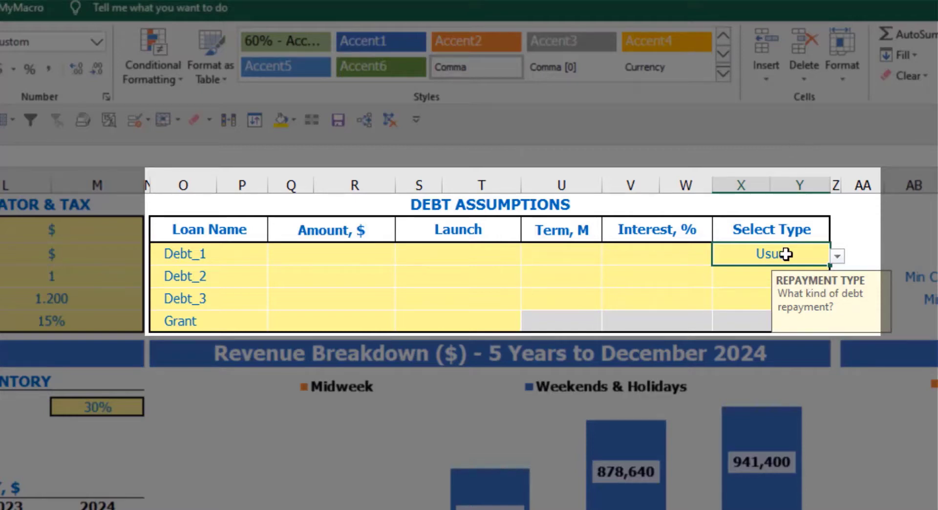
- Give Debt_1 a 1,000,000 amount launching Feb-20, a 60-month term and 5% interest
{"action": "left_click", "coordinate": [370, 254]}
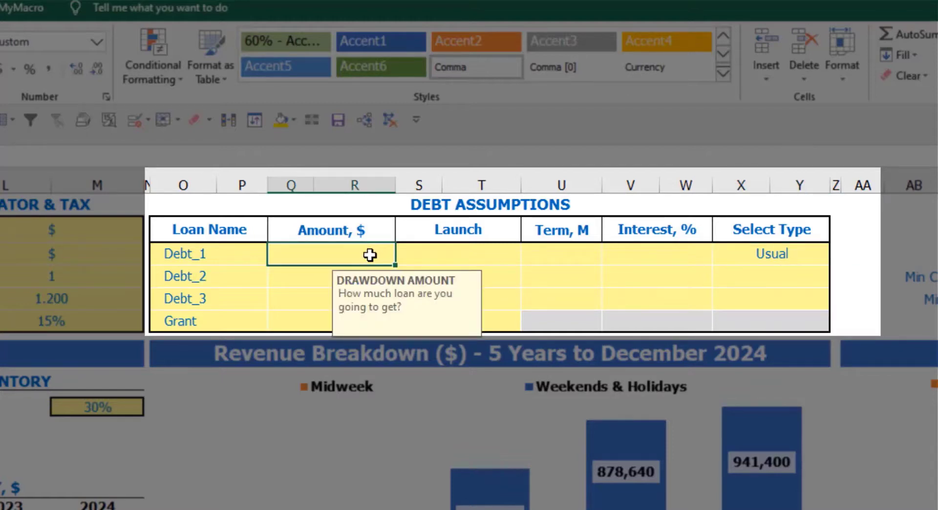
{"action": "type", "text": "2000"}
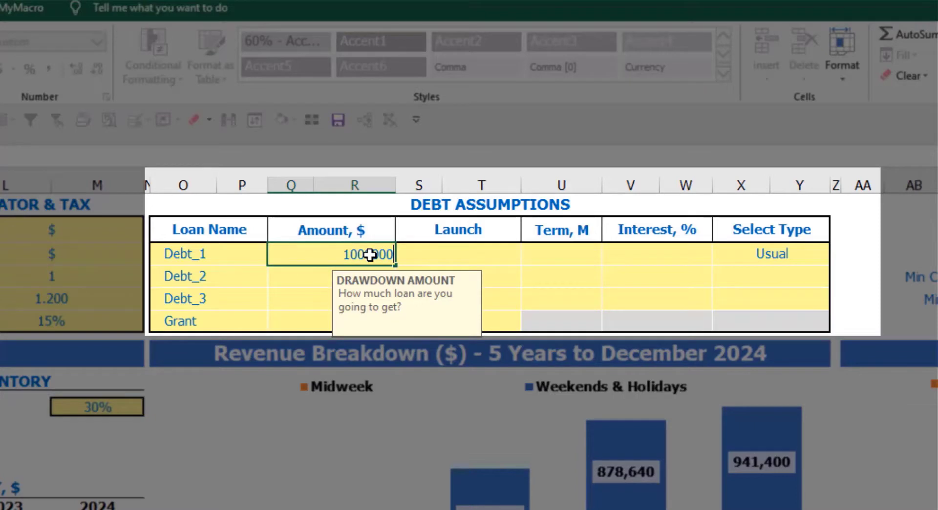
{"action": "key", "text": "Return"}
{"action": "left_click", "coordinate": [508, 252]}
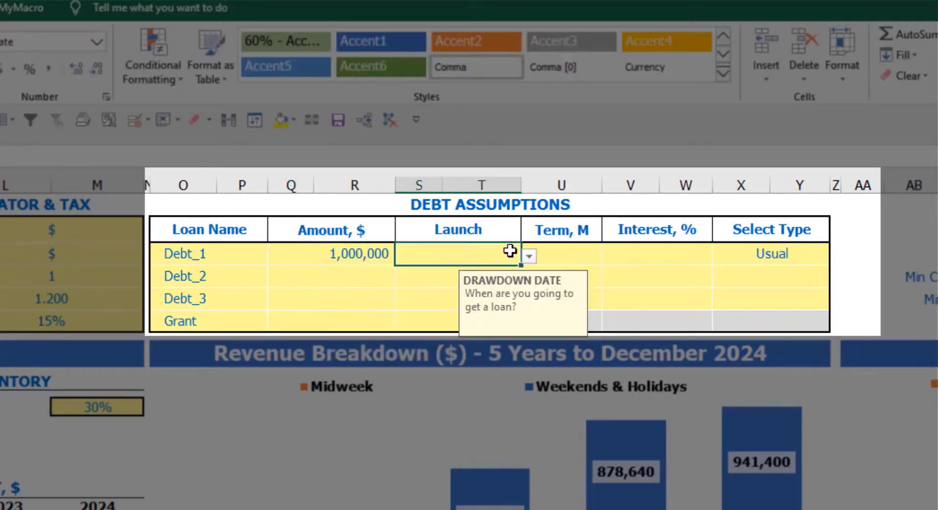
{"action": "left_click", "coordinate": [529, 256]}
{"action": "left_click", "coordinate": [489, 293]}
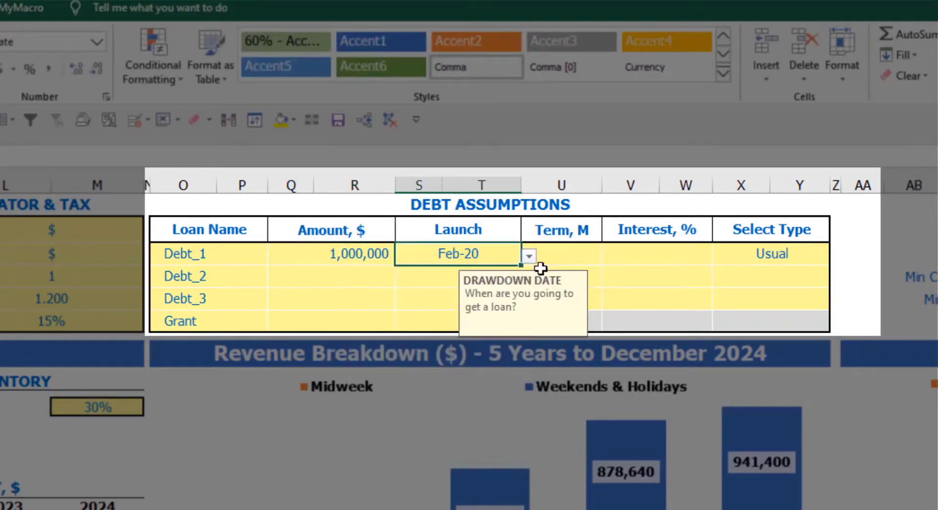
{"action": "left_click", "coordinate": [563, 247]}
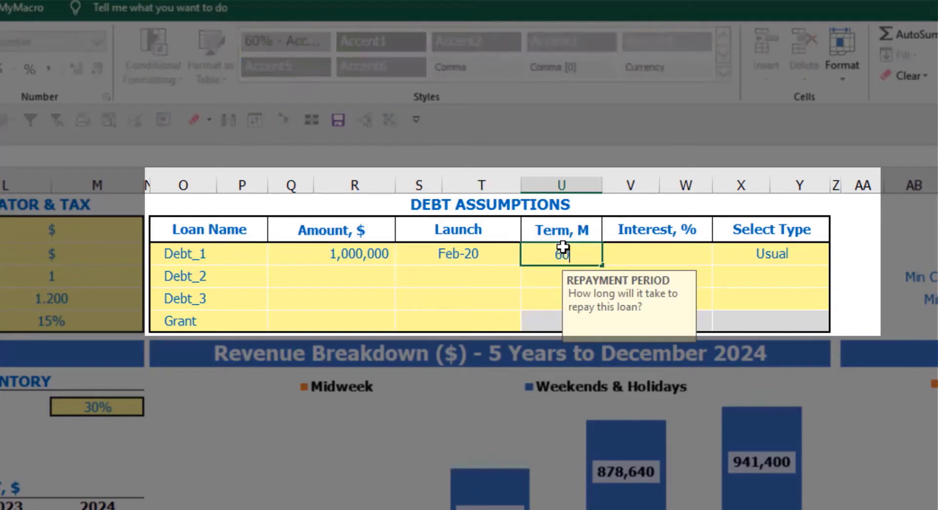
{"action": "type", "text": "60"}
{"action": "key", "text": "Return"}
{"action": "left_click", "coordinate": [618, 252]}
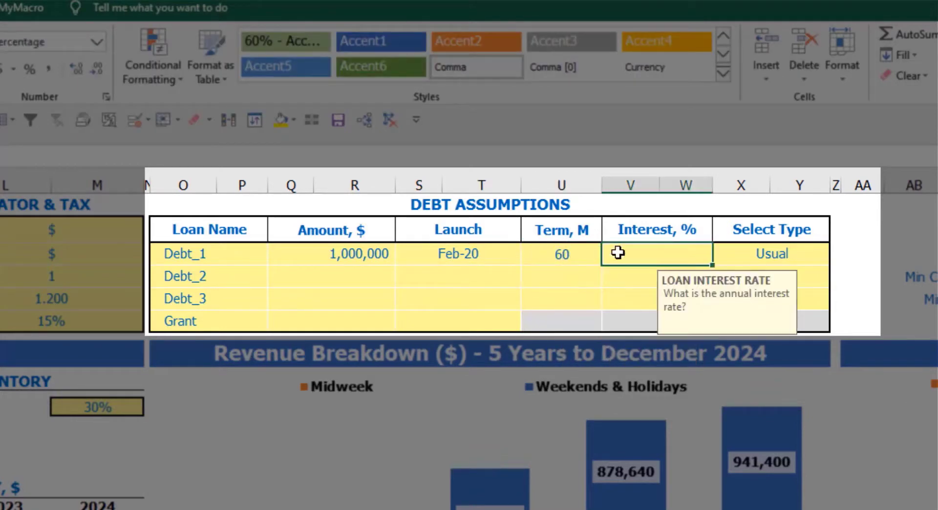
{"action": "type", "text": "5"}
{"action": "key", "text": "Return"}
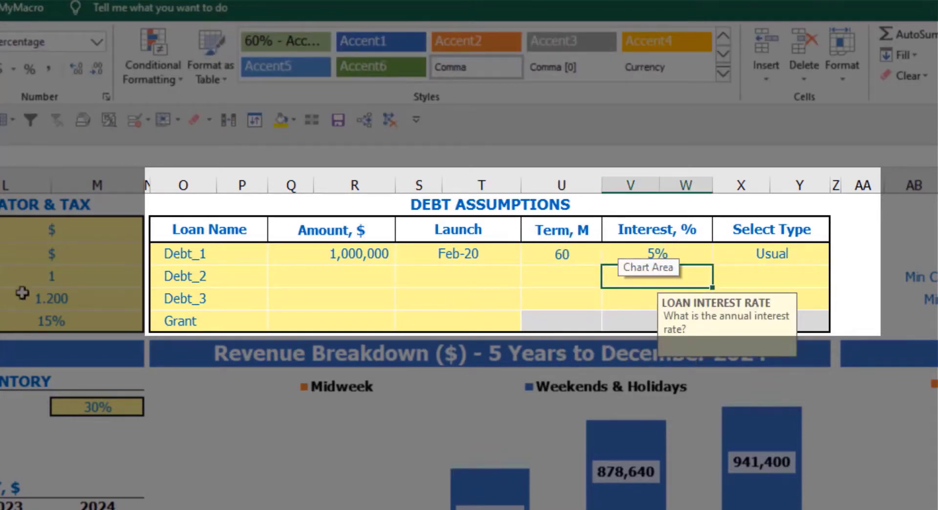
- Enter a 500,000 grant launching in Mar-20
{"action": "left_click", "coordinate": [346, 325]}
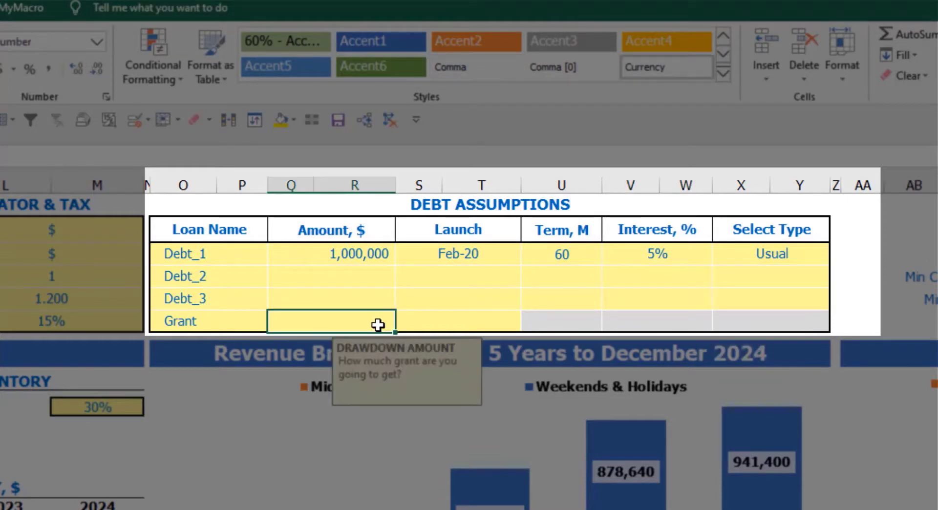
{"action": "type", "text": "500000"}
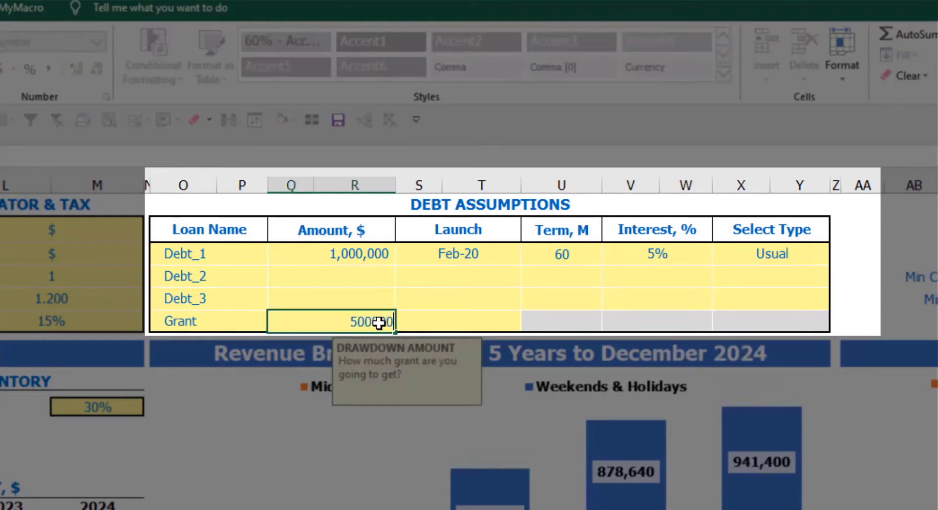
{"action": "key", "text": "Return"}
{"action": "left_click", "coordinate": [482, 324]}
{"action": "left_click", "coordinate": [528, 323]}
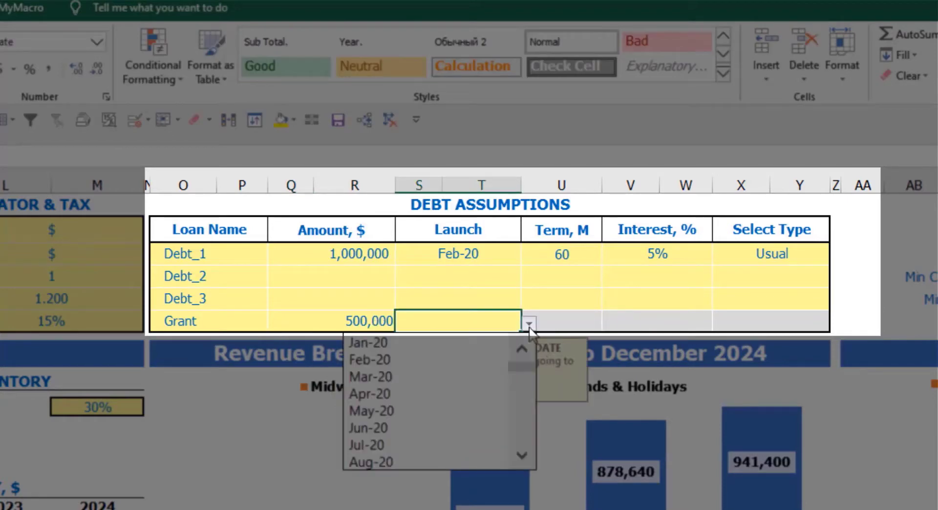
{"action": "left_click", "coordinate": [469, 381]}
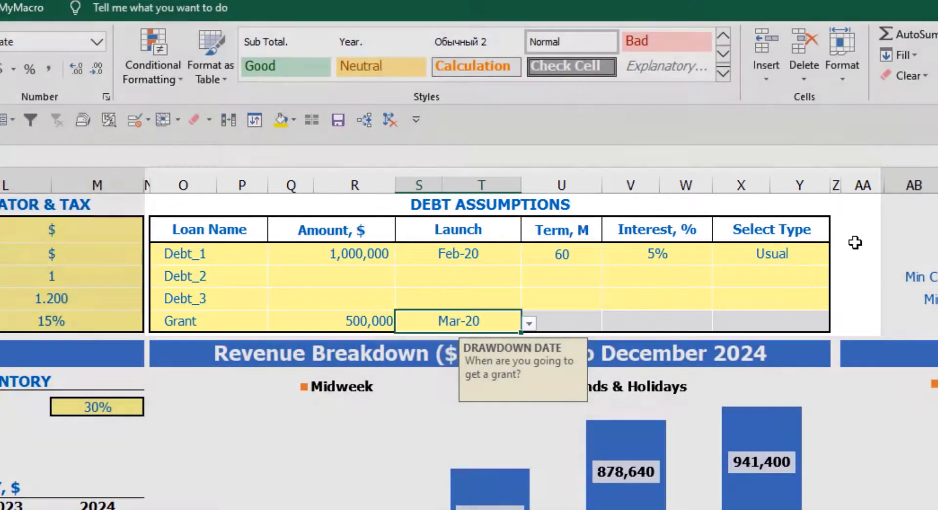
{"action": "left_click", "coordinate": [855, 242]}
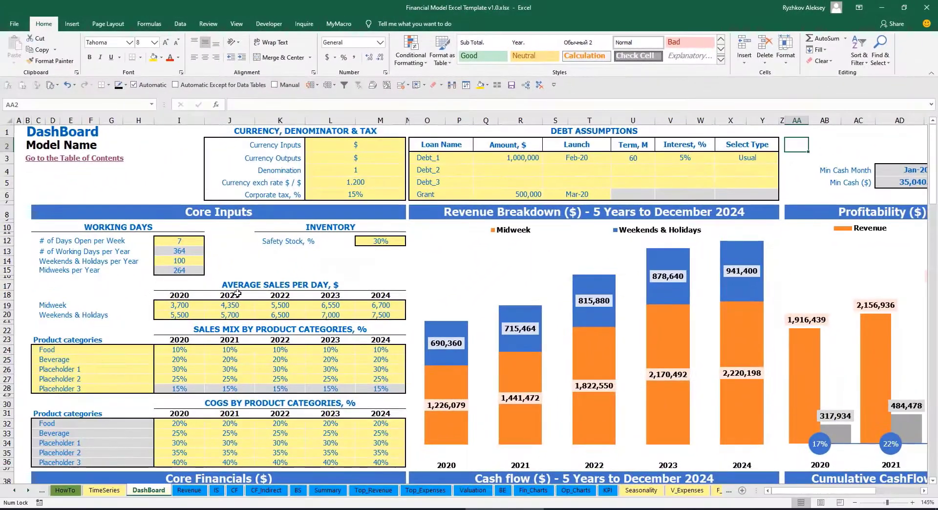
{"action": "left_click", "coordinate": [28, 493]}
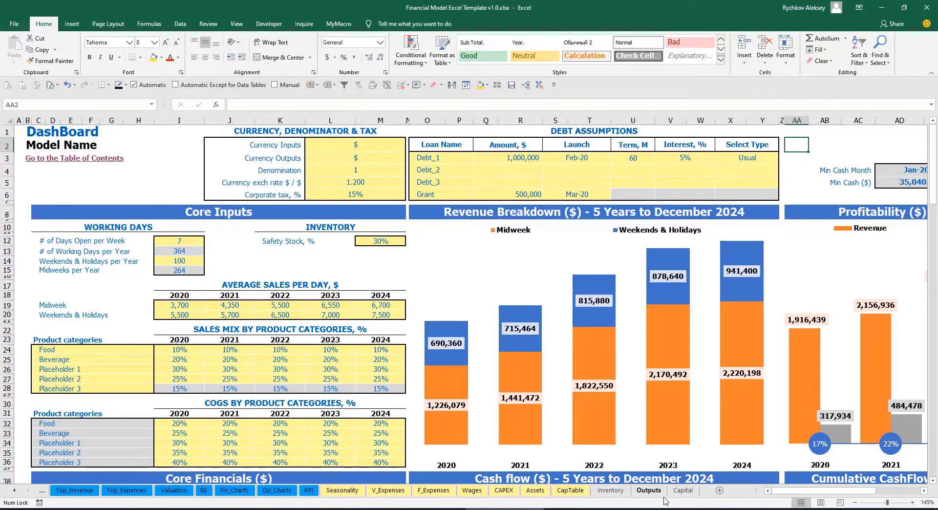
- Scroll through the Capital calculation sheet
{"action": "left_click", "coordinate": [683, 491]}
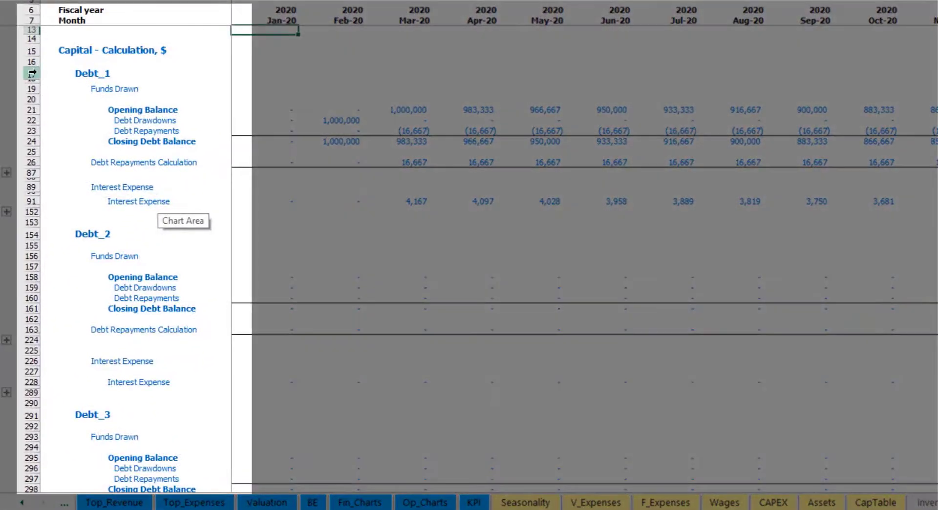
{"action": "scroll", "coordinate": [27, 238], "scroll_direction": "down", "scroll_amount": 3}
{"action": "scroll", "coordinate": [26, 238], "scroll_direction": "down", "scroll_amount": 2}
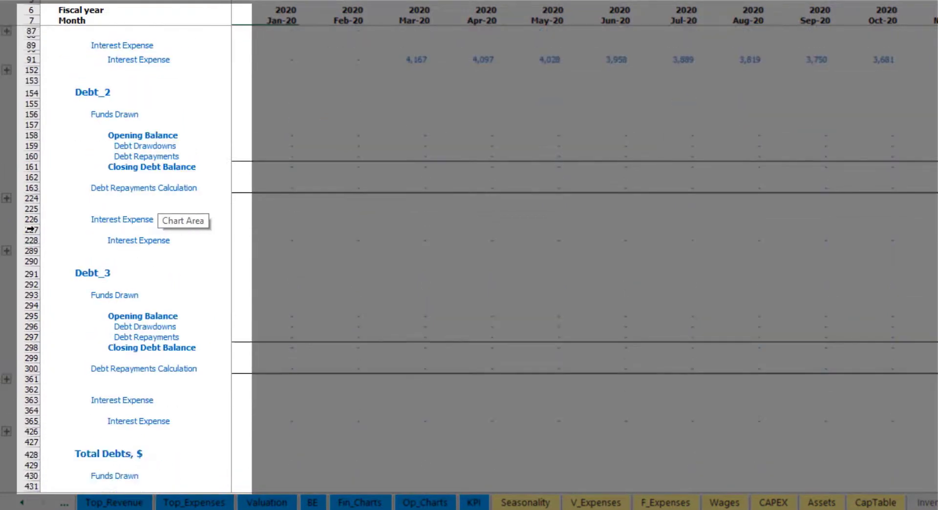
{"action": "scroll", "coordinate": [35, 211], "scroll_direction": "down", "scroll_amount": 2}
{"action": "scroll", "coordinate": [40, 215], "scroll_direction": "down", "scroll_amount": 2}
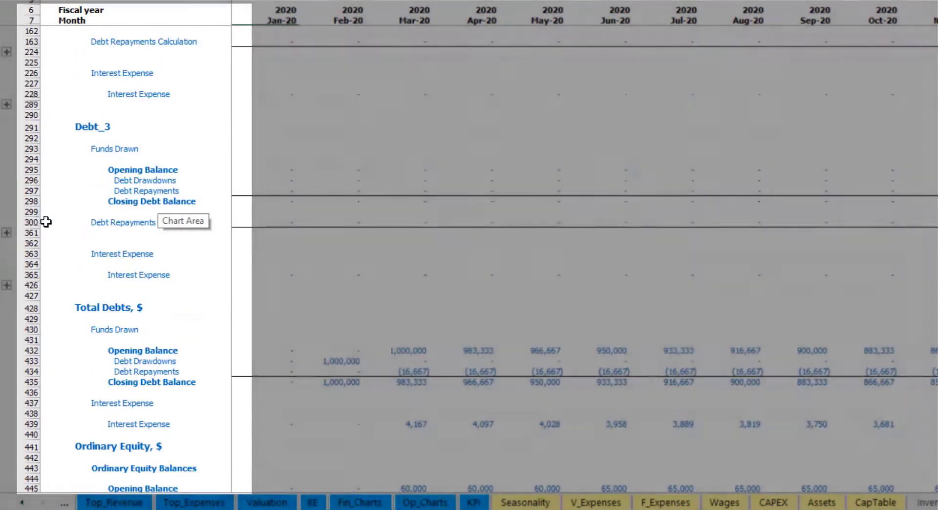
{"action": "scroll", "coordinate": [59, 244], "scroll_direction": "up", "scroll_amount": 5}
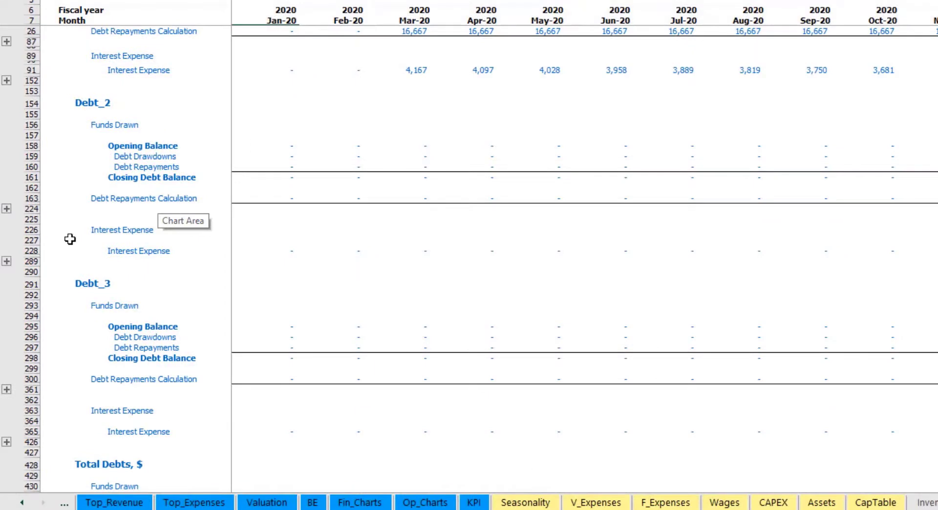
{"action": "scroll", "coordinate": [59, 243], "scroll_direction": "up", "scroll_amount": 4}
- Check interest expense, then interest paid, debt drawdowns, repayments, and the balance sheet Debt row
{"action": "left_click", "coordinate": [22, 502]}
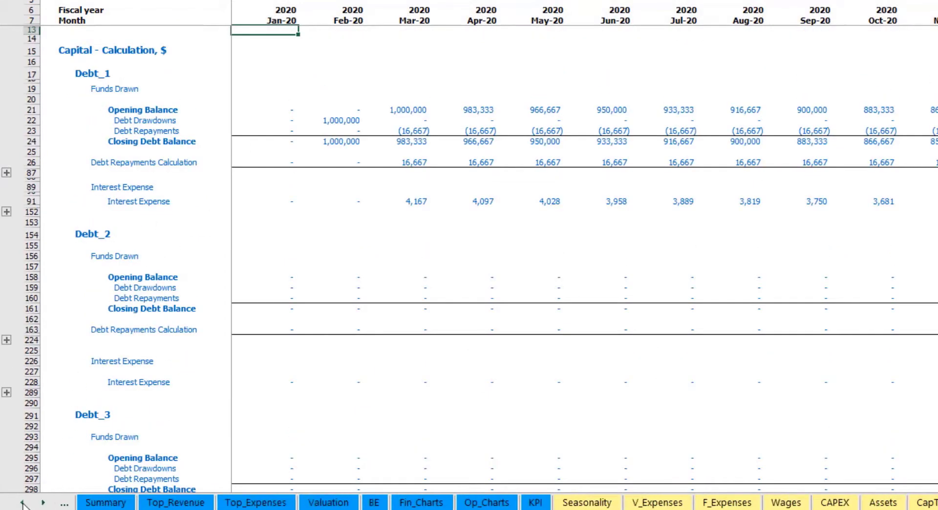
{"action": "left_click", "coordinate": [21, 502]}
{"action": "left_click", "coordinate": [22, 502]}
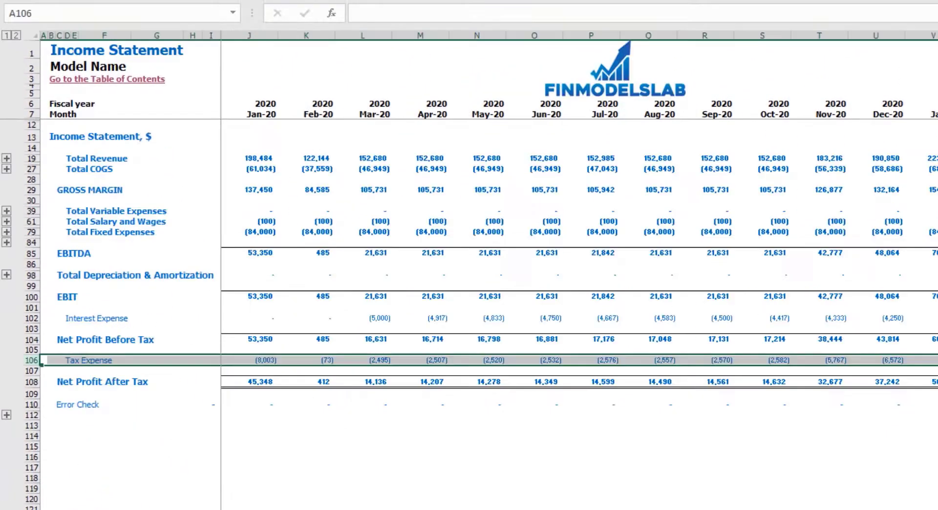
{"action": "left_click", "coordinate": [33, 319]}
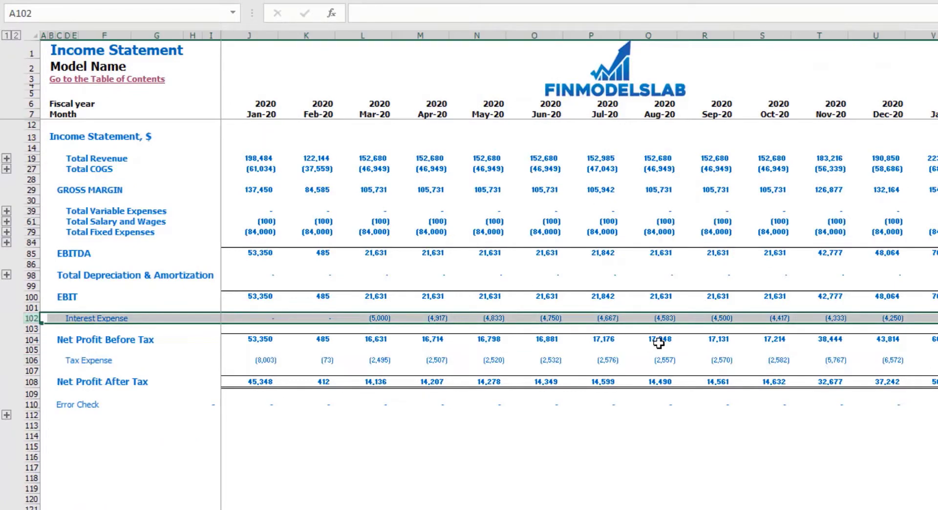
{"action": "key", "text": "ctrl+Page_Down"}
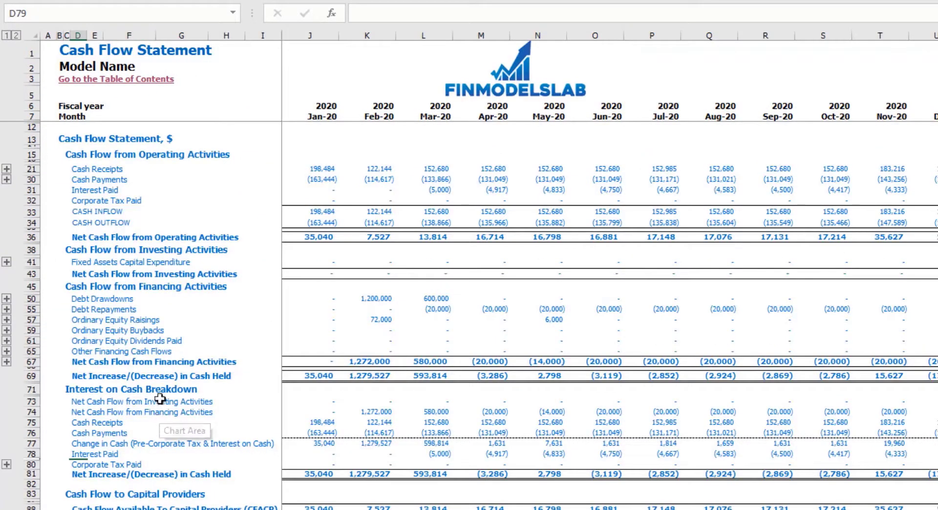
{"action": "left_click", "coordinate": [36, 193]}
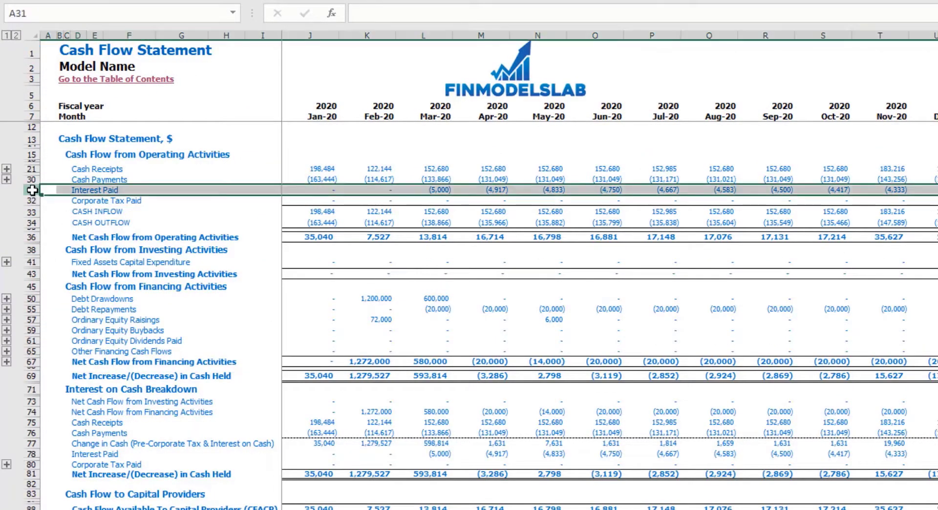
{"action": "left_click", "coordinate": [32, 298]}
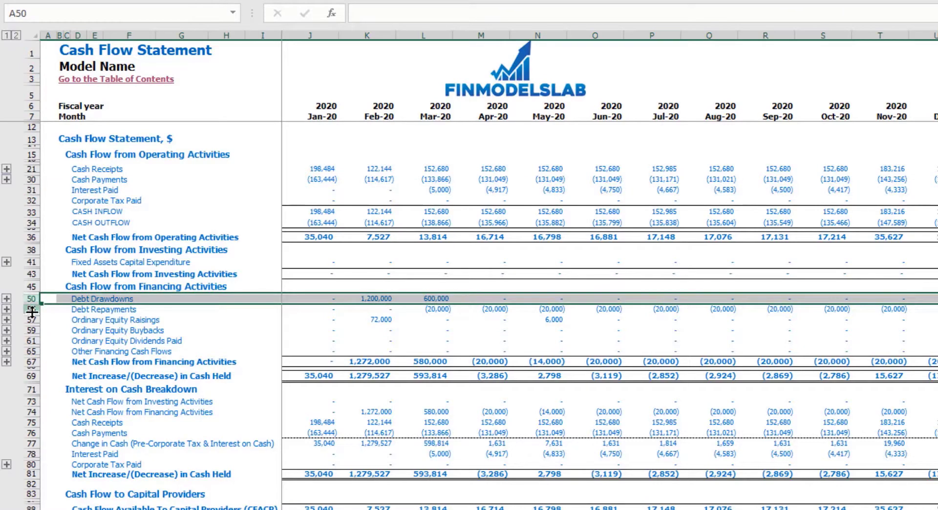
{"action": "left_click", "coordinate": [32, 309]}
{"action": "key", "text": "ctrl+Page_Down"}
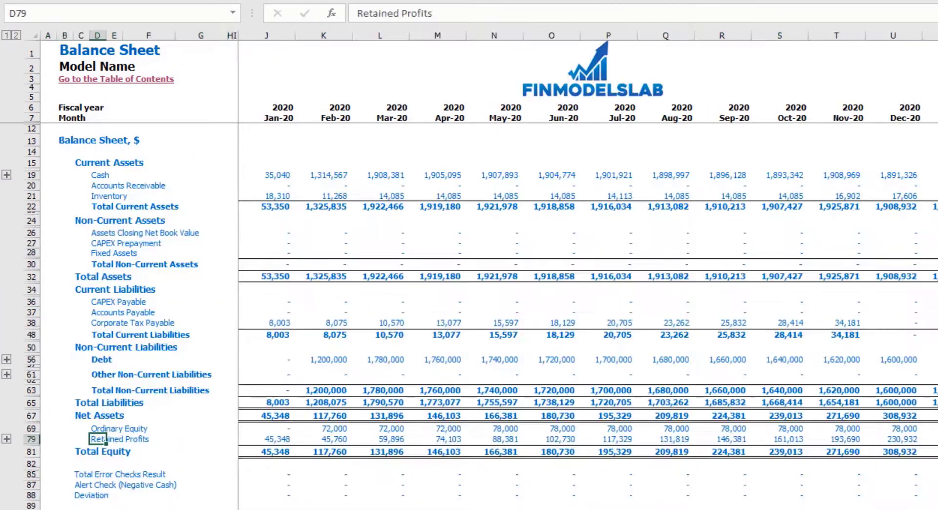
{"action": "left_click", "coordinate": [31, 360]}
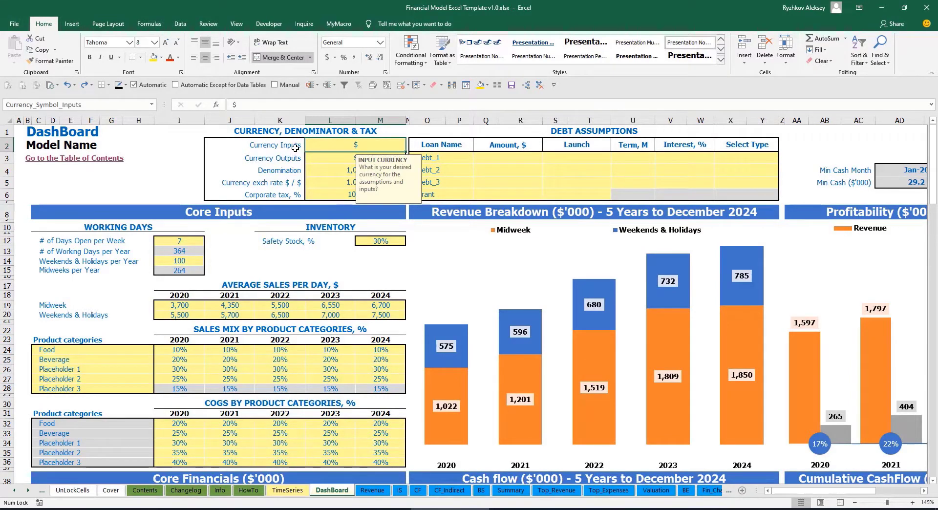
- Set the dashboard's input currency to USD
{"action": "left_click", "coordinate": [167, 150]}
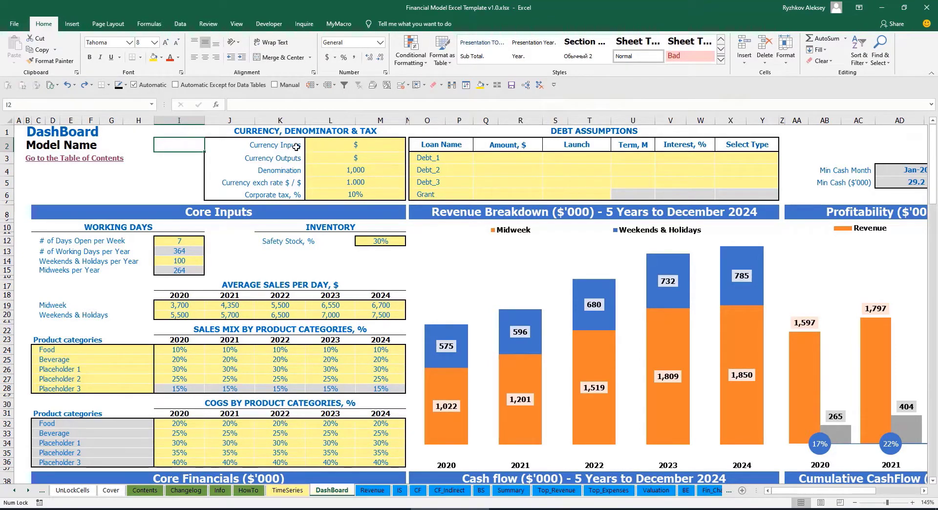
{"action": "left_click", "coordinate": [339, 146]}
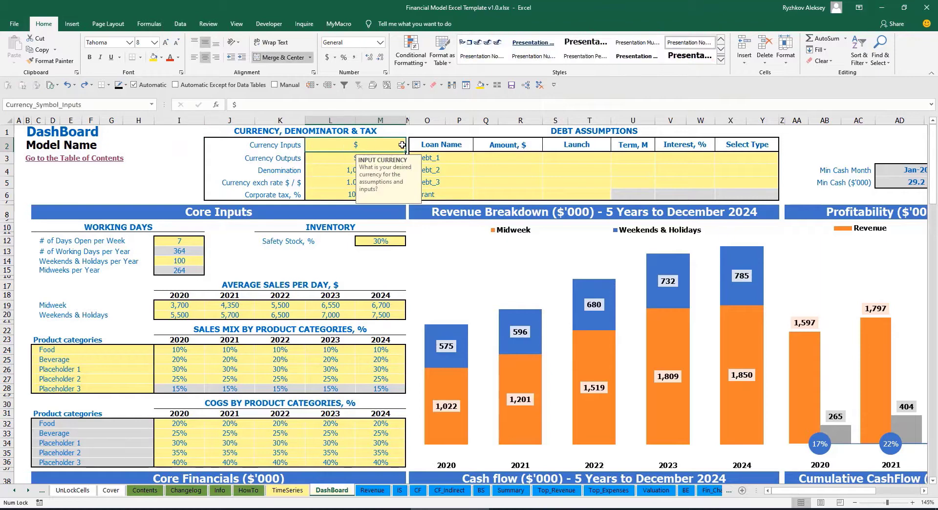
{"action": "left_click", "coordinate": [322, 158]}
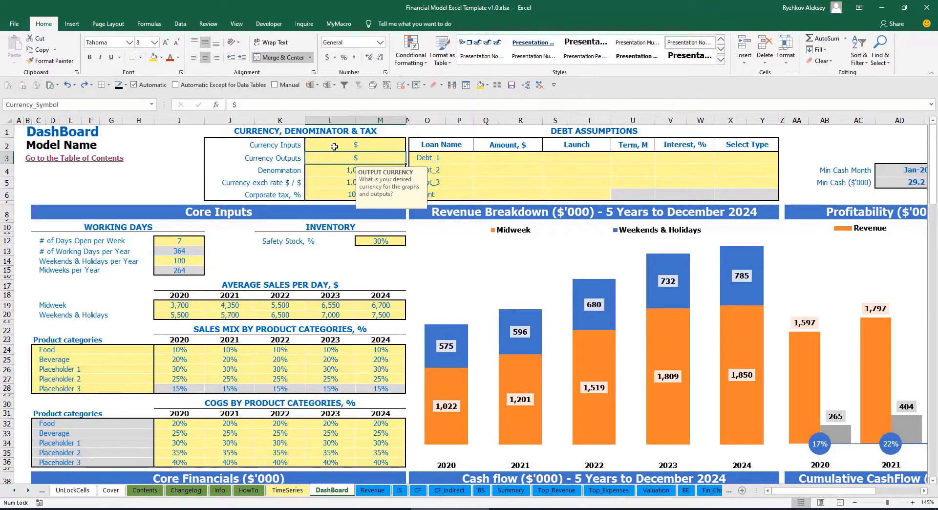
{"action": "left_click", "coordinate": [334, 146]}
{"action": "left_click", "coordinate": [333, 158]}
{"action": "left_click", "coordinate": [346, 146]}
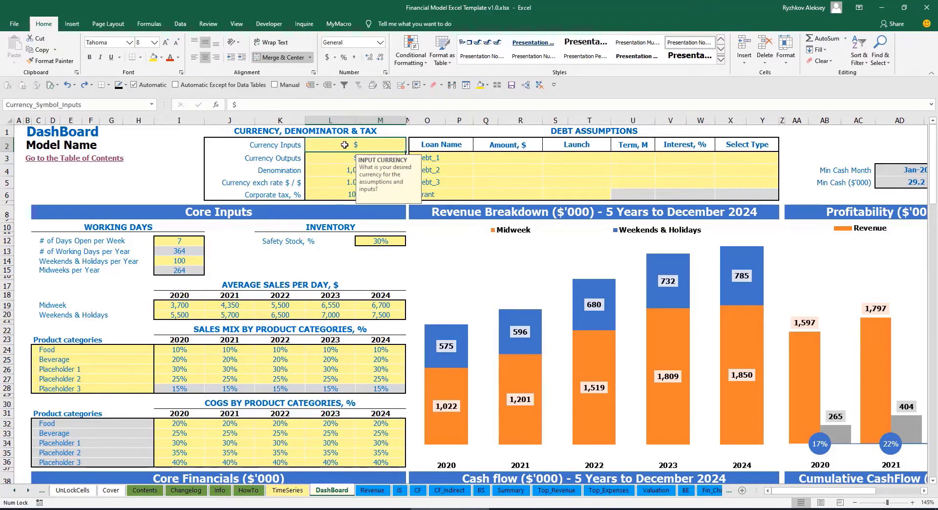
{"action": "type", "text": "USD"}
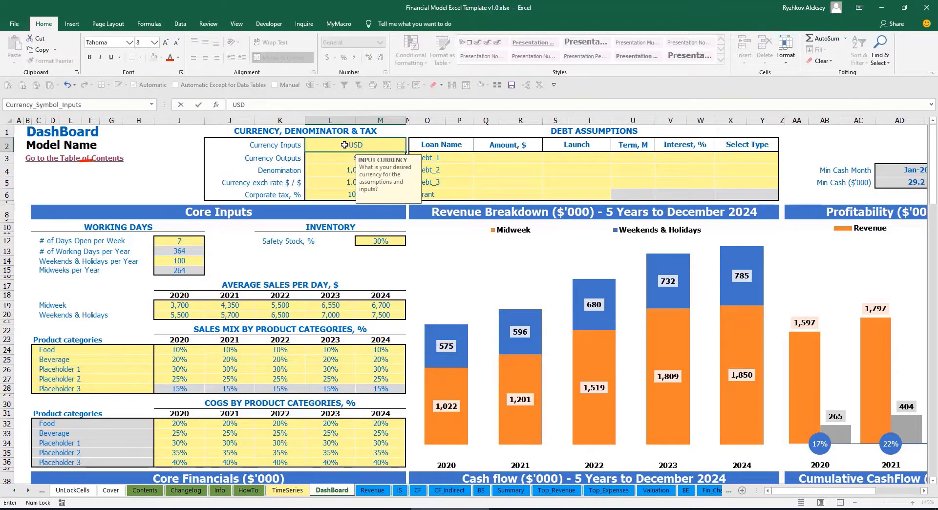
{"action": "key", "text": "Return"}
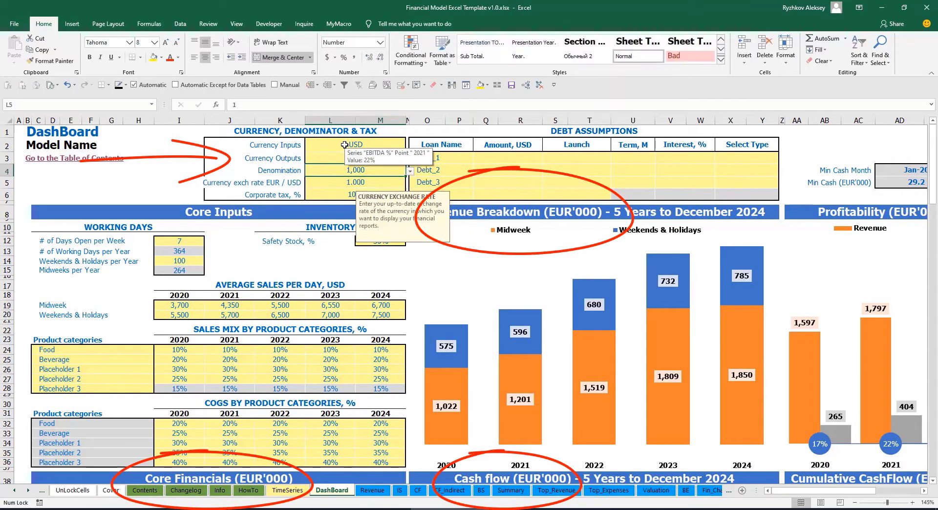
- Set the EUR/USD exchange rate to 1.2 and review the currency and denomination settings
{"action": "left_click", "coordinate": [185, 162]}
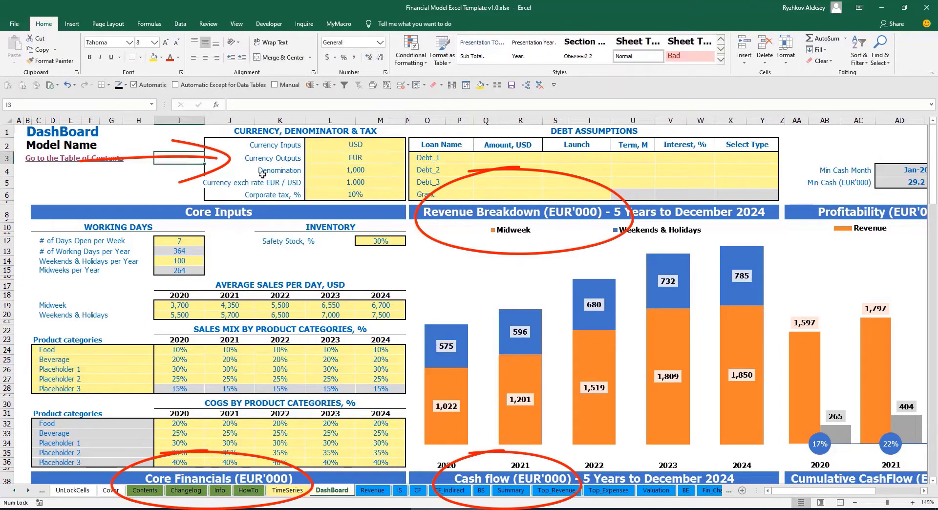
{"action": "left_click", "coordinate": [341, 181]}
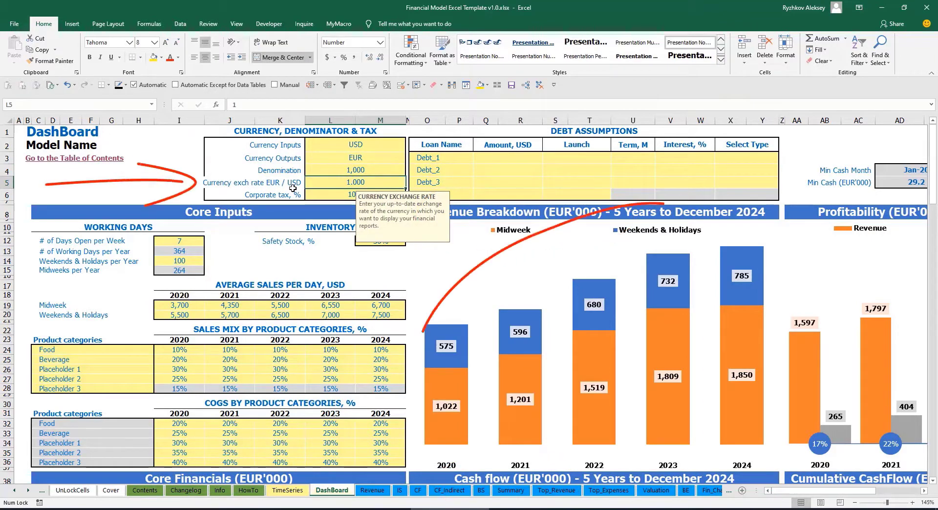
{"action": "type", "text": "1.2"}
{"action": "key", "text": "Return"}
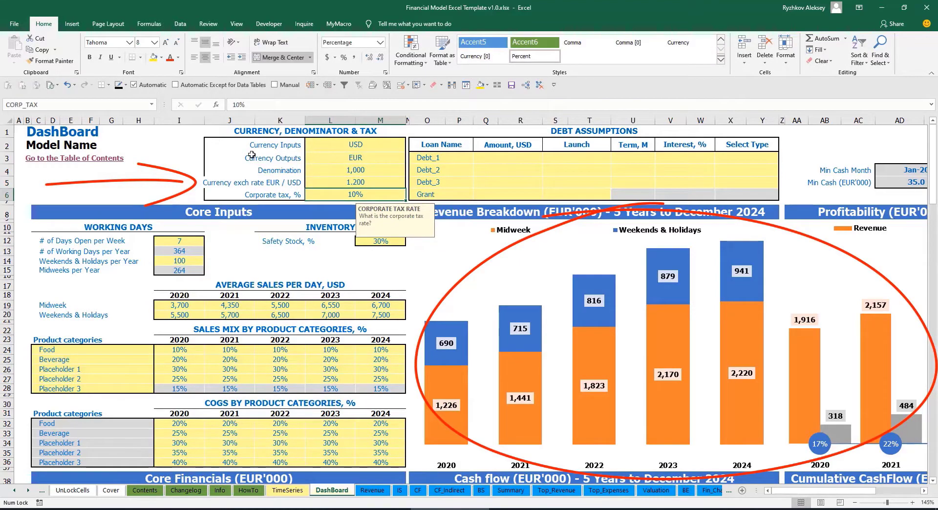
{"action": "left_click", "coordinate": [338, 145]}
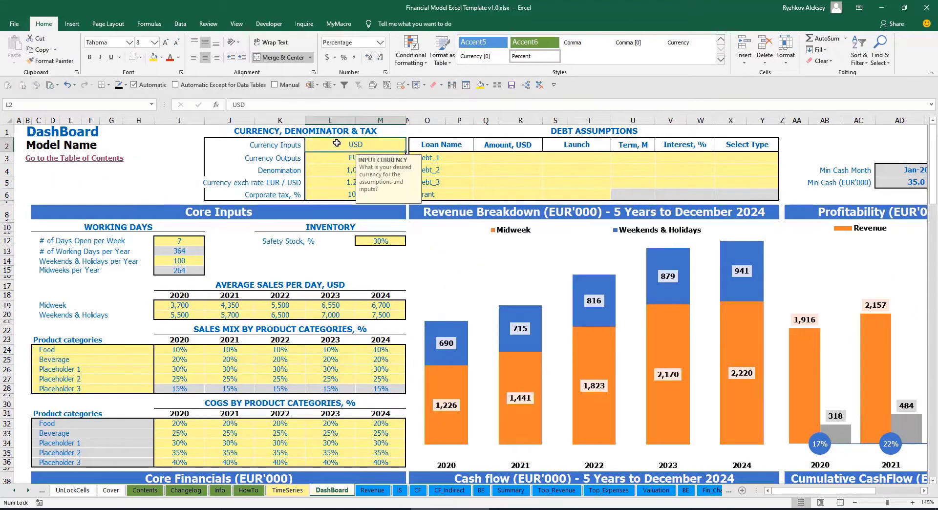
{"action": "left_click", "coordinate": [330, 158]}
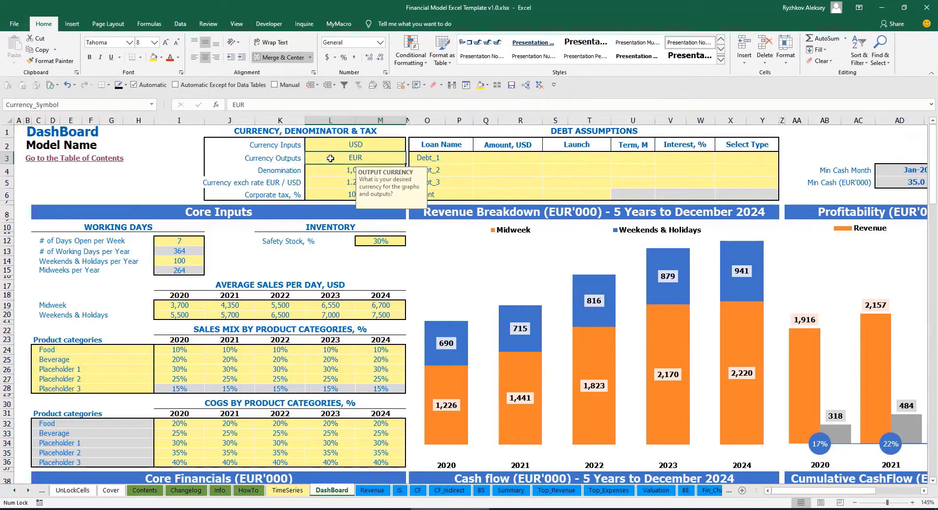
{"action": "left_click", "coordinate": [320, 182]}
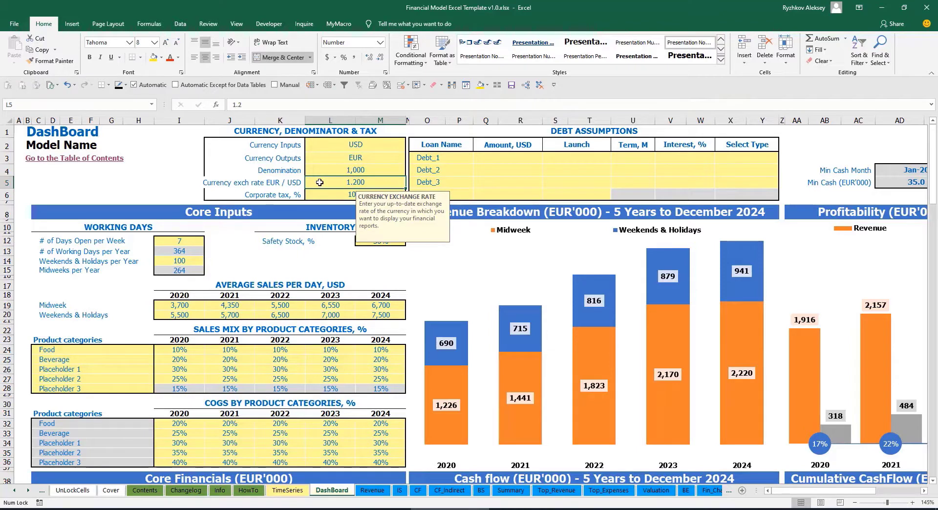
{"action": "left_click", "coordinate": [338, 169]}
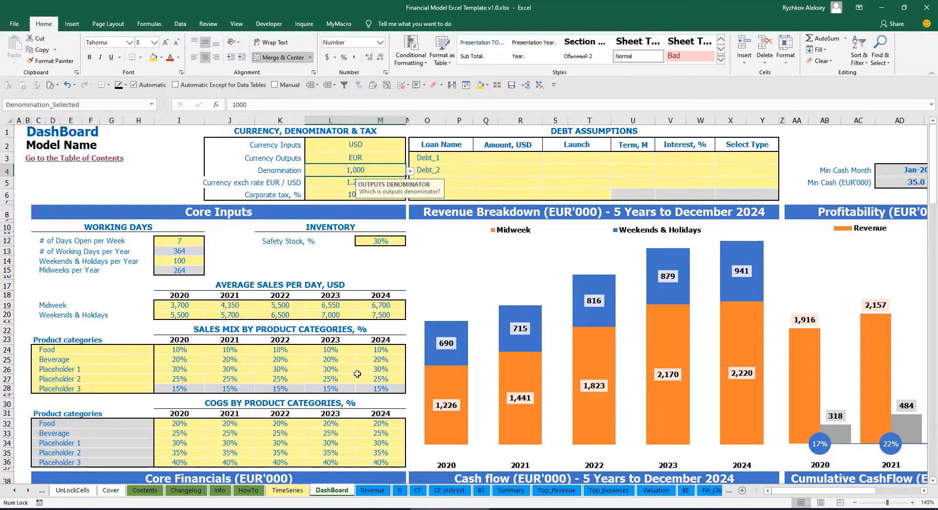
- Check the income statement headers on the Summary sheet
{"action": "left_click", "coordinate": [511, 490]}
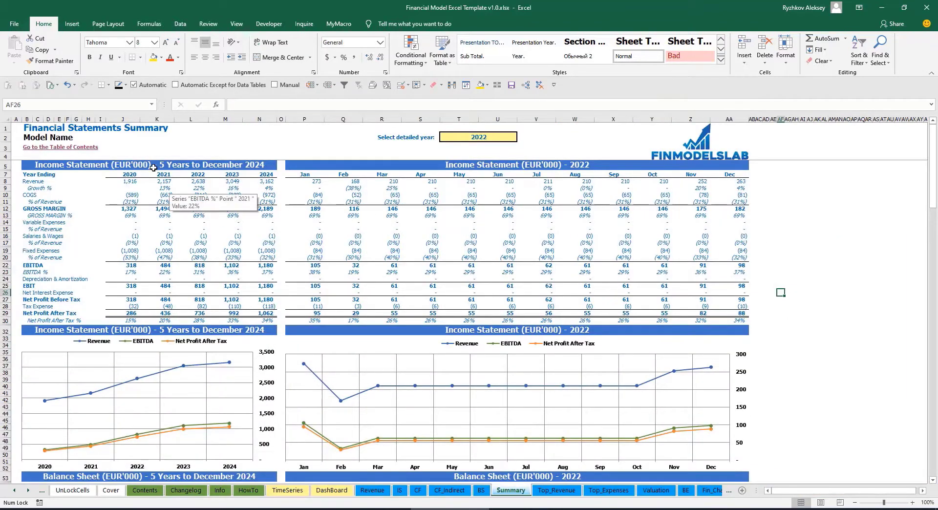
{"action": "left_click", "coordinate": [152, 168]}
{"action": "left_click", "coordinate": [514, 162]}
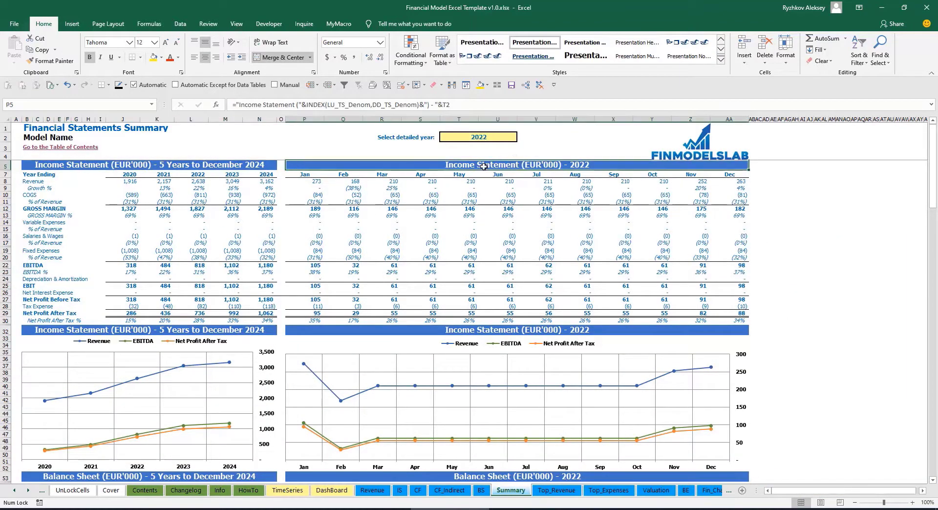
{"action": "left_click", "coordinate": [201, 164]}
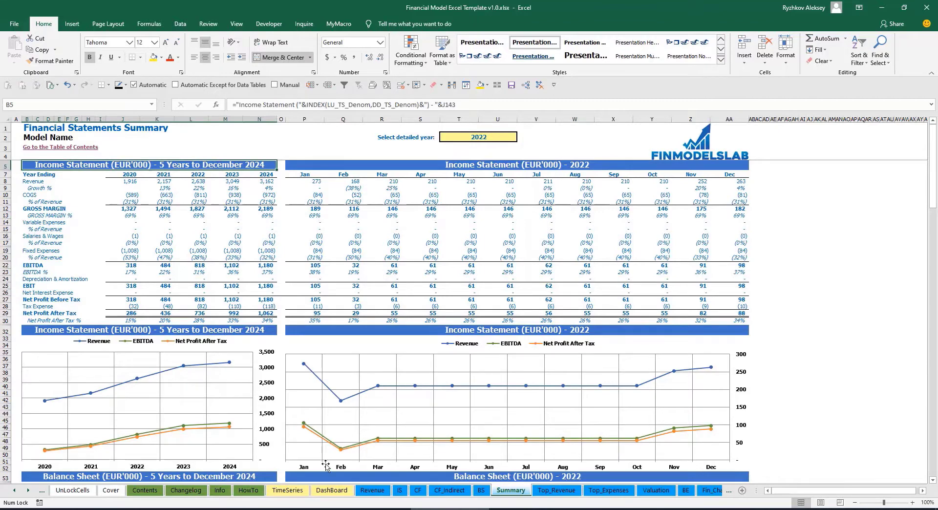
- Set the denomination to 1,000,000 and confirm the Summary shows EUR'Millions
{"action": "left_click", "coordinate": [332, 490]}
{"action": "left_click", "coordinate": [409, 171]}
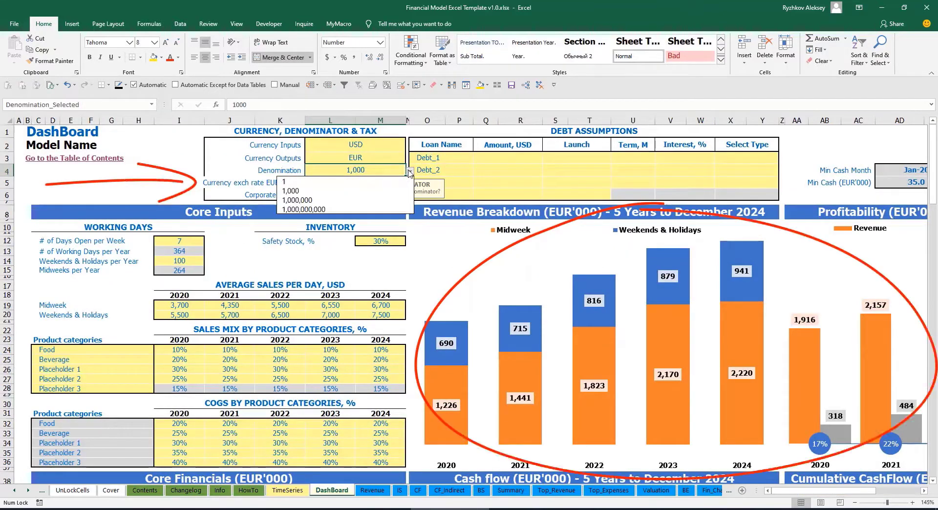
{"action": "left_click", "coordinate": [361, 200]}
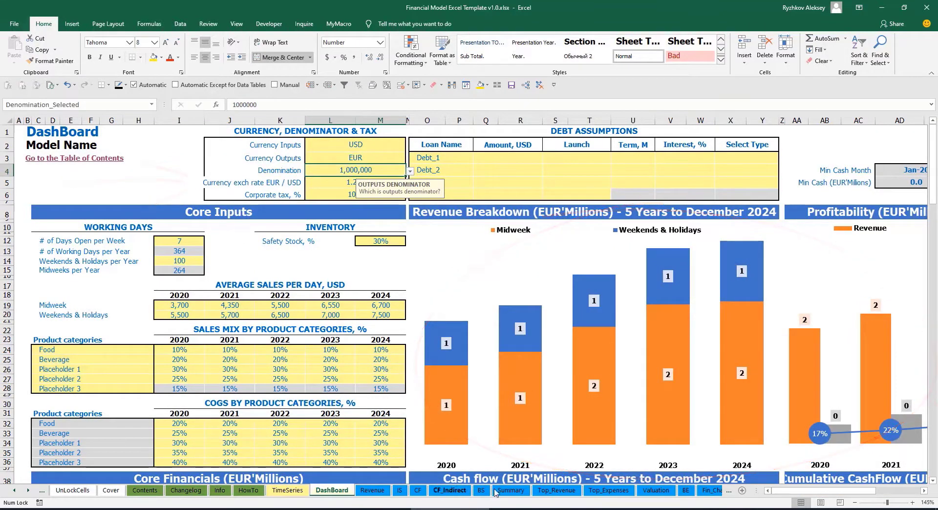
{"action": "left_click", "coordinate": [511, 489]}
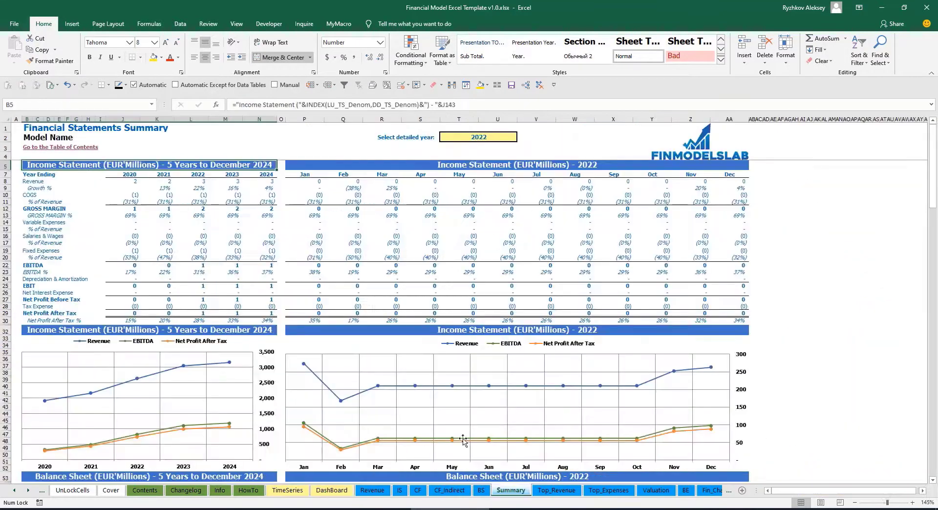
{"action": "left_click", "coordinate": [393, 165]}
- Change the denomination to 1 and recheck the Summary sheet
{"action": "left_click", "coordinate": [332, 489]}
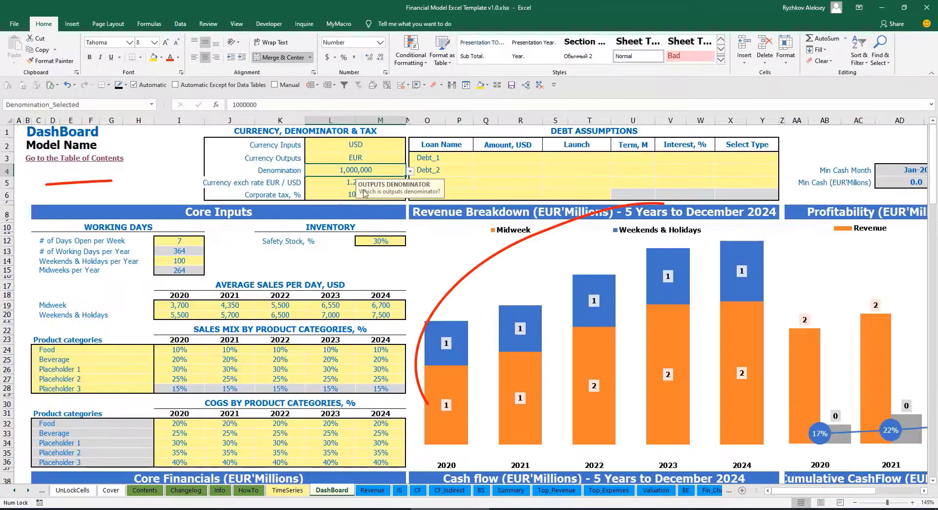
{"action": "left_click", "coordinate": [410, 170]}
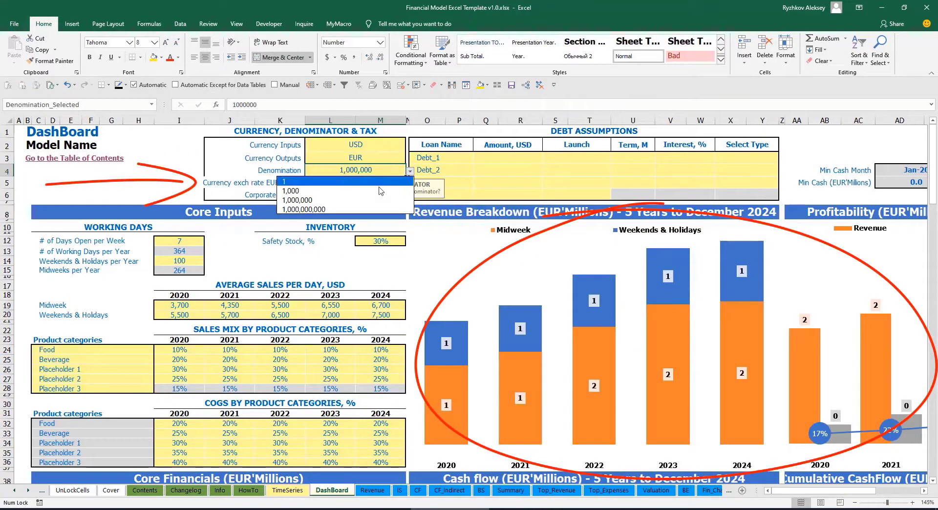
{"action": "left_click", "coordinate": [343, 182]}
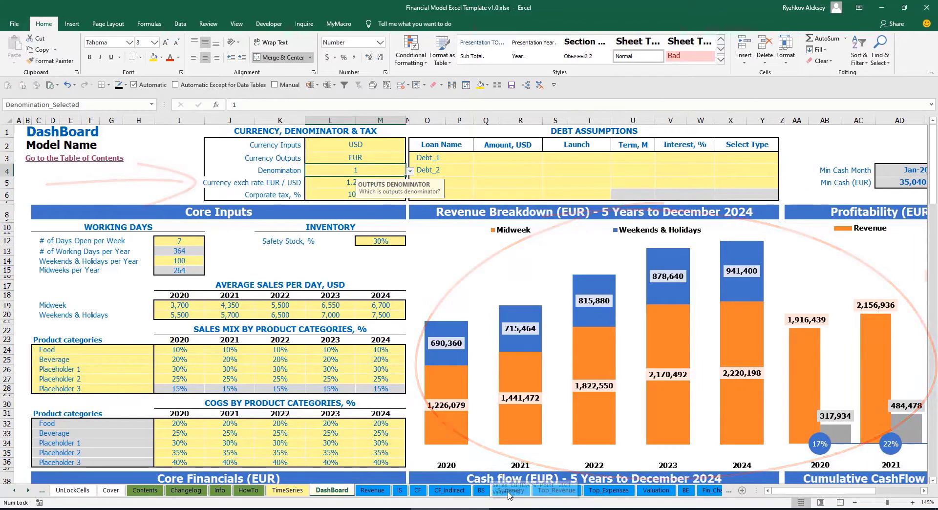
{"action": "left_click", "coordinate": [511, 489]}
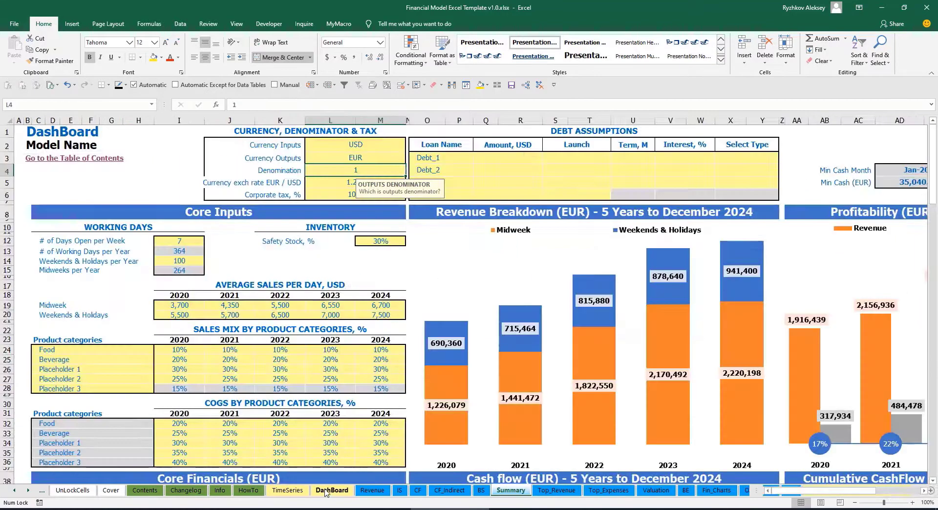
{"action": "left_click", "coordinate": [332, 489]}
- Set the corporate tax rate to 15% and check Tax Expense on the Income Statement
{"action": "left_click", "coordinate": [335, 191]}
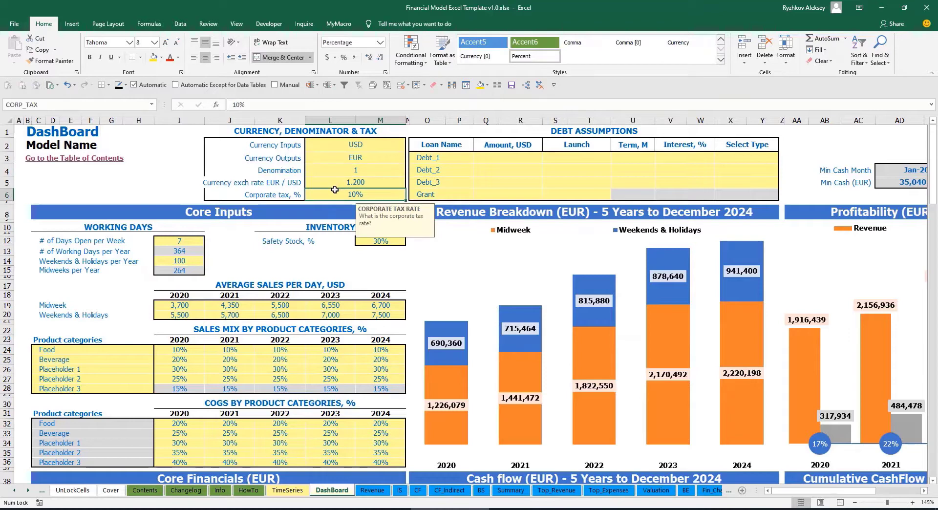
{"action": "type", "text": "15"}
{"action": "key", "text": "Return"}
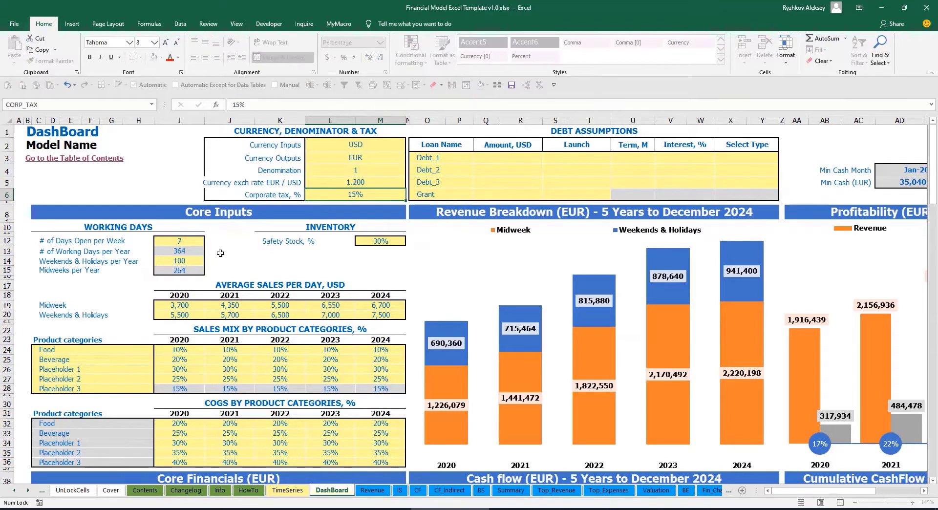
{"action": "left_click", "coordinate": [401, 490]}
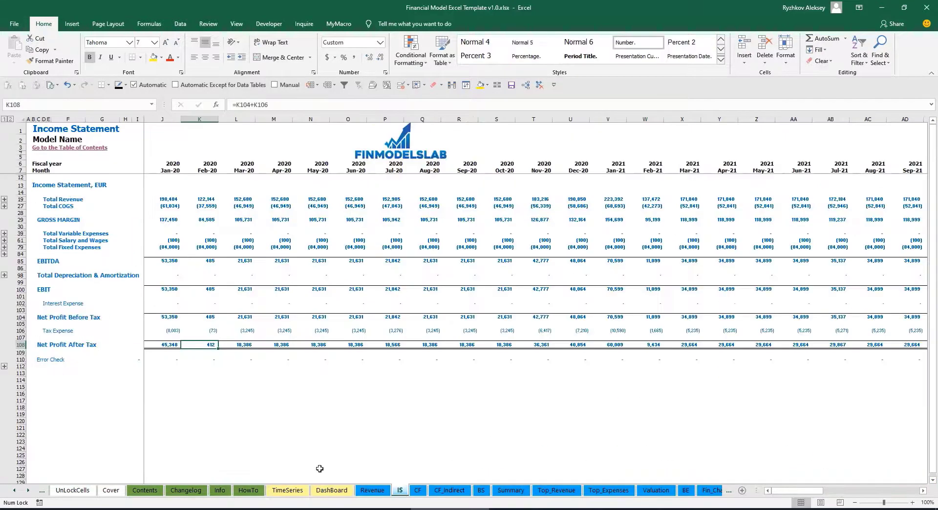
{"action": "left_click", "coordinate": [22, 331]}
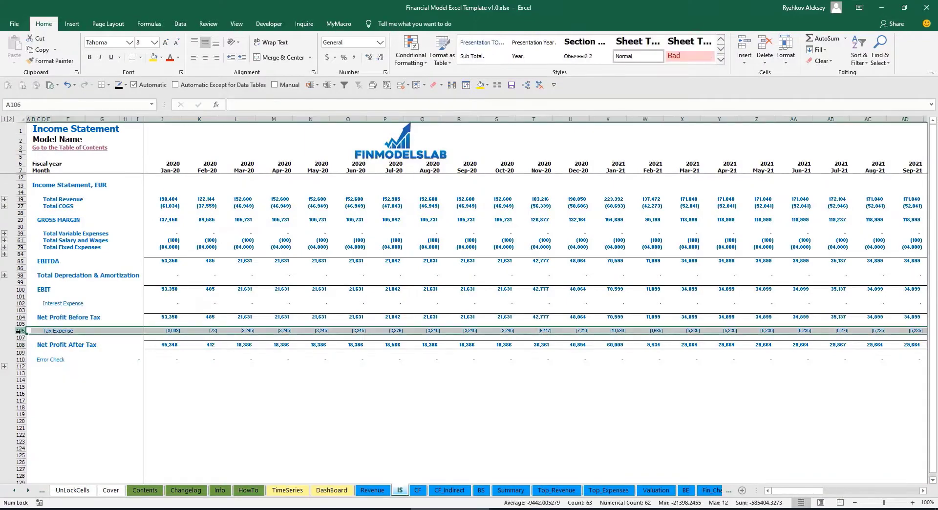